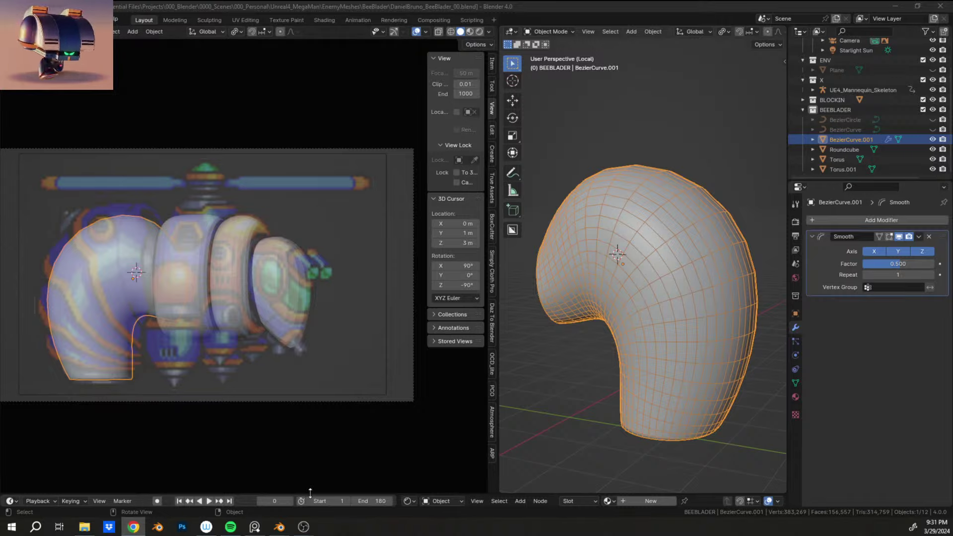
Step: Switch the curved body mesh to Sculpt Mode and choose the Grab brush
{"action": "middle_click_drag", "start_coordinate": [644, 231], "coordinate": [612, 278]}
{"action": "scroll", "coordinate": [655, 248], "scroll_direction": "down", "scroll_amount": 3}
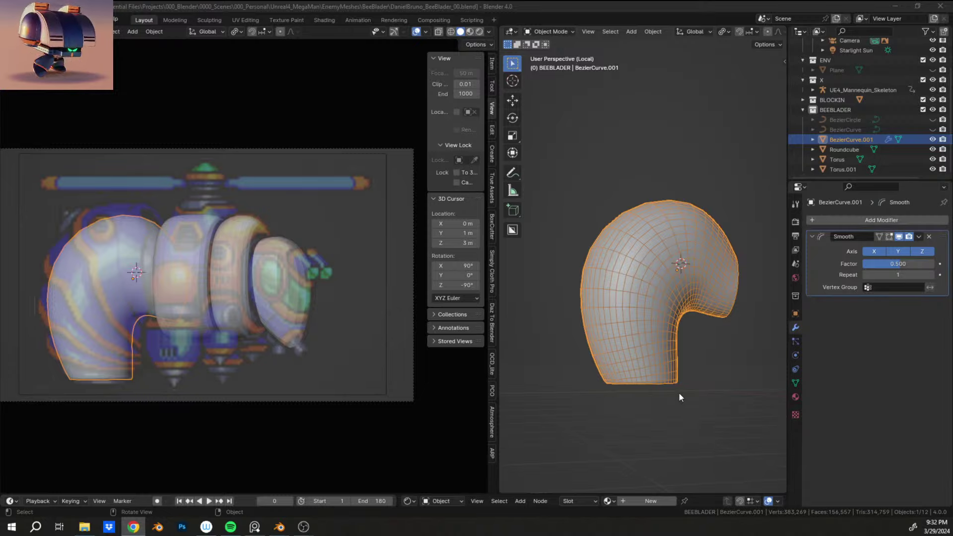
{"action": "middle_click_drag", "start_coordinate": [655, 344], "coordinate": [568, 222]}
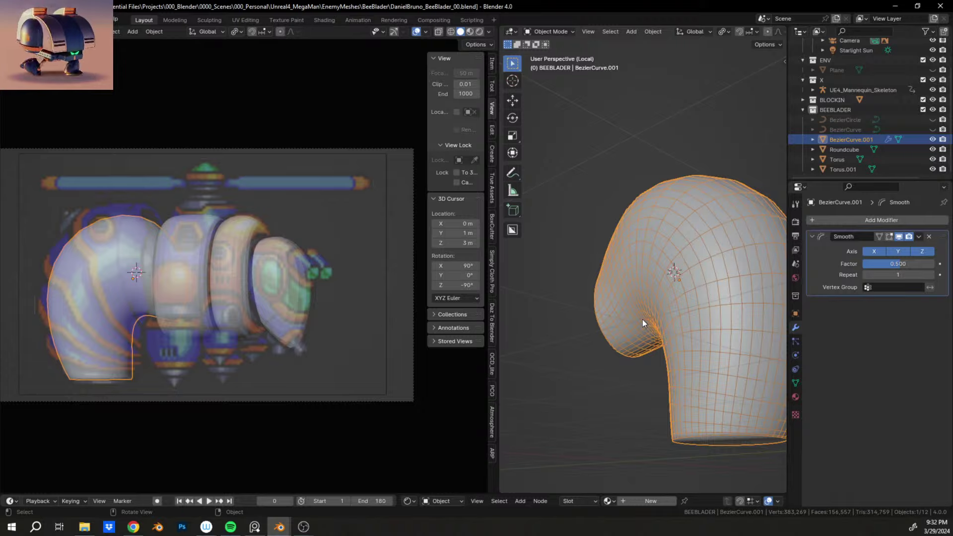
{"action": "middle_click_drag", "start_coordinate": [642, 320], "coordinate": [663, 293]}
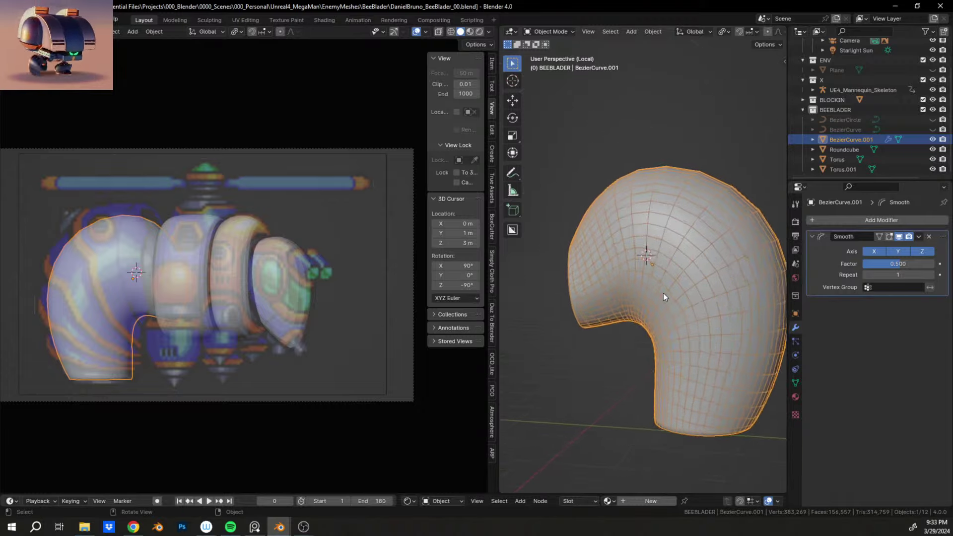
{"action": "scroll", "coordinate": [601, 275], "scroll_direction": "up", "scroll_amount": 2}
{"action": "left_click", "coordinate": [544, 32]}
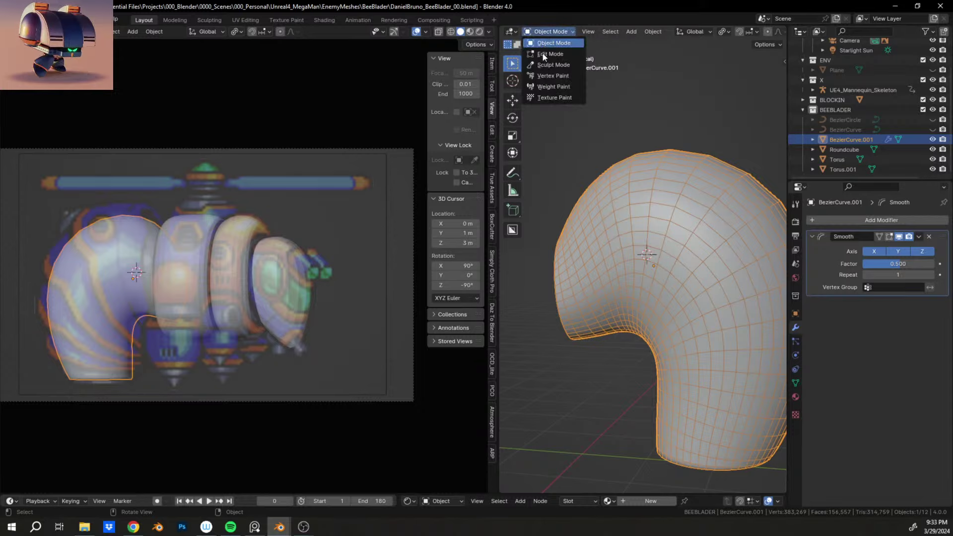
{"action": "left_click", "coordinate": [549, 66]}
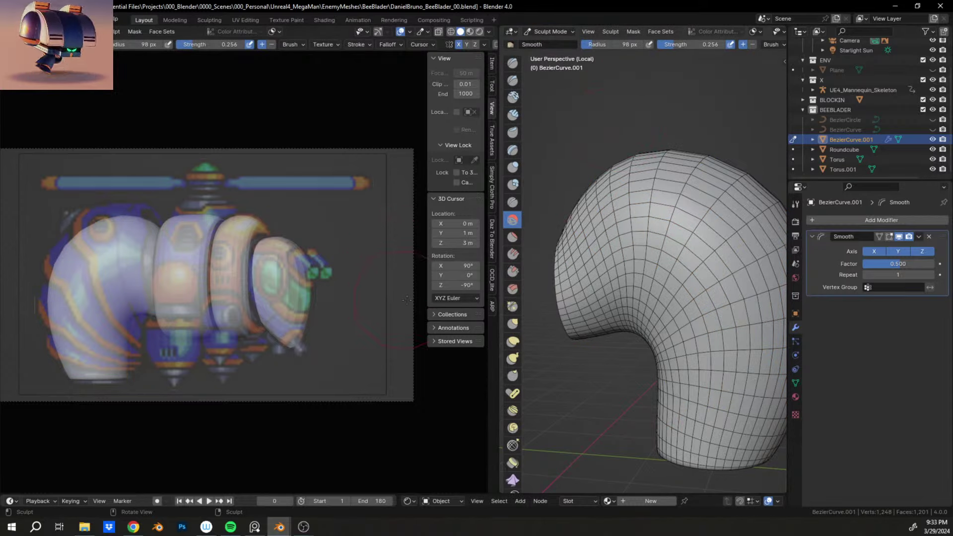
{"action": "left_click", "coordinate": [516, 323]}
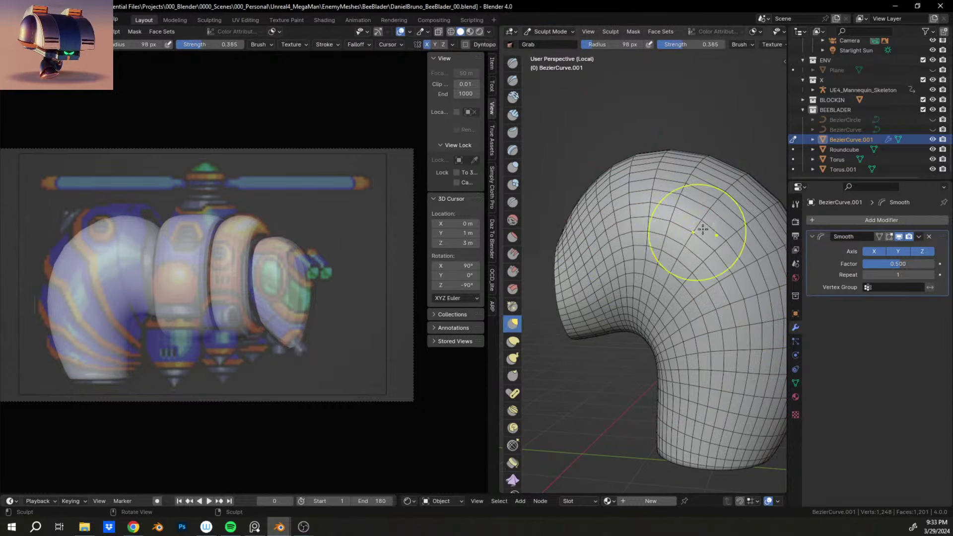
Step: Leave sculpting and fill the open front end of the curved body with a single face in Edit Mode
{"action": "mouse_move", "coordinate": [702, 223]}
{"action": "middle_mouse_down"}
{"action": "mouse_move", "coordinate": [629, 206]}
{"action": "mouse_move", "coordinate": [603, 258]}
{"action": "middle_mouse_up"}
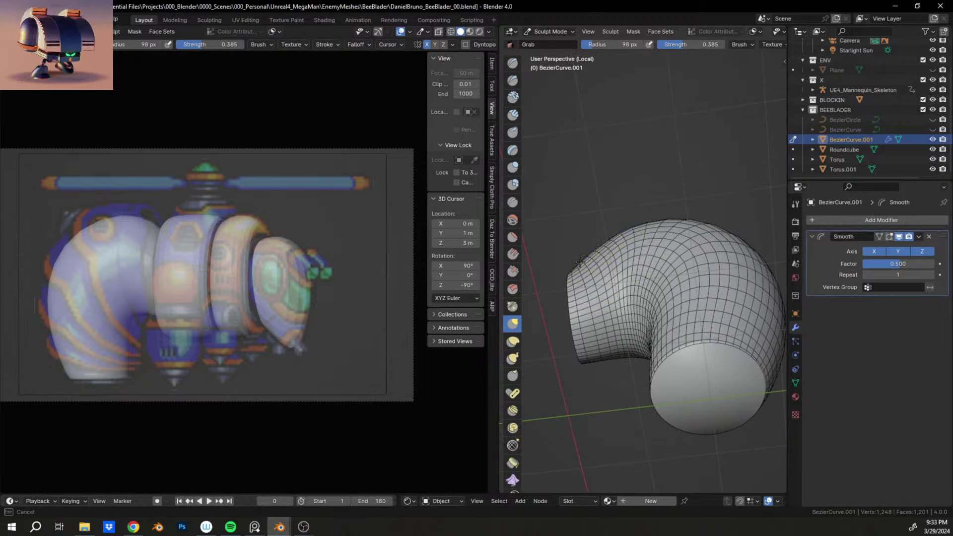
{"action": "mouse_move", "coordinate": [599, 251]}
{"action": "middle_mouse_down"}
{"action": "mouse_move", "coordinate": [598, 331]}
{"action": "mouse_move", "coordinate": [678, 330]}
{"action": "middle_mouse_up"}
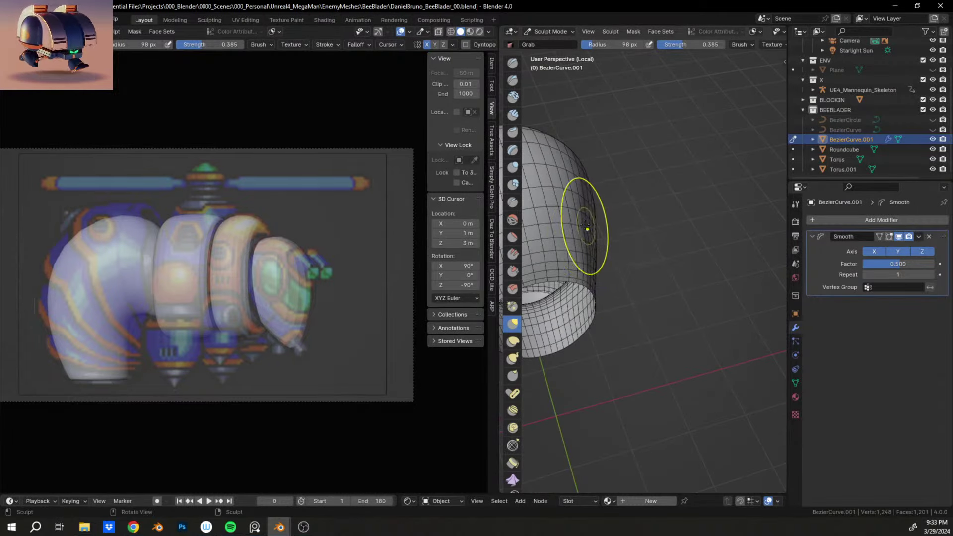
{"action": "mouse_move", "coordinate": [585, 224]}
{"action": "middle_mouse_down"}
{"action": "mouse_move", "coordinate": [661, 251]}
{"action": "mouse_move", "coordinate": [632, 203]}
{"action": "mouse_move", "coordinate": [692, 277]}
{"action": "mouse_move", "coordinate": [622, 276]}
{"action": "mouse_move", "coordinate": [613, 265]}
{"action": "middle_mouse_up"}
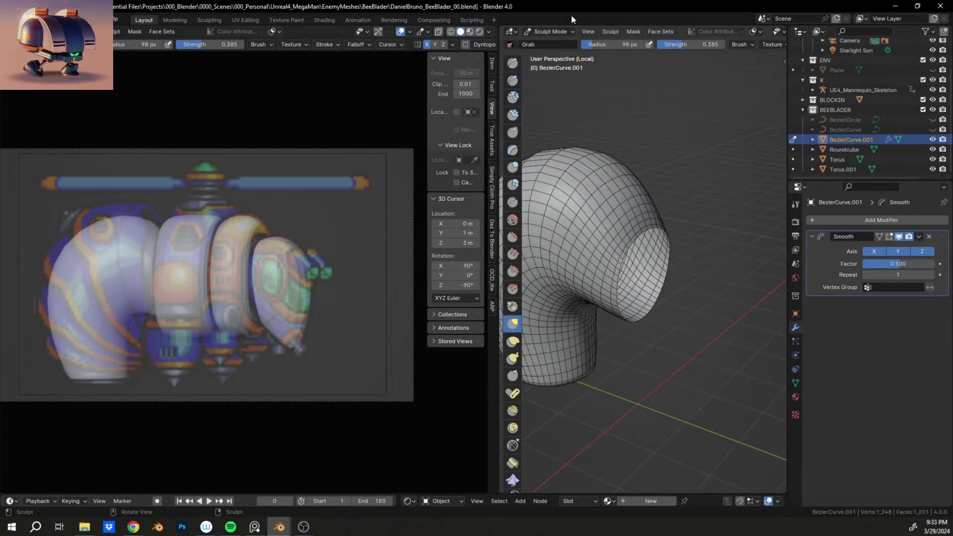
{"action": "left_click", "coordinate": [541, 32]}
{"action": "left_click", "coordinate": [556, 43]}
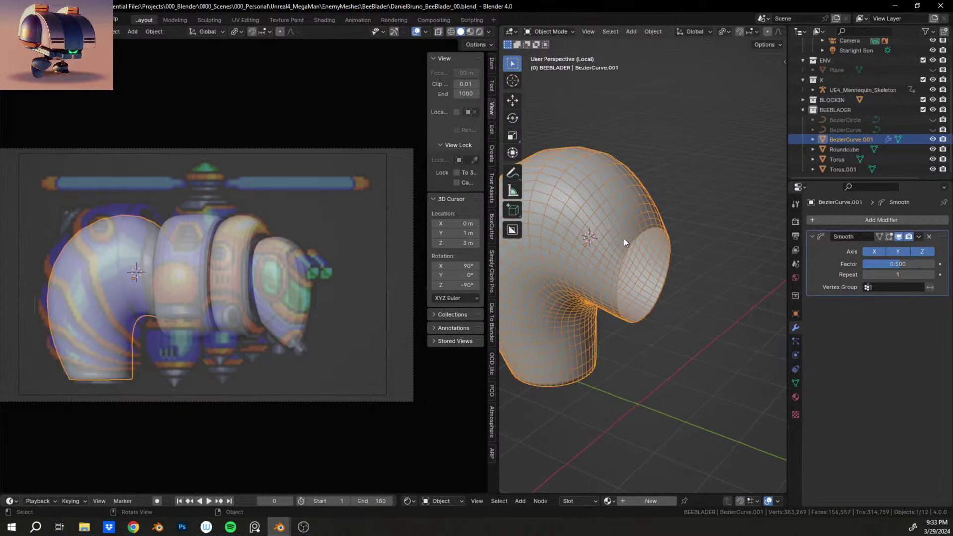
{"action": "key", "text": "Tab"}
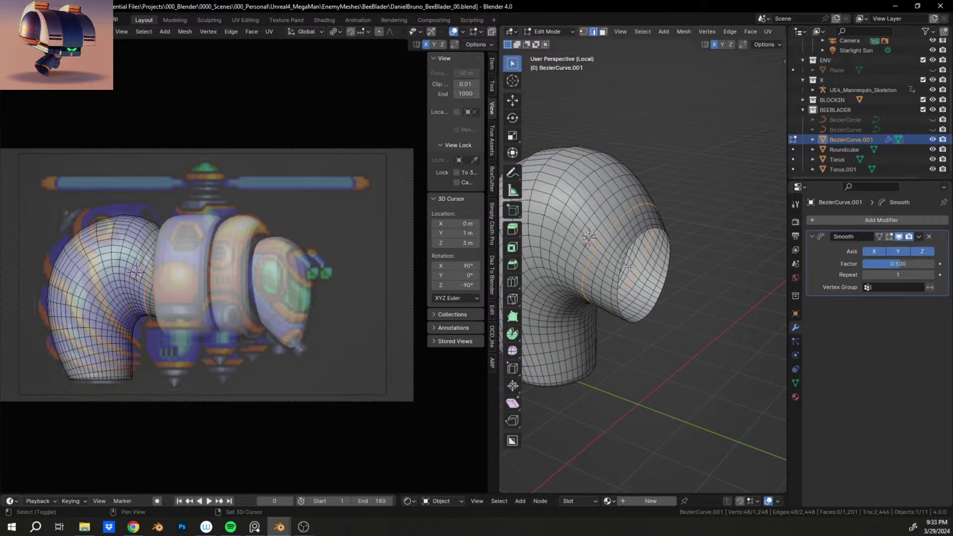
{"action": "left_click", "coordinate": [603, 245], "text": "alt"}
{"action": "scroll", "coordinate": [603, 245], "scroll_direction": "up", "scroll_amount": 3}
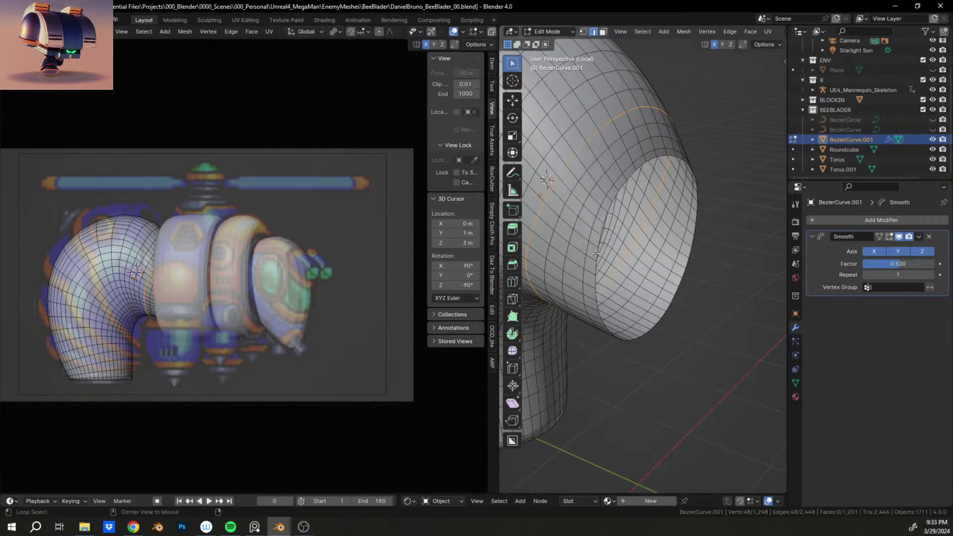
{"action": "left_click", "coordinate": [597, 253], "text": "alt"}
{"action": "key", "text": "f"}
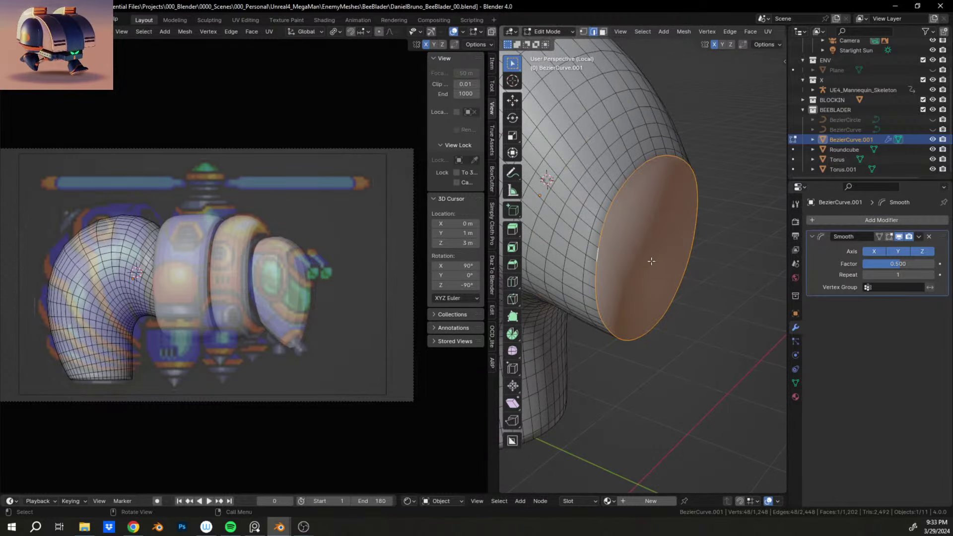
Step: Add a loop cut slid tight against the capped front rim and return to Object Mode
{"action": "key", "text": "ctrl+r"}
{"action": "left_click", "coordinate": [587, 256]}
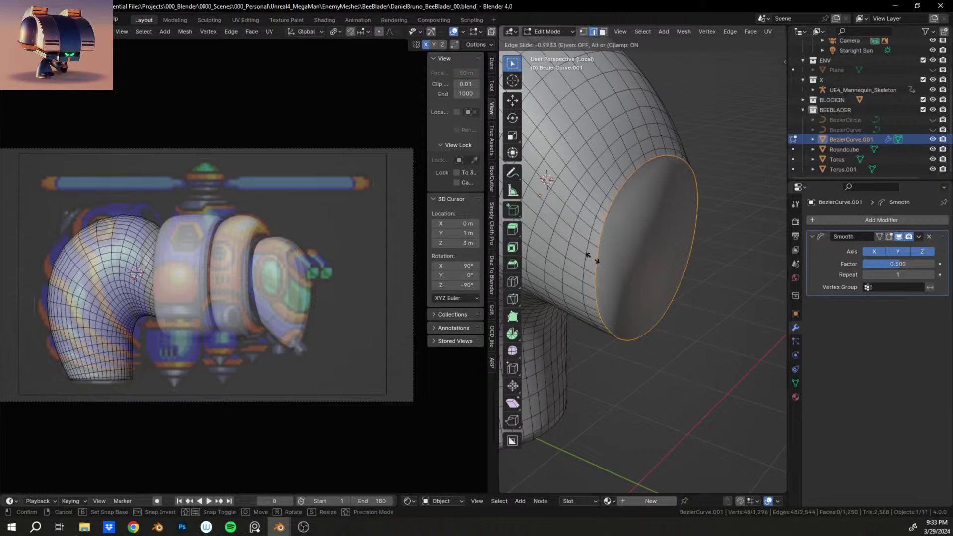
{"action": "left_click", "coordinate": [591, 258]}
{"action": "middle_click_drag", "start_coordinate": [590, 257], "coordinate": [650, 307]}
{"action": "middle_click_drag", "start_coordinate": [650, 189], "coordinate": [665, 183]}
{"action": "middle_click_drag", "start_coordinate": [665, 184], "coordinate": [650, 278], "text": "shift"}
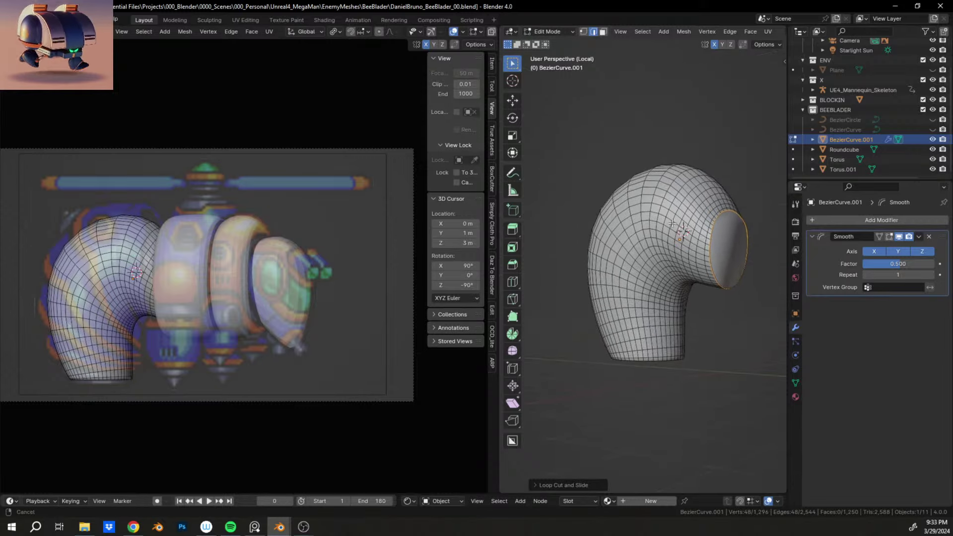
{"action": "middle_click_drag", "start_coordinate": [616, 208], "coordinate": [638, 252]}
{"action": "key", "text": "Tab"}
Step: Turn off the wireframe overlay in the perspective viewport
{"action": "scroll", "coordinate": [638, 252], "scroll_direction": "down", "scroll_amount": 3}
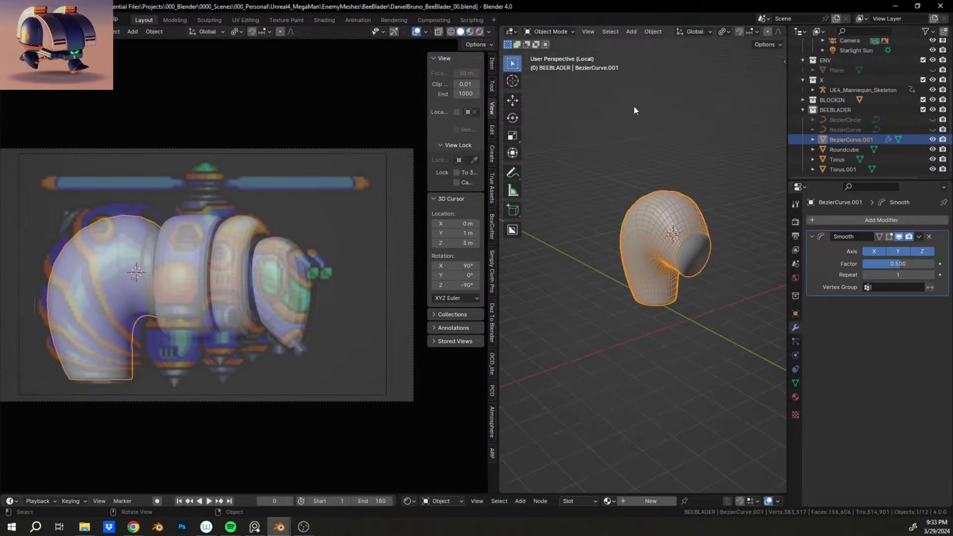
{"action": "left_click", "coordinate": [549, 35]}
{"action": "left_click", "coordinate": [552, 40]}
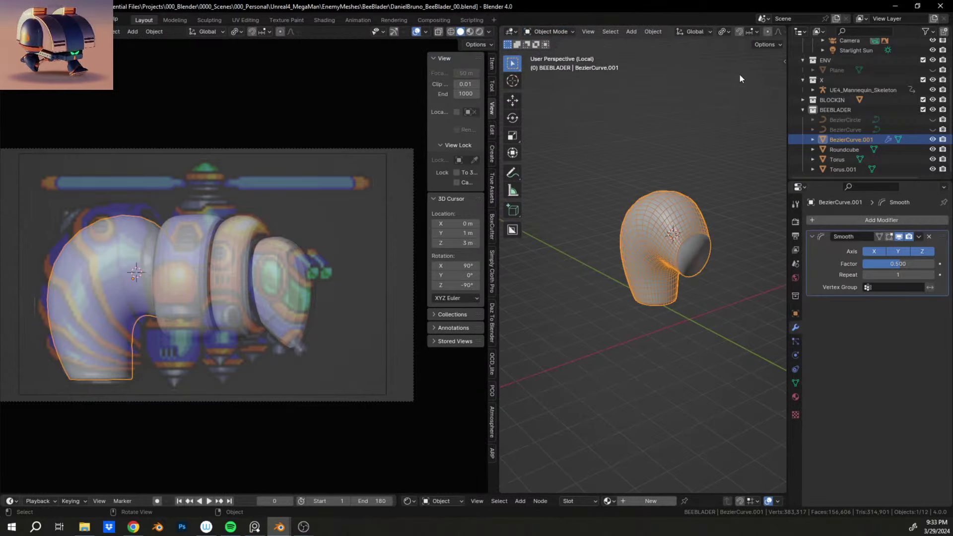
{"action": "scroll", "coordinate": [763, 34], "scroll_direction": "down", "scroll_amount": 6}
{"action": "left_click", "coordinate": [715, 32]}
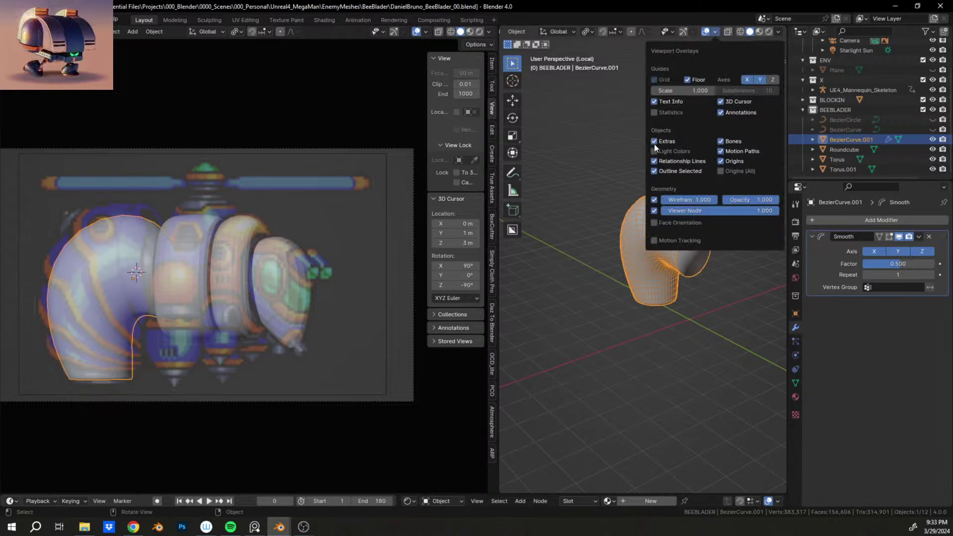
{"action": "left_click", "coordinate": [654, 200]}
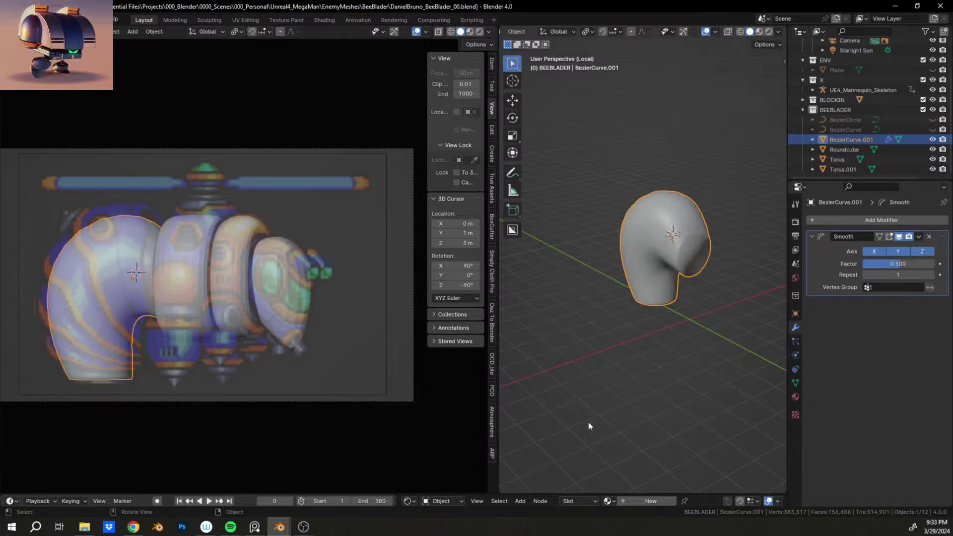
Step: Raise the Smooth modifier's factor on the curved body to 1.997
{"action": "scroll", "coordinate": [633, 255], "scroll_direction": "up", "scroll_amount": 5}
{"action": "middle_click_drag", "start_coordinate": [633, 255], "coordinate": [730, 251]}
{"action": "mouse_move", "coordinate": [898, 264]}
{"action": "left_mouse_down"}
{"action": "mouse_move", "coordinate": [938, 264]}
{"action": "mouse_move", "coordinate": [893, 264]}
{"action": "left_mouse_up"}
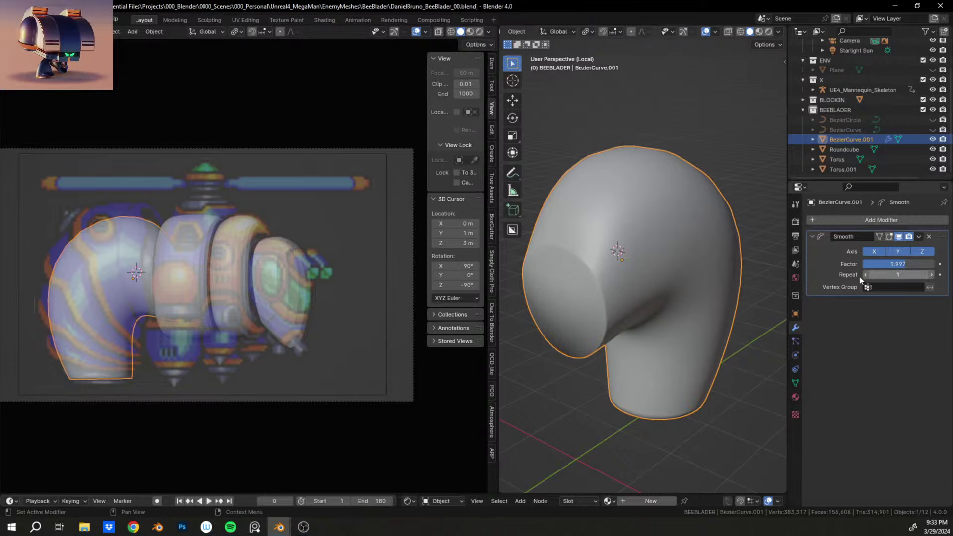
{"action": "middle_click_drag", "start_coordinate": [735, 248], "coordinate": [604, 193]}
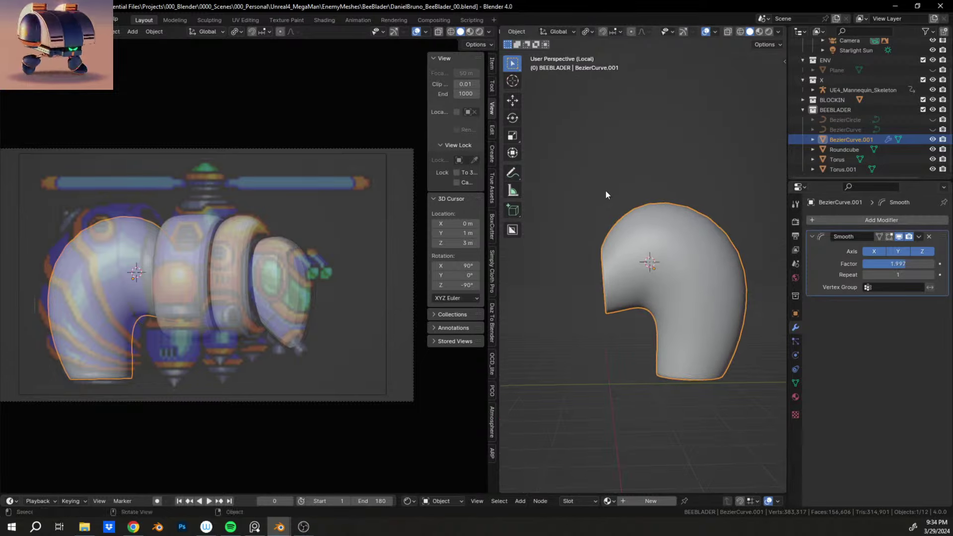
Step: Put the smoothed curved body back into Sculpt Mode, keeping the Global transform orientation
{"action": "scroll", "coordinate": [666, 204], "scroll_direction": "down", "scroll_amount": 2}
{"action": "left_click", "coordinate": [562, 34]}
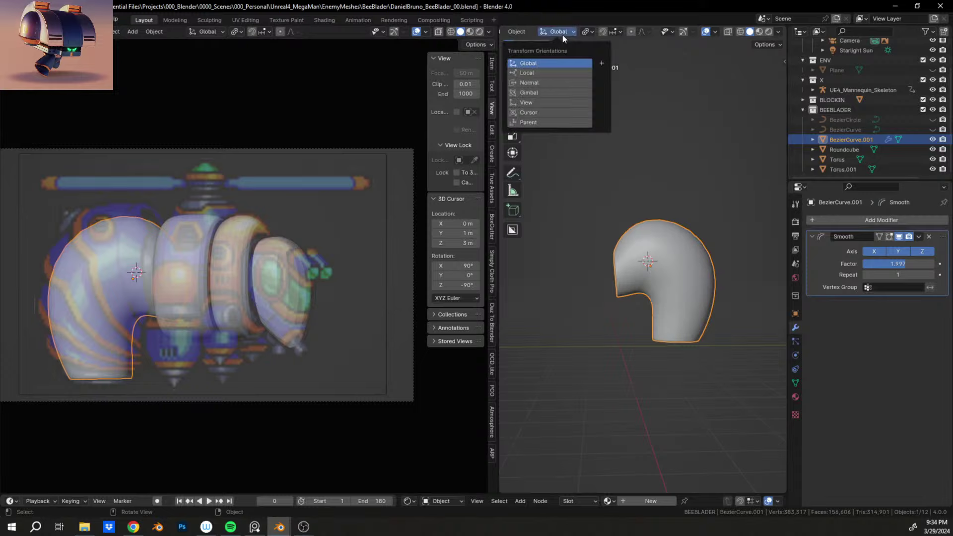
{"action": "left_click", "coordinate": [551, 61]}
{"action": "scroll", "coordinate": [533, 33], "scroll_direction": "up", "scroll_amount": 5}
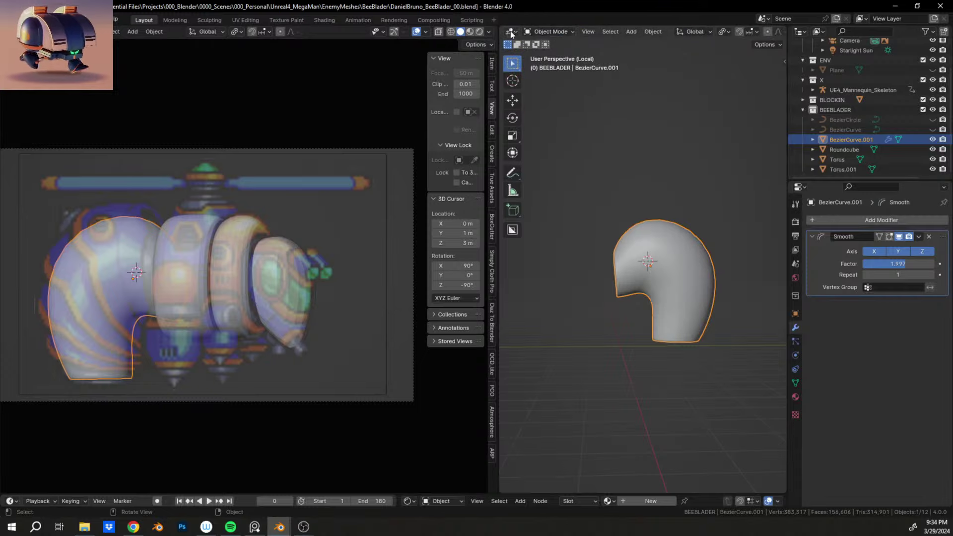
{"action": "left_click", "coordinate": [529, 30]}
{"action": "left_click", "coordinate": [557, 68]}
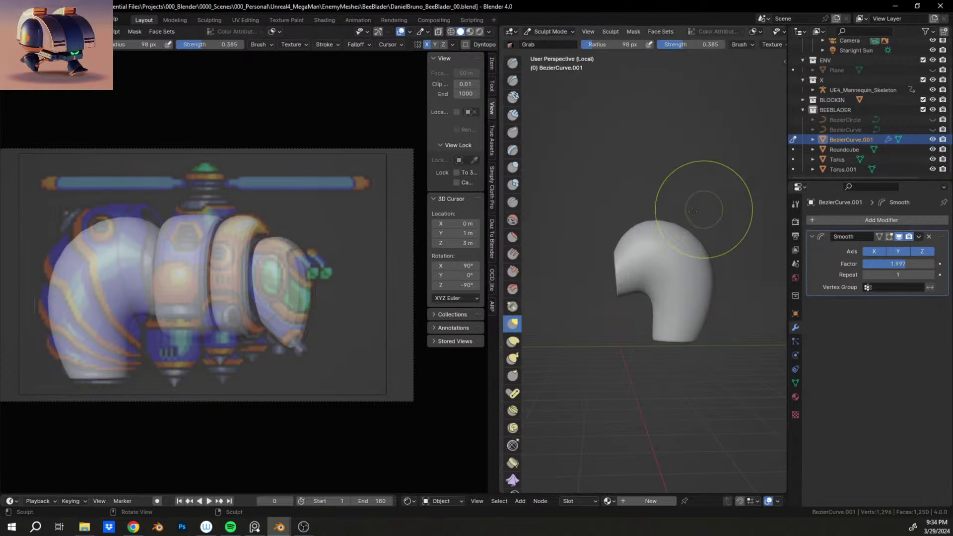
Step: Push the lower edge of the body's front end slightly inward with the Grab brush
{"action": "scroll", "coordinate": [680, 209], "scroll_direction": "down", "scroll_amount": 2}
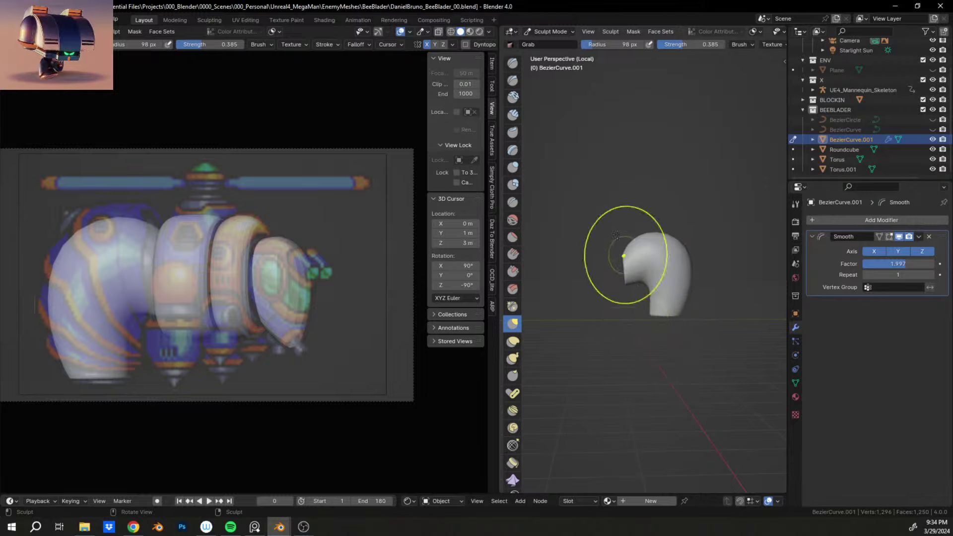
{"action": "mouse_move", "coordinate": [617, 234]}
{"action": "middle_mouse_down"}
{"action": "mouse_move", "coordinate": [596, 248]}
{"action": "mouse_move", "coordinate": [556, 248]}
{"action": "mouse_move", "coordinate": [602, 259]}
{"action": "mouse_move", "coordinate": [539, 301]}
{"action": "mouse_move", "coordinate": [625, 288]}
{"action": "mouse_move", "coordinate": [586, 283]}
{"action": "mouse_move", "coordinate": [727, 276]}
{"action": "mouse_move", "coordinate": [659, 315]}
{"action": "mouse_move", "coordinate": [654, 346]}
{"action": "middle_mouse_up"}
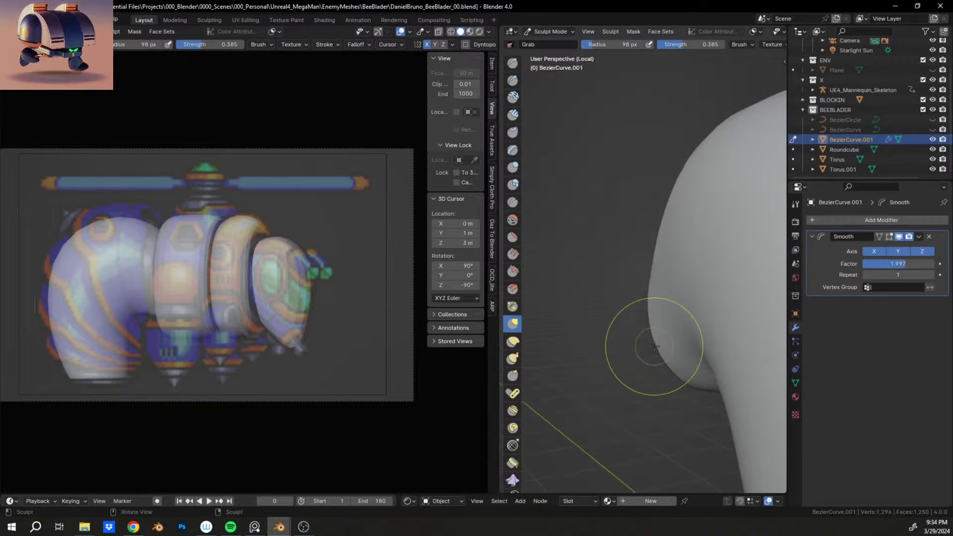
{"action": "mouse_move", "coordinate": [655, 347]}
{"action": "left_mouse_down"}
{"action": "mouse_move", "coordinate": [663, 343]}
{"action": "mouse_move", "coordinate": [669, 362]}
{"action": "left_mouse_up"}
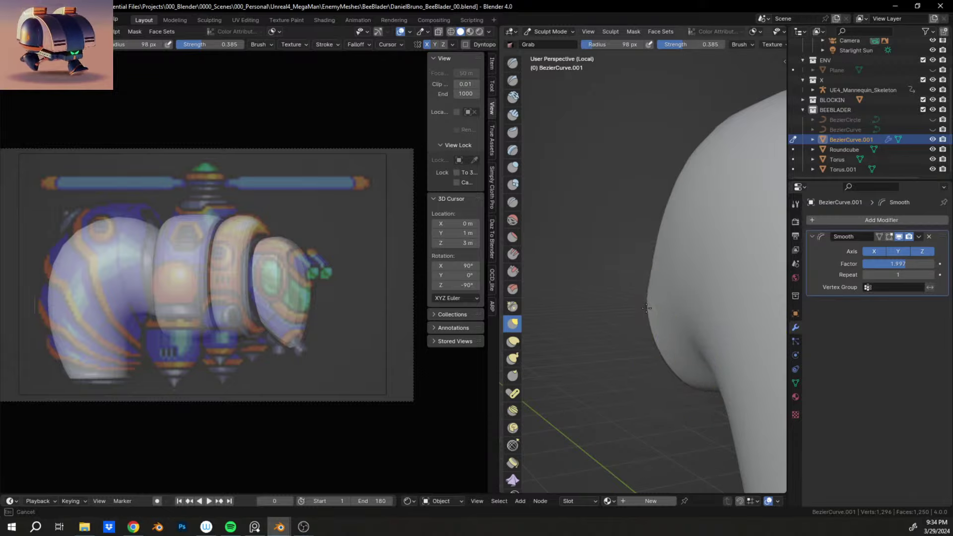
{"action": "mouse_move", "coordinate": [659, 328]}
{"action": "middle_mouse_down", "text": "shift"}
{"action": "mouse_move", "coordinate": [673, 386]}
{"action": "mouse_move", "coordinate": [664, 334]}
{"action": "mouse_move", "coordinate": [685, 337]}
{"action": "mouse_move", "coordinate": [638, 341]}
{"action": "mouse_move", "coordinate": [732, 242]}
{"action": "mouse_move", "coordinate": [546, 159]}
{"action": "mouse_move", "coordinate": [612, 121]}
{"action": "mouse_move", "coordinate": [577, 266]}
{"action": "mouse_move", "coordinate": [636, 380]}
{"action": "middle_mouse_up", "text": "shift"}
{"action": "scroll", "coordinate": [681, 367], "scroll_direction": "down", "scroll_amount": 5}
{"action": "scroll", "coordinate": [636, 381], "scroll_direction": "up", "scroll_amount": 1}
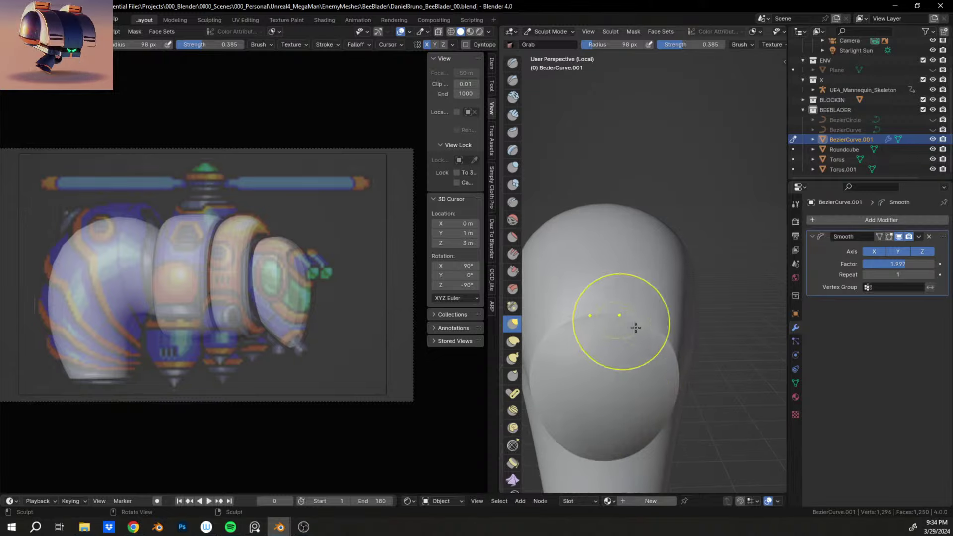
Step: Nudge the upper rim of the front cap slightly with the Grab brush
{"action": "left_click_drag", "start_coordinate": [630, 324], "coordinate": [626, 319]}
{"action": "scroll", "coordinate": [687, 272], "scroll_direction": "down", "scroll_amount": 2}
{"action": "mouse_move", "coordinate": [624, 376]}
{"action": "middle_mouse_down", "text": "shift"}
{"action": "mouse_move", "coordinate": [687, 272]}
{"action": "mouse_move", "coordinate": [783, 268]}
{"action": "mouse_move", "coordinate": [501, 266]}
{"action": "mouse_move", "coordinate": [685, 260]}
{"action": "mouse_move", "coordinate": [668, 255]}
{"action": "middle_mouse_up", "text": "shift"}
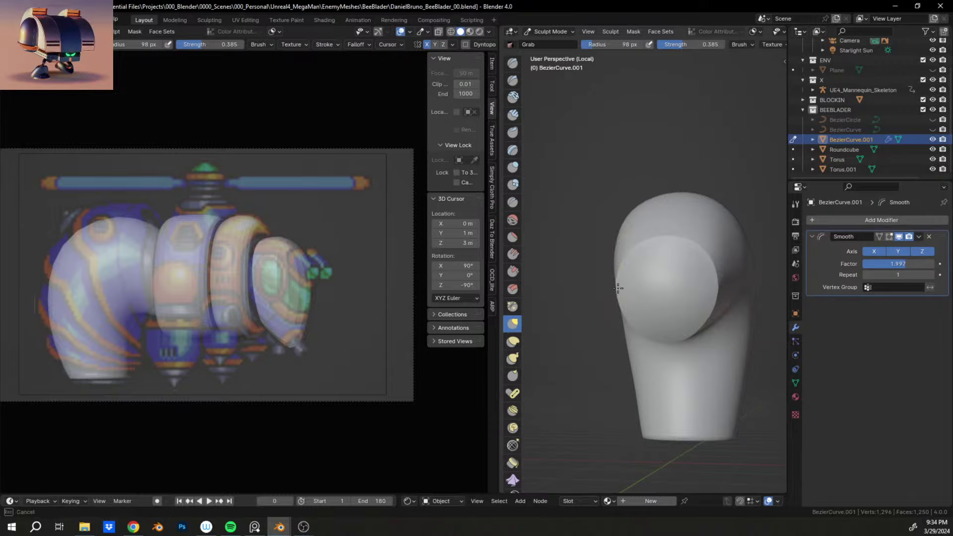
{"action": "middle_click_drag", "start_coordinate": [618, 290], "coordinate": [618, 290]}
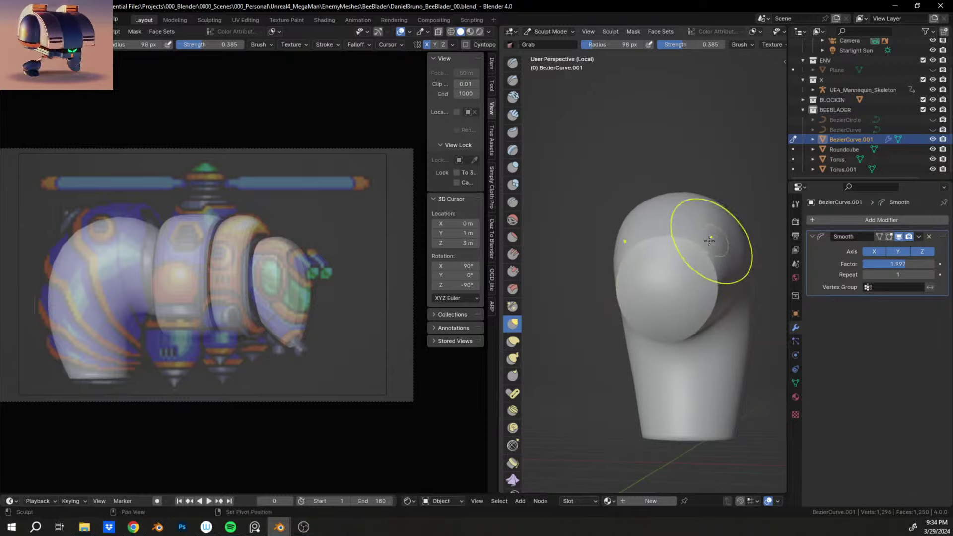
{"action": "mouse_move", "coordinate": [709, 242]}
{"action": "middle_mouse_down", "text": "shift"}
{"action": "mouse_move", "coordinate": [668, 281]}
{"action": "mouse_move", "coordinate": [511, 293]}
{"action": "mouse_move", "coordinate": [615, 299]}
{"action": "middle_mouse_up", "text": "shift"}
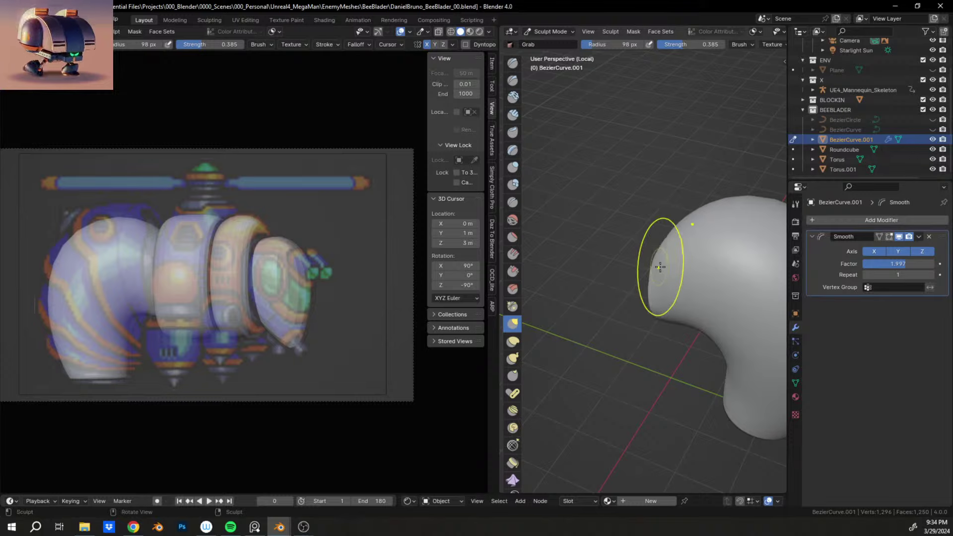
Step: Nudge the underside of the body's front end slightly upward with the Grab brush
{"action": "middle_click_drag", "start_coordinate": [660, 267], "coordinate": [638, 223]}
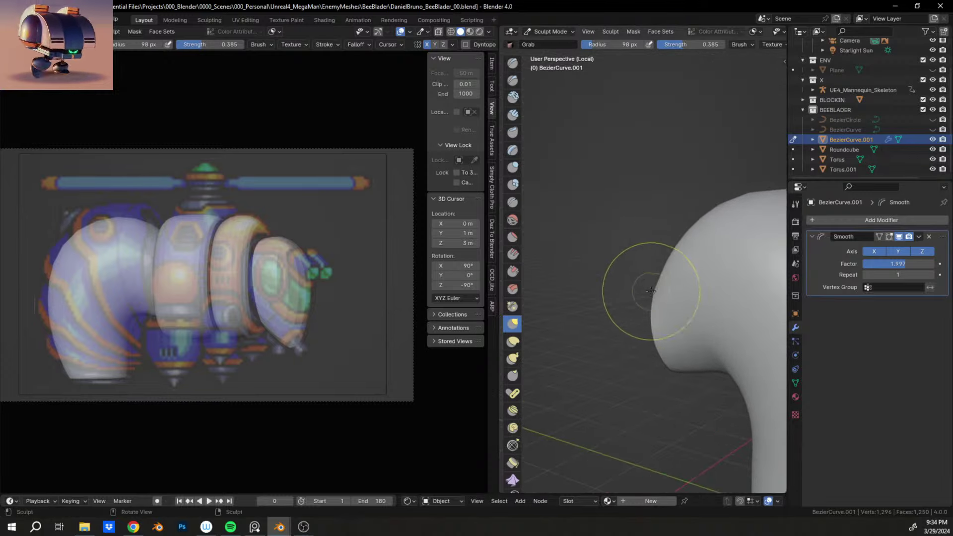
{"action": "middle_click_drag", "start_coordinate": [650, 291], "coordinate": [655, 293]}
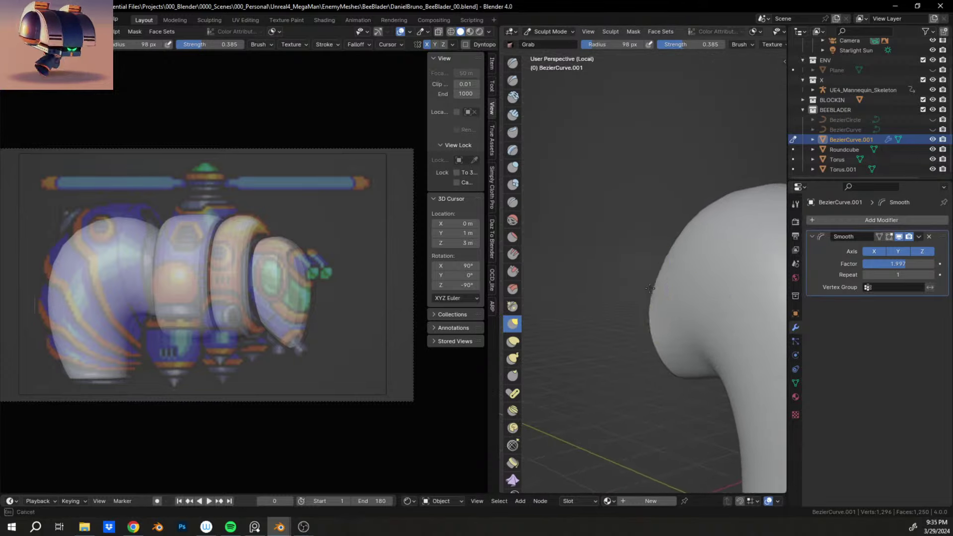
{"action": "middle_click_drag", "start_coordinate": [663, 307], "coordinate": [655, 370]}
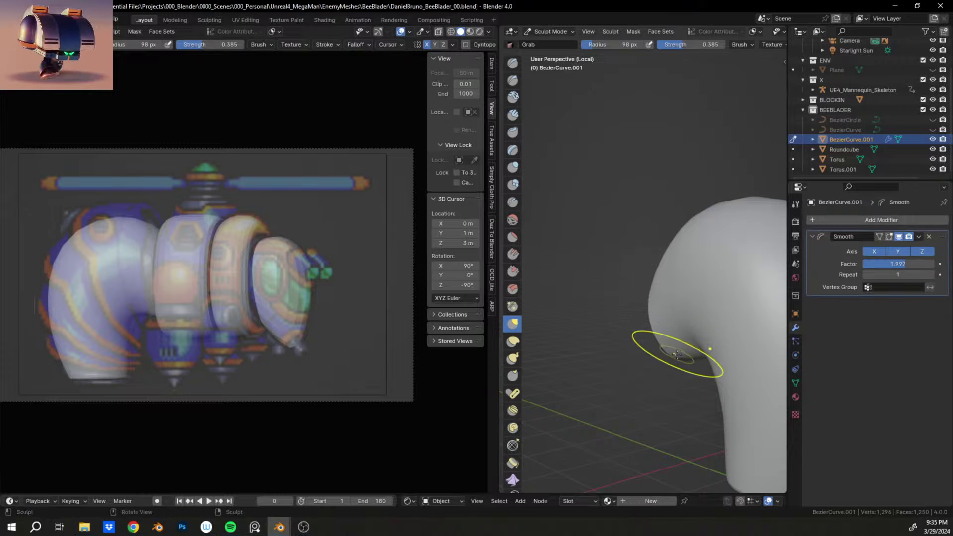
{"action": "left_click_drag", "start_coordinate": [682, 356], "coordinate": [684, 353]}
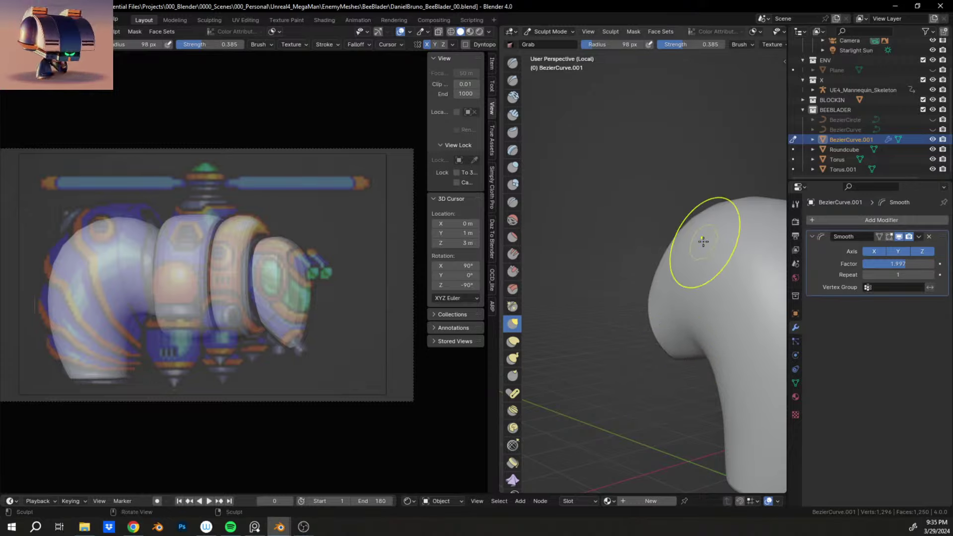
Step: Make small Grab brush adjustments to the lower side and upper rim of the body's front cap
{"action": "mouse_move", "coordinate": [685, 252]}
{"action": "middle_mouse_down"}
{"action": "mouse_move", "coordinate": [549, 274]}
{"action": "mouse_move", "coordinate": [585, 279]}
{"action": "mouse_move", "coordinate": [618, 326]}
{"action": "mouse_move", "coordinate": [666, 260]}
{"action": "mouse_move", "coordinate": [645, 283]}
{"action": "mouse_move", "coordinate": [702, 341]}
{"action": "middle_mouse_up"}
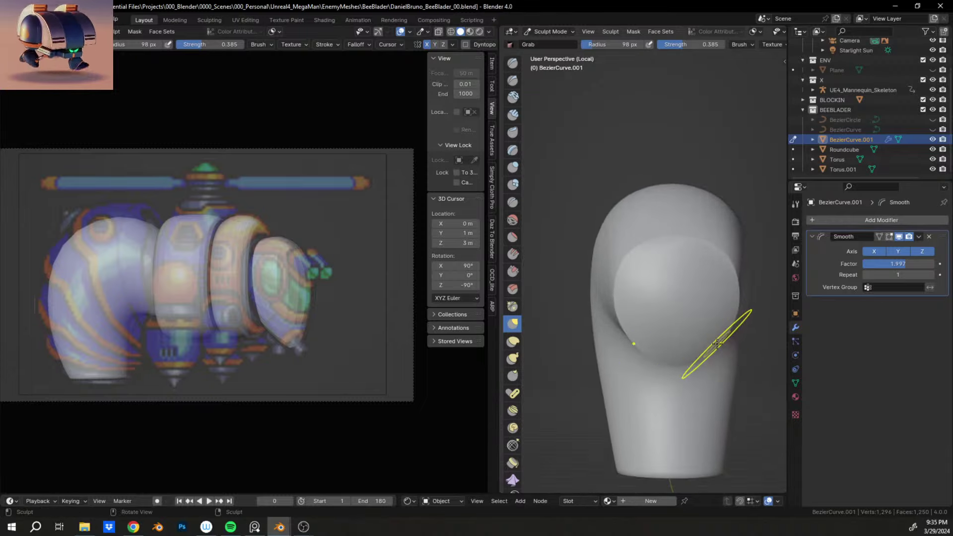
{"action": "left_click_drag", "start_coordinate": [723, 341], "coordinate": [723, 346]}
{"action": "middle_click_drag", "start_coordinate": [723, 346], "coordinate": [696, 260]}
{"action": "left_click_drag", "start_coordinate": [695, 259], "coordinate": [698, 258]}
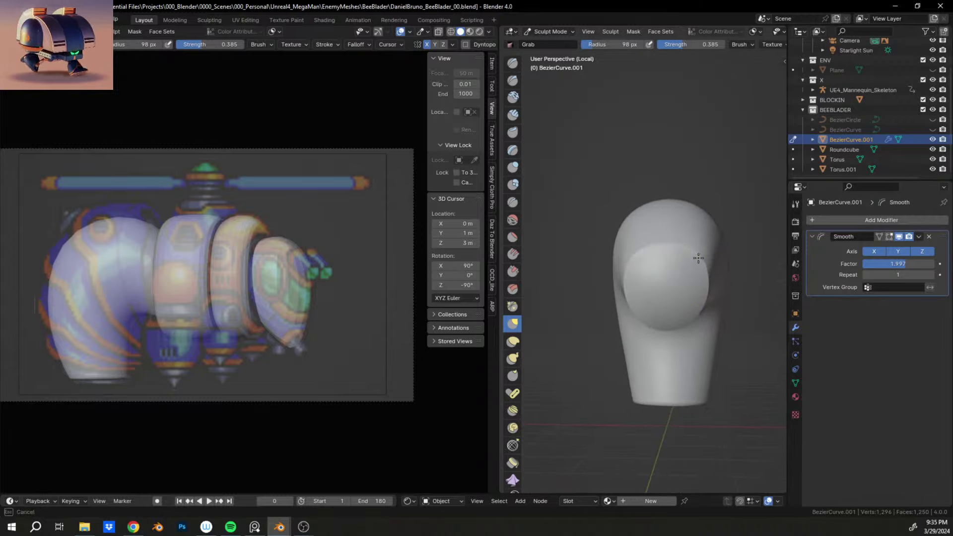
Step: Dissolve the outermost edge loop around the curved body's front cap in Edit Mode
{"action": "mouse_move", "coordinate": [657, 283]}
{"action": "middle_mouse_down"}
{"action": "mouse_move", "coordinate": [764, 293]}
{"action": "mouse_move", "coordinate": [674, 431]}
{"action": "mouse_move", "coordinate": [556, 289]}
{"action": "mouse_move", "coordinate": [565, 7]}
{"action": "middle_mouse_up"}
{"action": "left_click", "coordinate": [558, 32]}
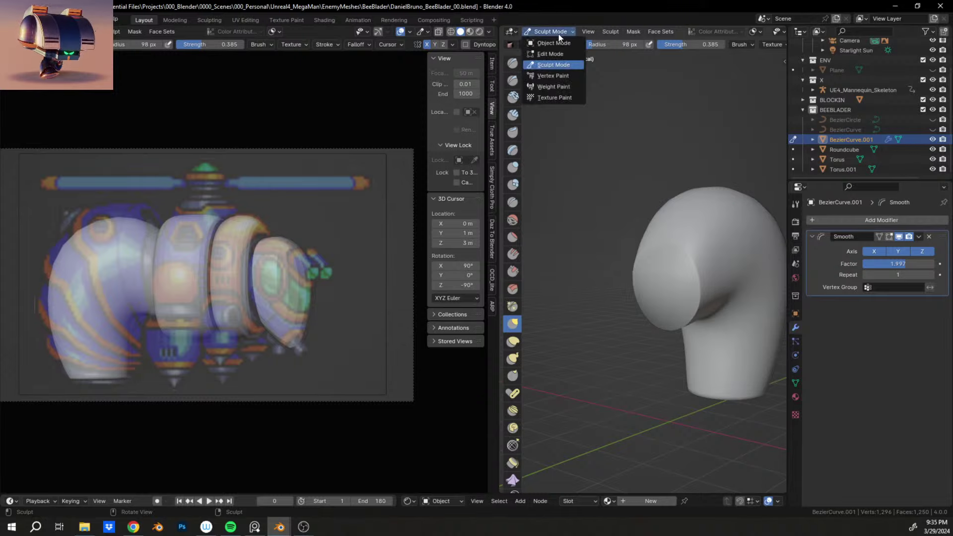
{"action": "left_click", "coordinate": [551, 55]}
{"action": "key", "text": "Tab"}
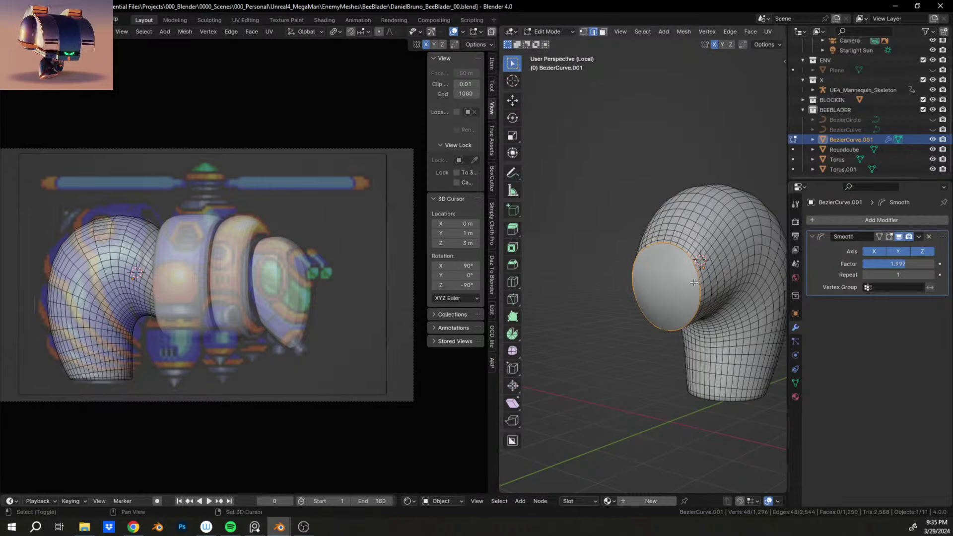
{"action": "middle_click_drag", "start_coordinate": [710, 289], "coordinate": [663, 239], "text": "shift"}
{"action": "middle_click_drag", "start_coordinate": [663, 238], "coordinate": [603, 304]}
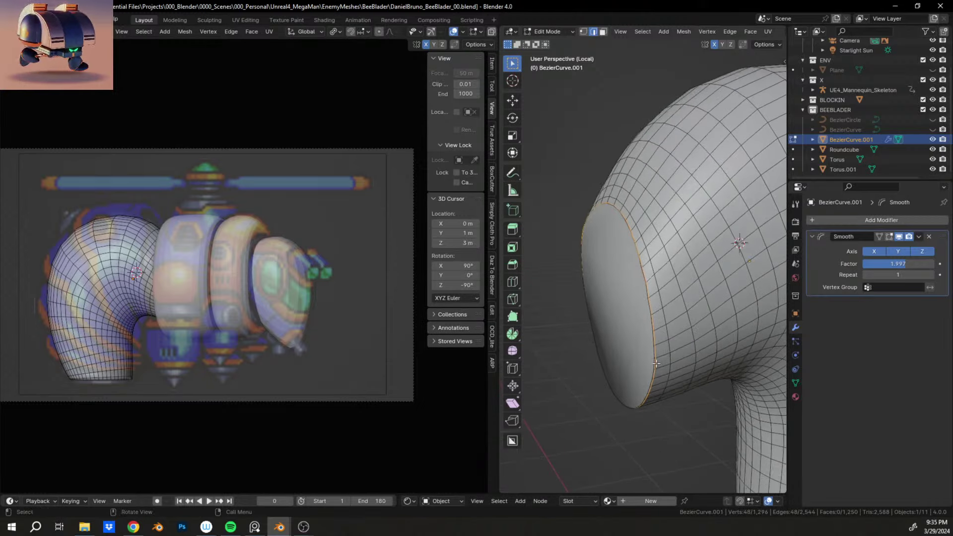
{"action": "key", "text": "x"}
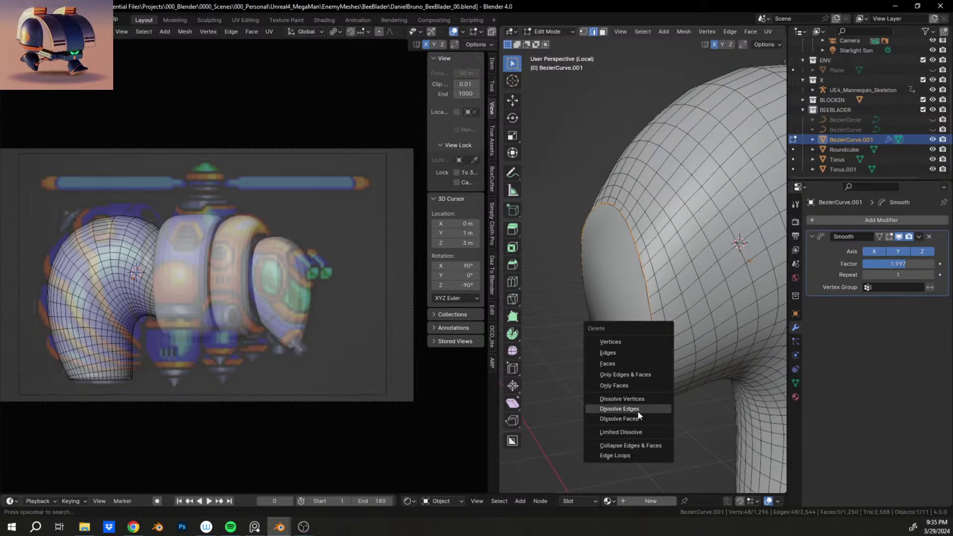
{"action": "left_click", "coordinate": [639, 409]}
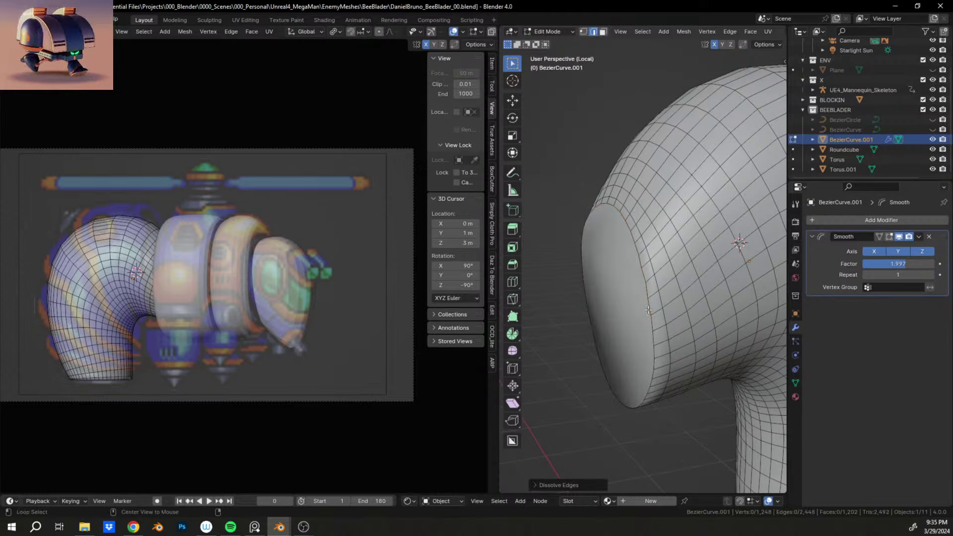
Step: Select the front opening's rim loop and flatten it by scaling to 0 along the Y axis
{"action": "left_click", "coordinate": [648, 310], "text": "alt"}
{"action": "middle_click_drag", "start_coordinate": [648, 309], "coordinate": [632, 315], "text": "alt"}
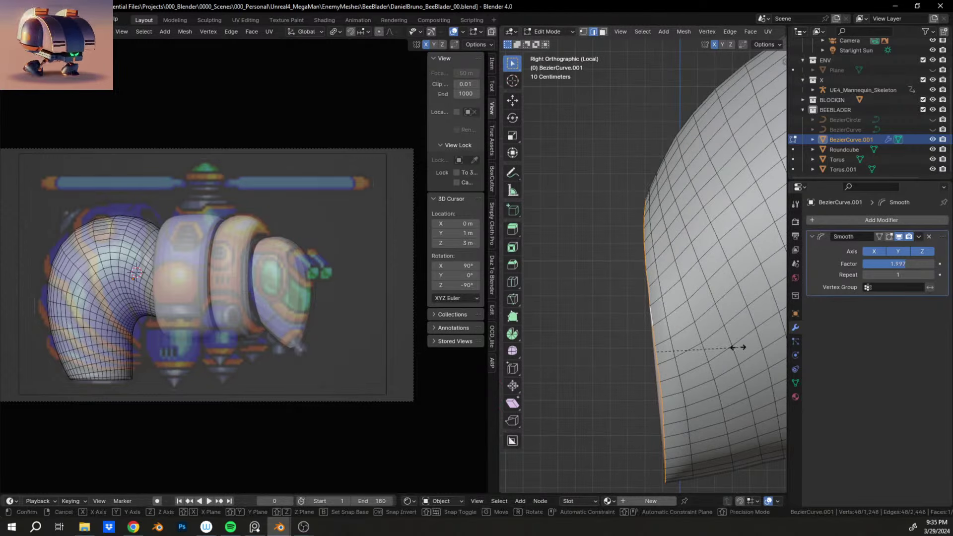
{"action": "key", "text": "s"}
{"action": "key", "text": "y"}
{"action": "key", "text": "0"}
{"action": "key", "text": "Return"}
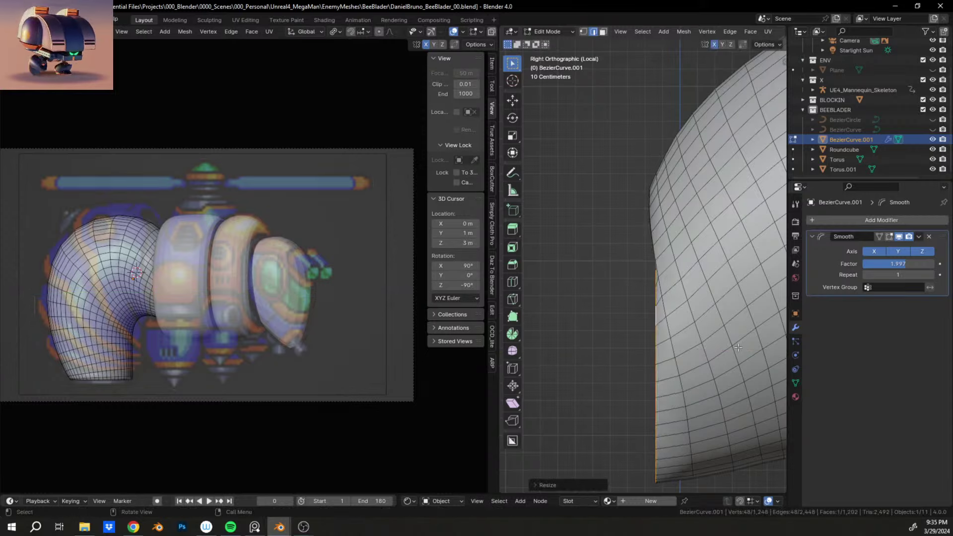
Step: Move the flattened front rim outward along Y by about 0.065 m
{"action": "key", "text": "g"}
{"action": "key", "text": "y"}
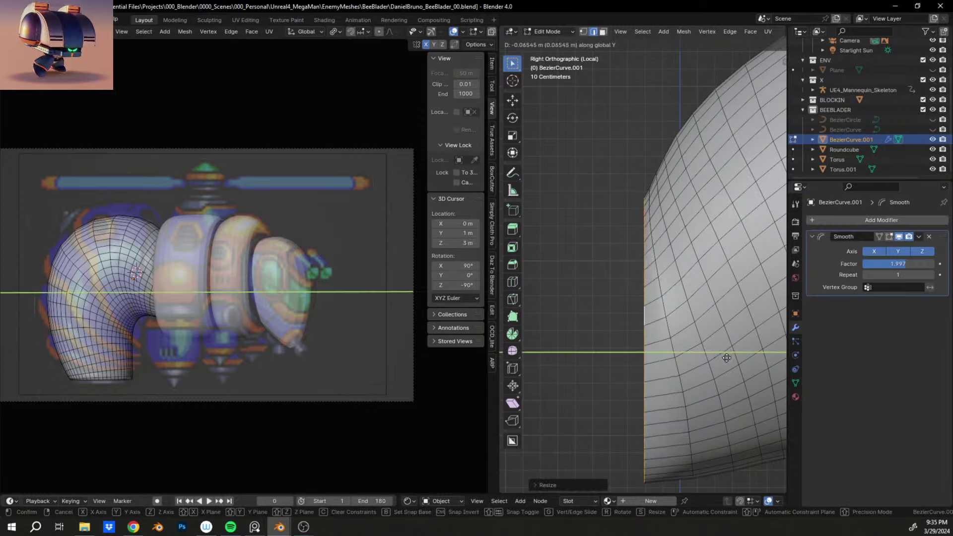
{"action": "left_click", "coordinate": [727, 358]}
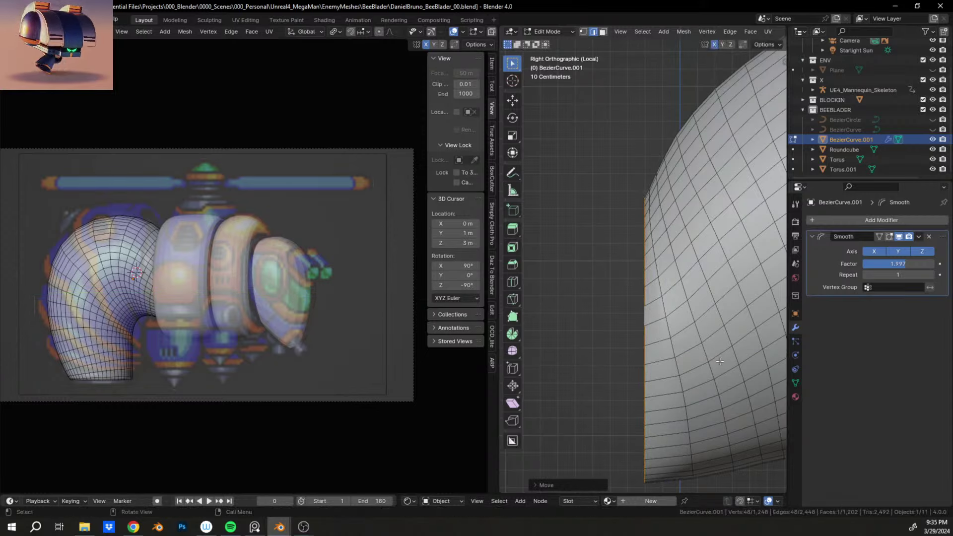
{"action": "scroll", "coordinate": [655, 278], "scroll_direction": "down", "scroll_amount": 5}
{"action": "key", "text": "Tab"}
{"action": "mouse_move", "coordinate": [654, 272]}
{"action": "middle_mouse_down"}
{"action": "mouse_move", "coordinate": [751, 280]}
{"action": "mouse_move", "coordinate": [644, 274]}
{"action": "mouse_move", "coordinate": [646, 264]}
{"action": "middle_mouse_up"}
Step: Add two loop cuts just behind the curved body's front rim, sliding the first one close to the rim
{"action": "key", "text": "Tab"}
{"action": "scroll", "coordinate": [646, 264], "scroll_direction": "up", "scroll_amount": 3}
{"action": "middle_click_drag", "start_coordinate": [666, 328], "coordinate": [660, 329]}
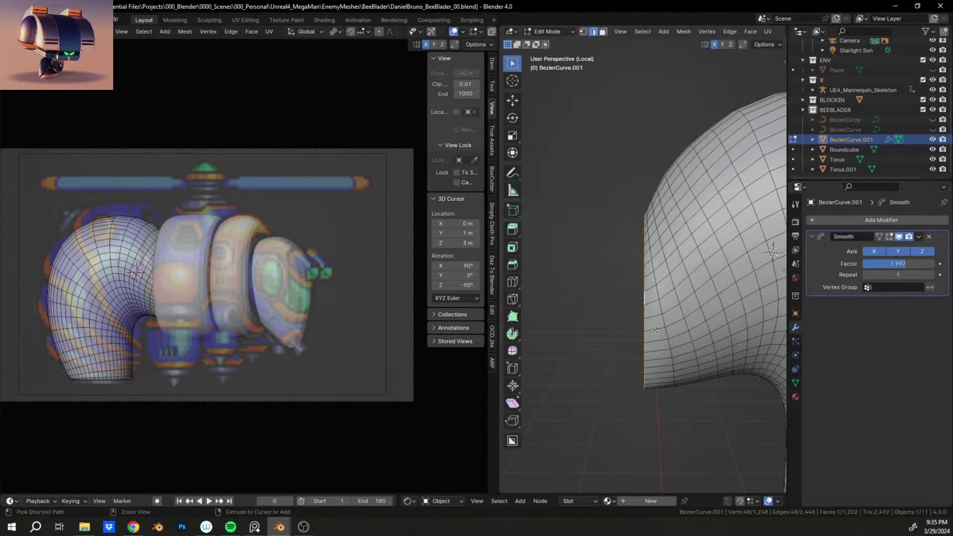
{"action": "key", "text": "ctrl+r"}
{"action": "left_click", "coordinate": [658, 329]}
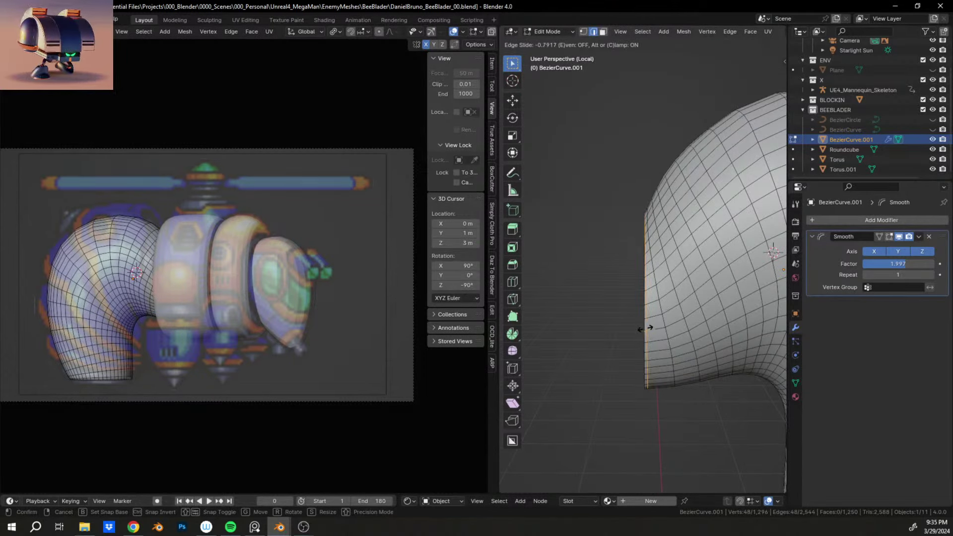
{"action": "left_click", "coordinate": [644, 329]}
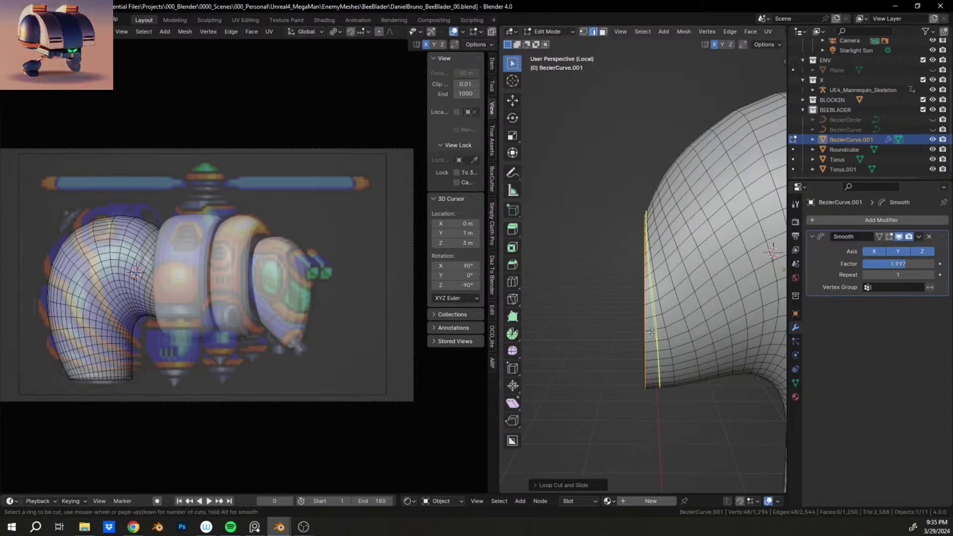
{"action": "middle_click_drag", "start_coordinate": [671, 336], "coordinate": [690, 321]}
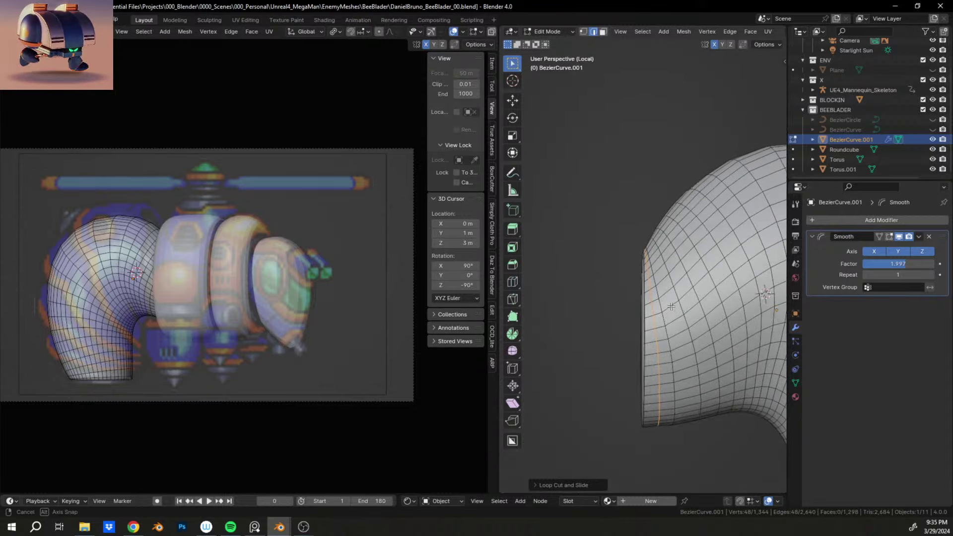
{"action": "key", "text": "Tab"}
{"action": "scroll", "coordinate": [640, 290], "scroll_direction": "down", "scroll_amount": 3}
{"action": "middle_click_drag", "start_coordinate": [641, 291], "coordinate": [560, 201]}
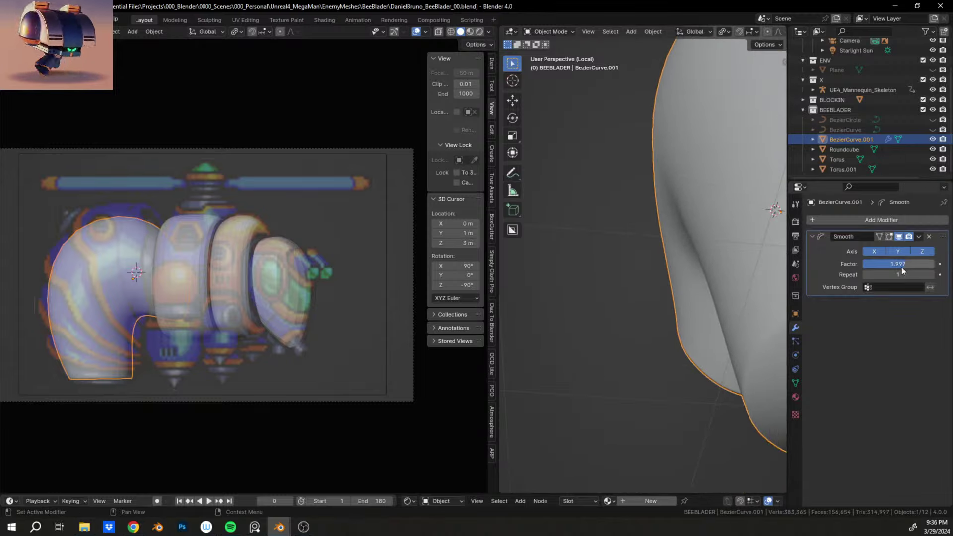
Step: Pull the edges of the body's front end slightly outward with the Grab brush in Sculpt Mode
{"action": "left_click_drag", "start_coordinate": [901, 267], "coordinate": [871, 288]}
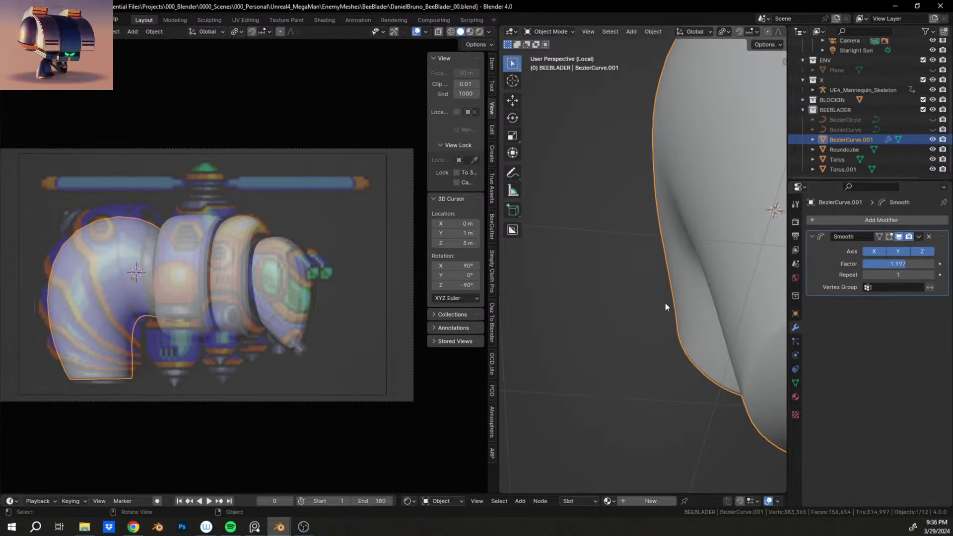
{"action": "left_click", "coordinate": [544, 35]}
{"action": "left_click", "coordinate": [549, 65]}
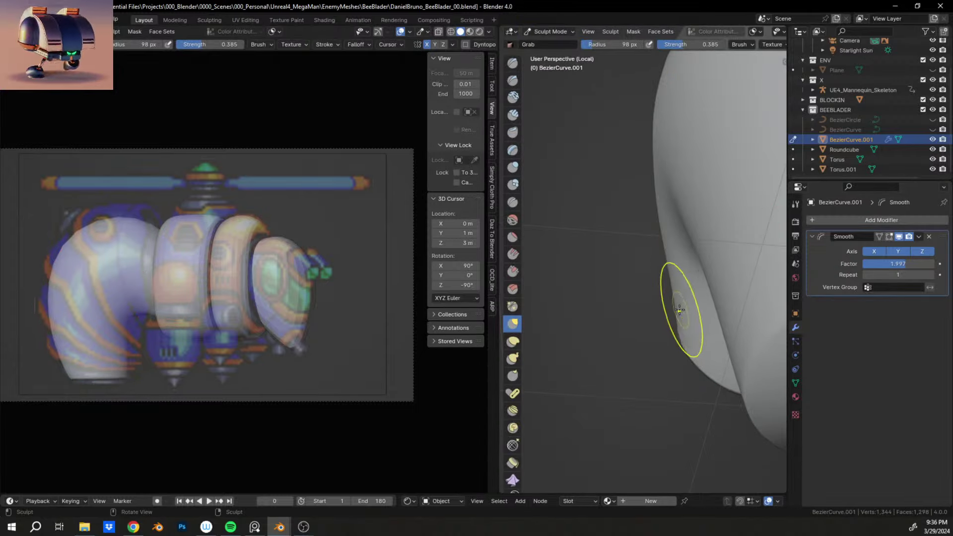
{"action": "left_click_drag", "start_coordinate": [676, 309], "coordinate": [670, 298]}
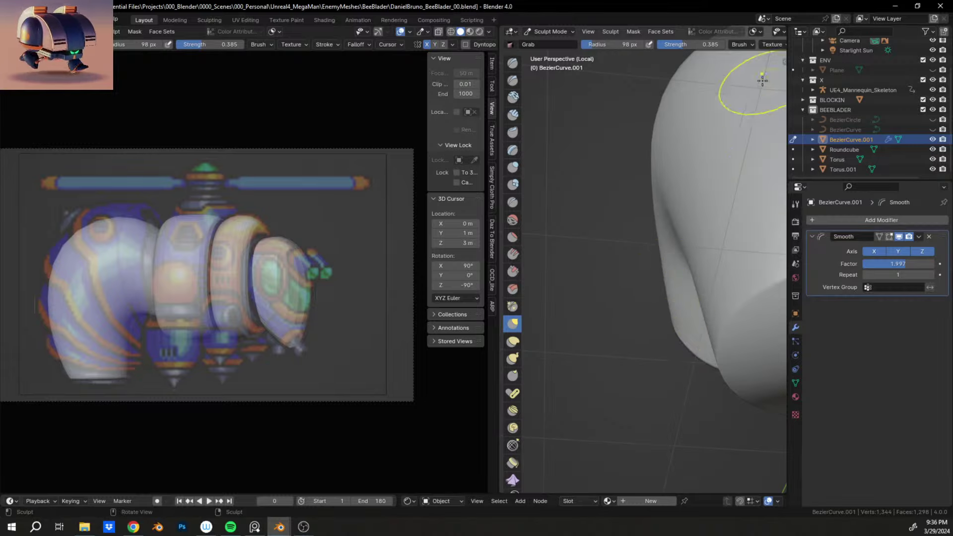
{"action": "scroll", "coordinate": [729, 44], "scroll_direction": "down", "scroll_amount": 10}
{"action": "mouse_move", "coordinate": [727, 213]}
{"action": "middle_mouse_down"}
{"action": "mouse_move", "coordinate": [555, 377]}
{"action": "mouse_move", "coordinate": [632, 380]}
{"action": "mouse_move", "coordinate": [688, 285]}
{"action": "mouse_move", "coordinate": [665, 278]}
{"action": "middle_mouse_up"}
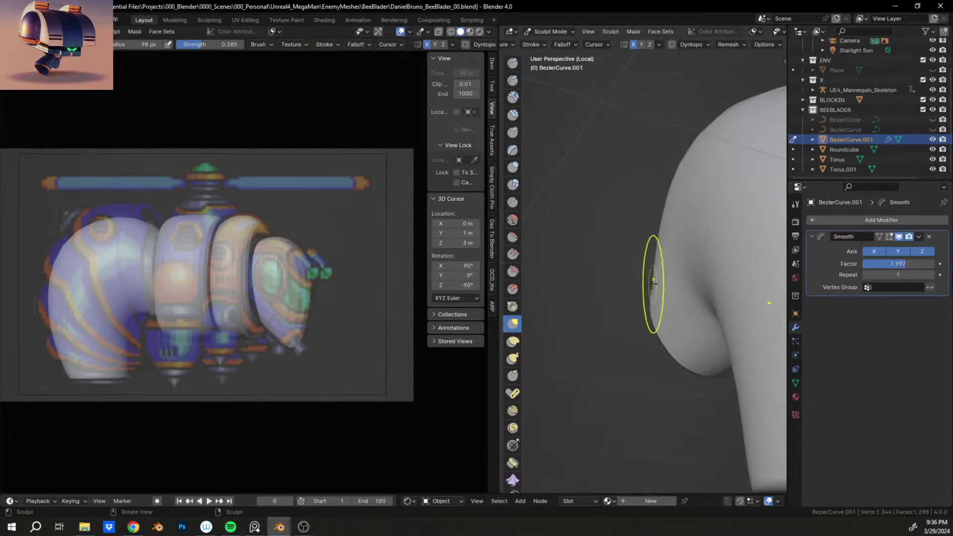
{"action": "left_click_drag", "start_coordinate": [653, 283], "coordinate": [638, 277]}
{"action": "mouse_move", "coordinate": [639, 276]}
{"action": "middle_mouse_down"}
{"action": "mouse_move", "coordinate": [723, 236]}
{"action": "mouse_move", "coordinate": [547, 251]}
{"action": "mouse_move", "coordinate": [567, 251]}
{"action": "mouse_move", "coordinate": [659, 298]}
{"action": "mouse_move", "coordinate": [709, 283]}
{"action": "mouse_move", "coordinate": [591, 263]}
{"action": "mouse_move", "coordinate": [545, 141]}
{"action": "middle_mouse_up"}
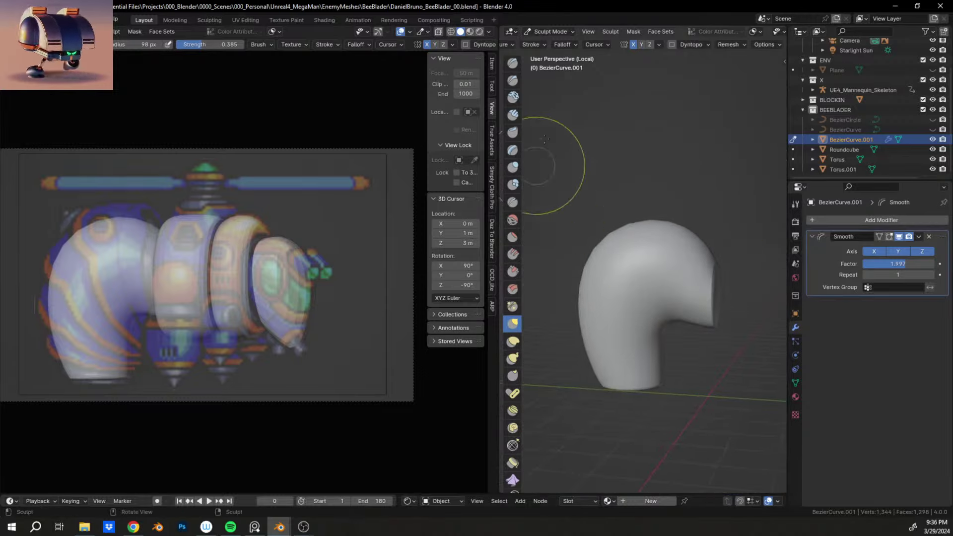
Step: Return the curved body to Object Mode and check its shape against the sprite reference
{"action": "left_click", "coordinate": [546, 31]}
{"action": "left_click", "coordinate": [548, 41]}
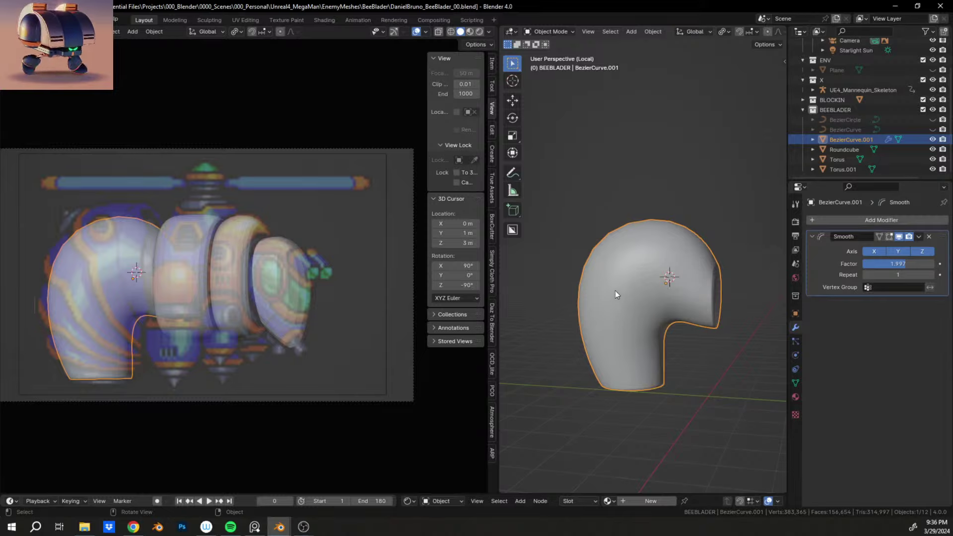
{"action": "scroll", "coordinate": [621, 278], "scroll_direction": "up", "scroll_amount": 3}
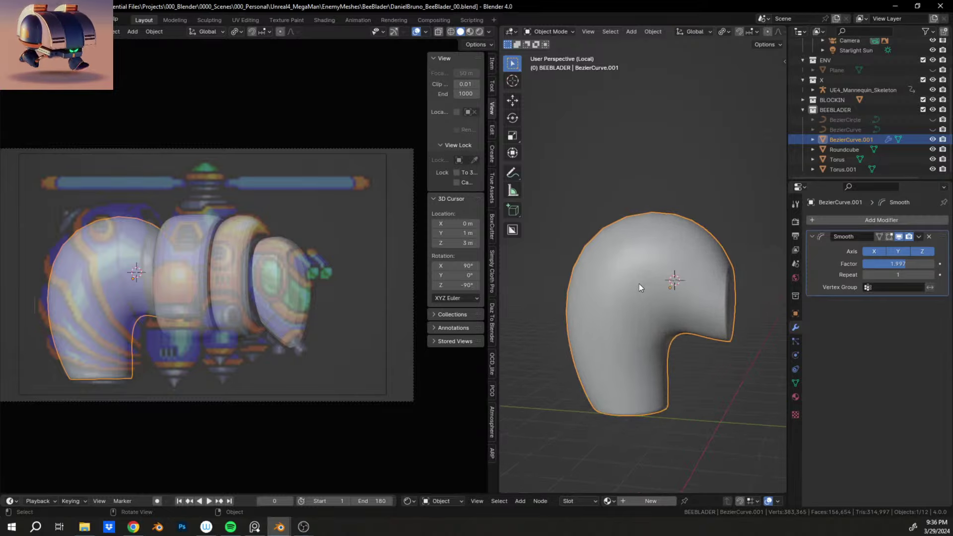
{"action": "middle_click_drag", "start_coordinate": [639, 284], "coordinate": [613, 300]}
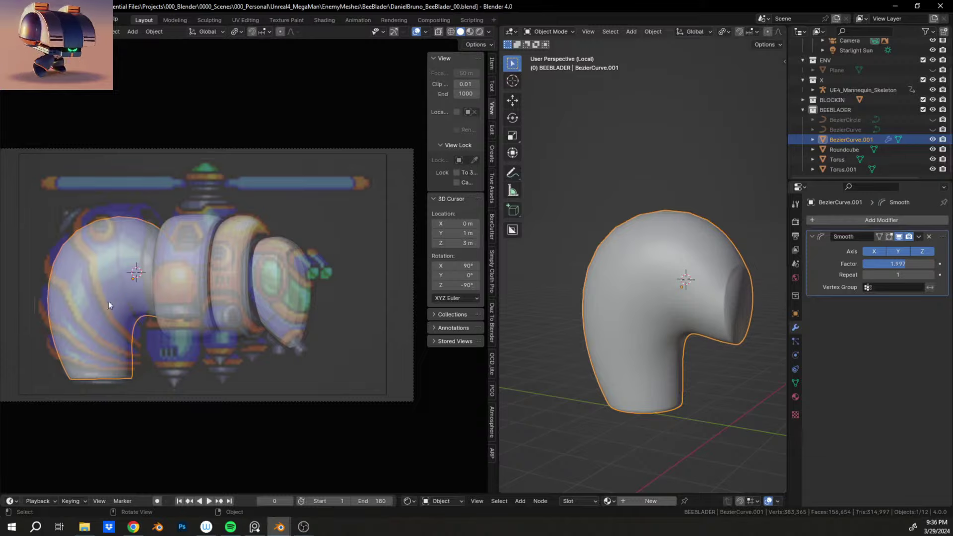
{"action": "middle_click_drag", "start_coordinate": [511, 308], "coordinate": [652, 259]}
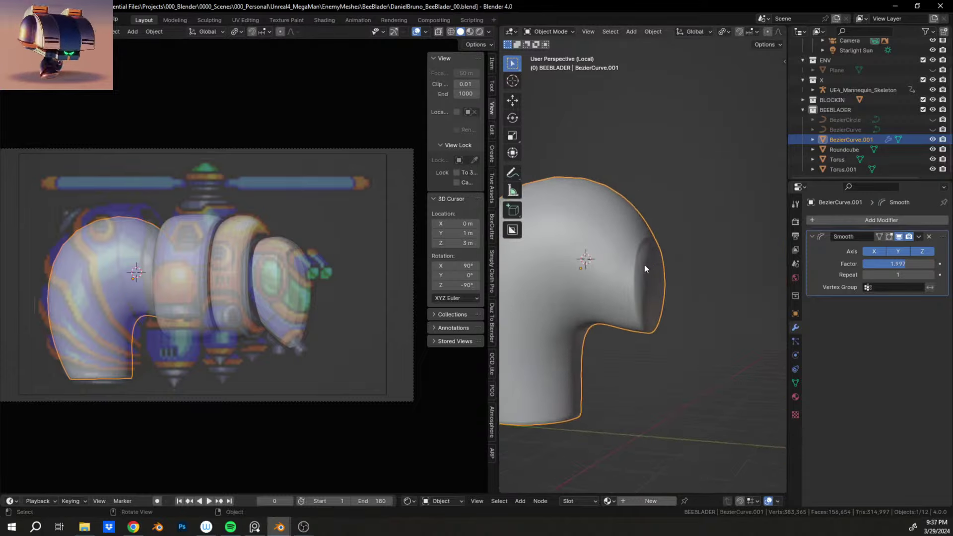
Step: Exit local view to show all body parts and widen the modelling viewport, looking from the left side
{"action": "key", "text": "KP_Divide"}
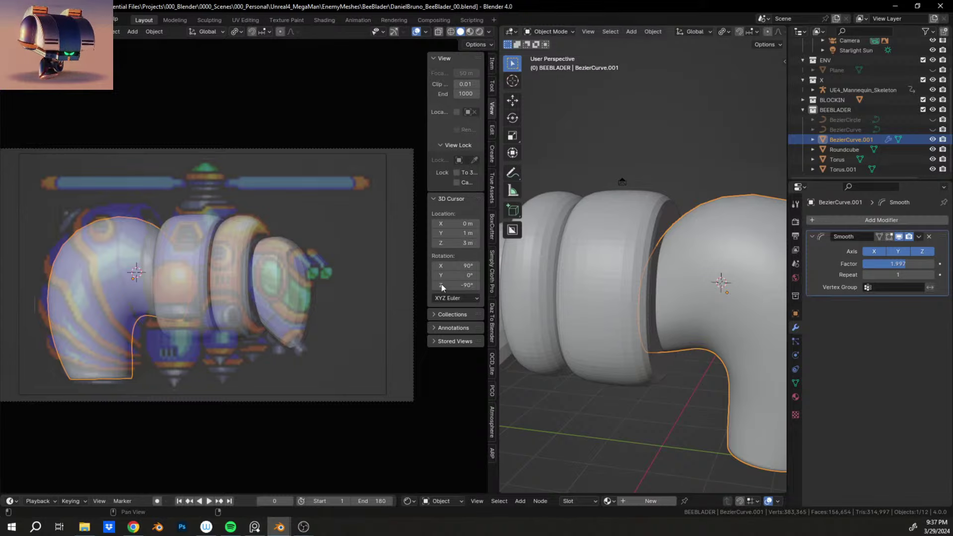
{"action": "left_click_drag", "start_coordinate": [498, 340], "coordinate": [333, 338]}
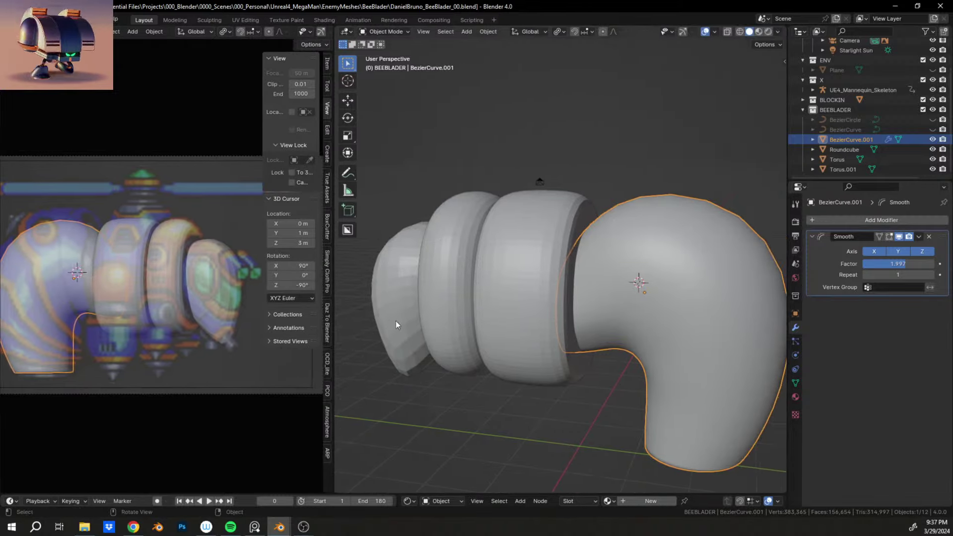
{"action": "scroll", "coordinate": [549, 277], "scroll_direction": "down", "scroll_amount": 3}
{"action": "middle_click_drag", "start_coordinate": [549, 273], "coordinate": [338, 260], "text": "alt"}
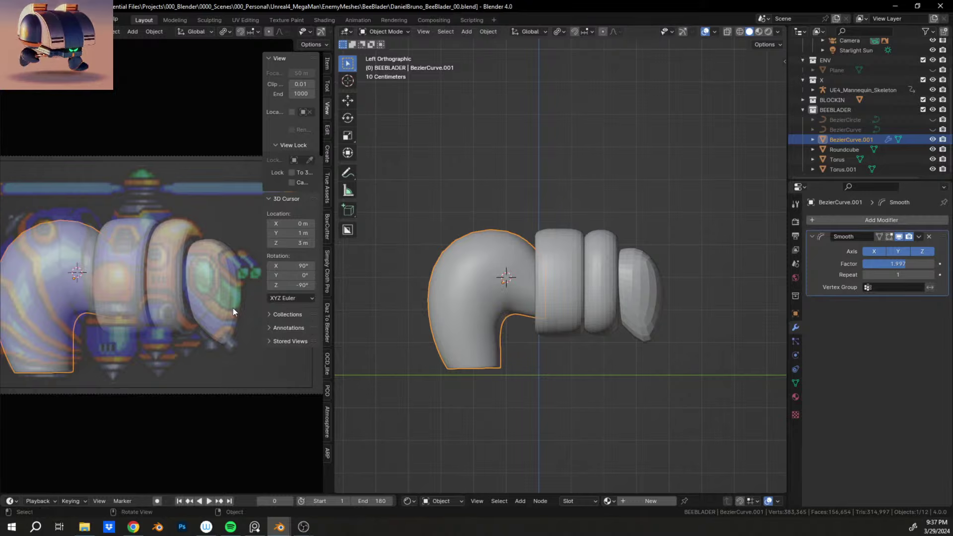
{"action": "scroll", "coordinate": [149, 290], "scroll_direction": "down", "scroll_amount": 2}
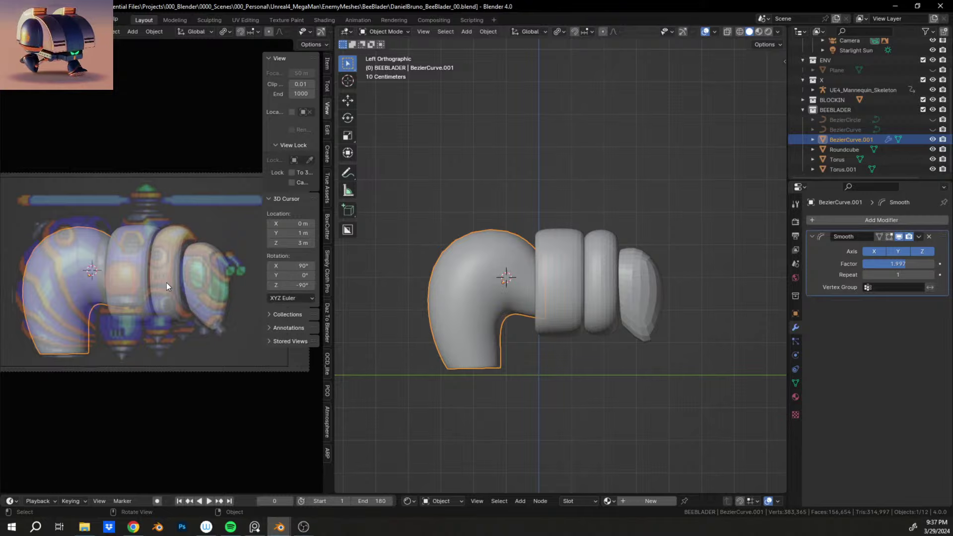
Step: Examine the mesh topology of the curved body, the wide ring and the narrow ring in Edit Mode
{"action": "middle_click_drag", "start_coordinate": [525, 254], "coordinate": [464, 267]}
{"action": "left_click", "coordinate": [618, 293]}
{"action": "left_click", "coordinate": [464, 266]}
{"action": "key", "text": "Tab"}
{"action": "key", "text": "Tab"}
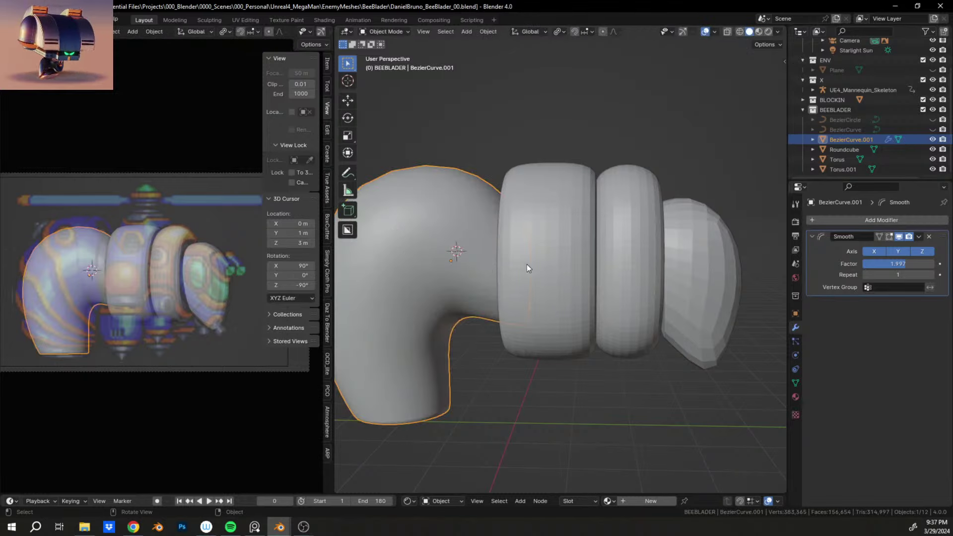
{"action": "left_click", "coordinate": [541, 263]}
{"action": "key", "text": "Tab"}
{"action": "key", "text": "Tab"}
{"action": "left_click", "coordinate": [634, 258]}
{"action": "key", "text": "Tab"}
{"action": "key", "text": "Tab"}
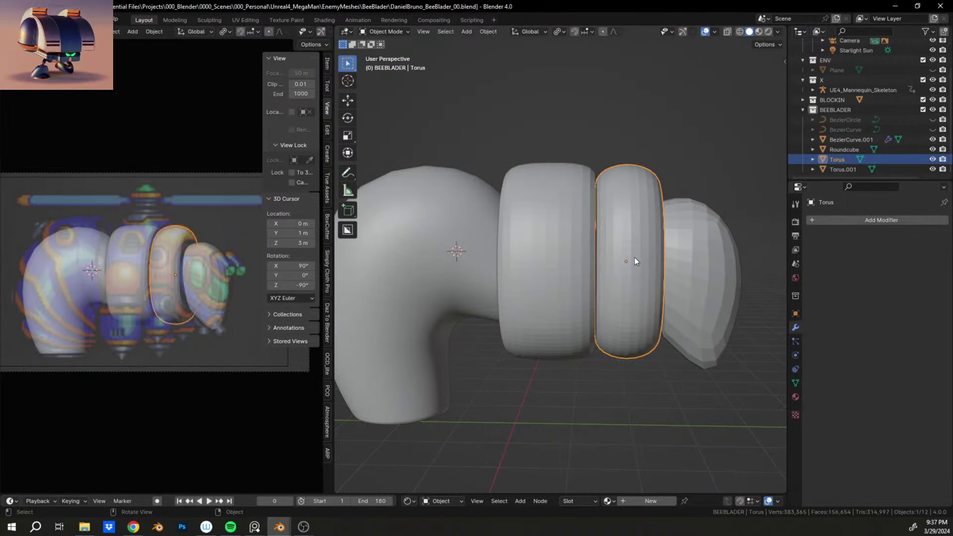
Step: Select the narrow ring's entire mesh in Edit Mode and add a Decimate modifier to the object
{"action": "key", "text": "Tab"}
{"action": "key", "text": "a"}
{"action": "key", "text": "ctrl+e"}
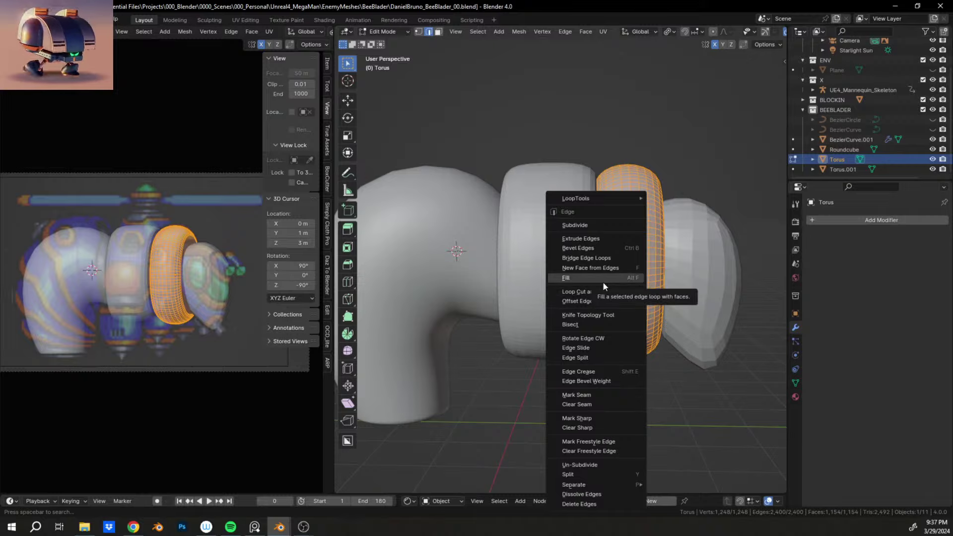
{"action": "left_click", "coordinate": [847, 220]}
{"action": "left_click", "coordinate": [825, 220]}
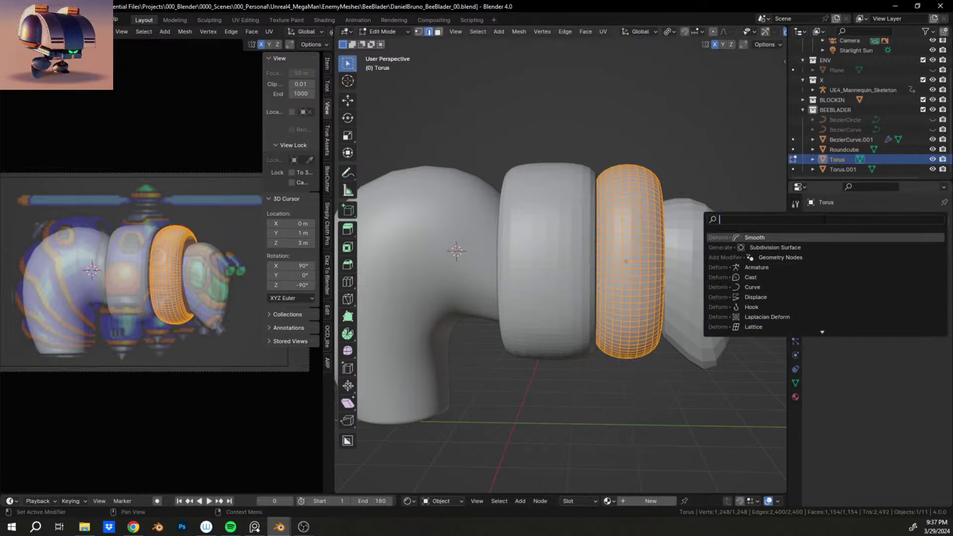
{"action": "type", "text": "DEC"}
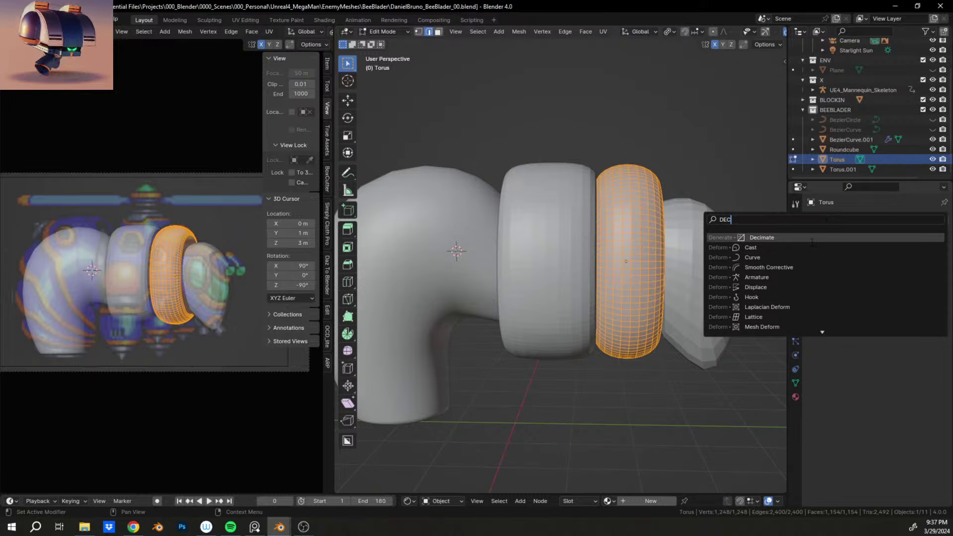
{"action": "key", "text": "Return"}
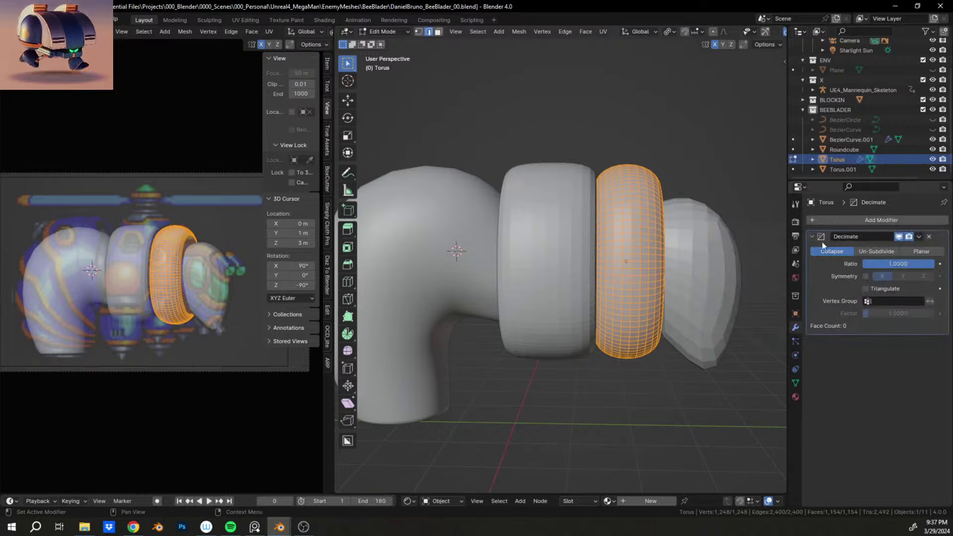
Step: Try Un-Subdivide mode on the narrow ring's Decimate modifier in Object Mode, testing iterations from 1 to 4
{"action": "left_click", "coordinate": [867, 251]}
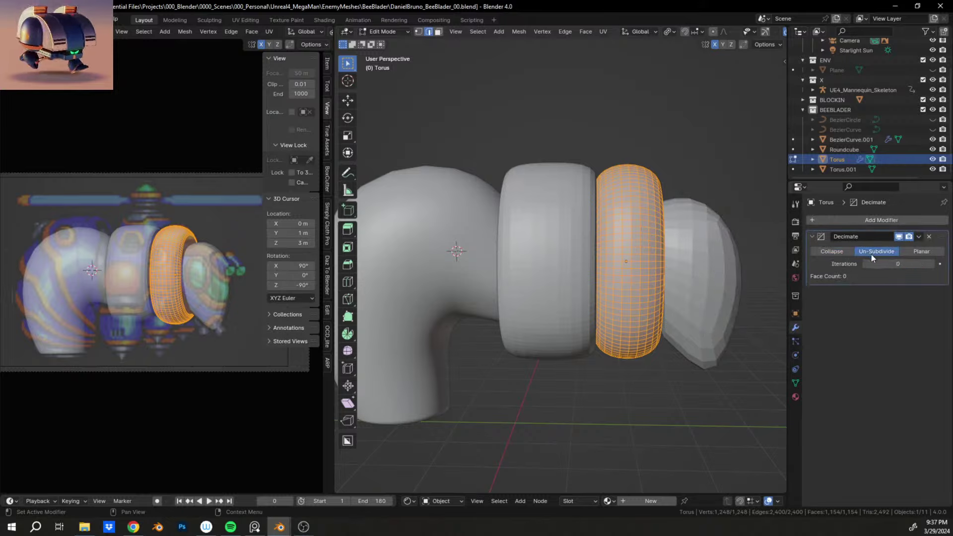
{"action": "left_click", "coordinate": [932, 264]}
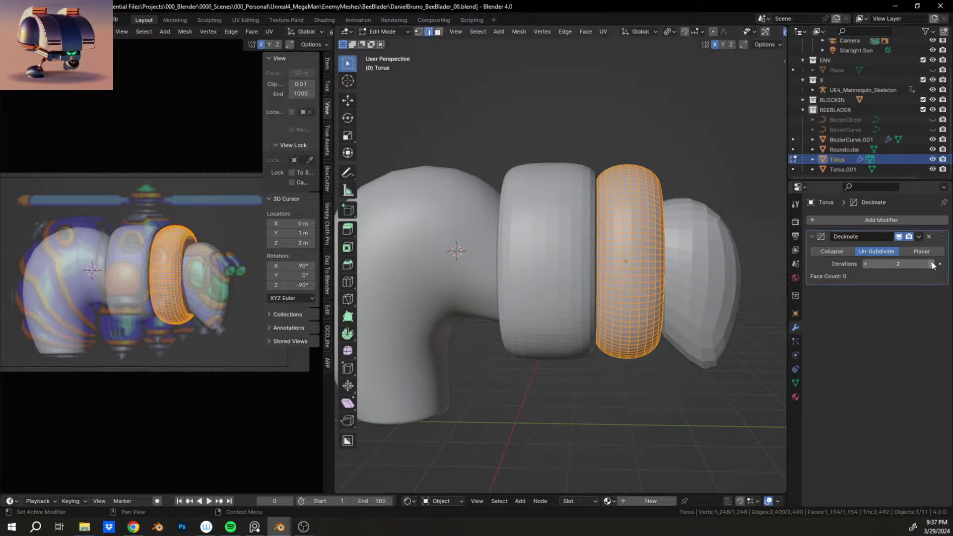
{"action": "key", "text": "Tab"}
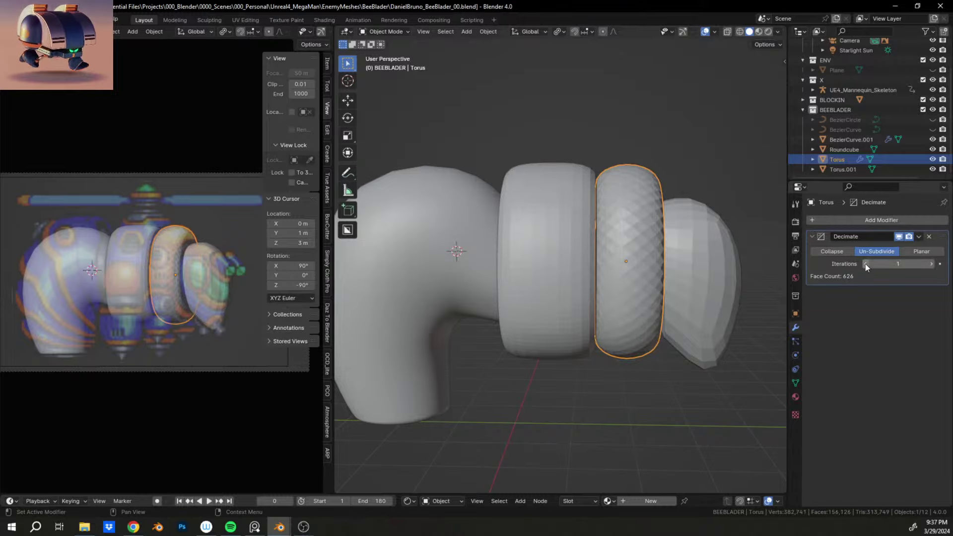
{"action": "scroll", "coordinate": [608, 247], "scroll_direction": "up", "scroll_amount": 2}
{"action": "middle_click_drag", "start_coordinate": [651, 243], "coordinate": [596, 288]}
{"action": "left_click", "coordinate": [931, 264]}
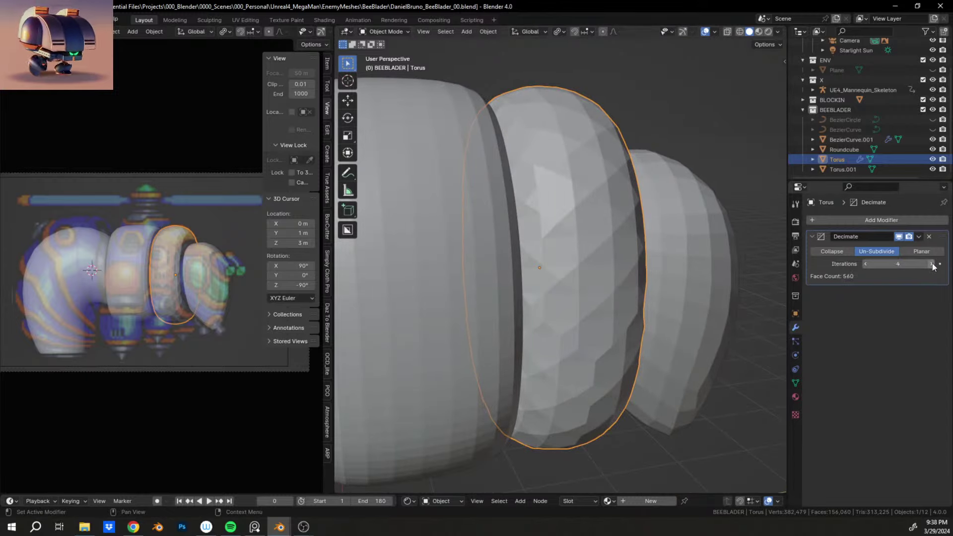
Step: Hide the sidebar in the sprite reference viewport and reselect the narrow ring
{"action": "left_click", "coordinate": [166, 263]}
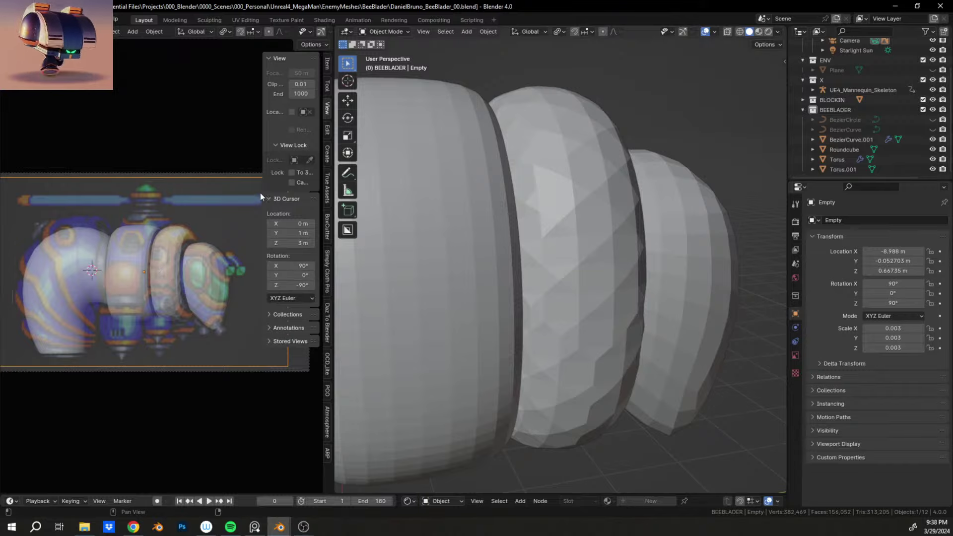
{"action": "key", "text": "n"}
{"action": "left_click", "coordinate": [567, 244]}
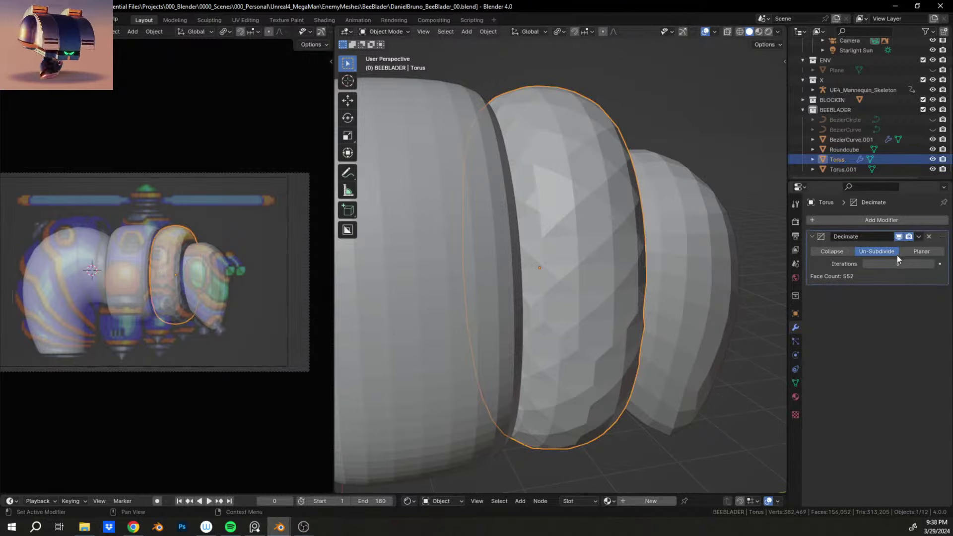
Step: Test the Un-Subdivide iterations at 1 and 0 on the narrow ring, and remove its Decimate modifier
{"action": "left_click", "coordinate": [867, 266]}
{"action": "type", "text": "1"}
{"action": "key", "text": "Return"}
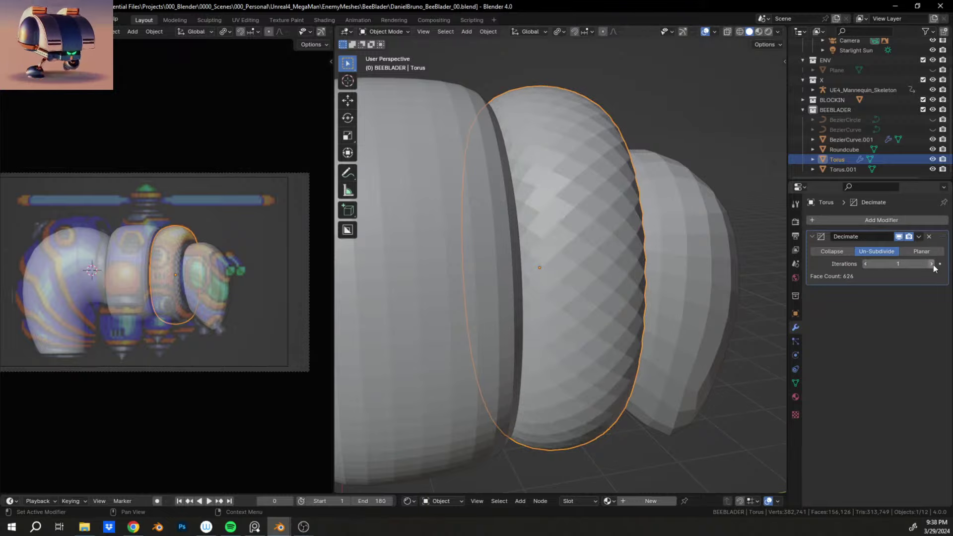
{"action": "left_click", "coordinate": [865, 266]}
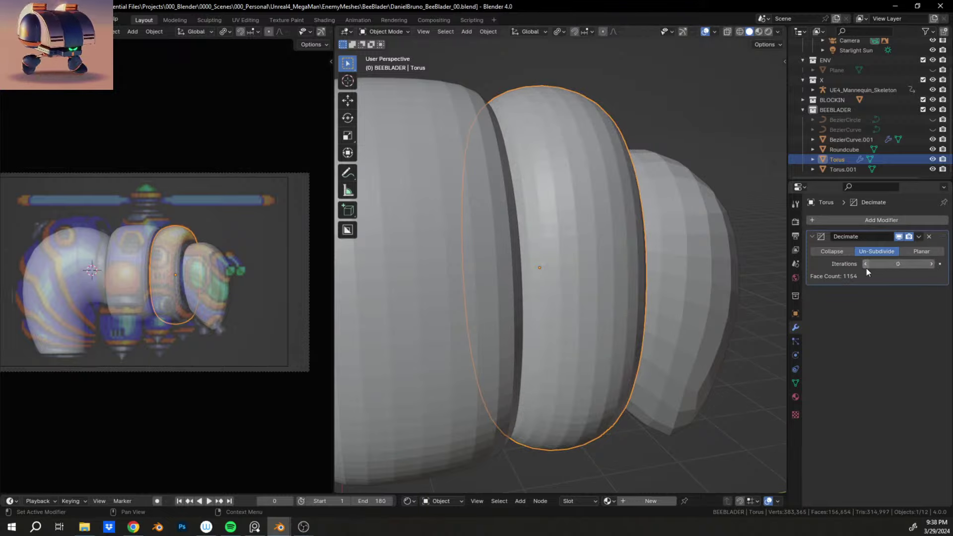
{"action": "middle_click_drag", "start_coordinate": [627, 258], "coordinate": [580, 269]}
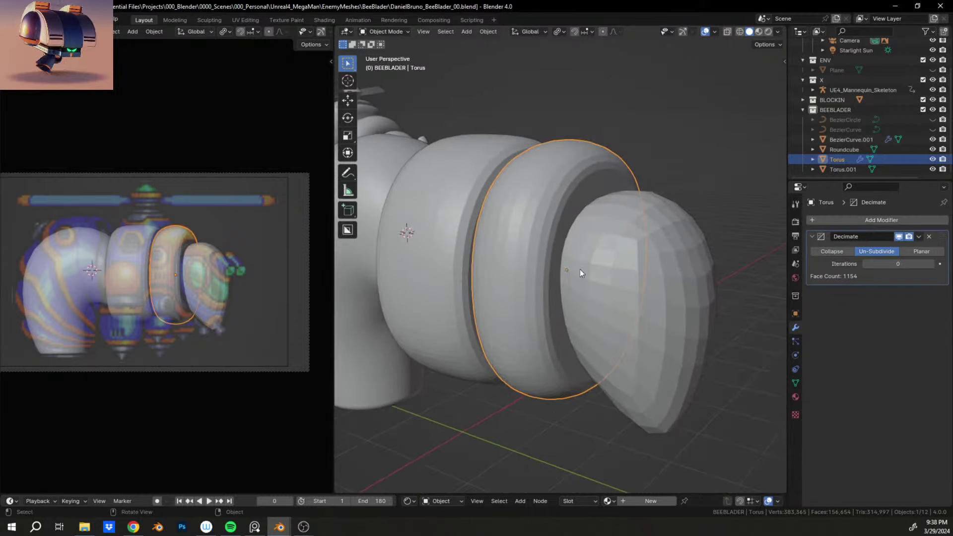
{"action": "left_click", "coordinate": [929, 237]}
Step: Try subdividing the entire mesh of the teardrop-shaped head, and undo it
{"action": "left_click", "coordinate": [676, 285]}
{"action": "key", "text": "Tab"}
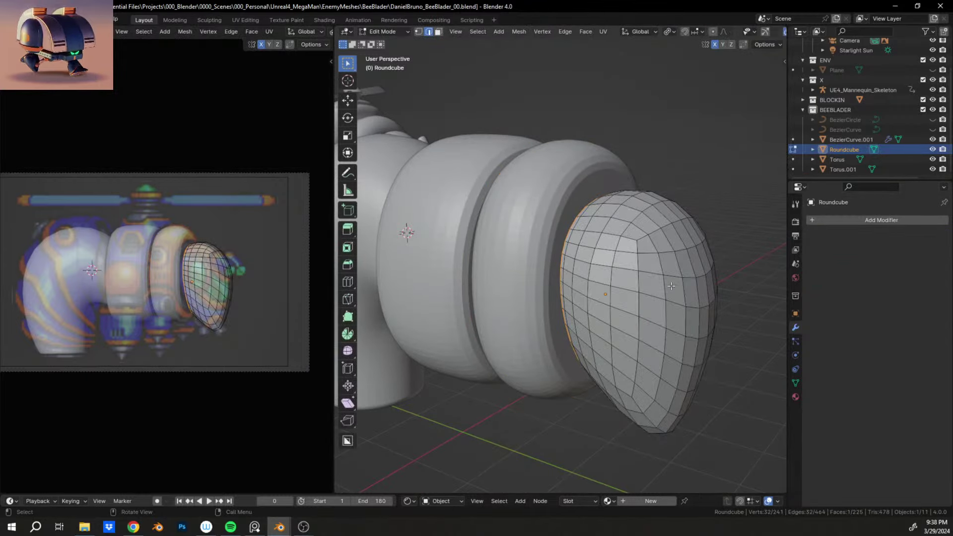
{"action": "key", "text": "a"}
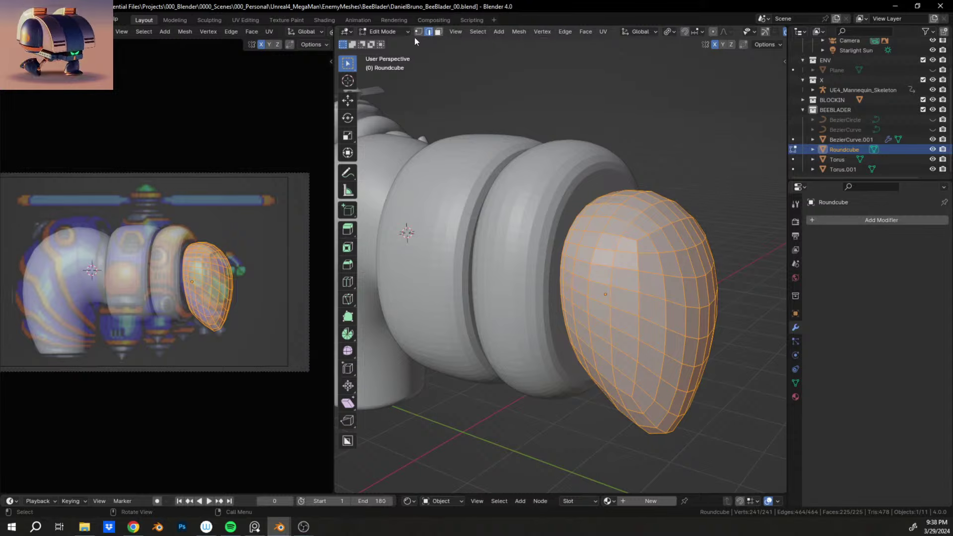
{"action": "key", "text": "ctrl+e"}
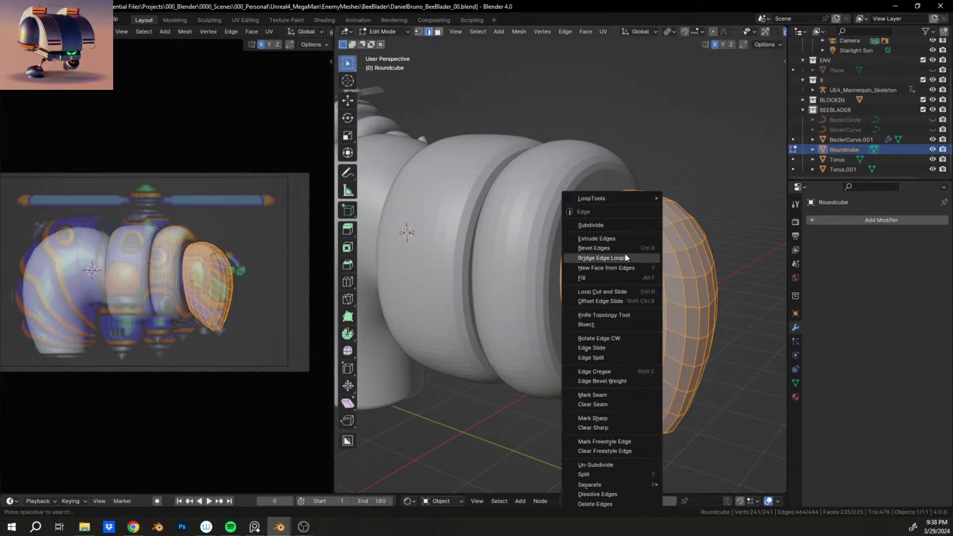
{"action": "left_click", "coordinate": [618, 227]}
{"action": "key", "text": "ctrl+z"}
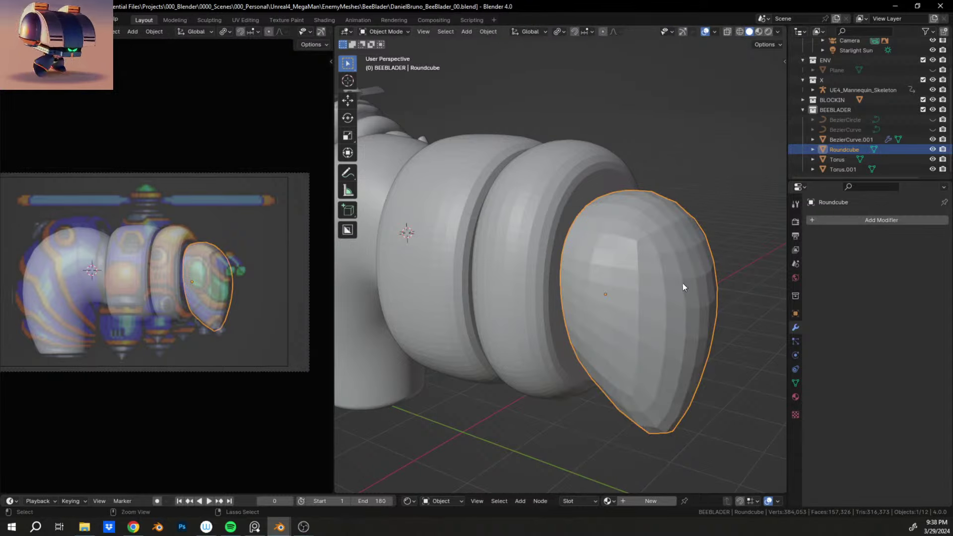
{"action": "key", "text": "Tab"}
Step: Open the curved body in Edit Mode and examine its edge flow against the smoothed shape
{"action": "middle_click_drag", "start_coordinate": [634, 294], "coordinate": [600, 280]}
{"action": "scroll", "coordinate": [567, 269], "scroll_direction": "up", "scroll_amount": 3}
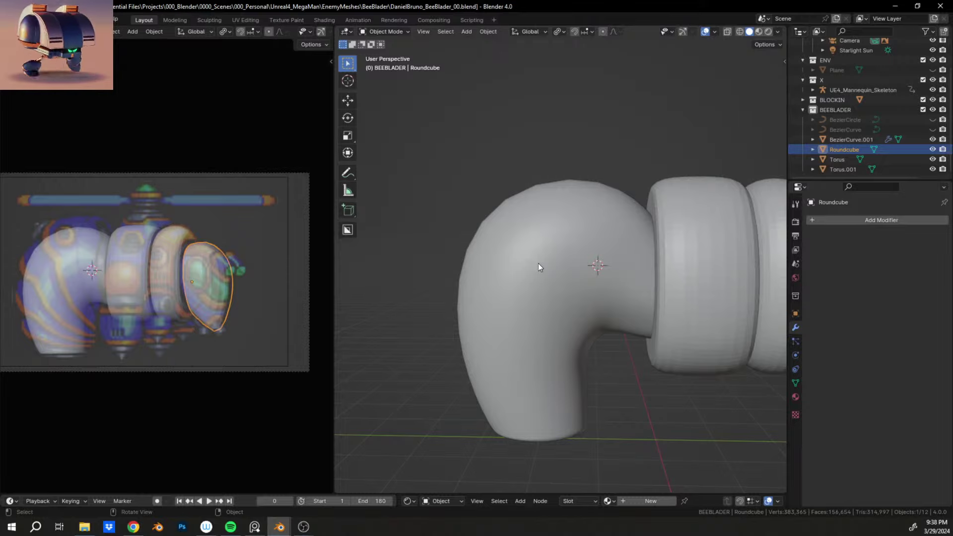
{"action": "left_click", "coordinate": [564, 264]}
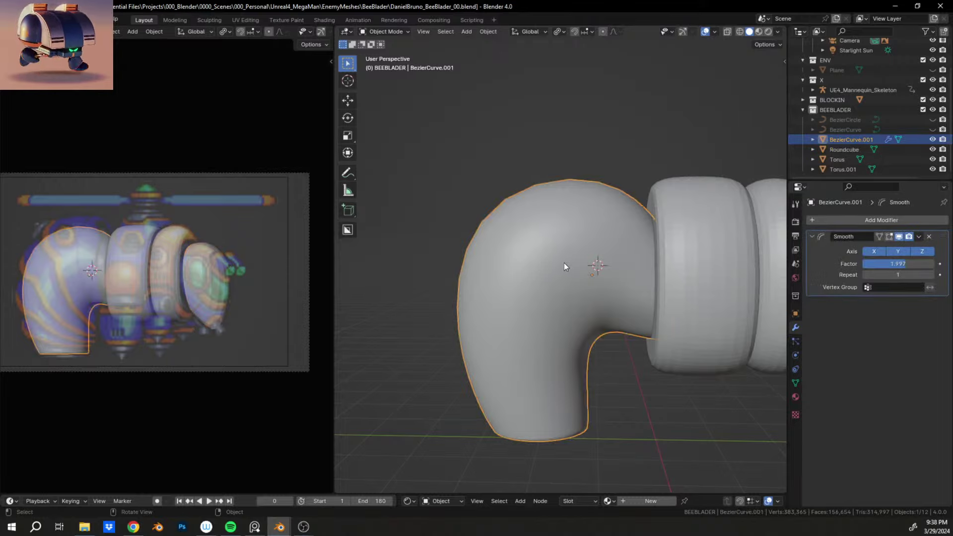
{"action": "key", "text": "Tab"}
{"action": "middle_click_drag", "start_coordinate": [567, 263], "coordinate": [575, 324], "text": "shift"}
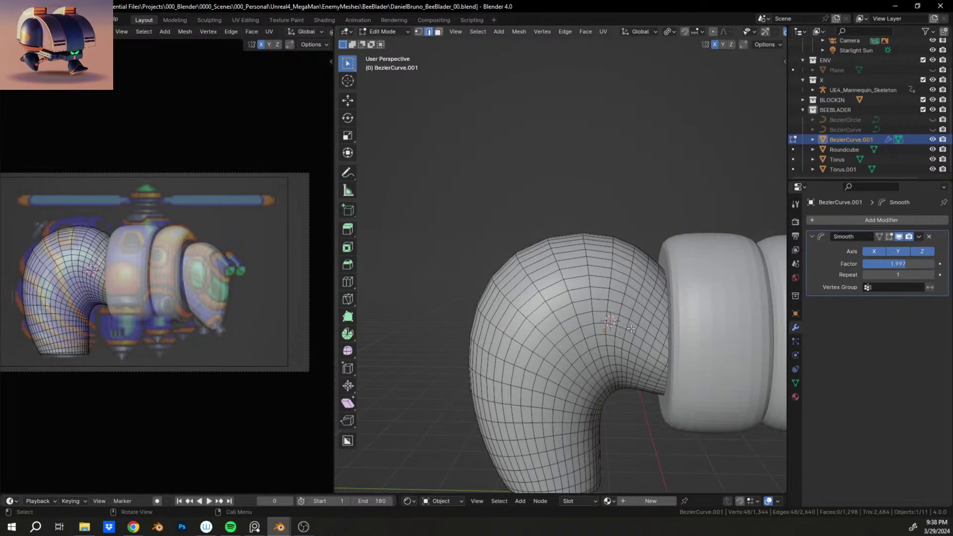
{"action": "key", "text": "Tab"}
{"action": "key", "text": "Tab"}
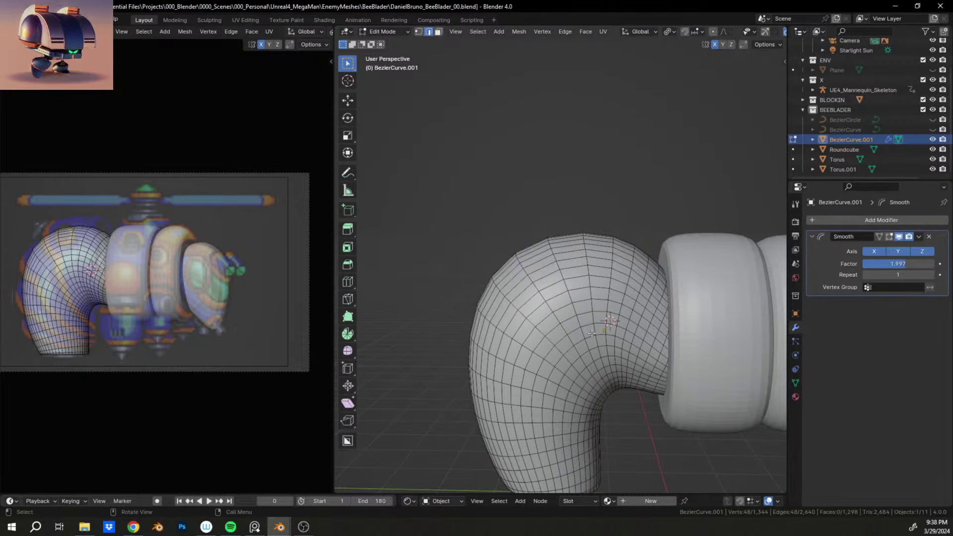
Step: Try duplicating a diagonal edge loop around the middle of the curved body's bend, and undo it
{"action": "middle_click_drag", "start_coordinate": [593, 288], "coordinate": [581, 304]}
{"action": "left_click", "coordinate": [577, 325], "text": "alt"}
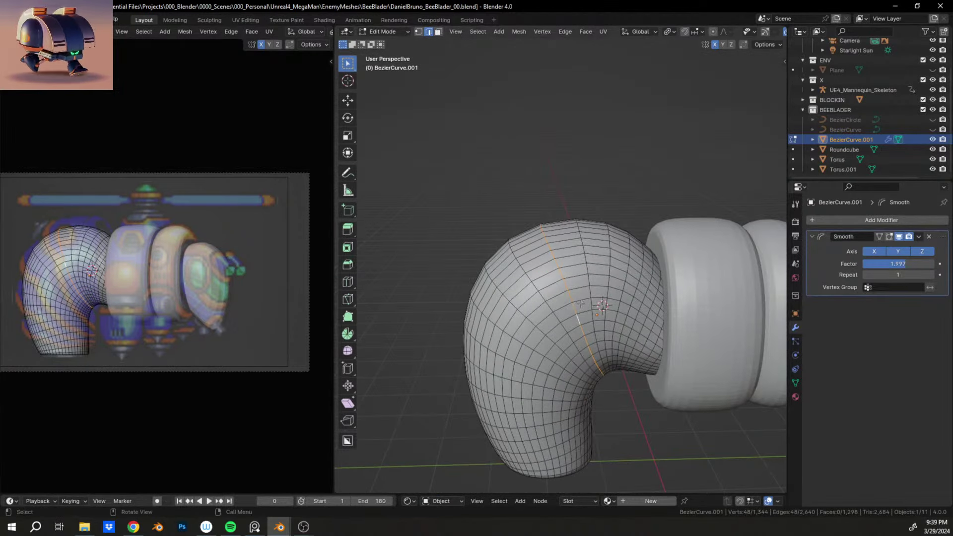
{"action": "key", "text": "shift+d"}
{"action": "right_click", "coordinate": [636, 310]}
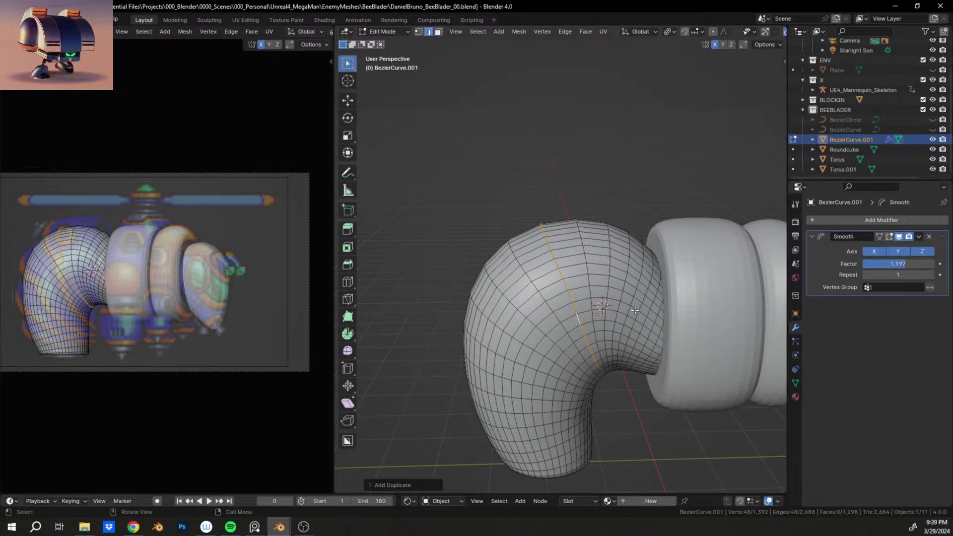
{"action": "key", "text": "ctrl+z"}
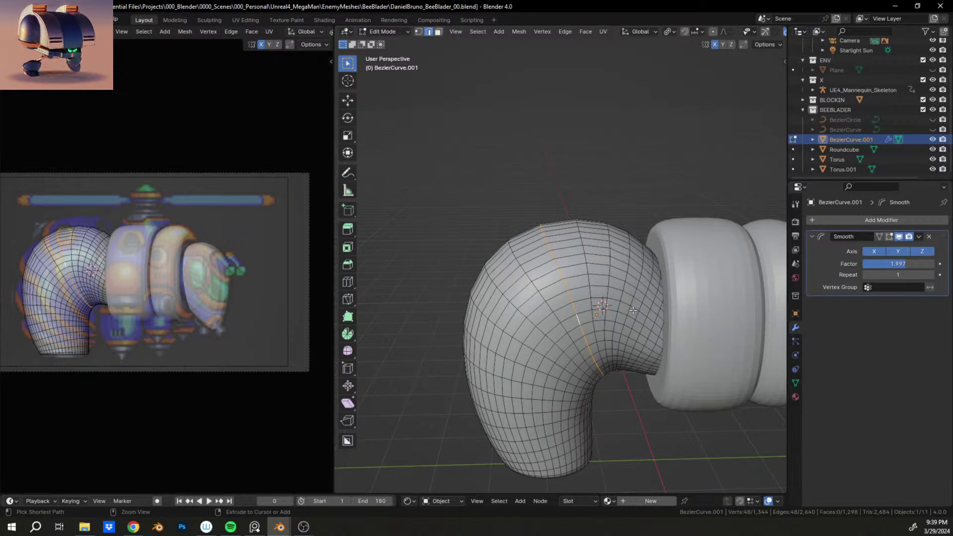
{"action": "key", "text": "ctrl+z"}
Step: Duplicate the diagonal edge loop at the curved body's bend in place and separate it into its own object
{"action": "left_click", "coordinate": [581, 326], "text": "alt"}
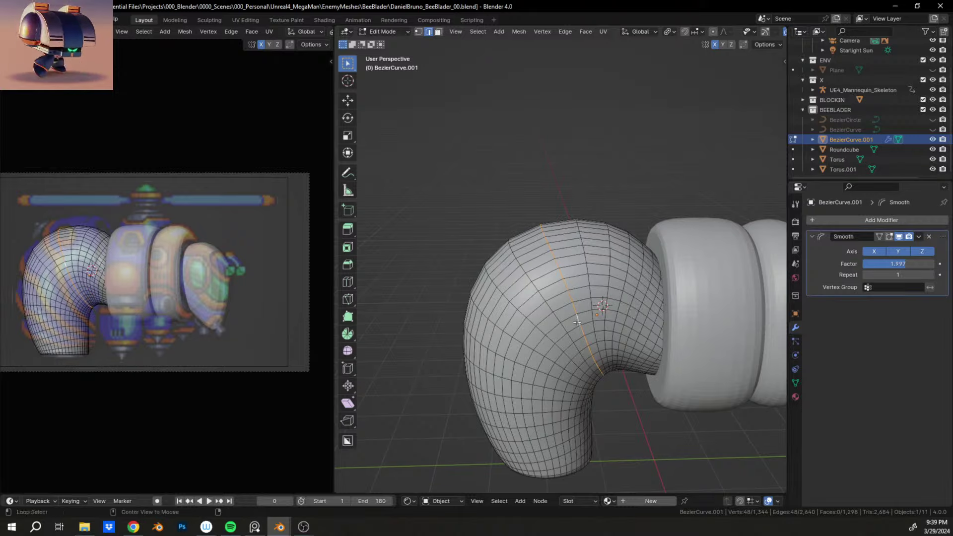
{"action": "key", "text": "shift+d"}
{"action": "right_click", "coordinate": [621, 339]}
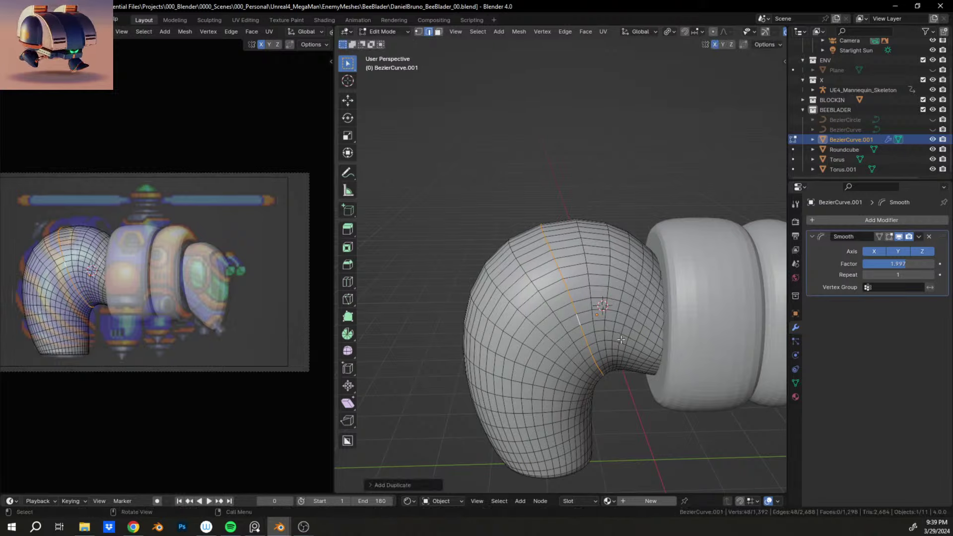
{"action": "key", "text": "p"}
{"action": "left_click", "coordinate": [620, 339]}
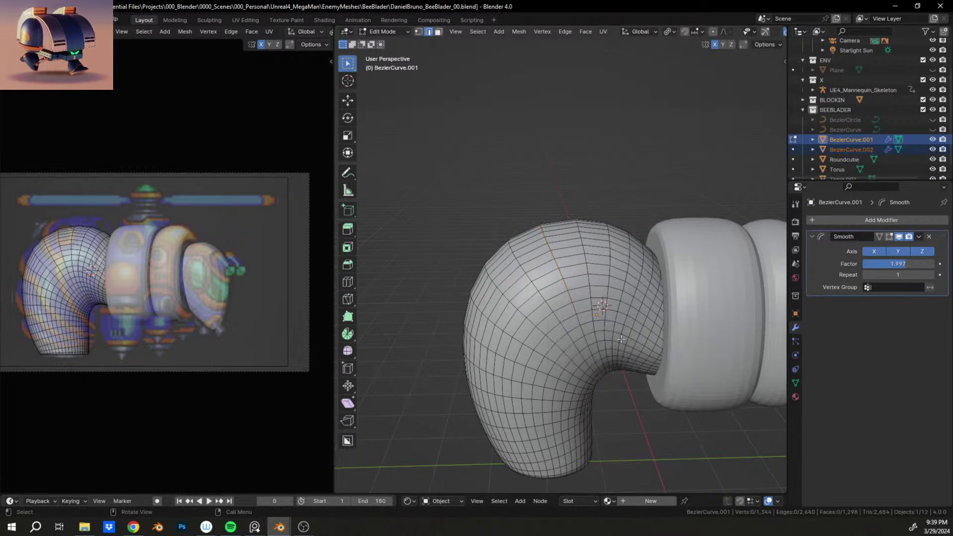
Step: Extrude all edges of the separated loop in Edit Mode into a band running away from the wide ring
{"action": "key", "text": "Tab"}
{"action": "left_click", "coordinate": [572, 302]}
{"action": "key", "text": "Tab"}
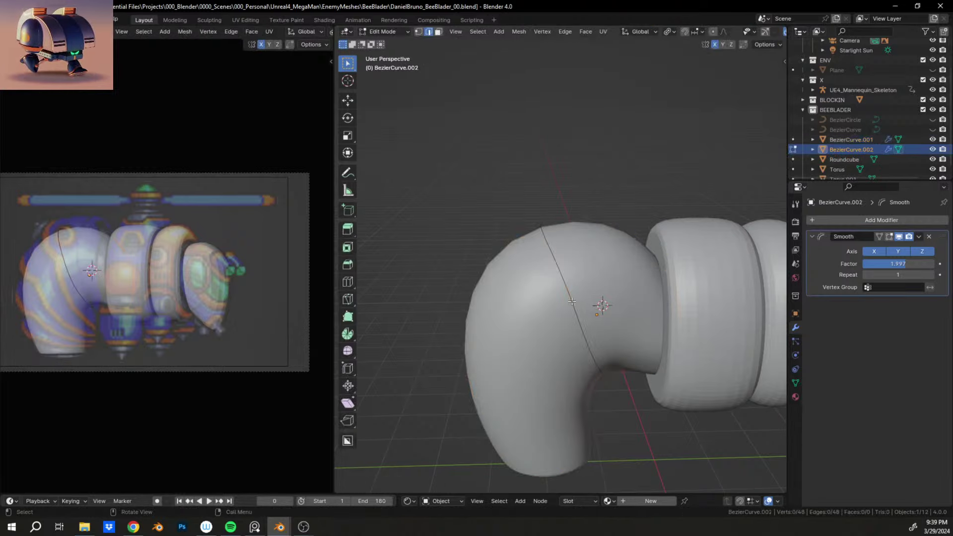
{"action": "key", "text": "a"}
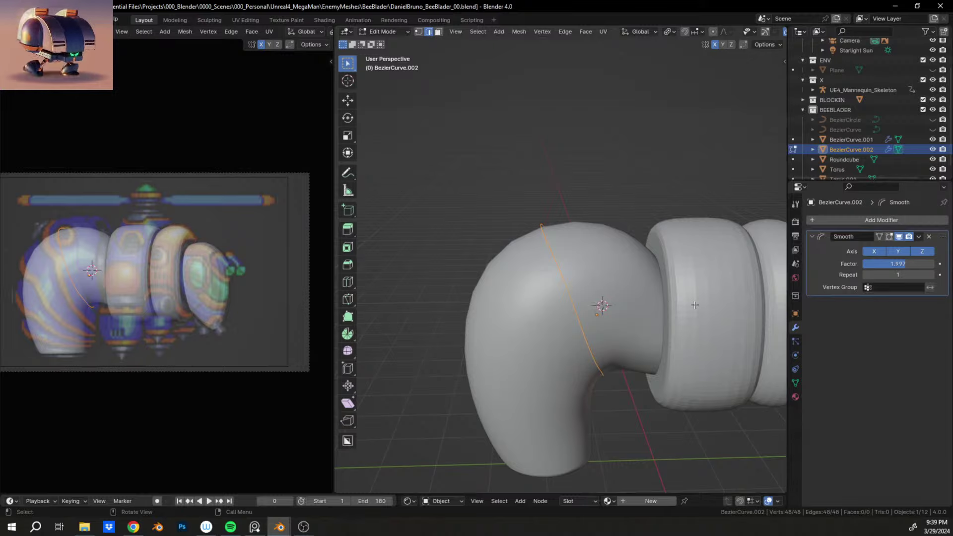
{"action": "key", "text": "alt+e"}
{"action": "left_click", "coordinate": [695, 306]}
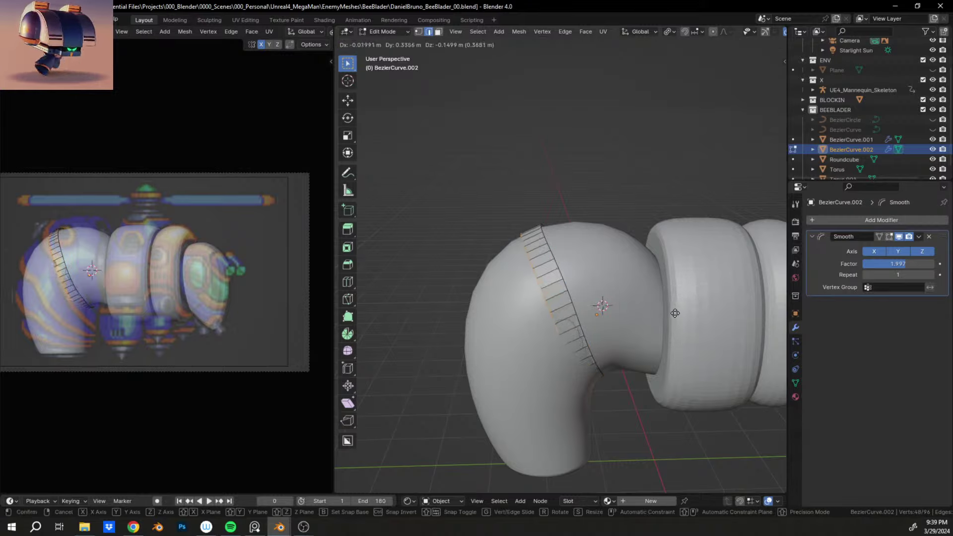
{"action": "left_click", "coordinate": [652, 327]}
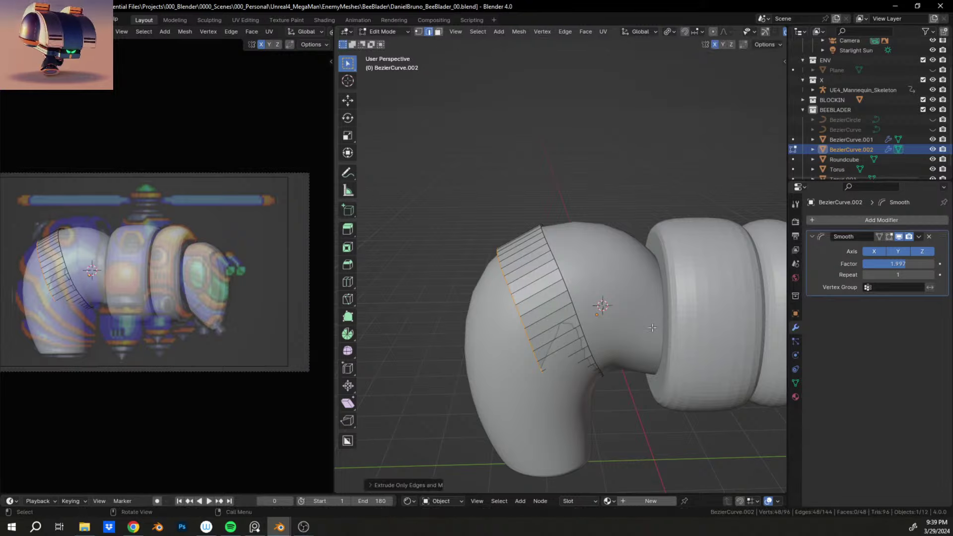
Step: Scale up the band's extruded outer edge loop and move it about 0.4 m back toward the wide ring
{"action": "key", "text": "s"}
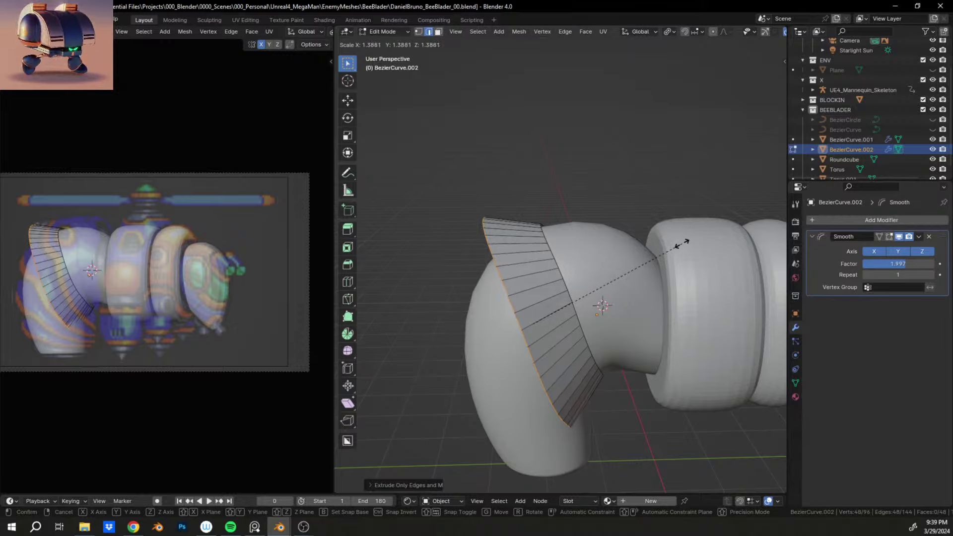
{"action": "left_click", "coordinate": [673, 247]}
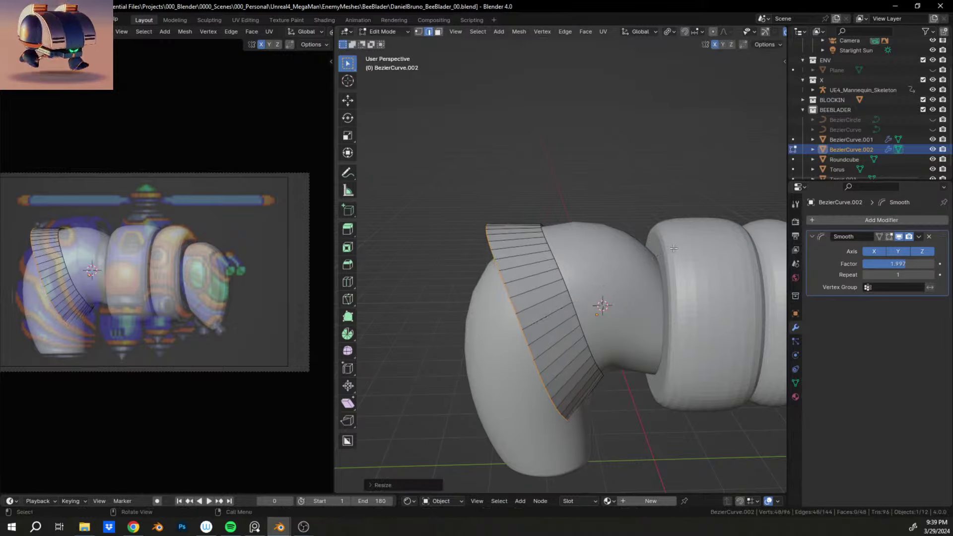
{"action": "key", "text": "g"}
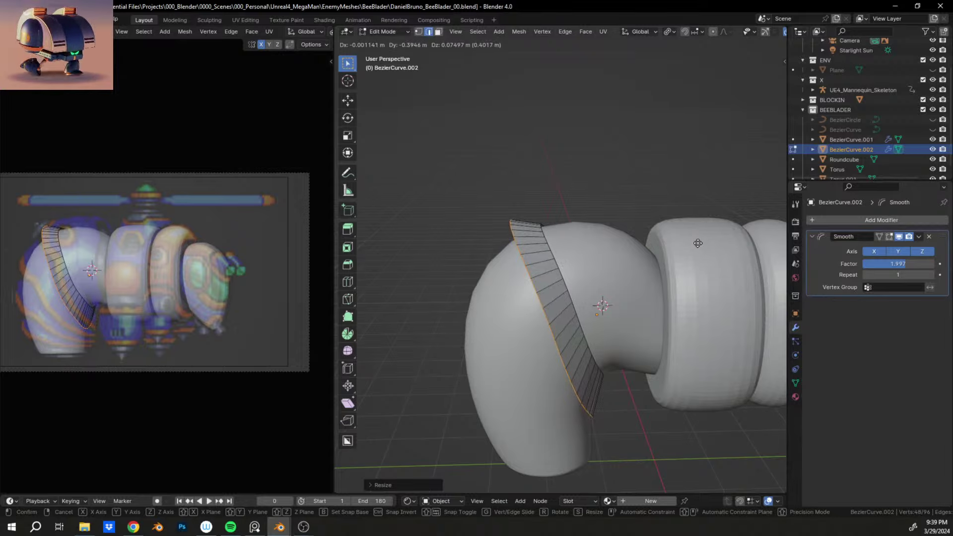
{"action": "left_click", "coordinate": [699, 240]}
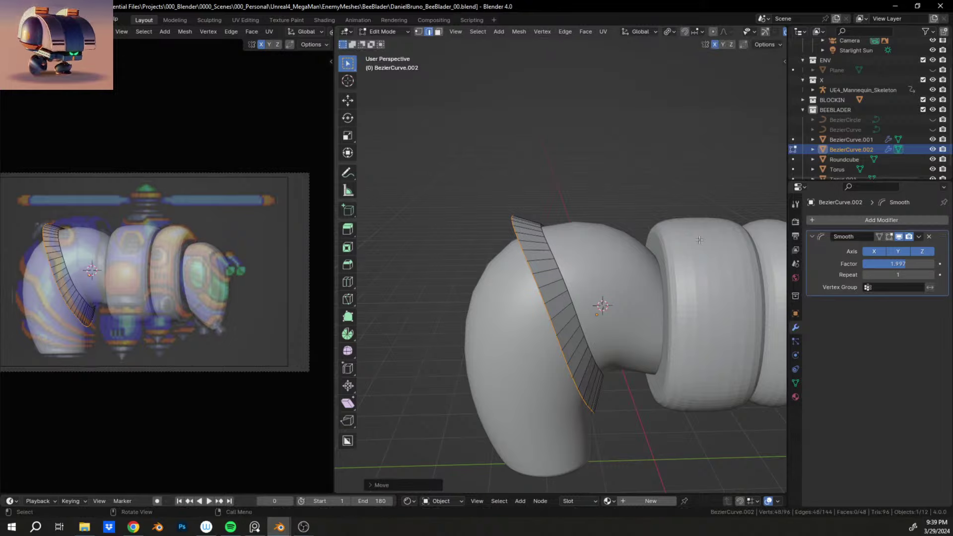
Step: Place the 3D cursor at the band's lower outer tip and scale the outer edge loop around it to about 0.92
{"action": "middle_click_drag", "start_coordinate": [683, 249], "coordinate": [566, 290]}
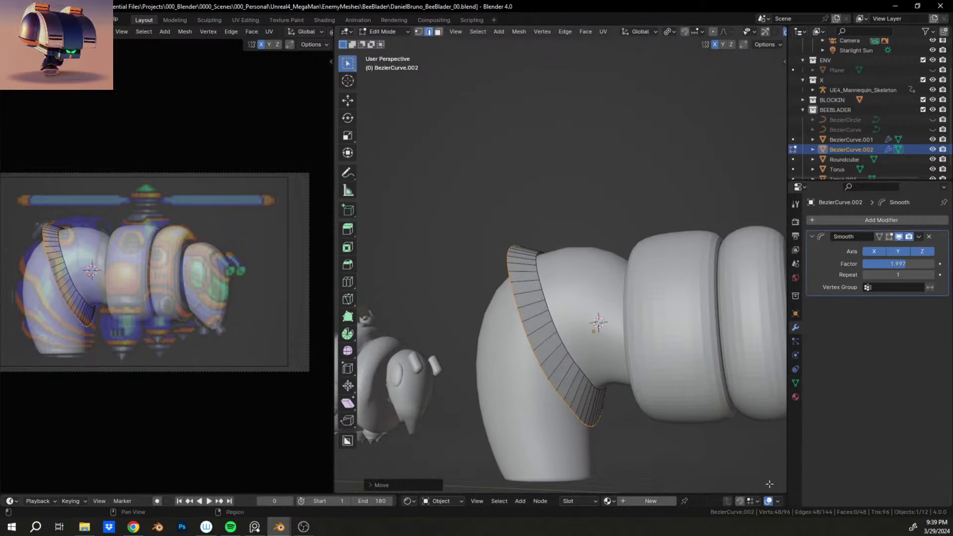
{"action": "right_click", "coordinate": [590, 426], "text": "shift"}
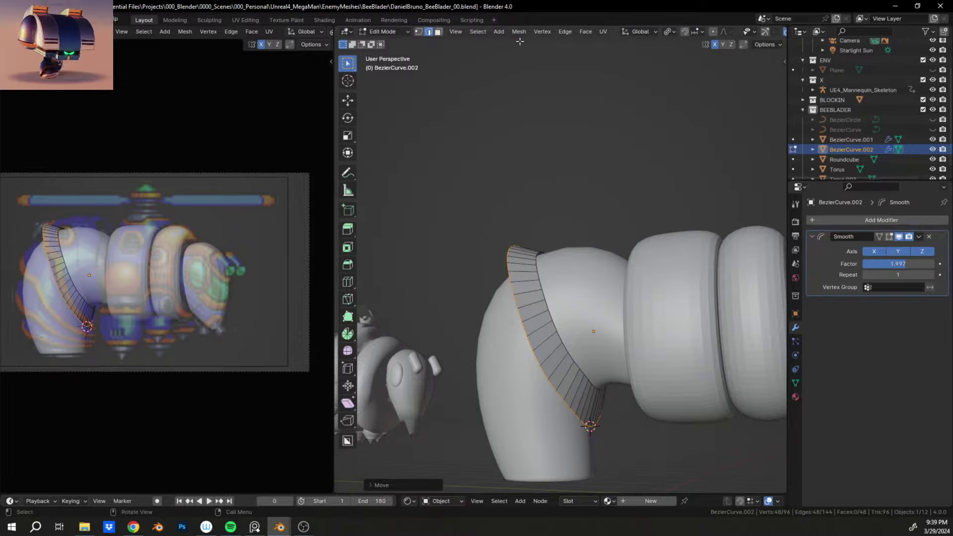
{"action": "middle_click_drag", "start_coordinate": [636, 401], "coordinate": [612, 411]}
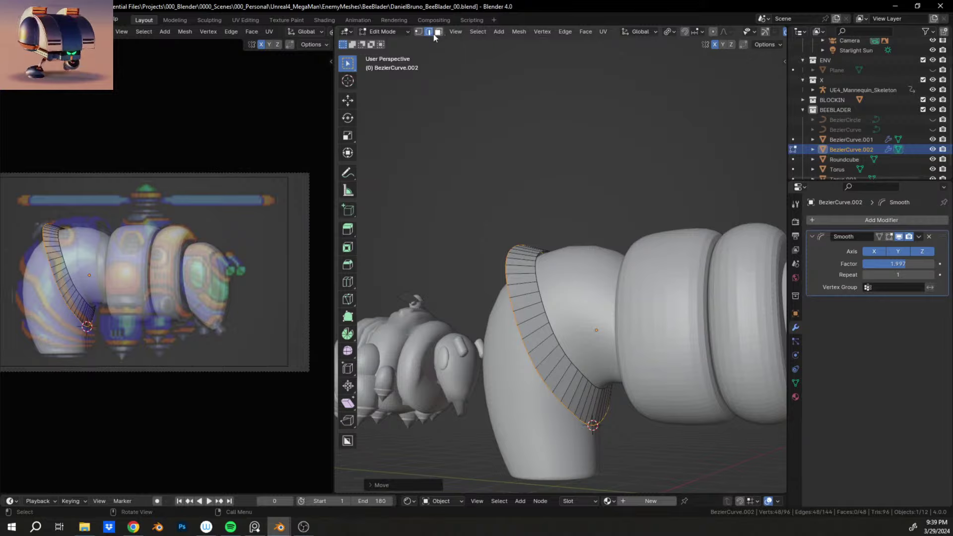
{"action": "scroll", "coordinate": [597, 31], "scroll_direction": "down", "scroll_amount": 5}
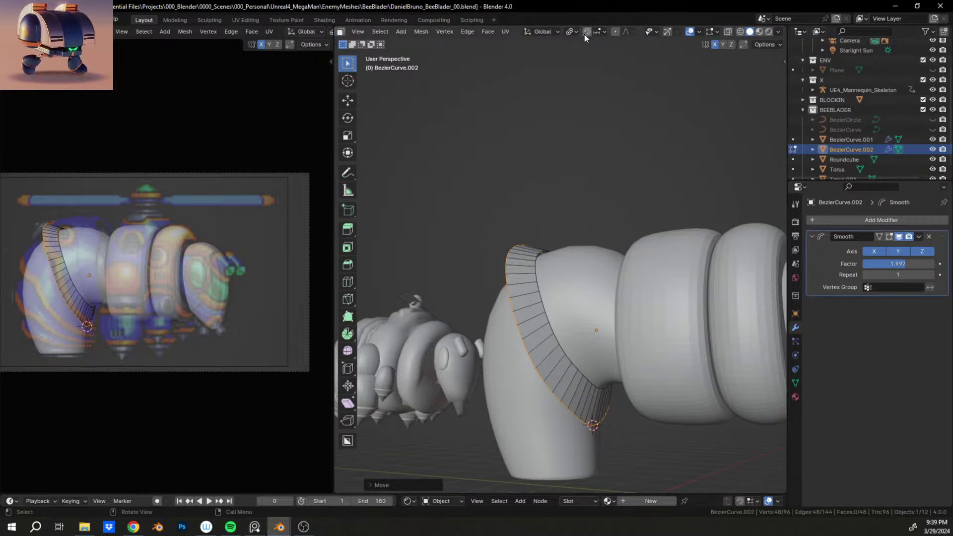
{"action": "left_click", "coordinate": [571, 31]}
{"action": "left_click", "coordinate": [611, 69]}
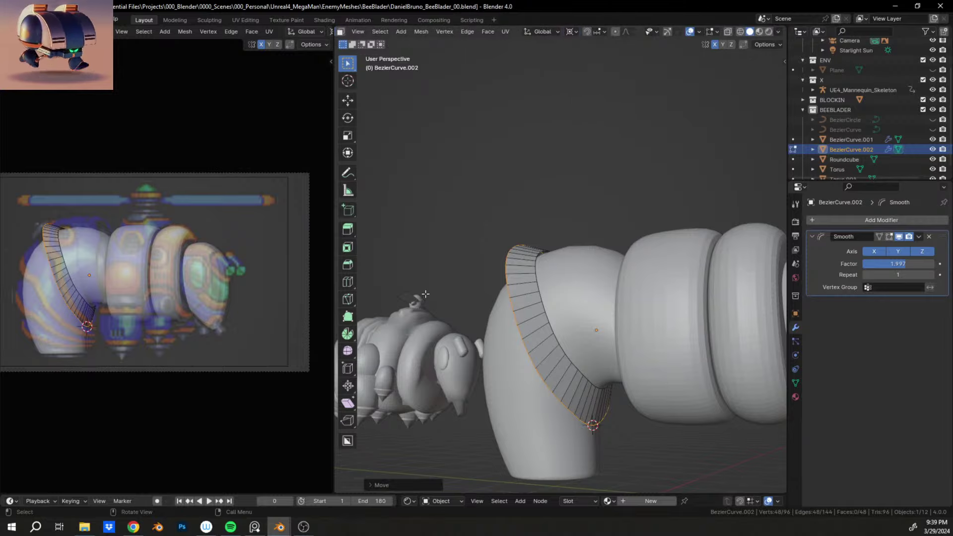
{"action": "key", "text": "s"}
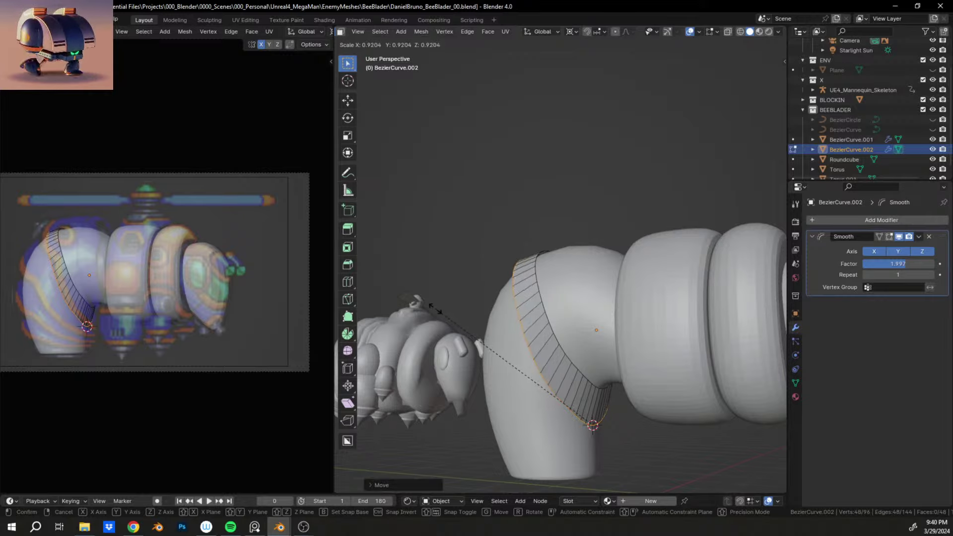
{"action": "left_click", "coordinate": [436, 309]}
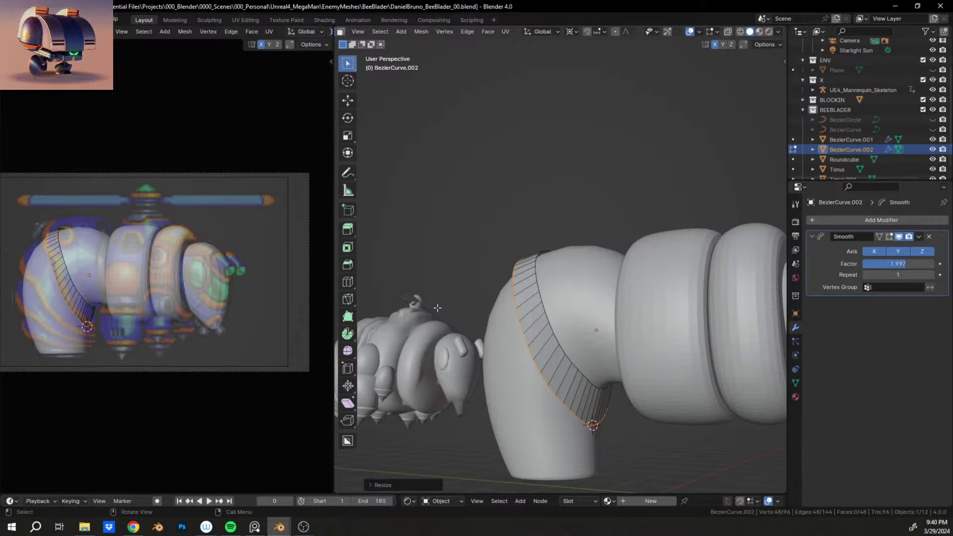
Step: Try rotating the band's inner edge loop around the 3D cursor placed at the loop's lower end, and undo the rotation
{"action": "left_click", "coordinate": [539, 287], "text": "alt"}
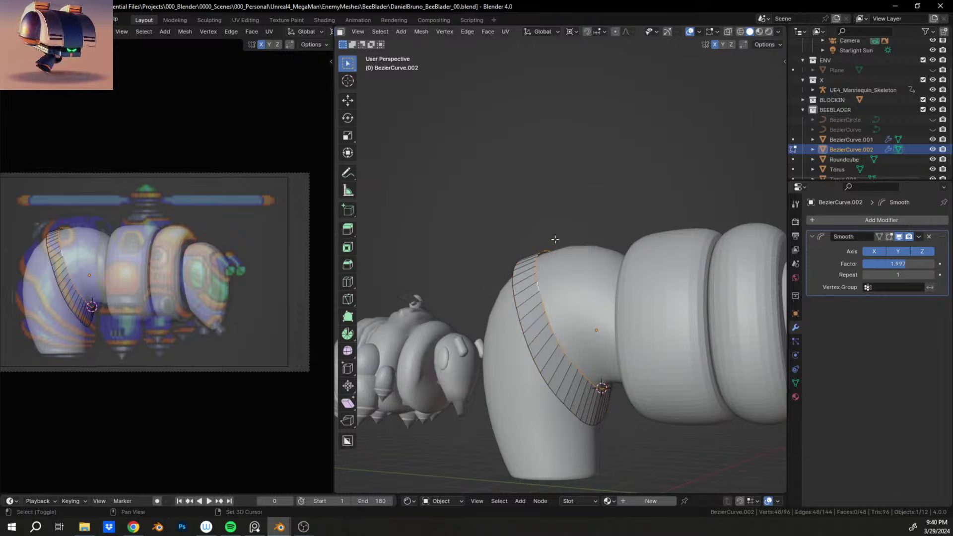
{"action": "middle_click_drag", "start_coordinate": [564, 328], "coordinate": [549, 307]}
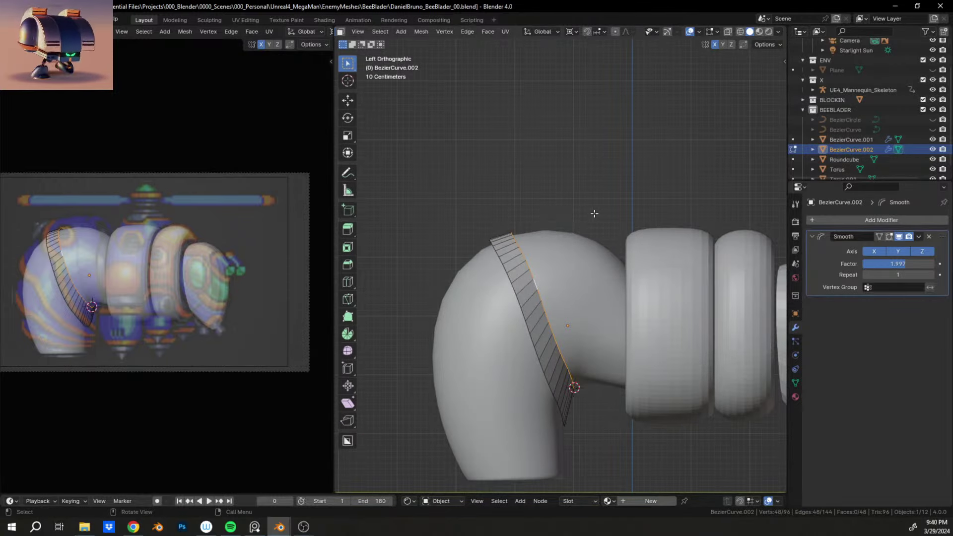
{"action": "key", "text": "r"}
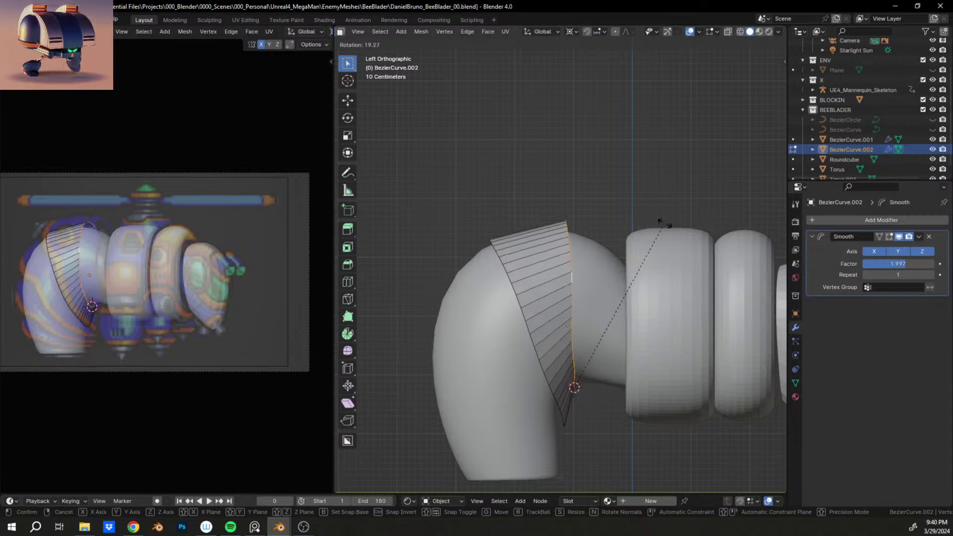
{"action": "left_click", "coordinate": [658, 254]}
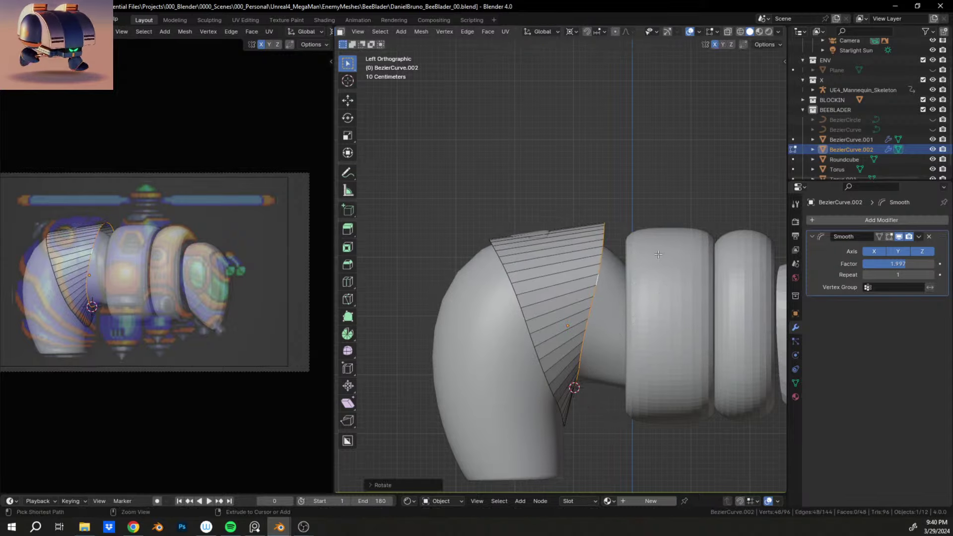
{"action": "key", "text": "ctrl+z"}
Step: Leave Edit Mode and delete the band object from the curved body
{"action": "middle_click_drag", "start_coordinate": [502, 301], "coordinate": [439, 315]}
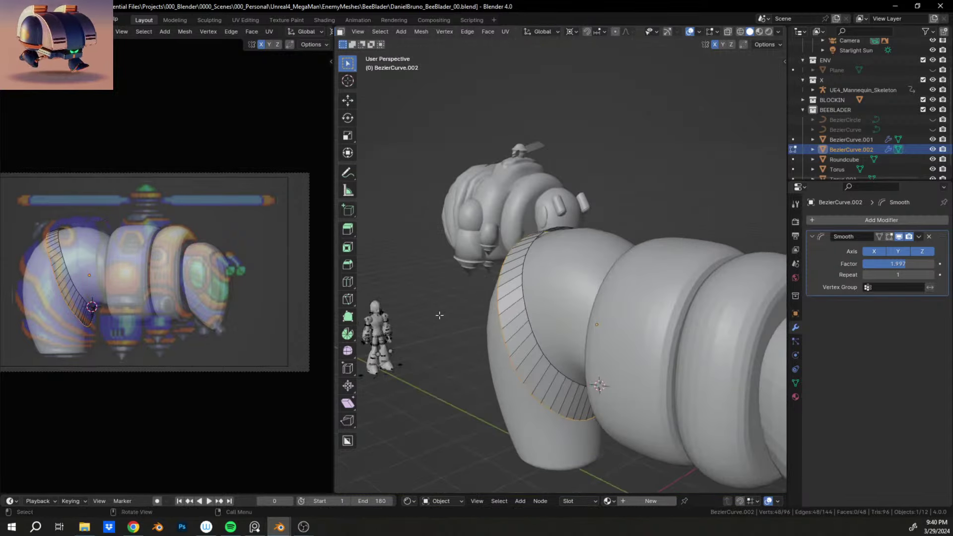
{"action": "key", "text": "Tab"}
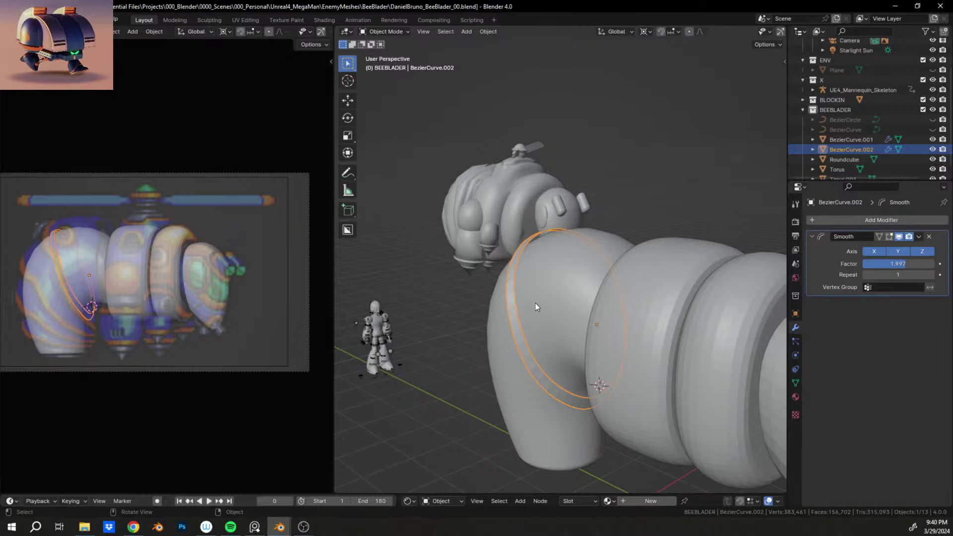
{"action": "key", "text": "x"}
{"action": "left_click", "coordinate": [535, 303]}
{"action": "middle_click_drag", "start_coordinate": [507, 314], "coordinate": [549, 313]}
{"action": "scroll", "coordinate": [549, 313], "scroll_direction": "down", "scroll_amount": 4}
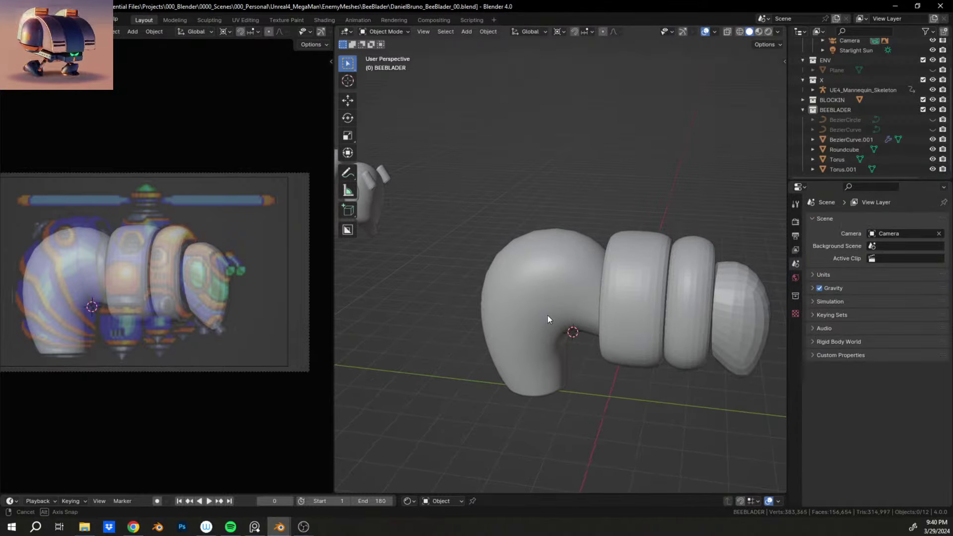
{"action": "middle_click_drag", "start_coordinate": [547, 315], "coordinate": [544, 314]}
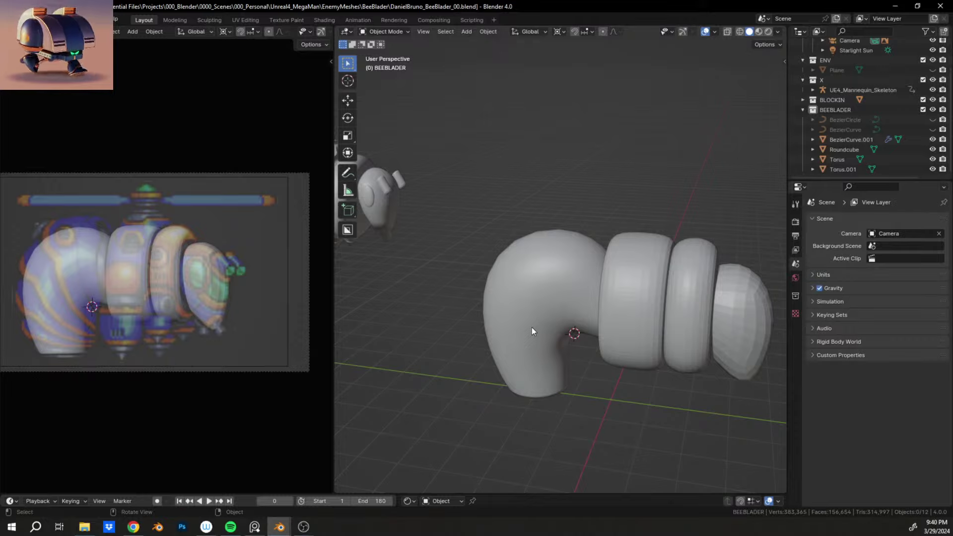
{"action": "middle_click_drag", "start_coordinate": [552, 275], "coordinate": [587, 269]}
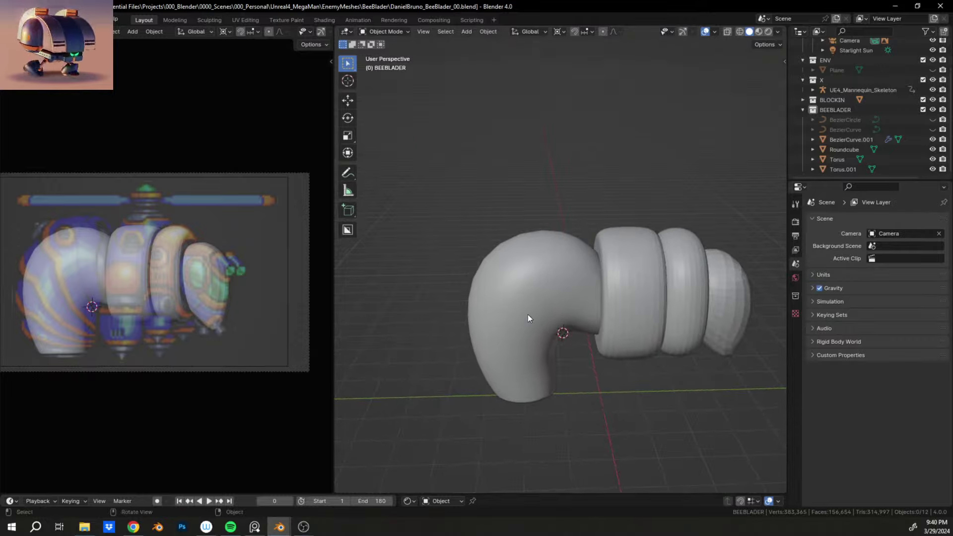
{"action": "middle_click_drag", "start_coordinate": [528, 315], "coordinate": [595, 275]}
{"action": "scroll", "coordinate": [546, 257], "scroll_direction": "up", "scroll_amount": 2}
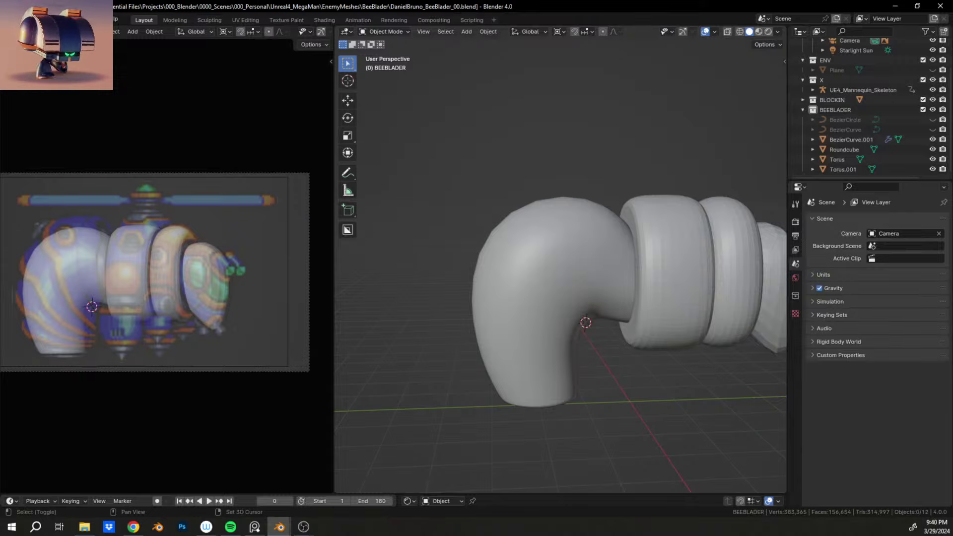
{"action": "key", "text": "alt+Tab"}
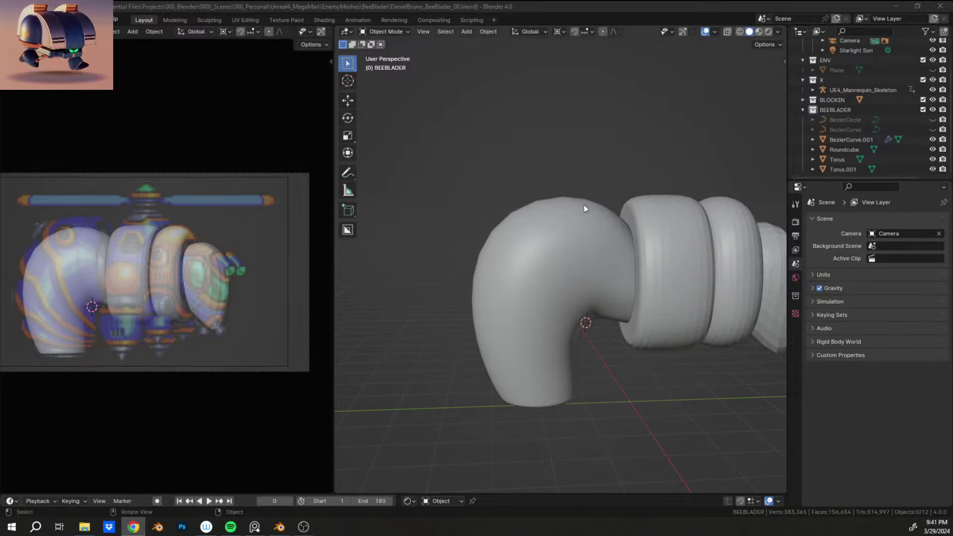
Step: Add a cylinder mesh rotated 90° about X and move it up onto the curved body's bend in the side view
{"action": "middle_click_drag", "start_coordinate": [584, 204], "coordinate": [567, 191]}
{"action": "key", "text": "shift+a"}
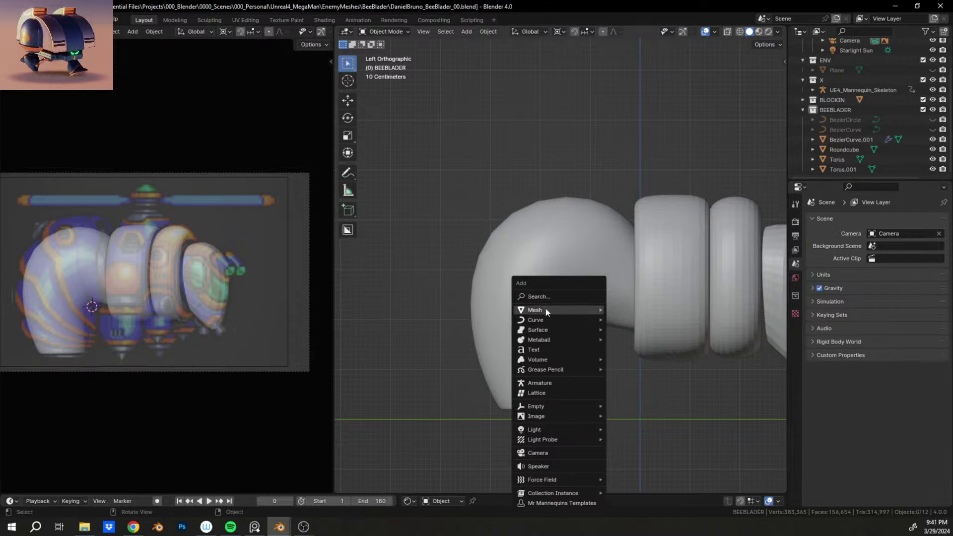
{"action": "mouse_move", "coordinate": [582, 309]}
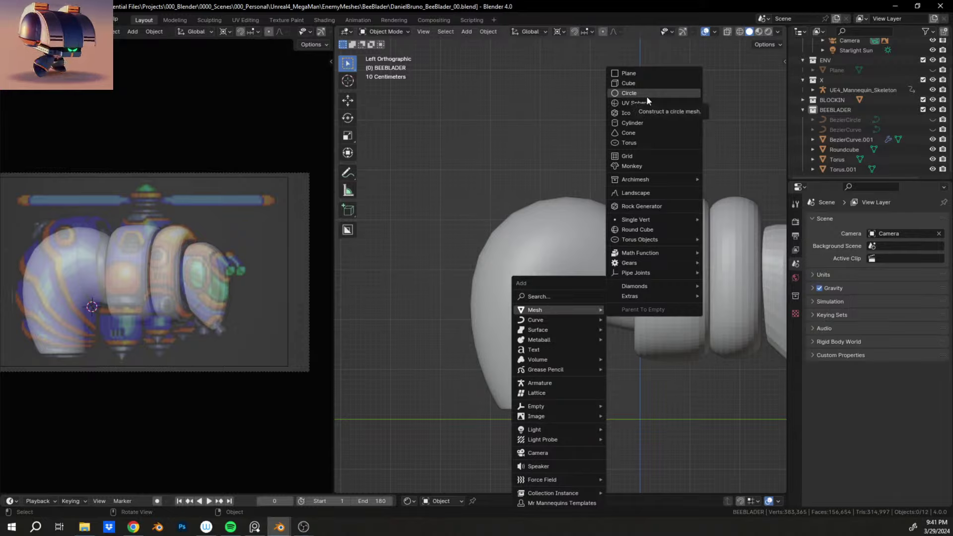
{"action": "left_click", "coordinate": [646, 124]}
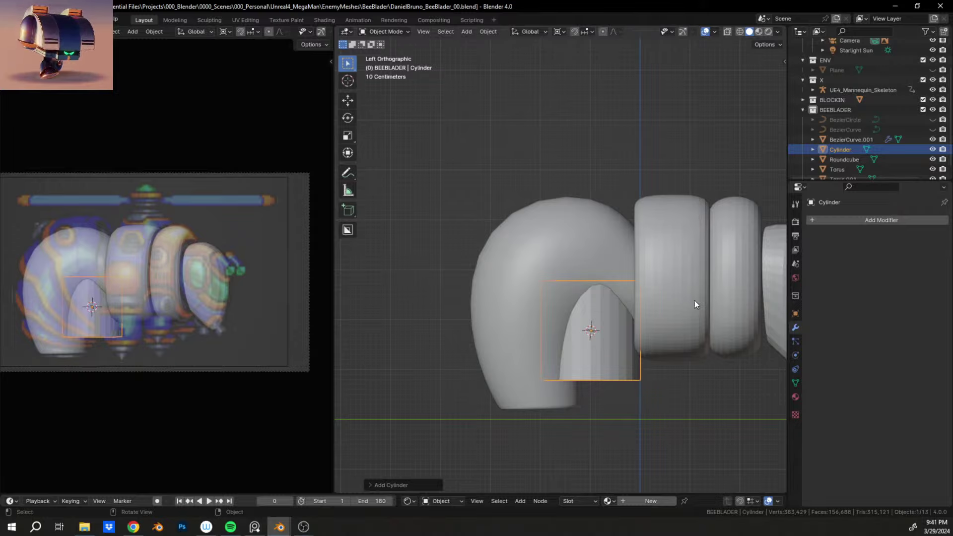
{"action": "type", "text": "rx9"}
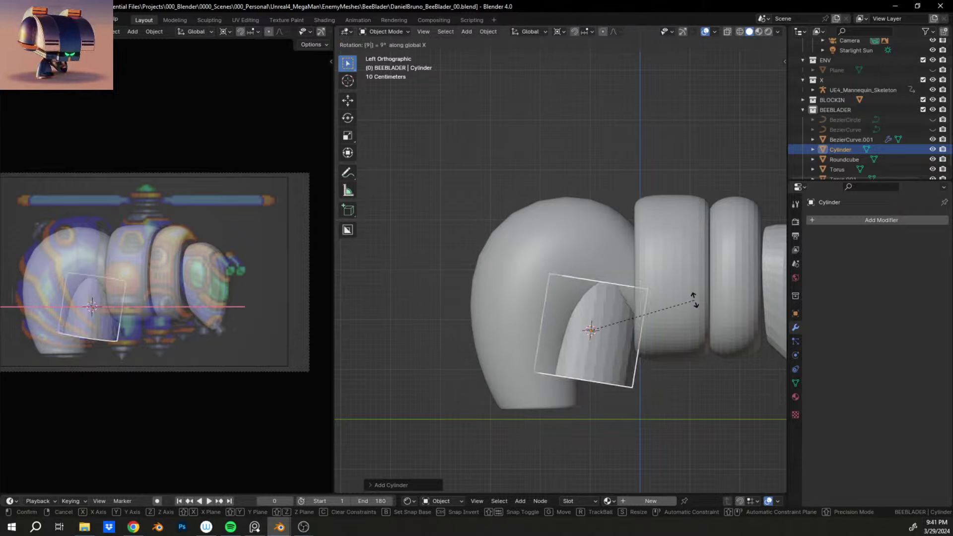
{"action": "type", "text": "0"}
{"action": "key", "text": "Return"}
{"action": "key", "text": "g"}
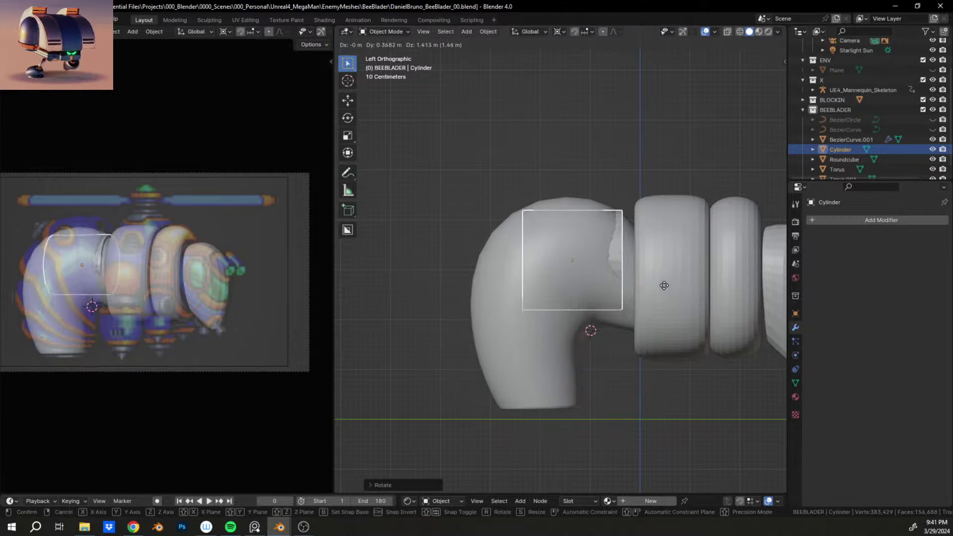
{"action": "left_click", "coordinate": [668, 278]}
Step: Try scaling the cylinder up around the 3D cursor, and undo it
{"action": "key", "text": "s"}
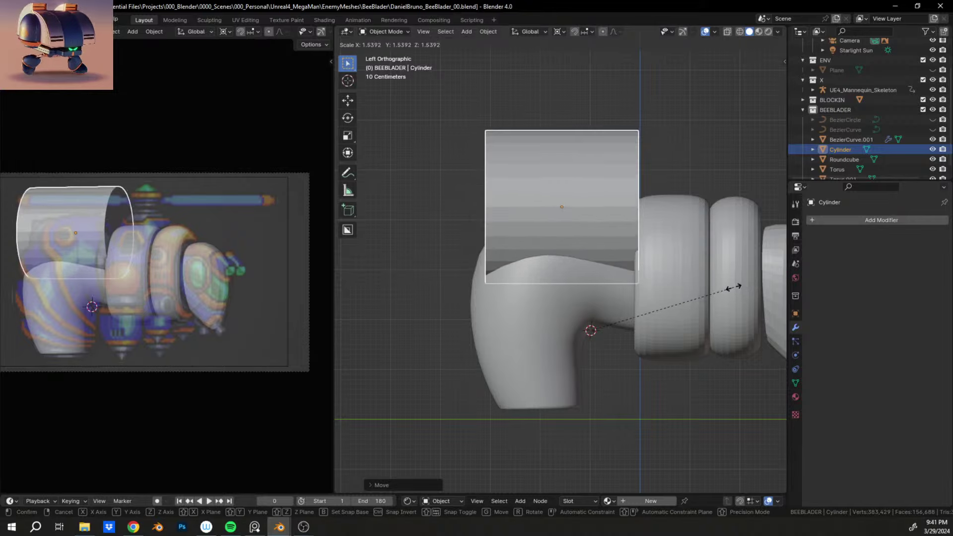
{"action": "left_click", "coordinate": [733, 287]}
{"action": "key", "text": "ctrl+z"}
Step: Scale the cylinder by about 1.43 with the Individual Origins pivot and move it so its front end crosses the body's bend
{"action": "left_click", "coordinate": [560, 31]}
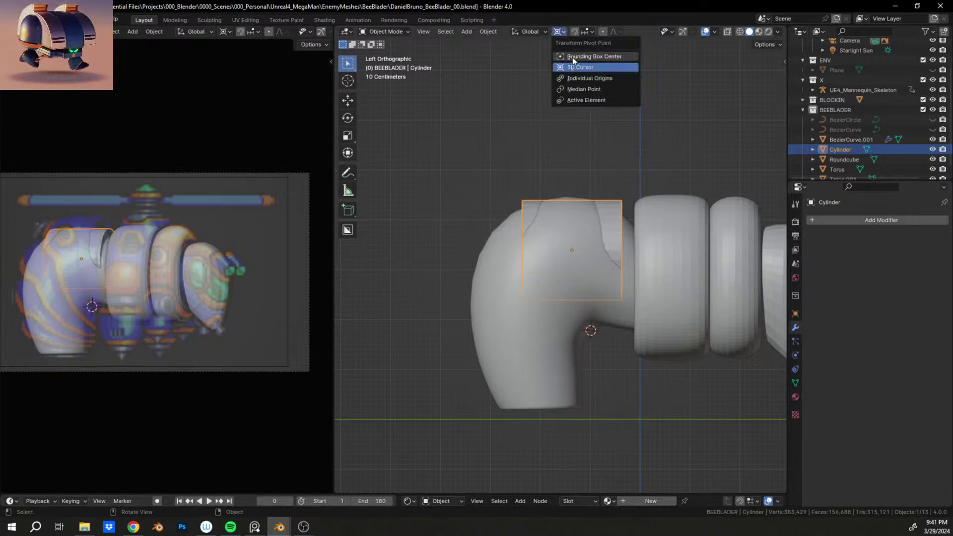
{"action": "left_click", "coordinate": [581, 75]}
{"action": "key", "text": "s"}
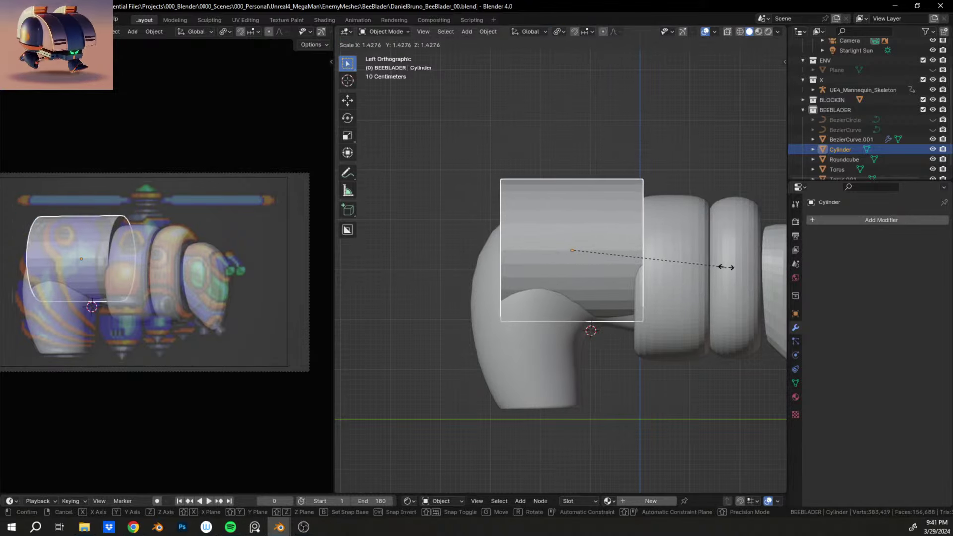
{"action": "left_click", "coordinate": [689, 271]}
{"action": "key", "text": "g"}
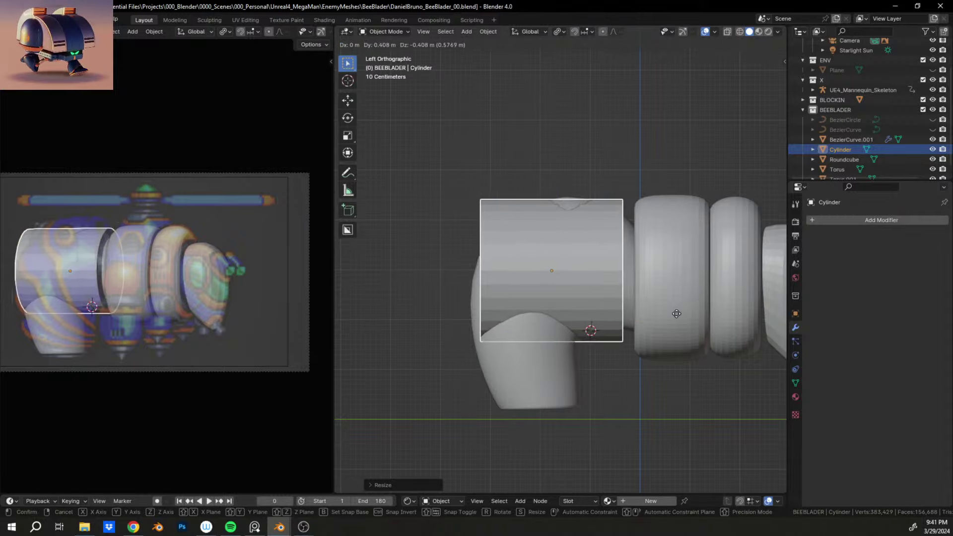
{"action": "left_click", "coordinate": [646, 308]}
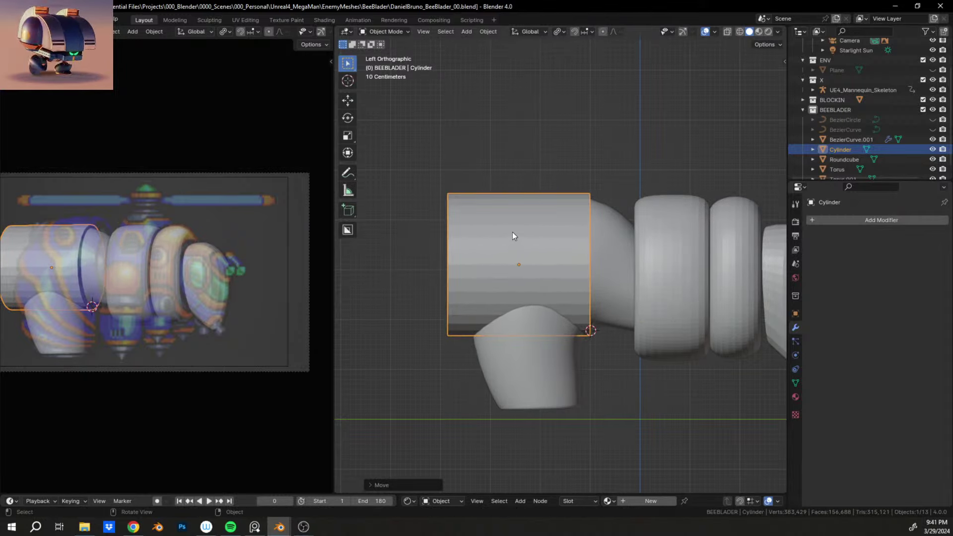
Step: Delete the cylinder's side faces and rear cap in Edit Mode, keeping only the front cap facing the wide ring
{"action": "key", "text": "Tab"}
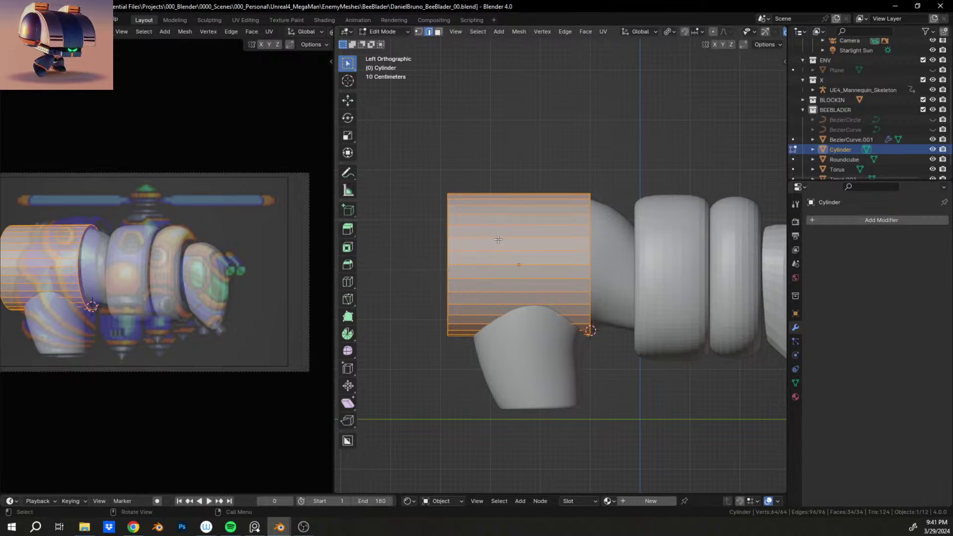
{"action": "key", "text": "3"}
{"action": "left_click", "coordinate": [498, 243], "text": "alt"}
{"action": "middle_click_drag", "start_coordinate": [498, 242], "coordinate": [532, 249]}
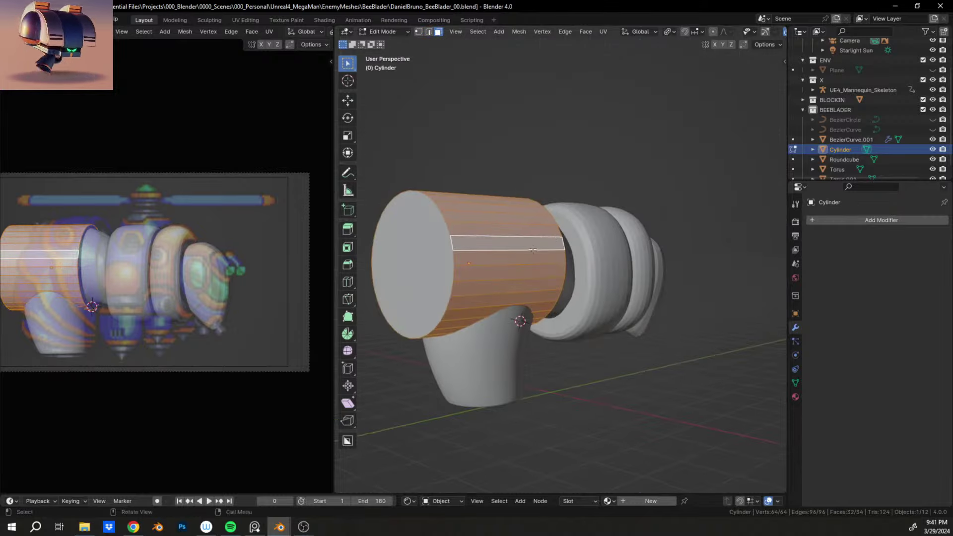
{"action": "left_click", "coordinate": [412, 263], "text": "shift"}
{"action": "middle_click_drag", "start_coordinate": [447, 263], "coordinate": [511, 260]}
{"action": "key", "text": "x"}
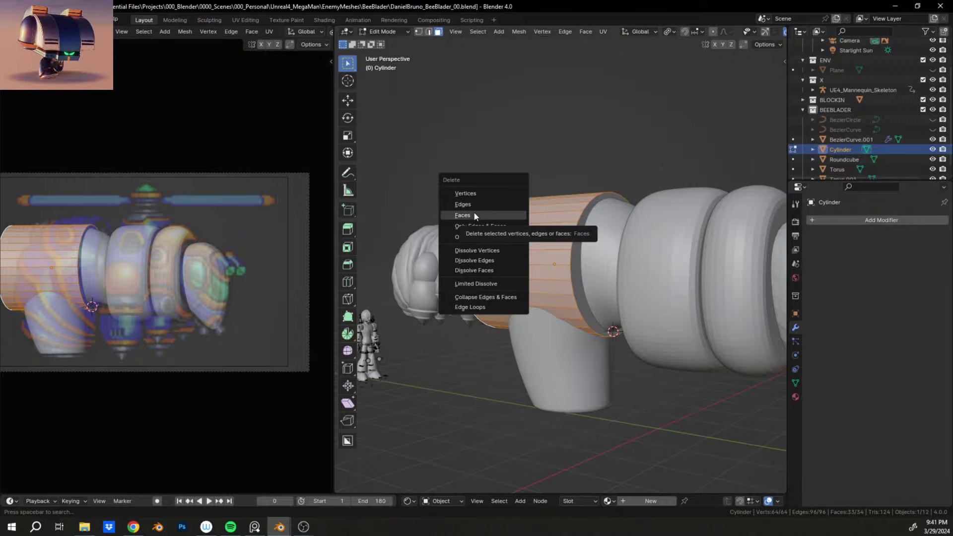
{"action": "left_click", "coordinate": [475, 213]}
Step: Delete only the face of the remaining cap, keeping its circular edge loop around the body
{"action": "middle_click_drag", "start_coordinate": [496, 248], "coordinate": [568, 313]}
{"action": "key", "text": "a"}
{"action": "key", "text": "x"}
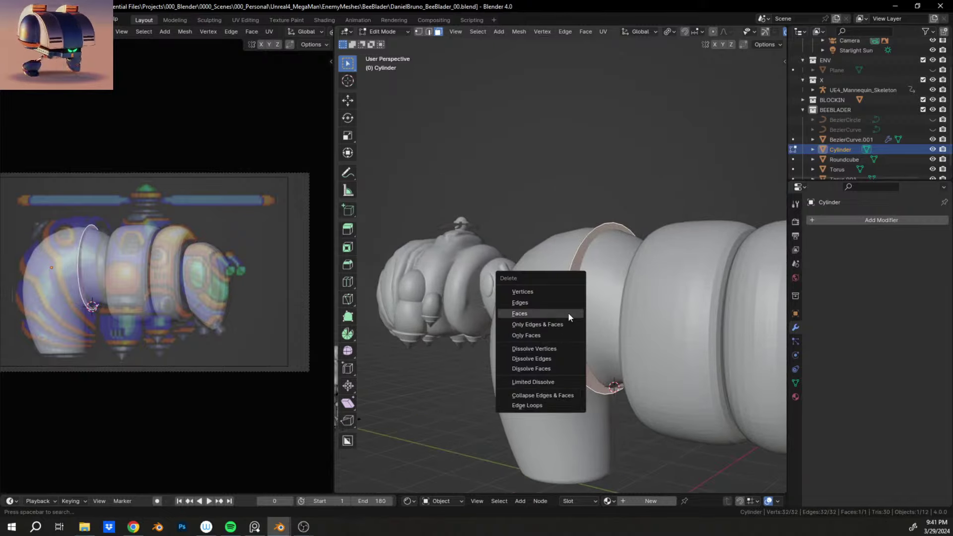
{"action": "left_click", "coordinate": [541, 335]}
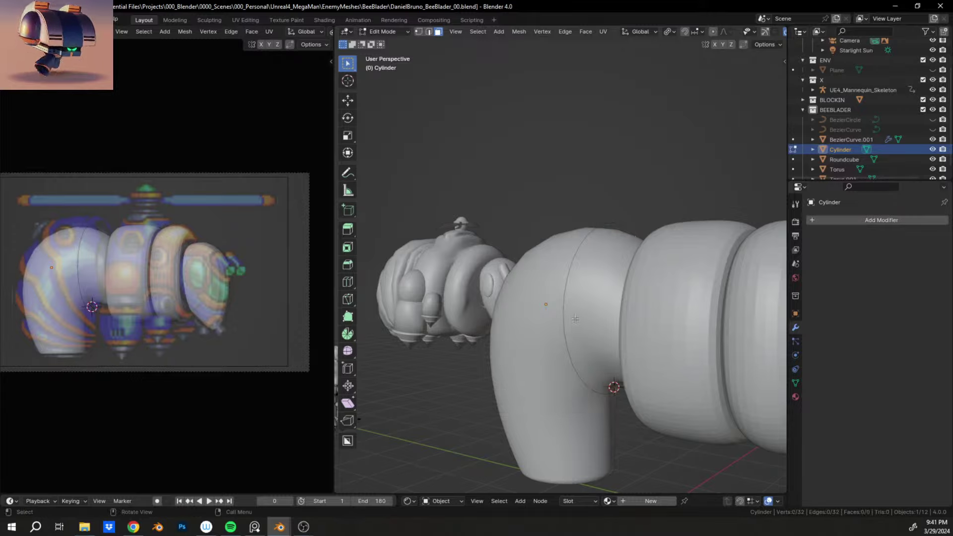
Step: Select the cylinder's whole edge loop and try setting the object's origin to Center of Mass (Surface) in Object Mode
{"action": "key", "text": "a"}
{"action": "middle_click_drag", "start_coordinate": [565, 316], "coordinate": [569, 352]}
{"action": "middle_click_drag", "start_coordinate": [566, 301], "coordinate": [576, 276]}
{"action": "key", "text": "Tab"}
{"action": "right_click", "coordinate": [568, 285]}
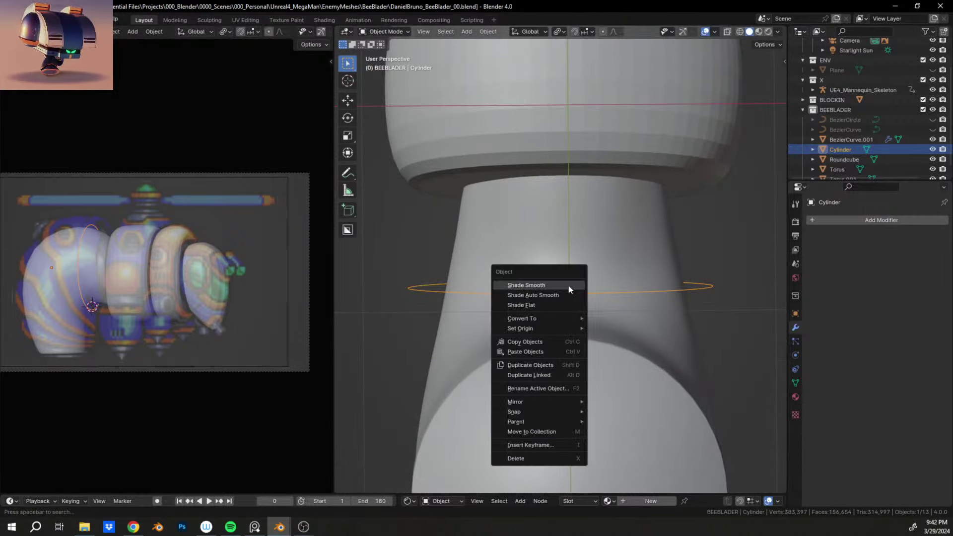
{"action": "mouse_move", "coordinate": [559, 328]}
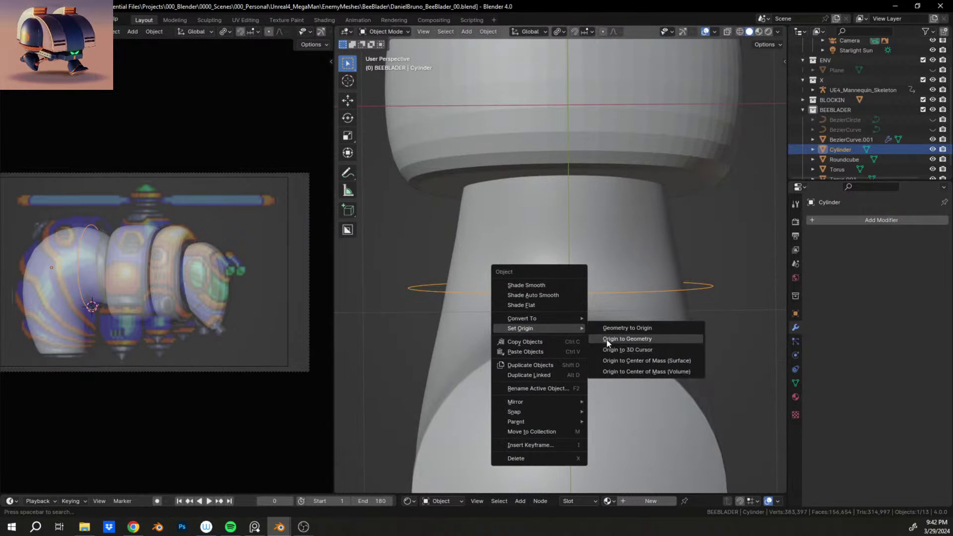
{"action": "left_click", "coordinate": [622, 363]}
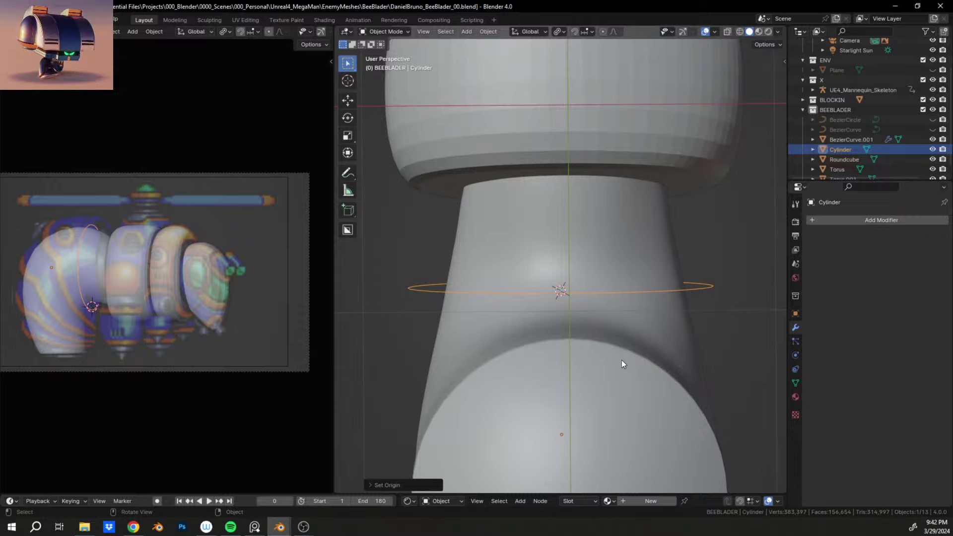
Step: Try setting the circular loop's origin to Center of Mass (Volume)
{"action": "middle_click_drag", "start_coordinate": [553, 297], "coordinate": [598, 341]}
{"action": "right_click", "coordinate": [584, 293]}
{"action": "mouse_move", "coordinate": [583, 291]}
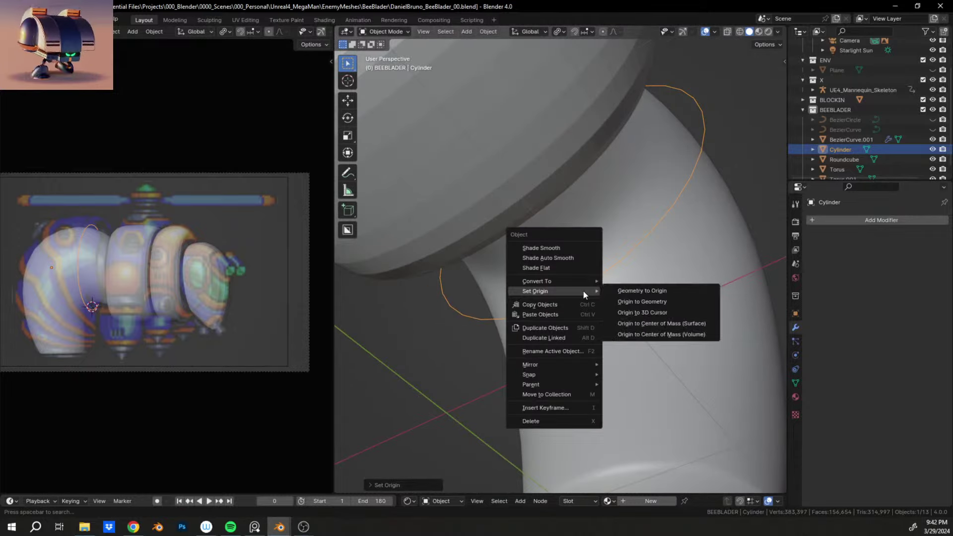
{"action": "left_click", "coordinate": [651, 336]}
{"action": "scroll", "coordinate": [628, 316], "scroll_direction": "down", "scroll_amount": 5}
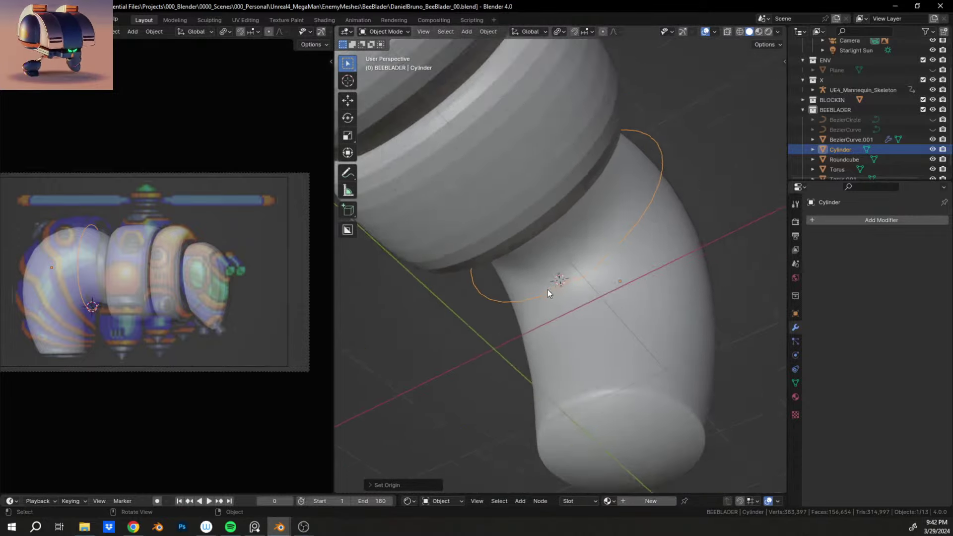
Step: Try moving the circular loop away from the body's bend, and undo the move
{"action": "middle_click_drag", "start_coordinate": [547, 290], "coordinate": [461, 368]}
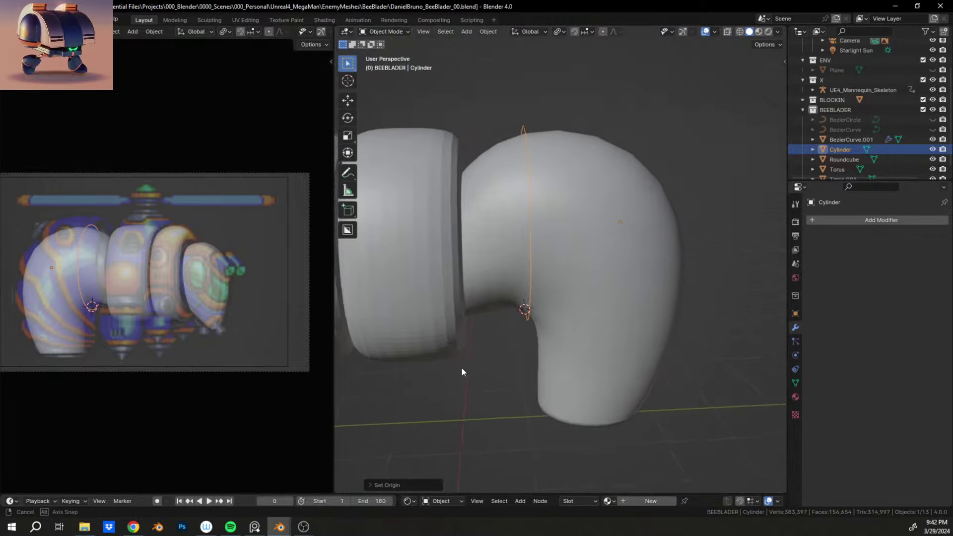
{"action": "key", "text": "g"}
{"action": "left_click", "coordinate": [579, 280]}
{"action": "key", "text": "ctrl+z"}
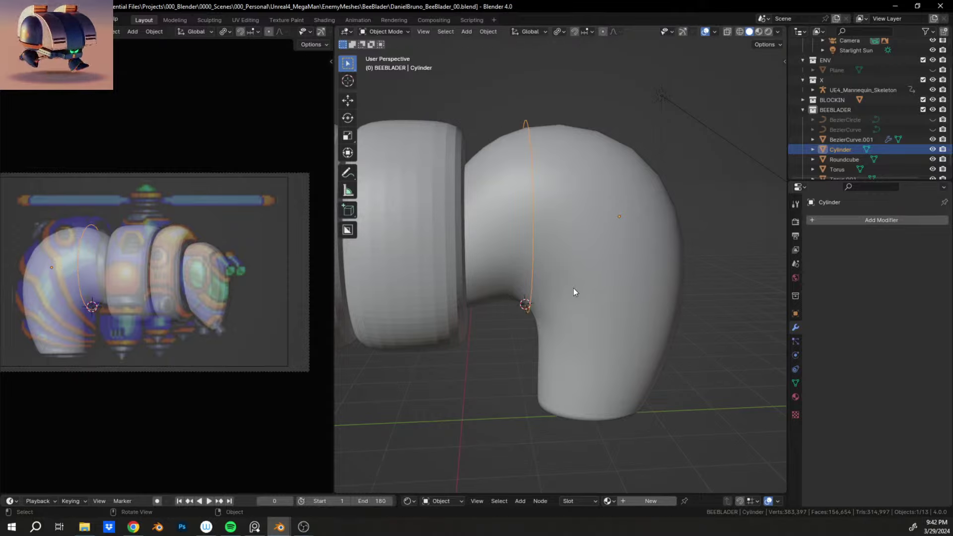
Step: Try the Center of Mass (Surface) origin again on the circular loop
{"action": "key", "text": "shift+s"}
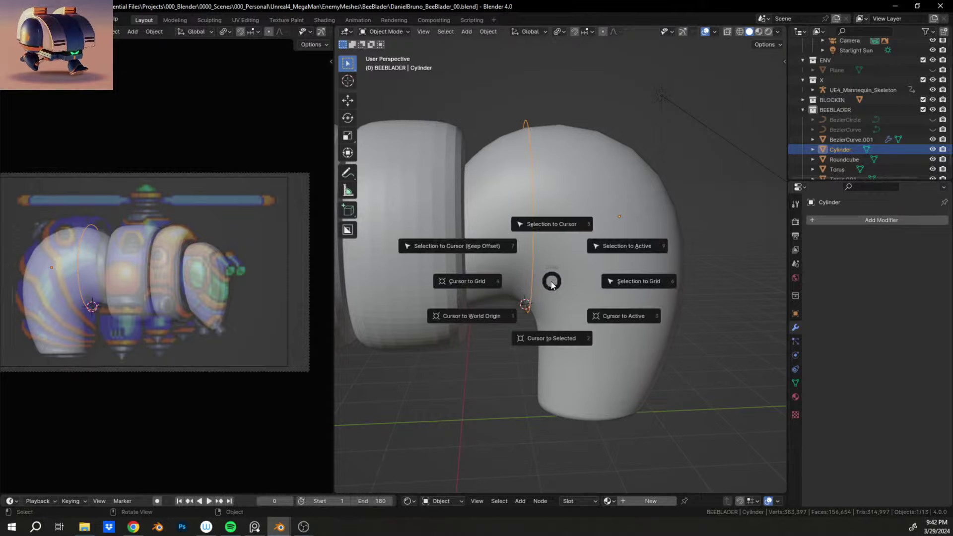
{"action": "right_click", "coordinate": [550, 277]}
{"action": "mouse_move", "coordinate": [546, 278]}
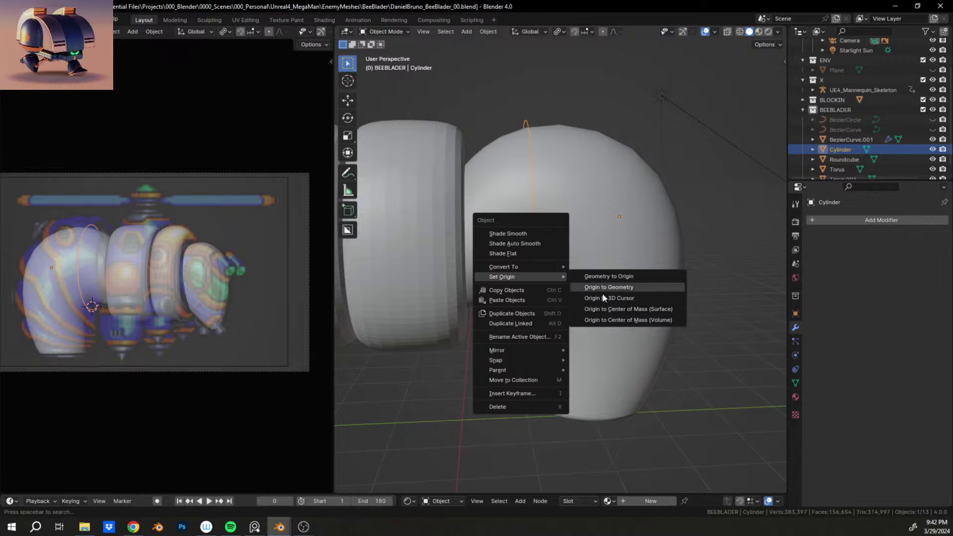
{"action": "left_click", "coordinate": [591, 308]}
Step: Extrude the selected edge loop slightly along the Y axis into a narrow band and return to Object Mode
{"action": "key", "text": "Tab"}
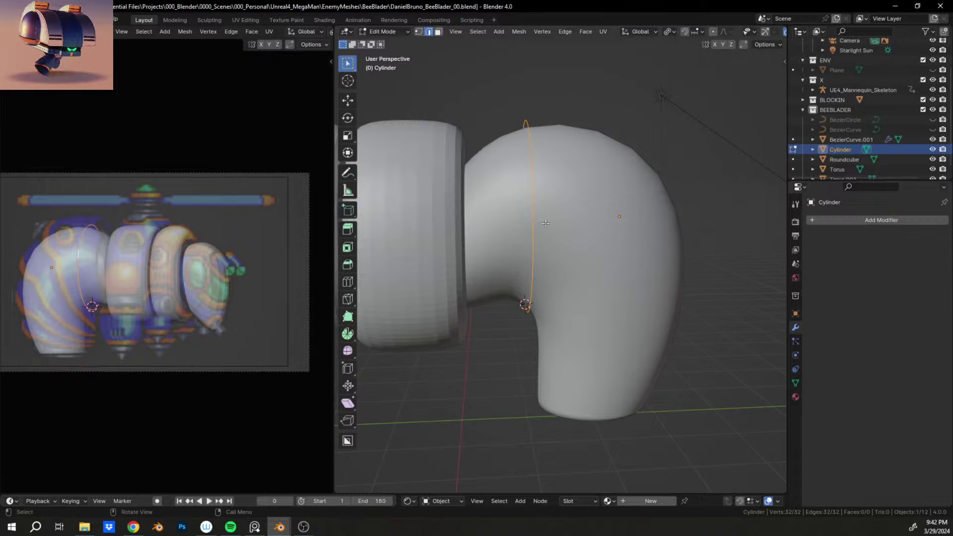
{"action": "key", "text": "e"}
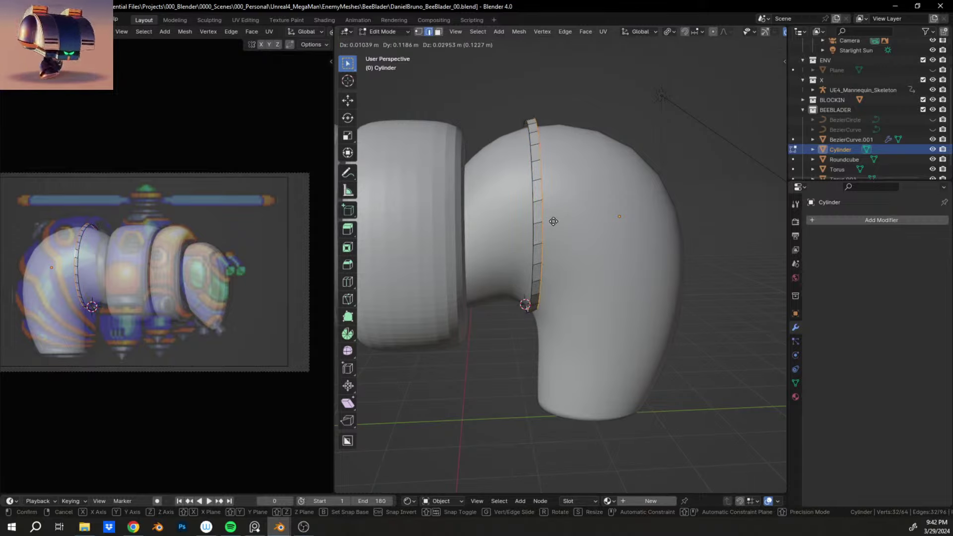
{"action": "key", "text": "y"}
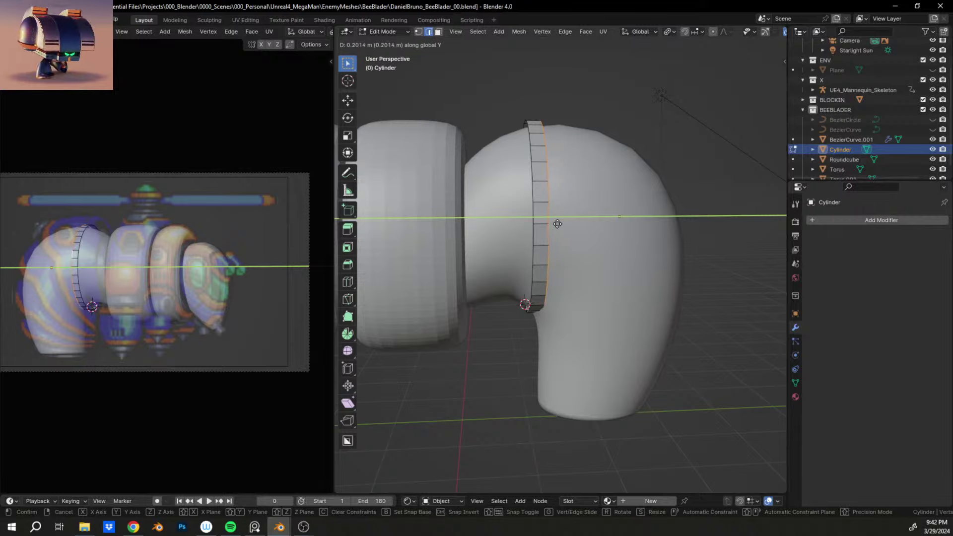
{"action": "left_click", "coordinate": [550, 224]}
{"action": "key", "text": "Tab"}
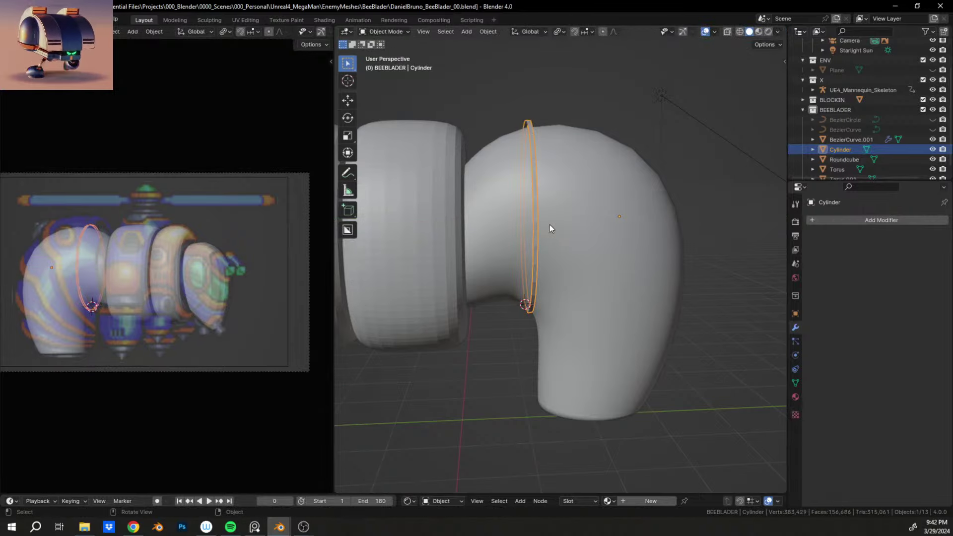
Step: Set the extruded band's origin to Center of Mass (Surface)
{"action": "right_click", "coordinate": [541, 230]}
{"action": "mouse_move", "coordinate": [541, 230]}
{"action": "left_click", "coordinate": [587, 262]}
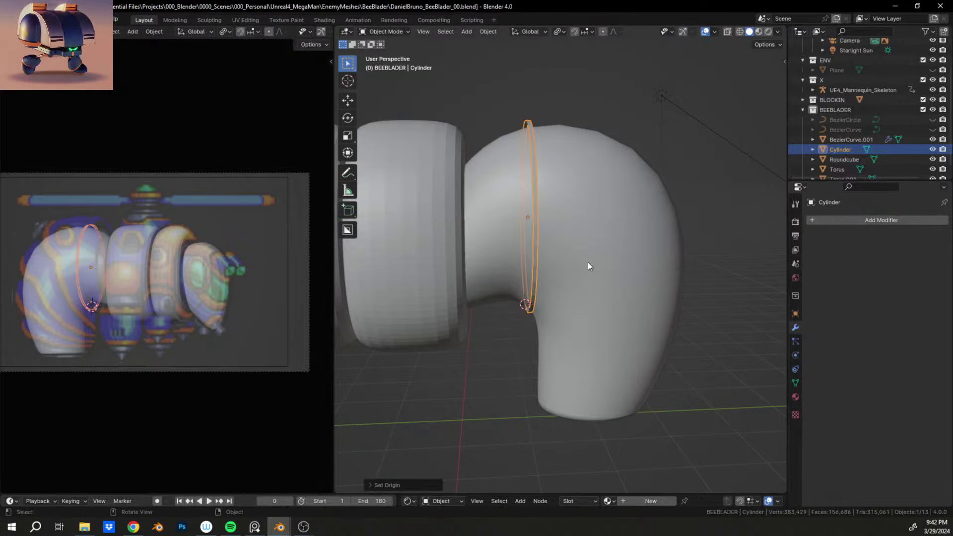
Step: Place the 3D cursor at the band's underside, aligned with the band from below
{"action": "middle_click_drag", "start_coordinate": [527, 220], "coordinate": [665, 137]}
{"action": "scroll", "coordinate": [541, 265], "scroll_direction": "up", "scroll_amount": 5}
{"action": "middle_click_drag", "start_coordinate": [534, 278], "coordinate": [599, 263], "text": "shift"}
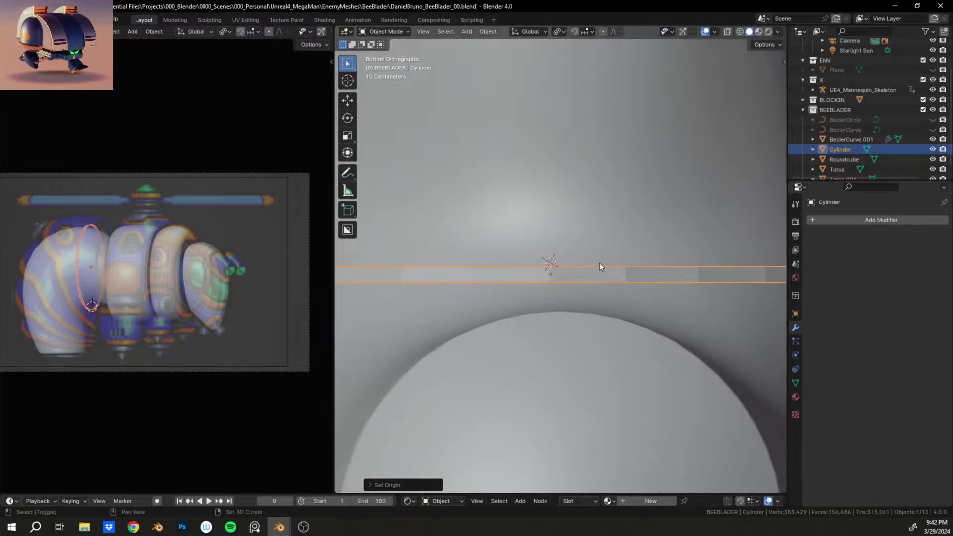
{"action": "scroll", "coordinate": [566, 278], "scroll_direction": "up", "scroll_amount": 5}
{"action": "middle_click_drag", "start_coordinate": [535, 297], "coordinate": [570, 278]}
{"action": "scroll", "coordinate": [562, 246], "scroll_direction": "up", "scroll_amount": 1}
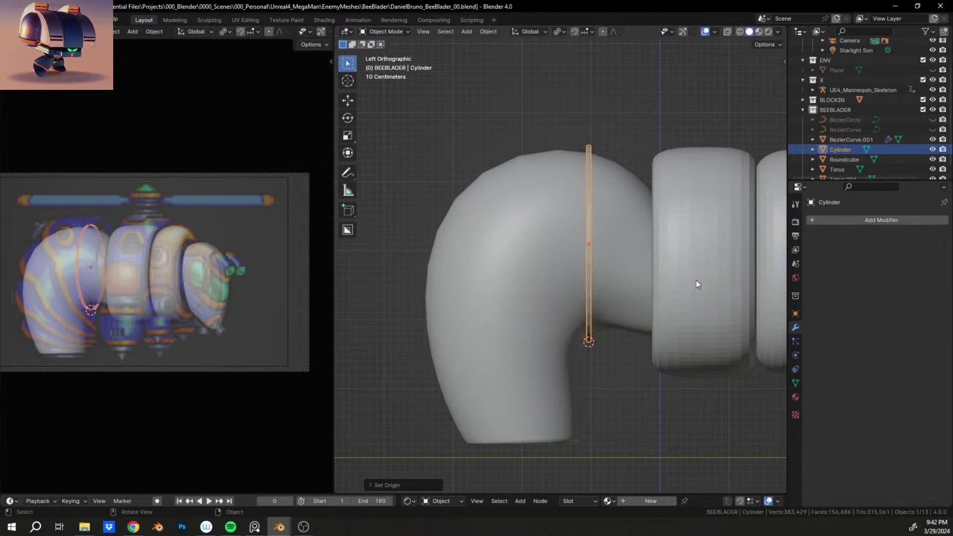
Step: Move the band forward to just behind the wide ring and compare its placement with the sprite reference board
{"action": "key", "text": "g"}
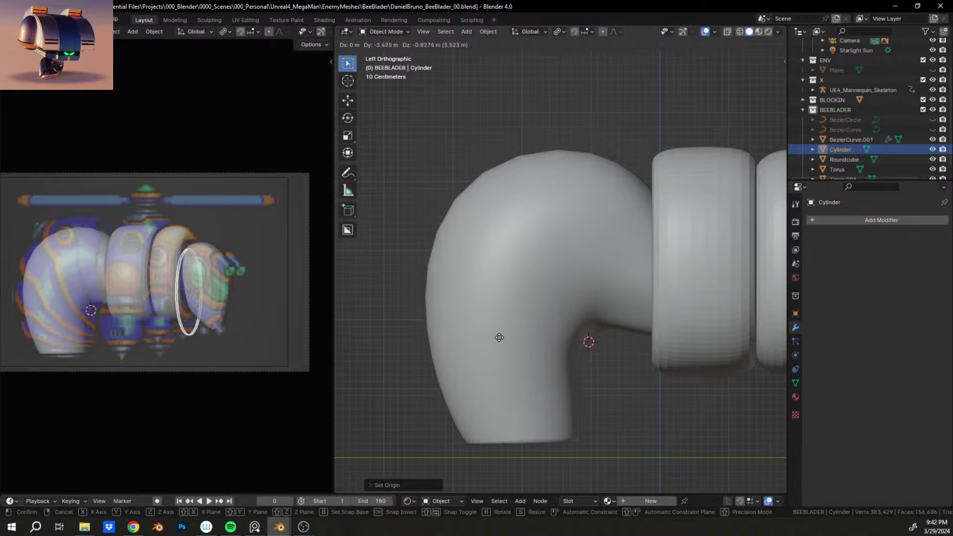
{"action": "left_click", "coordinate": [769, 271]}
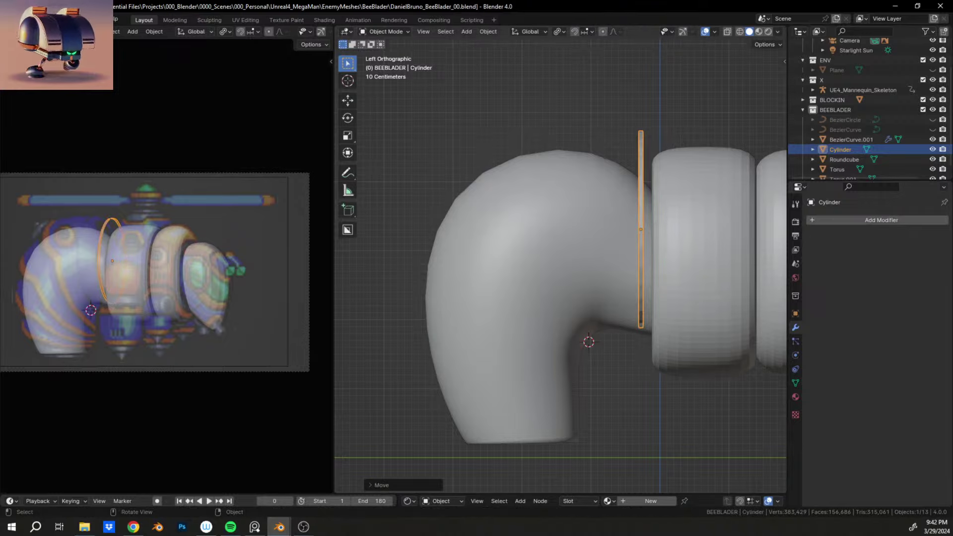
{"action": "left_click", "coordinate": [255, 527]}
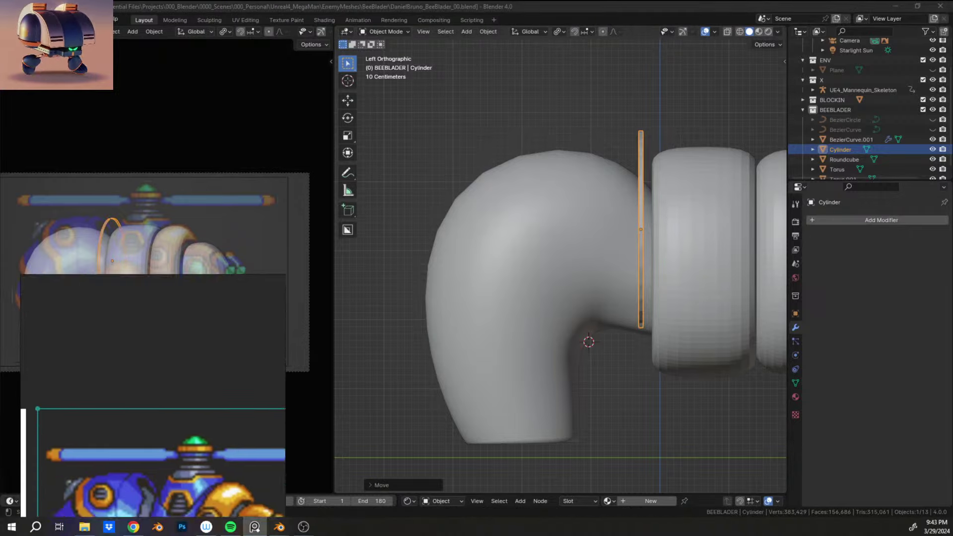
{"action": "scroll", "coordinate": [156, 261], "scroll_direction": "up", "scroll_amount": 4}
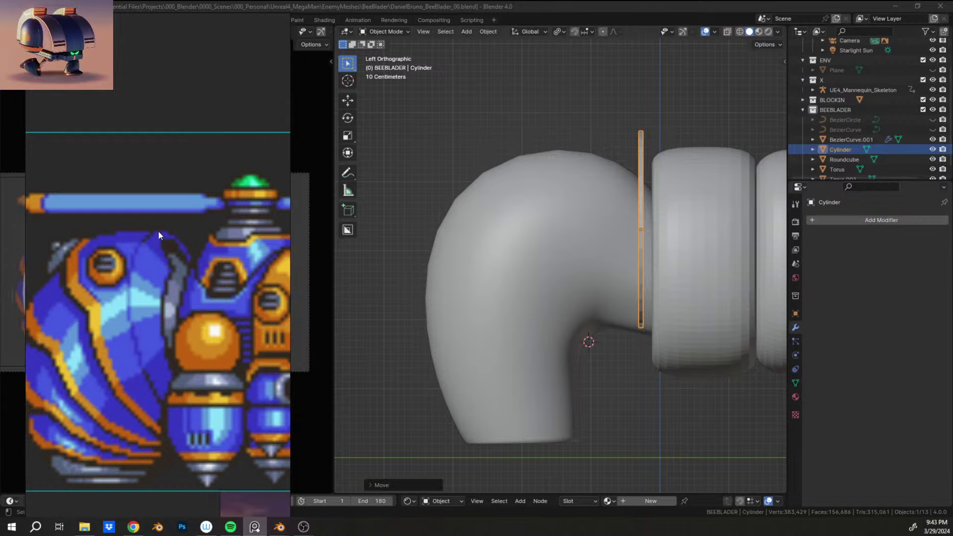
{"action": "middle_click_drag", "start_coordinate": [607, 242], "coordinate": [526, 262], "text": "shift"}
{"action": "scroll", "coordinate": [560, 308], "scroll_direction": "up", "scroll_amount": 2}
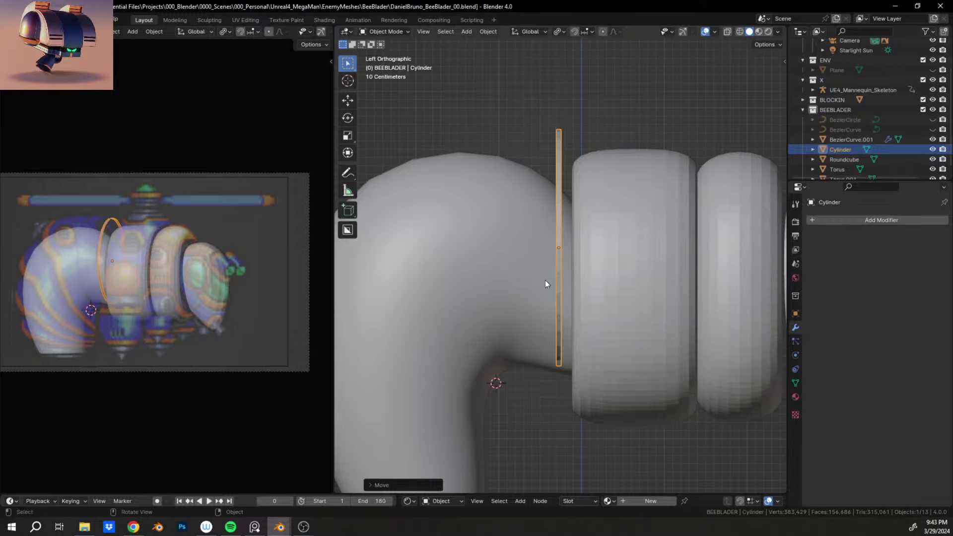
Step: Move the band forward and up over the wide ring, and check the sprite reference again
{"action": "key", "text": "g"}
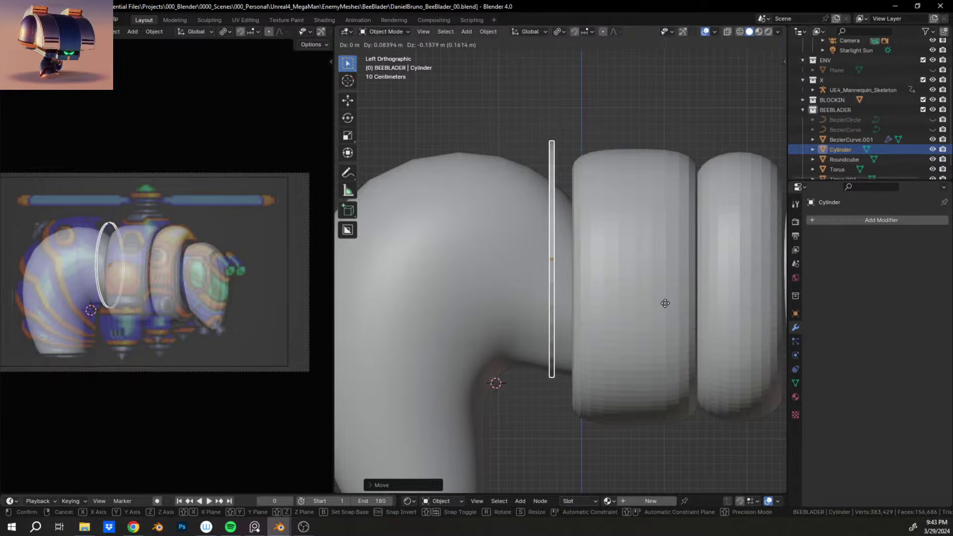
{"action": "left_click", "coordinate": [774, 261]}
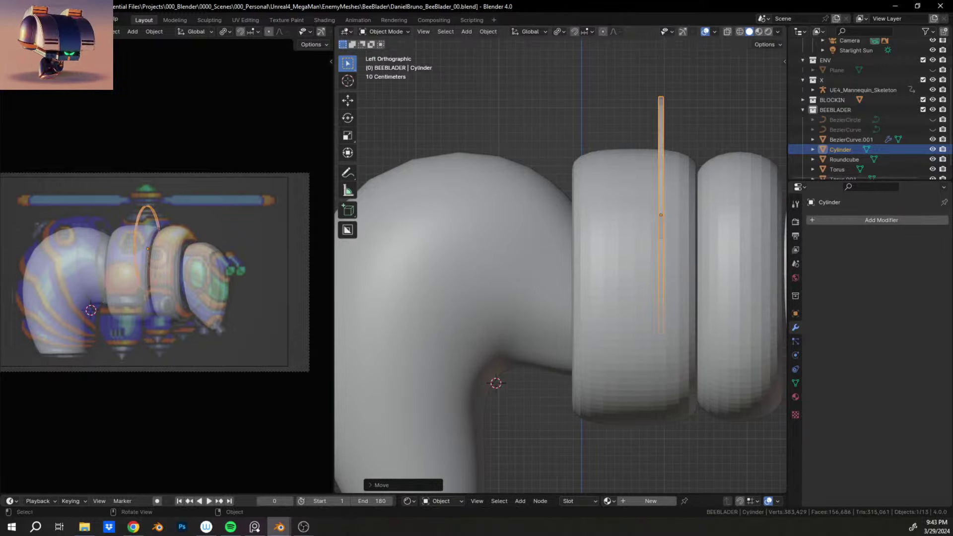
{"action": "left_click", "coordinate": [254, 527]}
{"action": "right_click_drag", "start_coordinate": [218, 345], "coordinate": [270, 535]}
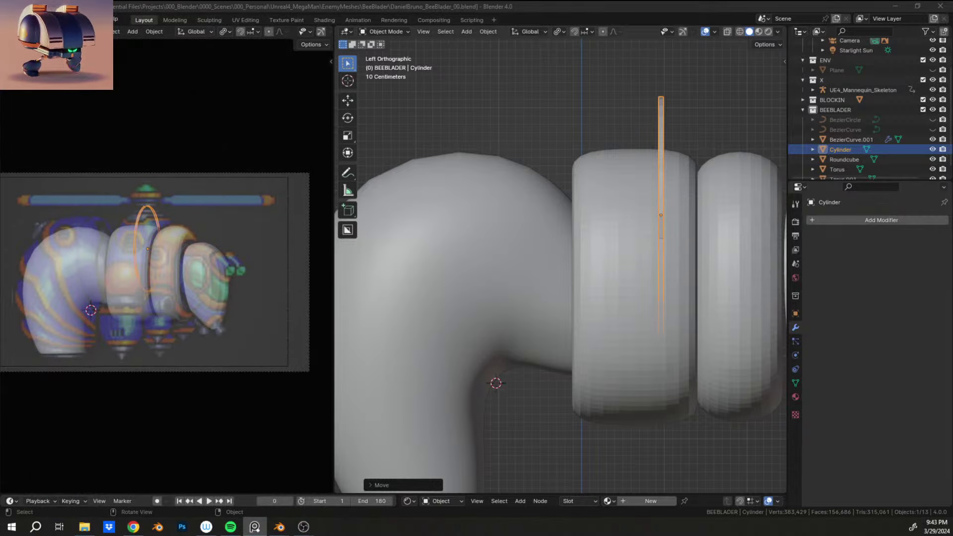
Step: Move the band back and down around the body's narrow neck, between the bend and the wide ring
{"action": "scroll", "coordinate": [629, 233], "scroll_direction": "down", "scroll_amount": 2}
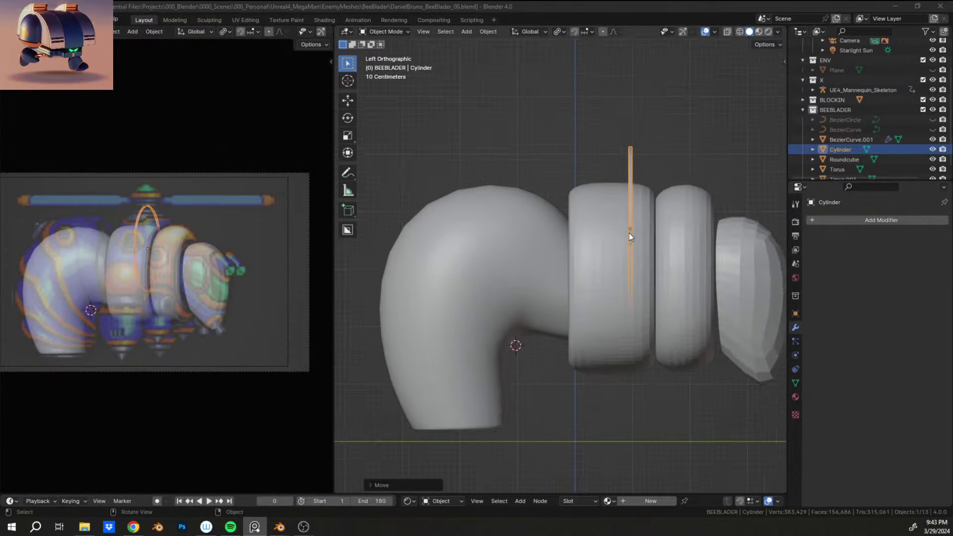
{"action": "scroll", "coordinate": [630, 233], "scroll_direction": "up", "scroll_amount": 2}
{"action": "left_click", "coordinate": [661, 234]}
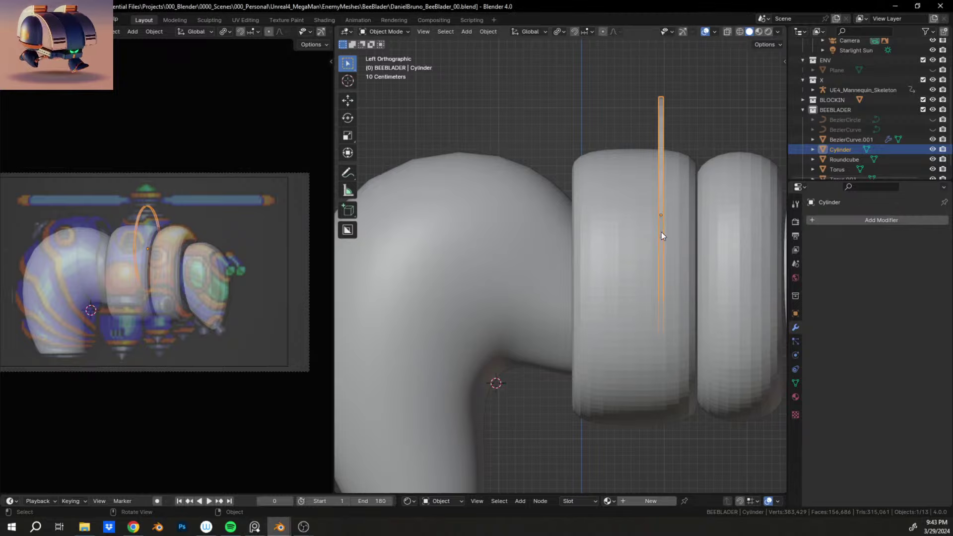
{"action": "key", "text": "g"}
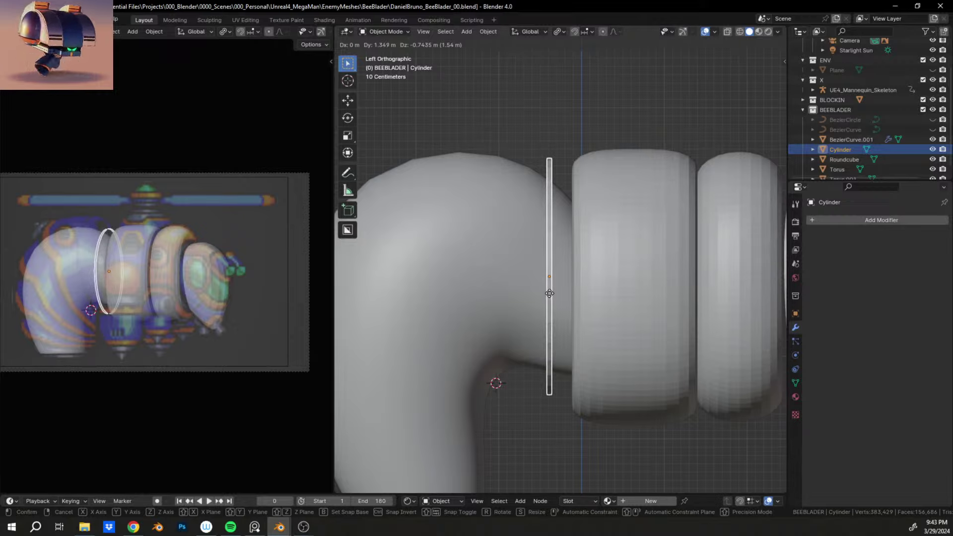
{"action": "left_click", "coordinate": [550, 293]}
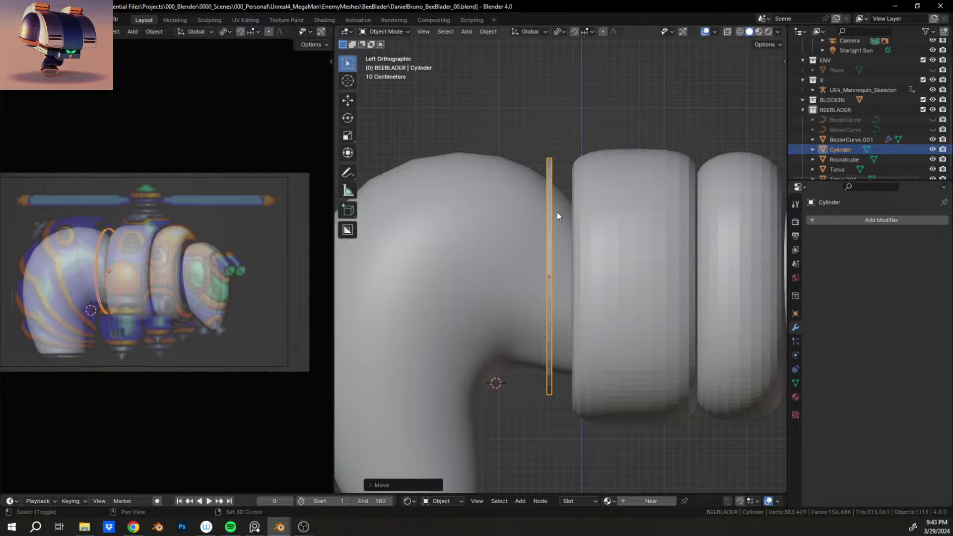
Step: In Edit Mode, place the 3D cursor at the underside of the band, on its selected rear edge loop
{"action": "middle_click_drag", "start_coordinate": [557, 212], "coordinate": [579, 263], "text": "shift"}
{"action": "key", "text": "Tab"}
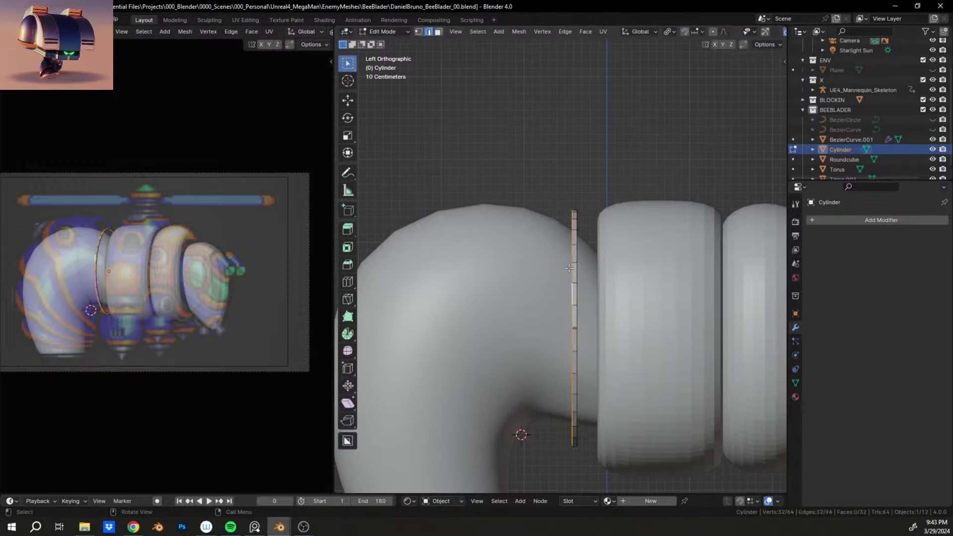
{"action": "middle_click_drag", "start_coordinate": [577, 432], "coordinate": [545, 98]}
{"action": "scroll", "coordinate": [561, 260], "scroll_direction": "up", "scroll_amount": 12}
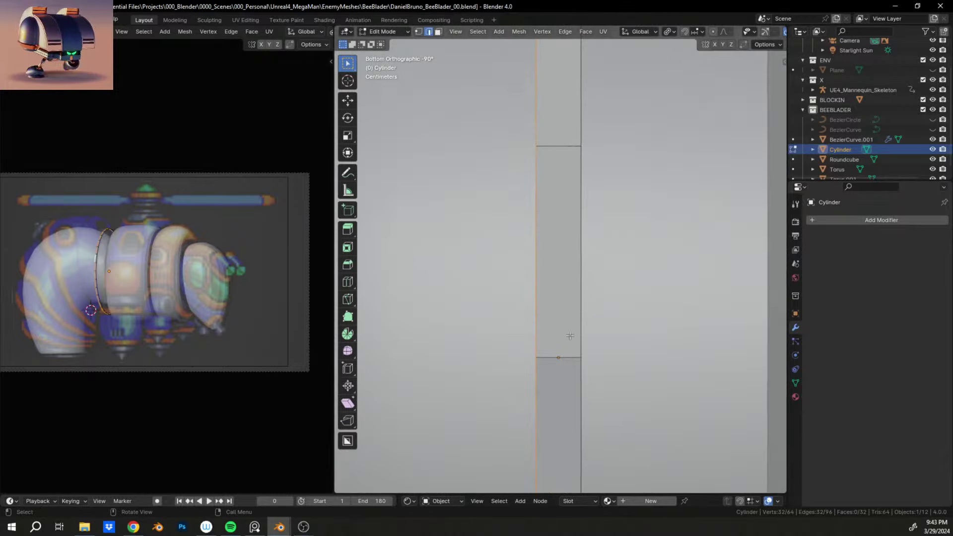
{"action": "right_click", "coordinate": [535, 357], "text": "shift"}
{"action": "middle_click_drag", "start_coordinate": [536, 356], "coordinate": [561, 309]}
{"action": "scroll", "coordinate": [561, 303], "scroll_direction": "down", "scroll_amount": 10}
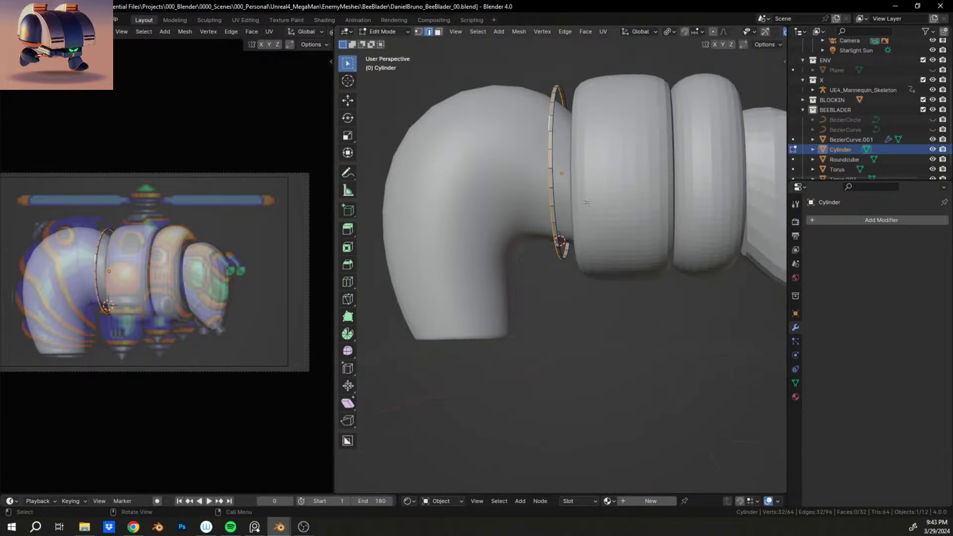
{"action": "middle_click_drag", "start_coordinate": [560, 192], "coordinate": [649, 263], "text": "shift"}
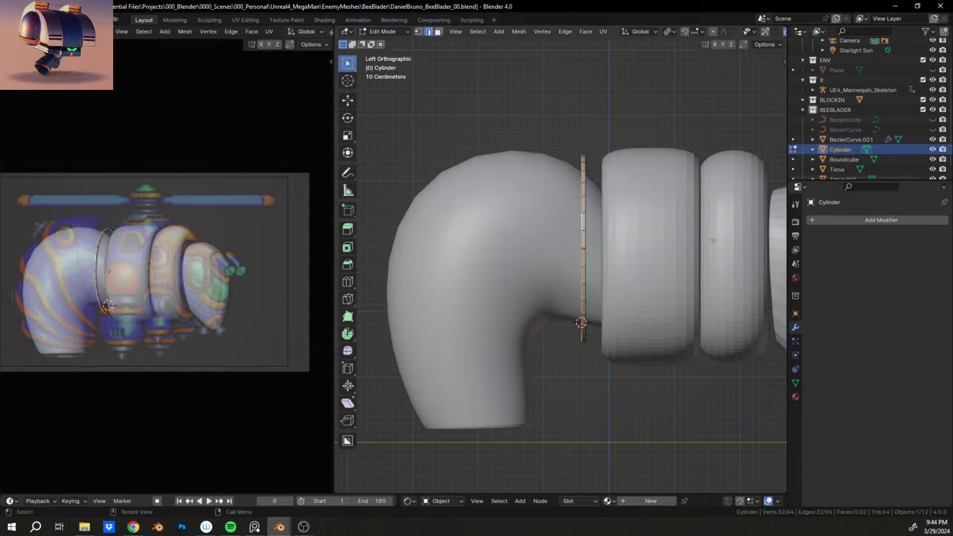
Step: Try rotating the band's selected rear edge loop from the side view, and undo it
{"action": "key", "text": "s"}
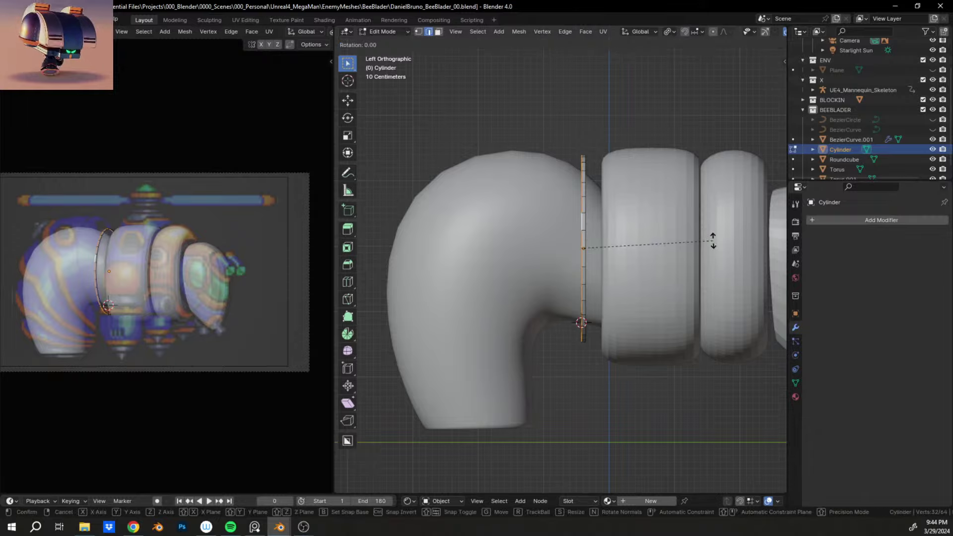
{"action": "left_click", "coordinate": [699, 238]}
{"action": "key", "text": "ctrl+z"}
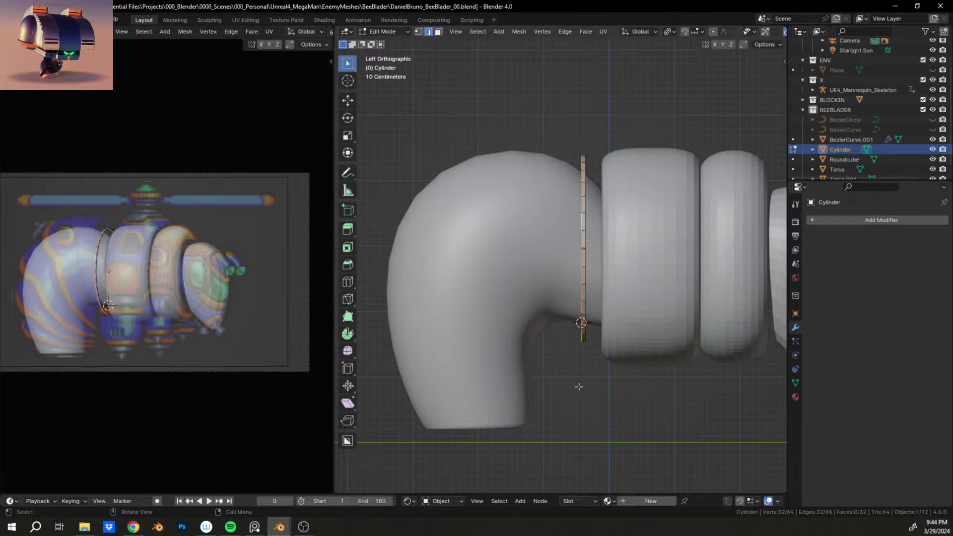
Step: Place the 3D cursor on the lowest vertex of the band's rear edge loop, aligned from the bottom and side views
{"action": "middle_click_drag", "start_coordinate": [578, 387], "coordinate": [596, 208]}
{"action": "middle_click_drag", "start_coordinate": [584, 335], "coordinate": [593, 267], "text": "shift"}
{"action": "scroll", "coordinate": [585, 227], "scroll_direction": "up", "scroll_amount": 4}
{"action": "scroll", "coordinate": [593, 267], "scroll_direction": "up", "scroll_amount": 7}
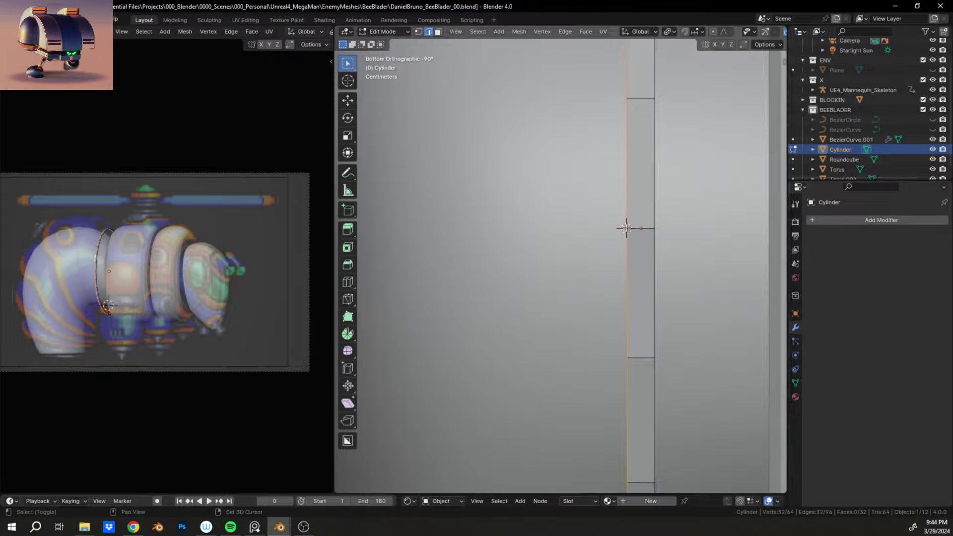
{"action": "scroll", "coordinate": [621, 227], "scroll_direction": "down", "scroll_amount": 10}
{"action": "middle_click_drag", "start_coordinate": [584, 185], "coordinate": [582, 298]}
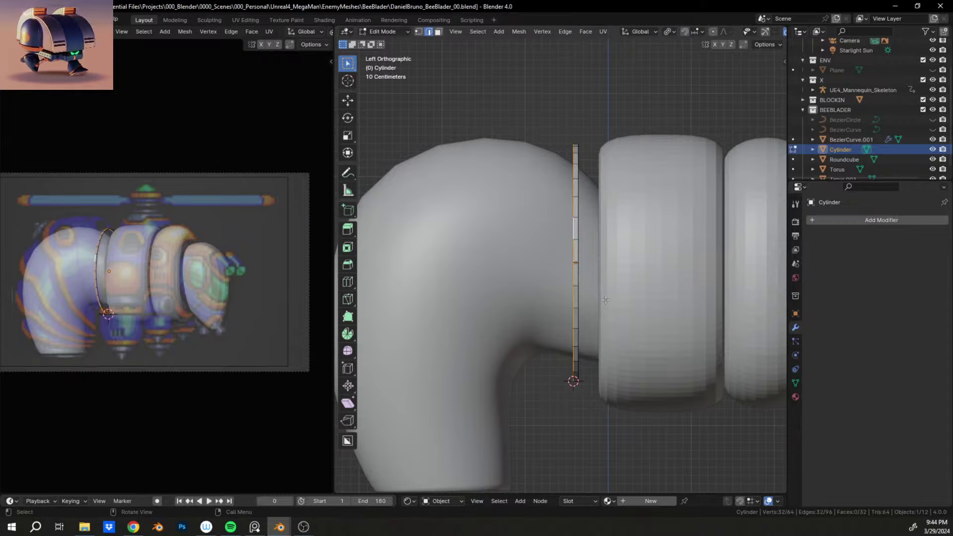
Step: Snap the 3D cursor to the centre of the band and set the Edit Mode pivot point to 3D Cursor
{"action": "key", "text": "Tab"}
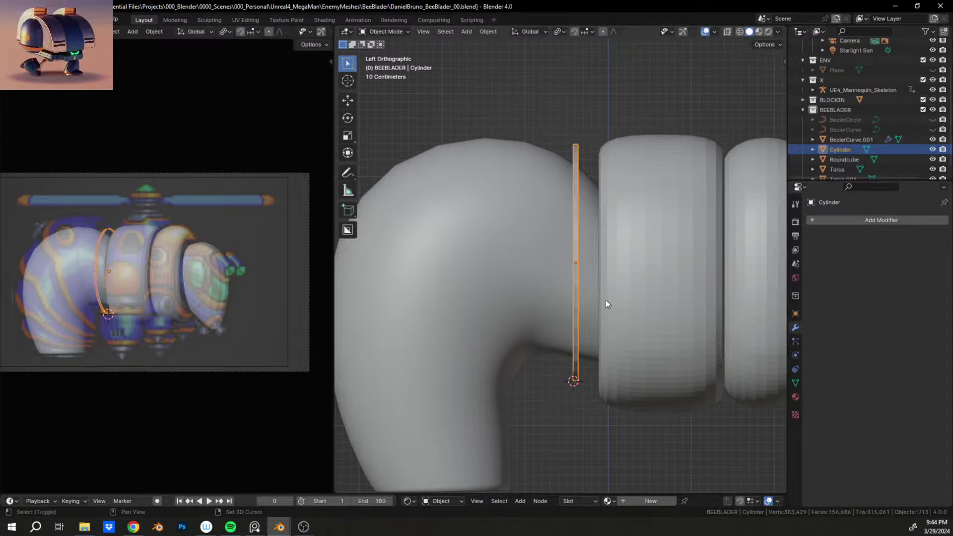
{"action": "key", "text": "shift+s"}
{"action": "left_click", "coordinate": [680, 336]}
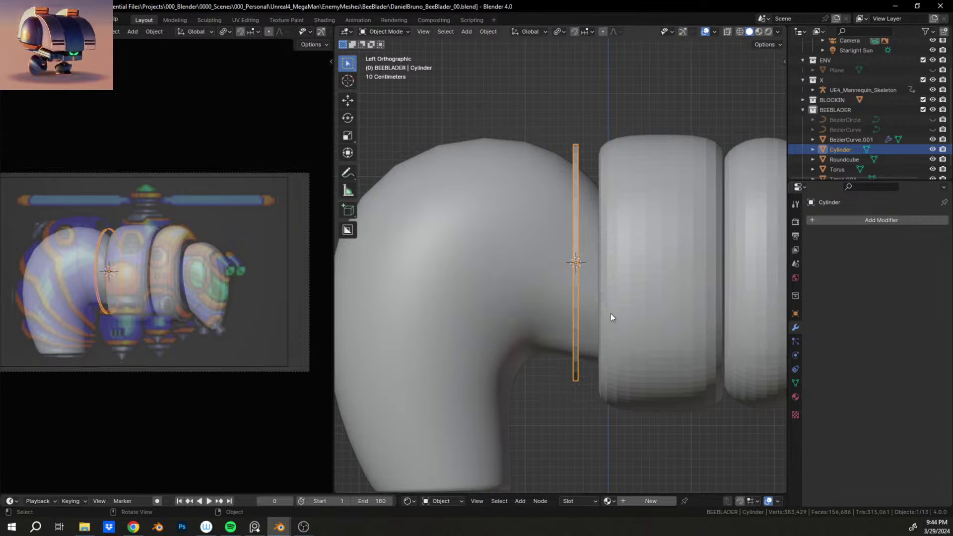
{"action": "key", "text": "Tab"}
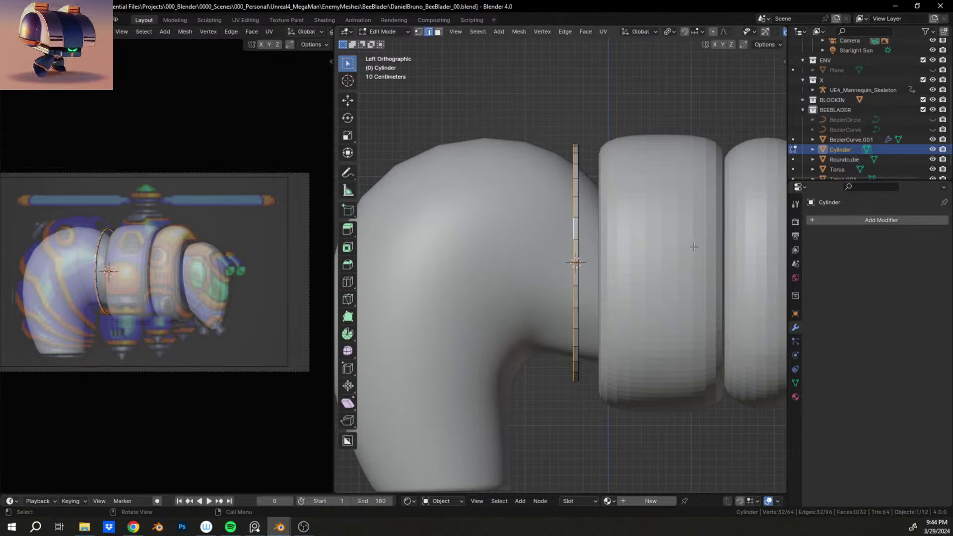
{"action": "scroll", "coordinate": [628, 32], "scroll_direction": "down", "scroll_amount": 3}
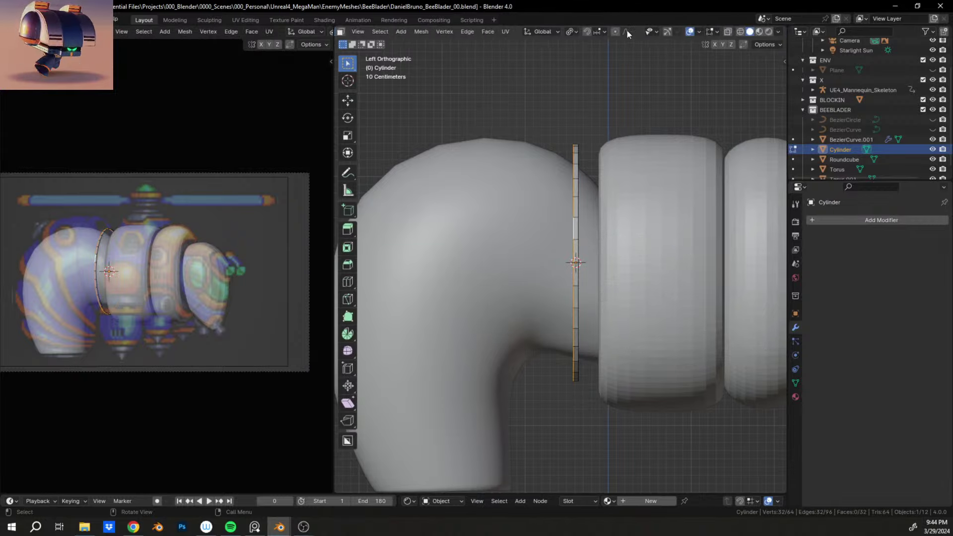
{"action": "left_click", "coordinate": [573, 31]}
{"action": "left_click", "coordinate": [629, 68]}
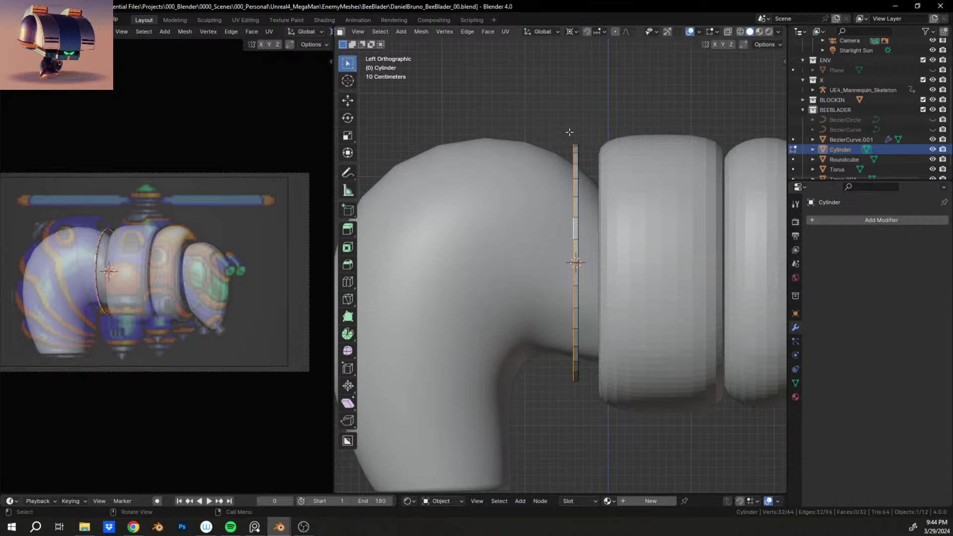
Step: Flare the band by enlarging its rear edge loop and moving it about 0.46 m back along Y toward the bend
{"action": "key", "text": "s"}
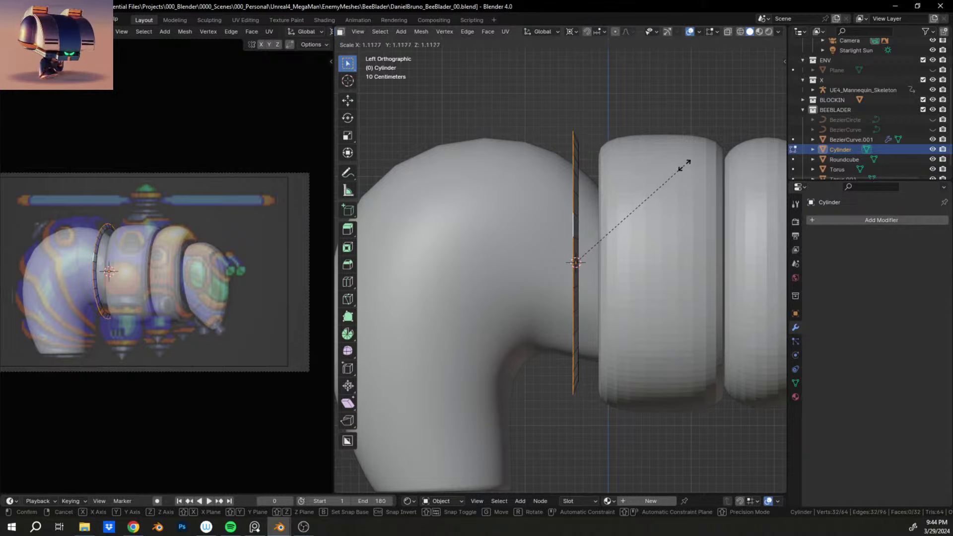
{"action": "left_click", "coordinate": [688, 141]}
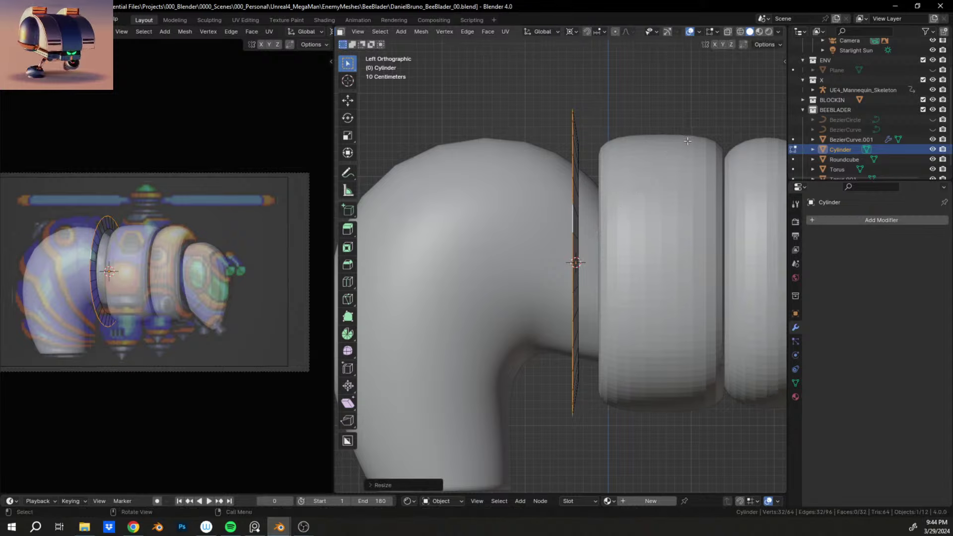
{"action": "key", "text": "e"}
{"action": "key", "text": "y"}
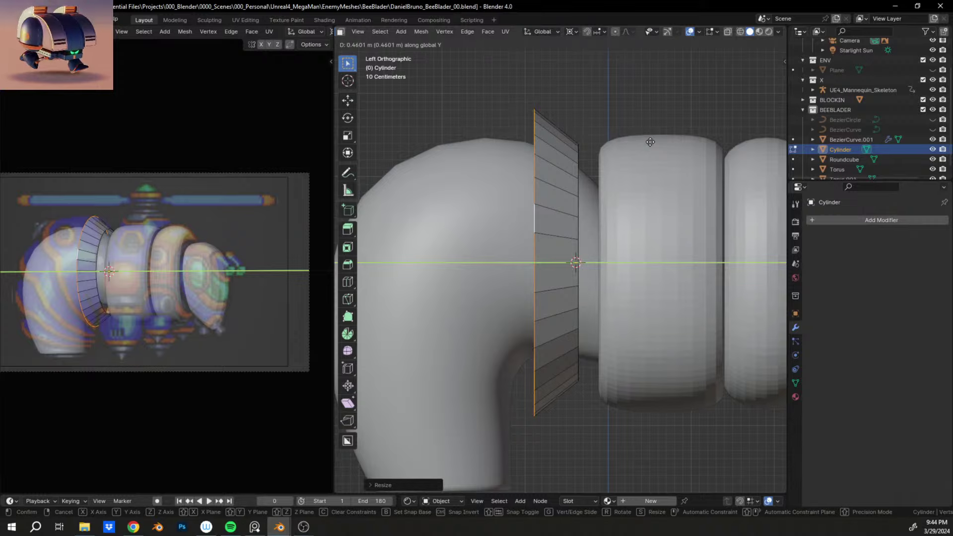
{"action": "left_click", "coordinate": [650, 142]}
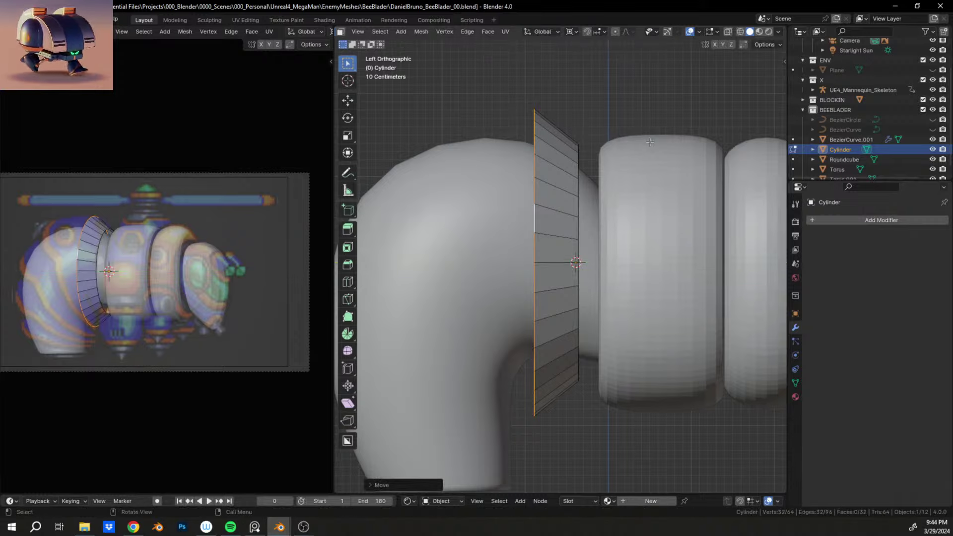
{"action": "scroll", "coordinate": [56, 280], "scroll_direction": "up", "scroll_amount": 8}
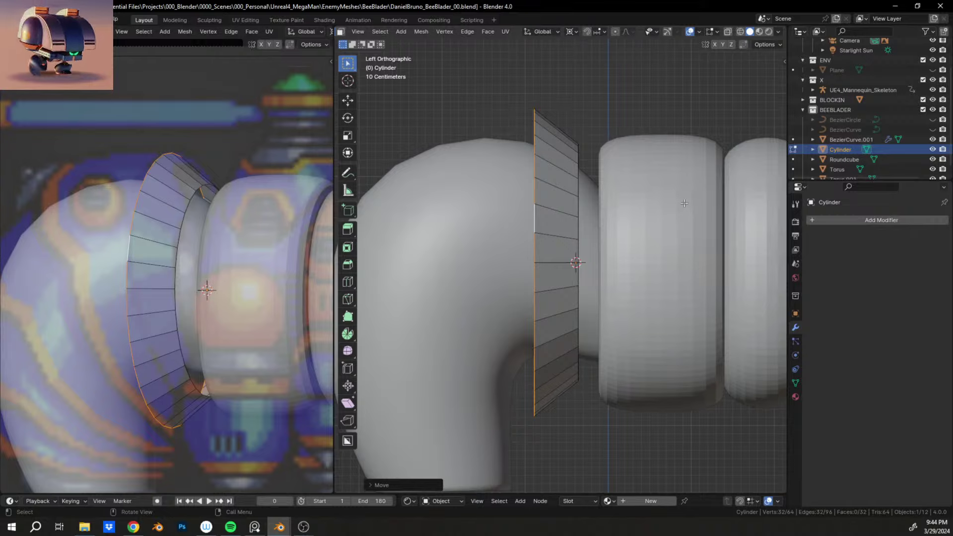
{"action": "key", "text": "s"}
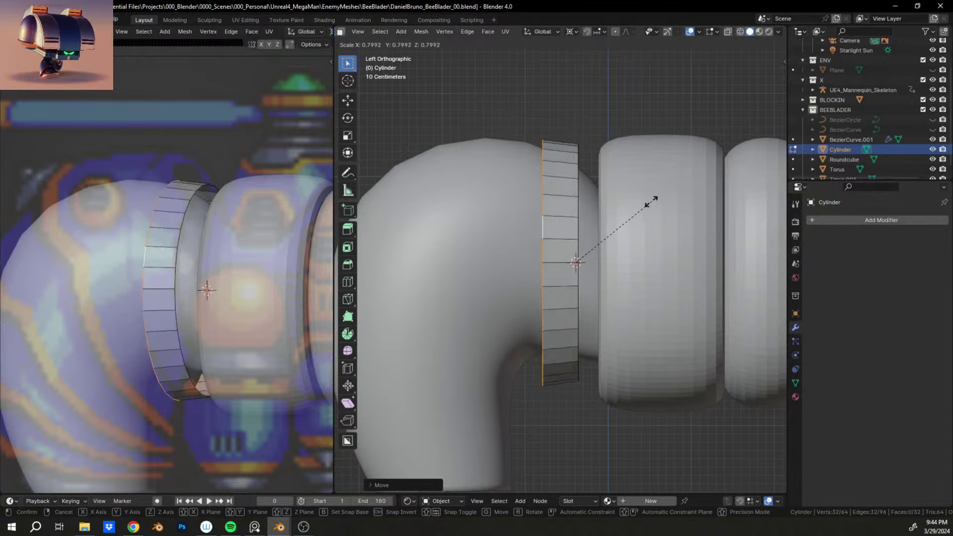
{"action": "left_click", "coordinate": [667, 178]}
Step: Place the 3D cursor at the highest point of the band's flared rear rim, centred from the top view
{"action": "middle_click_drag", "start_coordinate": [558, 171], "coordinate": [559, 234]}
{"action": "middle_click_drag", "start_coordinate": [557, 200], "coordinate": [562, 236], "text": "shift"}
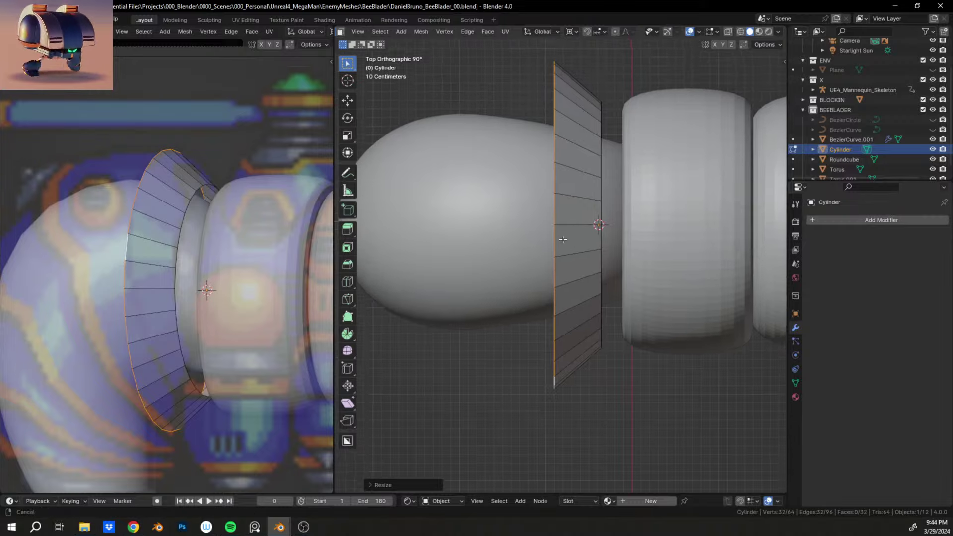
{"action": "scroll", "coordinate": [563, 246], "scroll_direction": "up", "scroll_amount": 5}
{"action": "middle_click_drag", "start_coordinate": [587, 161], "coordinate": [588, 260], "text": "shift"}
{"action": "scroll", "coordinate": [588, 260], "scroll_direction": "up", "scroll_amount": 5}
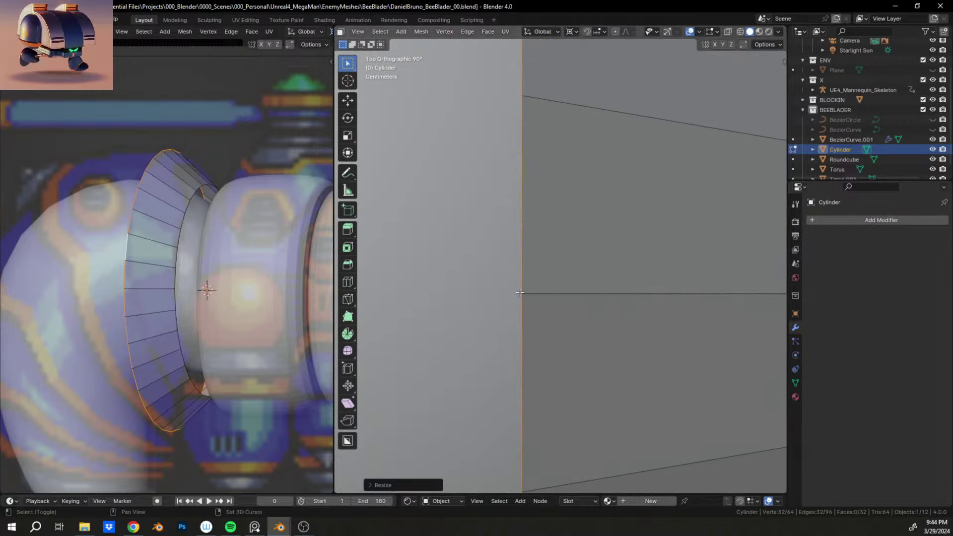
{"action": "scroll", "coordinate": [535, 293], "scroll_direction": "down", "scroll_amount": 10}
{"action": "middle_click_drag", "start_coordinate": [551, 262], "coordinate": [571, 344]}
{"action": "scroll", "coordinate": [557, 241], "scroll_direction": "up", "scroll_amount": 6}
{"action": "scroll", "coordinate": [557, 241], "scroll_direction": "up", "scroll_amount": 8}
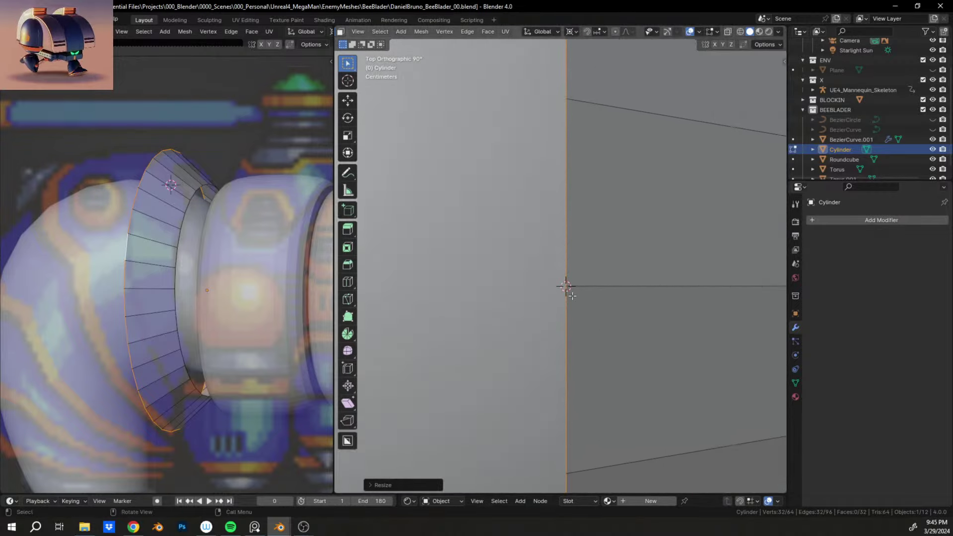
{"action": "scroll", "coordinate": [569, 285], "scroll_direction": "down", "scroll_amount": 10}
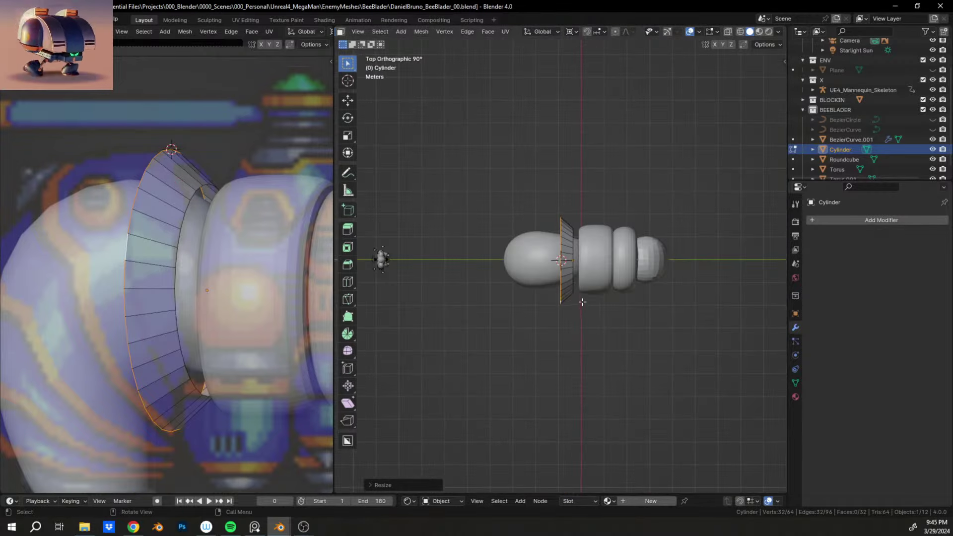
Step: From the side view, rotate the flared rim about -6.7° around the 3D cursor and scale it down to about 0.94
{"action": "middle_click_drag", "start_coordinate": [568, 286], "coordinate": [588, 302]}
{"action": "scroll", "coordinate": [580, 263], "scroll_direction": "up", "scroll_amount": 5}
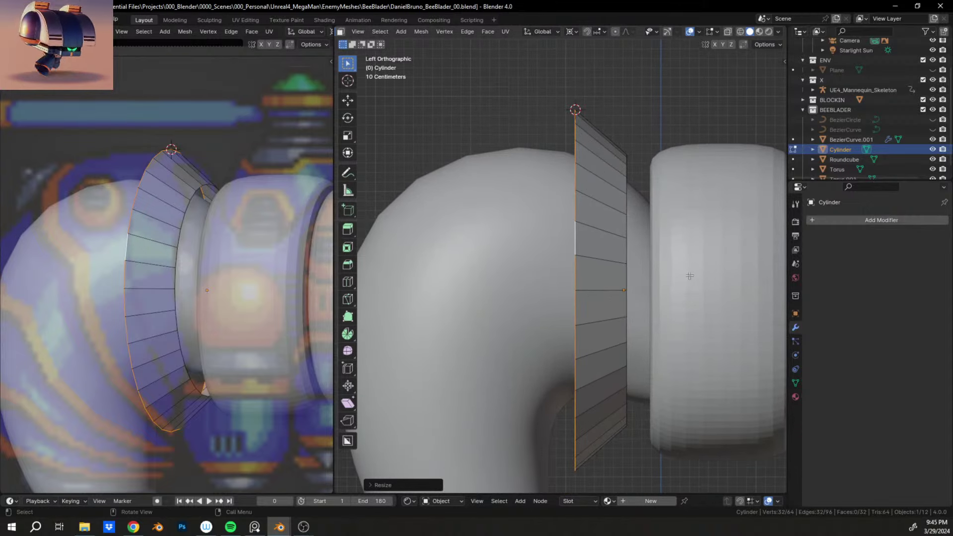
{"action": "key", "text": "r"}
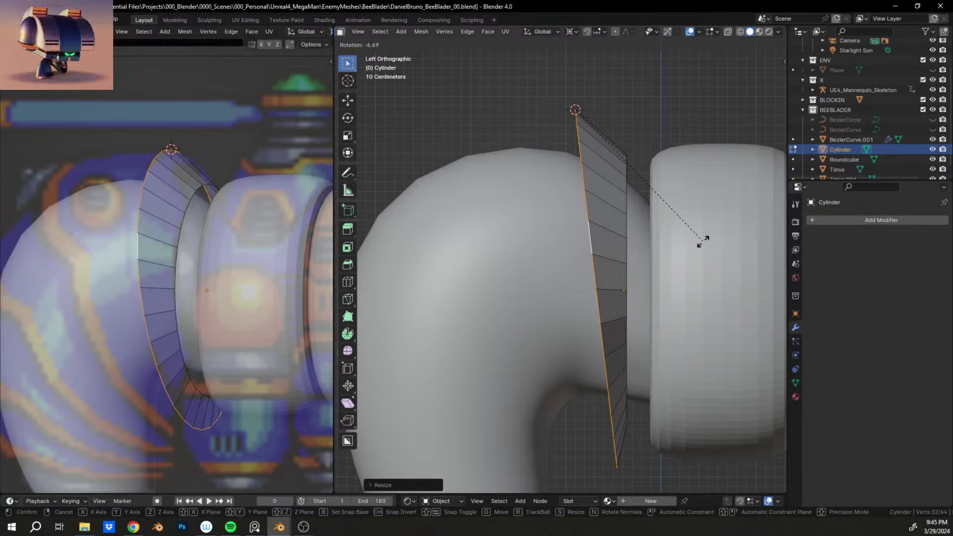
{"action": "left_click", "coordinate": [702, 242]}
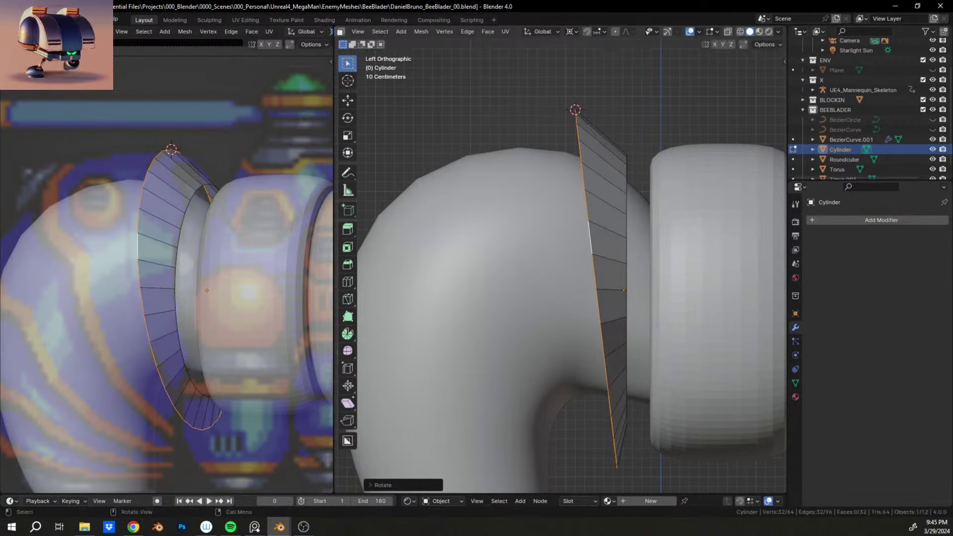
{"action": "key", "text": "s"}
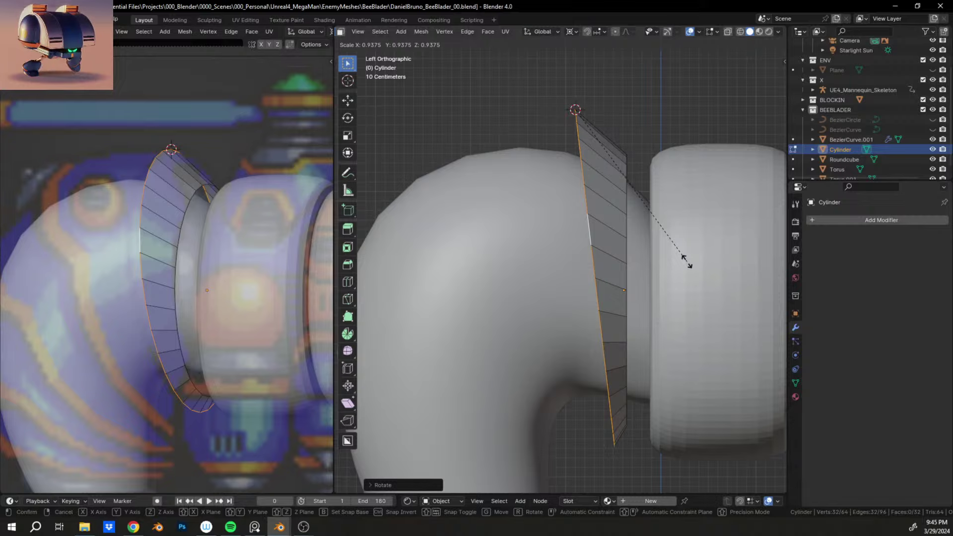
{"action": "left_click", "coordinate": [687, 260]}
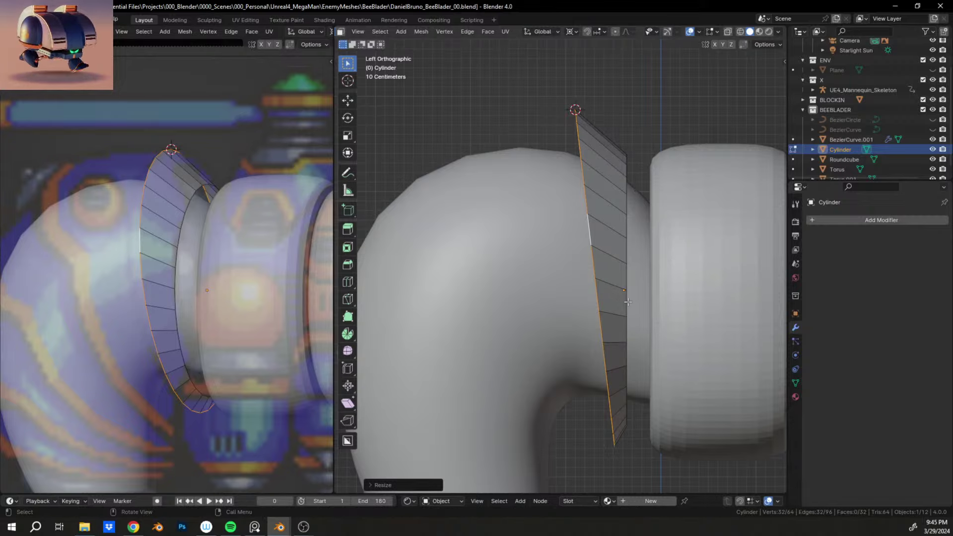
Step: Try narrowing the whole band along the X axis in Object Mode, and undo it
{"action": "middle_click_drag", "start_coordinate": [612, 293], "coordinate": [480, 262]}
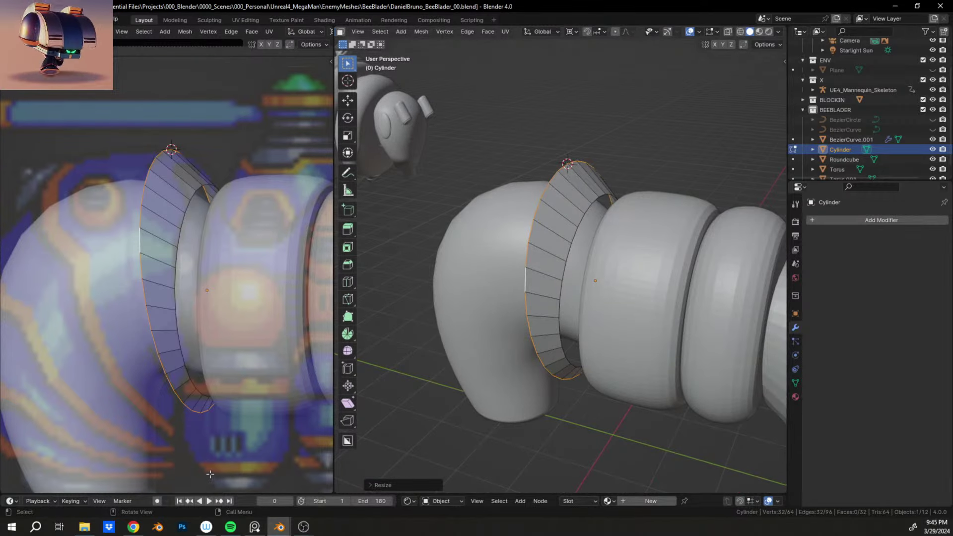
{"action": "middle_click_drag", "start_coordinate": [581, 400], "coordinate": [659, 269]}
{"action": "key", "text": "Tab"}
{"action": "key", "text": "s"}
{"action": "key", "text": "x"}
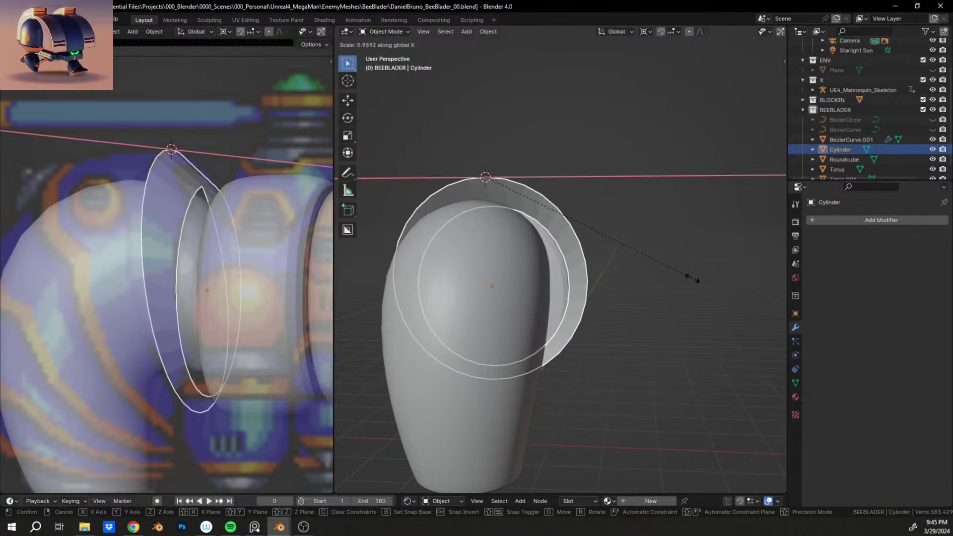
{"action": "left_click", "coordinate": [659, 270]}
{"action": "key", "text": "ctrl+z"}
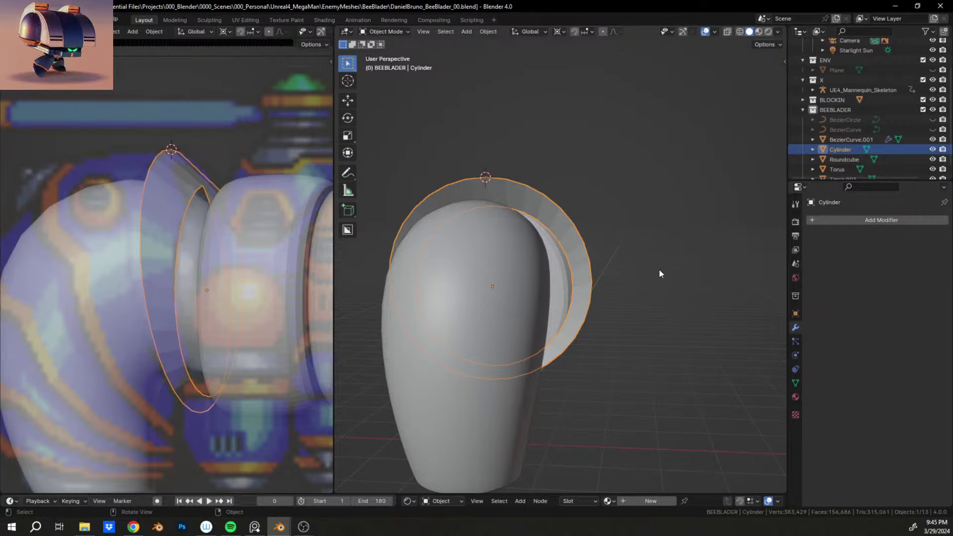
Step: Select one side edge of the flared band from the back view, try scaling it along X with proportional editing, and undo it
{"action": "key", "text": "Tab"}
{"action": "key", "text": "ctrl+KP_1"}
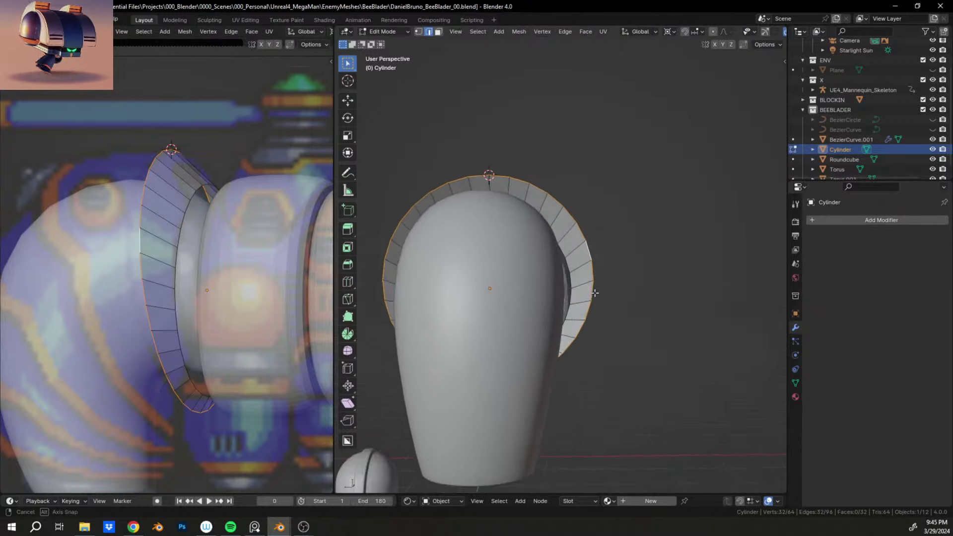
{"action": "left_click", "coordinate": [582, 284]}
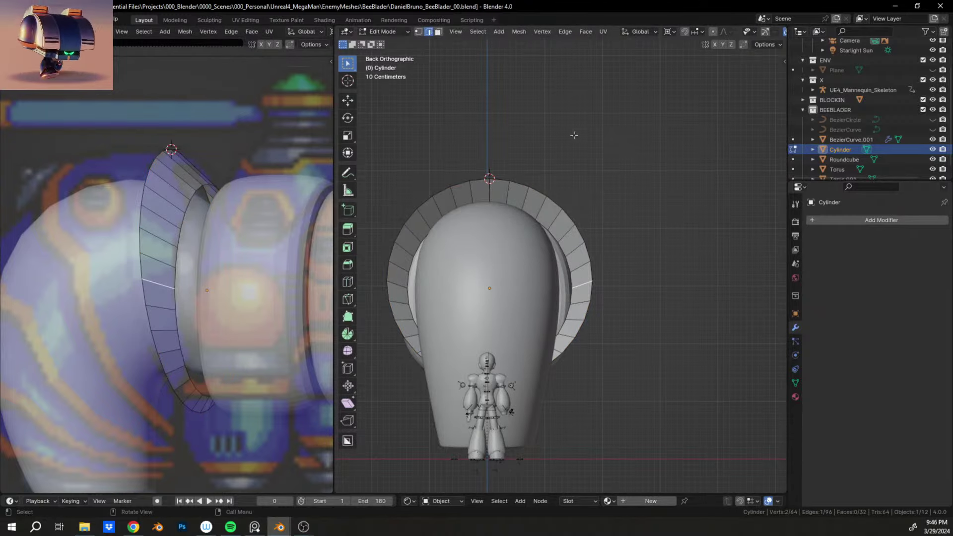
{"action": "scroll", "coordinate": [563, 39], "scroll_direction": "down", "scroll_amount": 5}
{"action": "scroll", "coordinate": [579, 32], "scroll_direction": "down", "scroll_amount": 3}
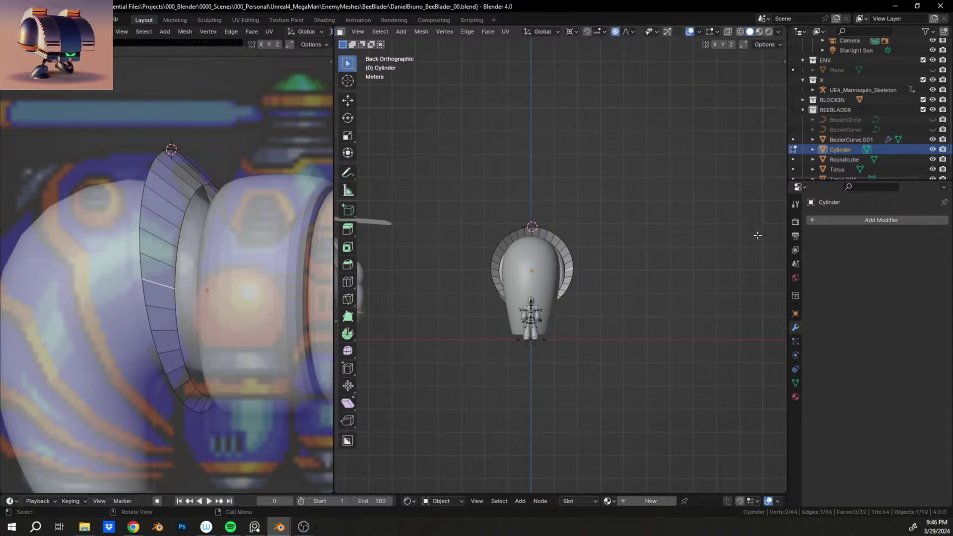
{"action": "key", "text": "s"}
{"action": "key", "text": "x"}
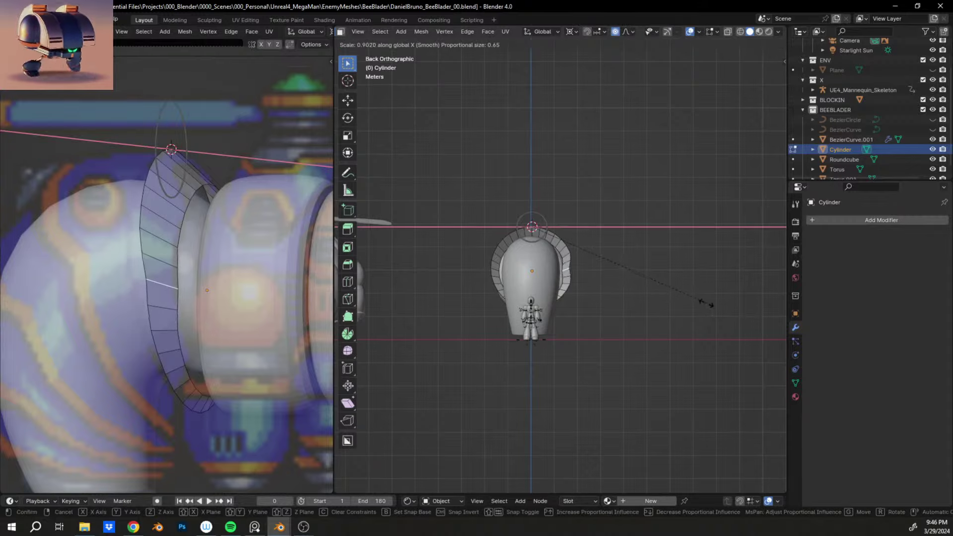
{"action": "left_click", "coordinate": [713, 301]}
{"action": "key", "text": "ctrl+z"}
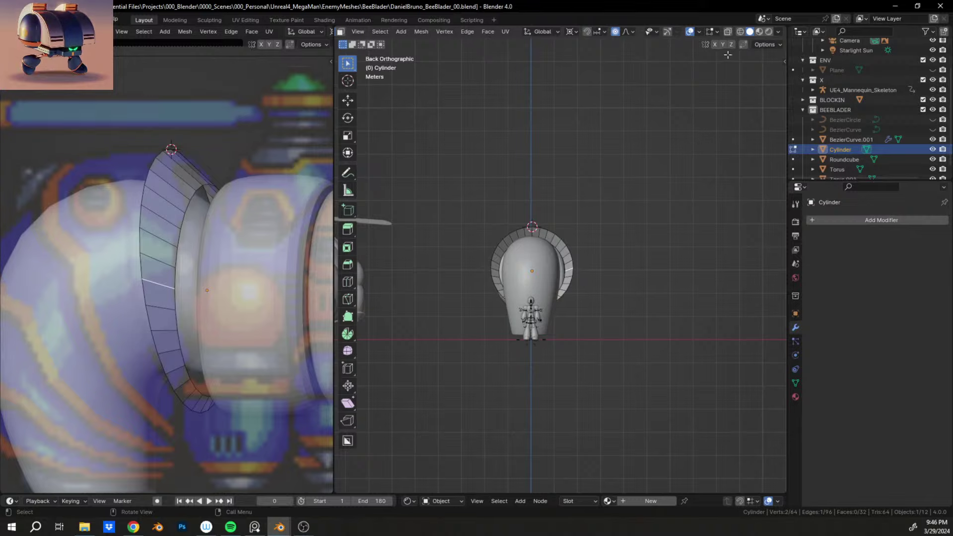
Step: Try scaling the side edge along X again with X mirroring and a proportional size of about 1.86, and undo it
{"action": "key", "text": "s"}
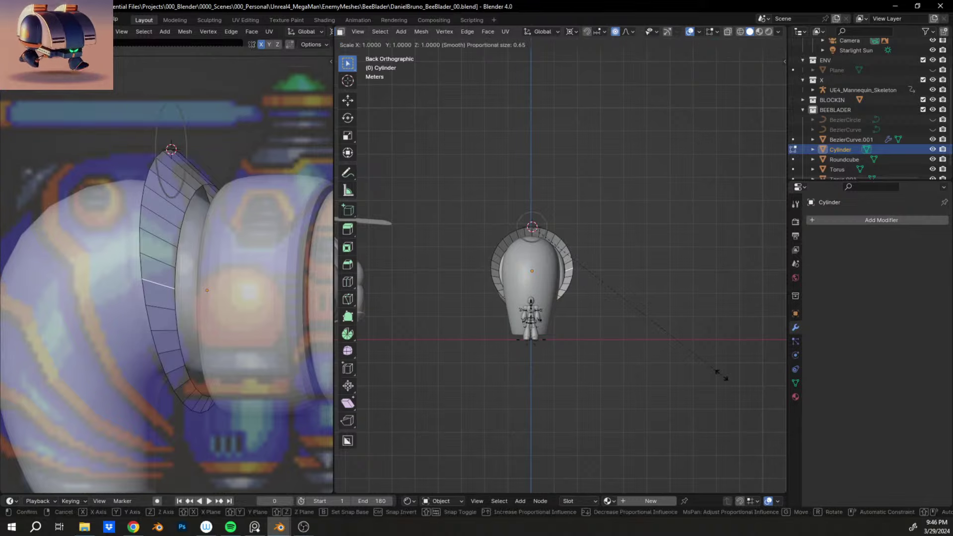
{"action": "key", "text": "x"}
{"action": "scroll", "coordinate": [710, 371], "scroll_direction": "down", "scroll_amount": 2}
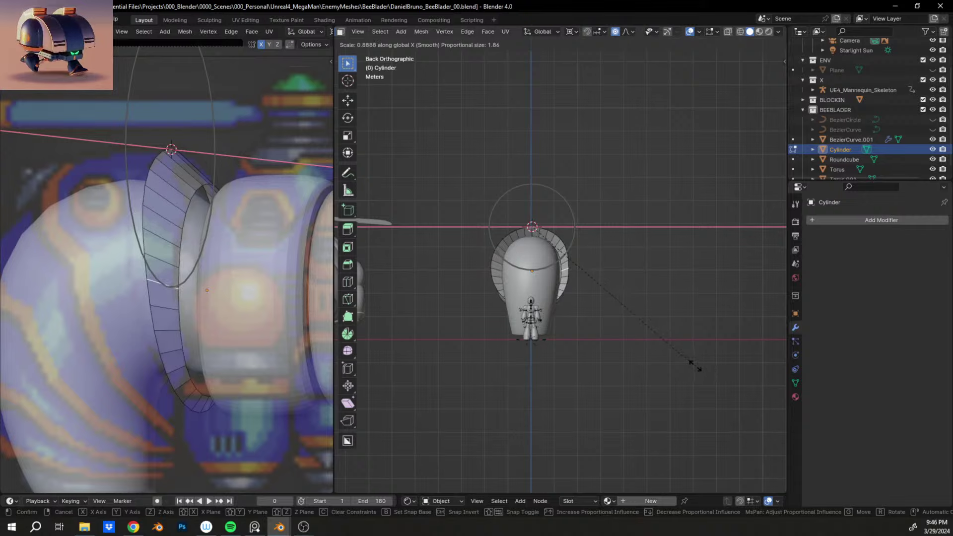
{"action": "left_click", "coordinate": [725, 361]}
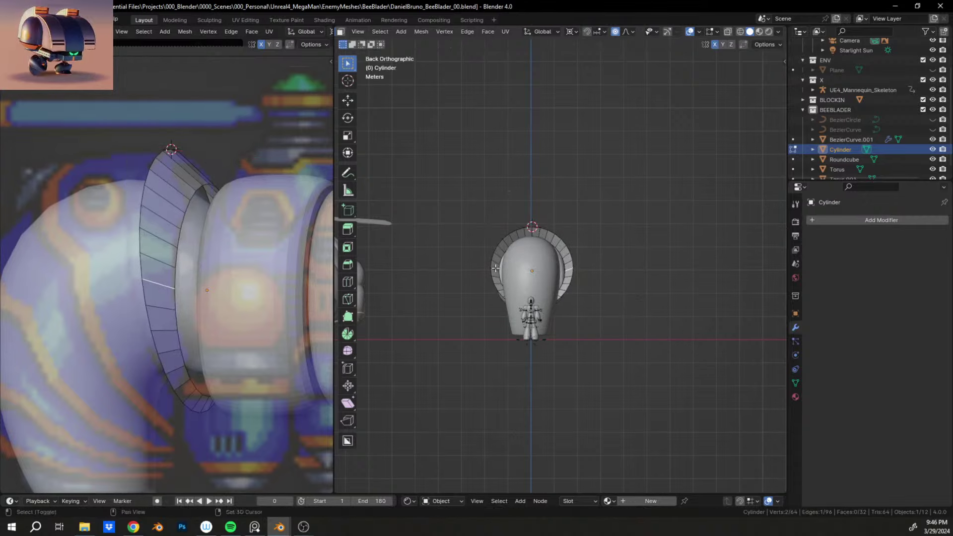
Step: Scale the two side edges of the flared band to about 0.88 along X in back view, with a proportional size of 1.86
{"action": "key", "text": "Tab"}
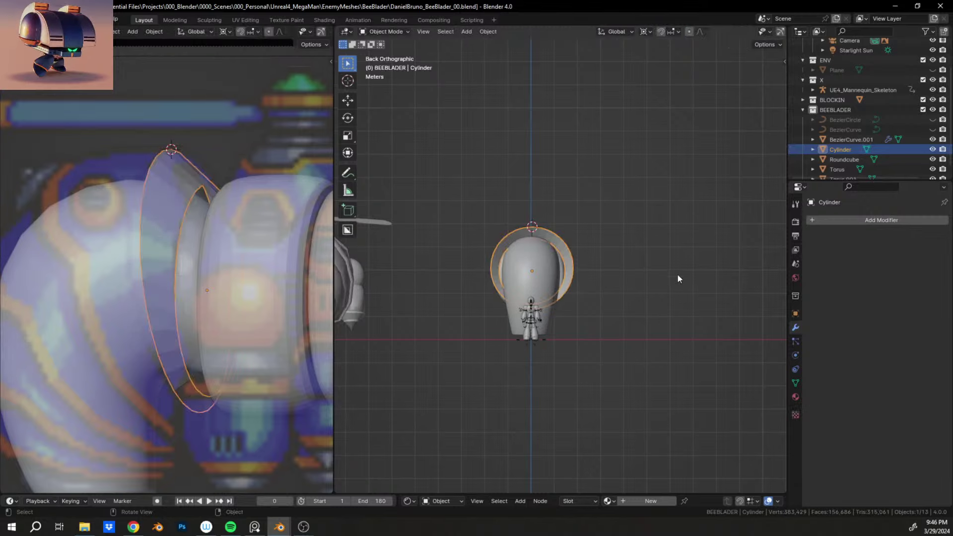
{"action": "left_click", "coordinate": [488, 31]}
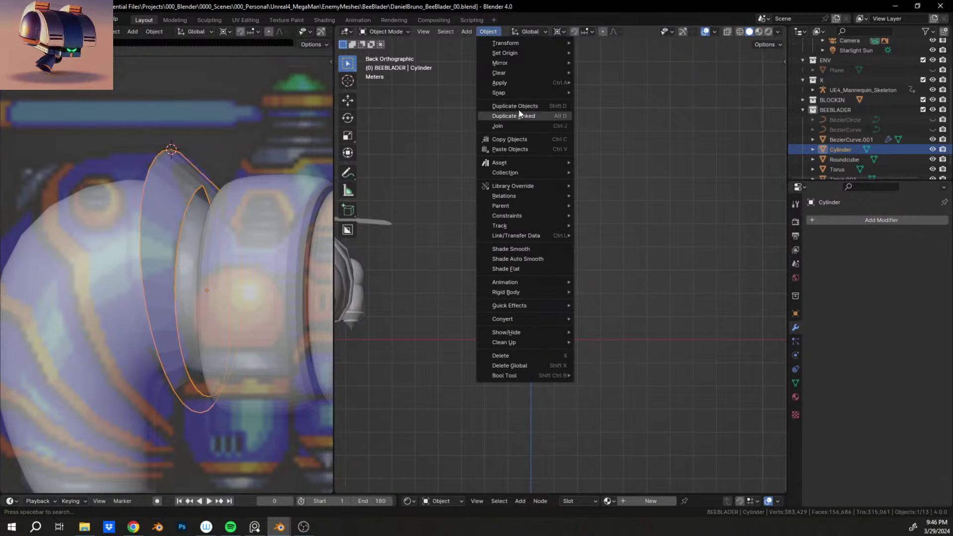
{"action": "key", "text": "Tab"}
{"action": "key", "text": "s"}
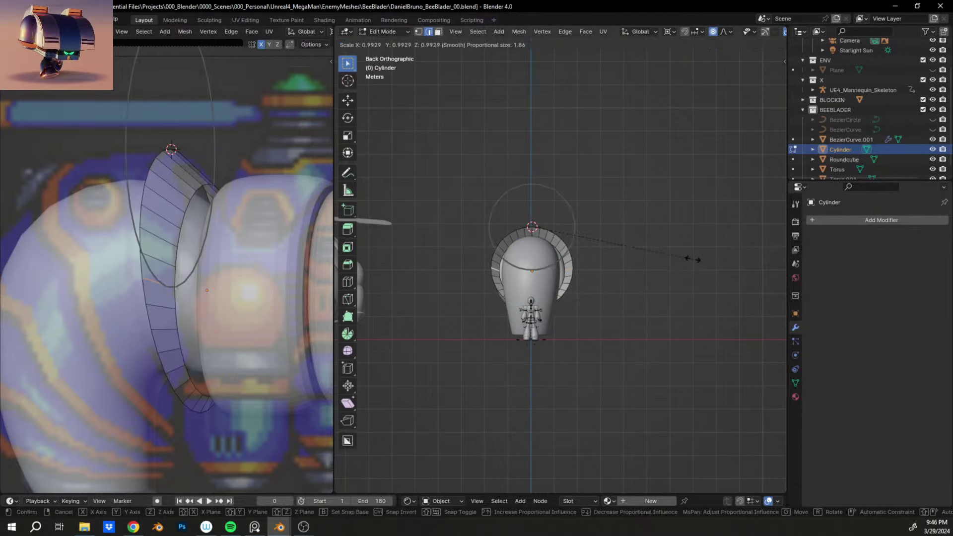
{"action": "key", "text": "x"}
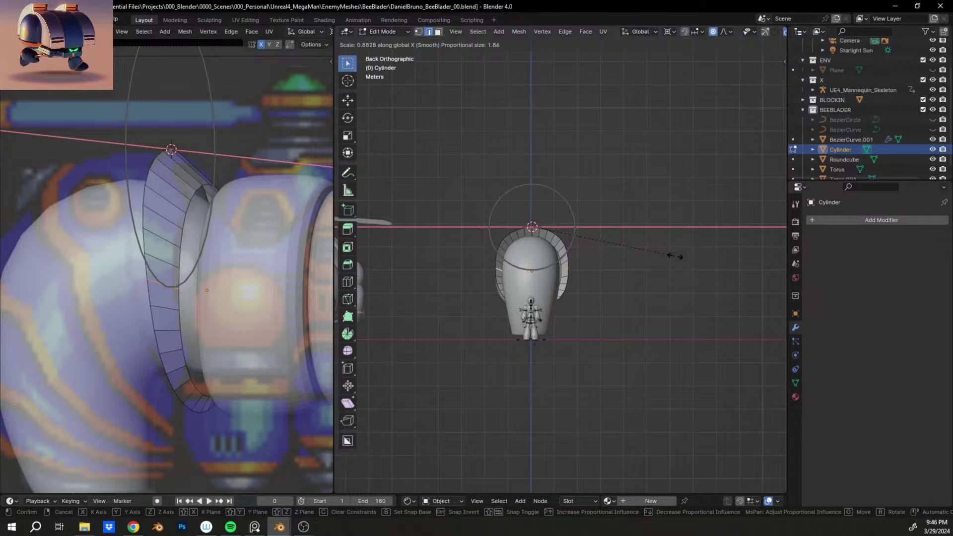
{"action": "left_click", "coordinate": [675, 257]}
{"action": "scroll", "coordinate": [675, 258], "scroll_direction": "up", "scroll_amount": 3}
{"action": "middle_click_drag", "start_coordinate": [675, 258], "coordinate": [586, 288]}
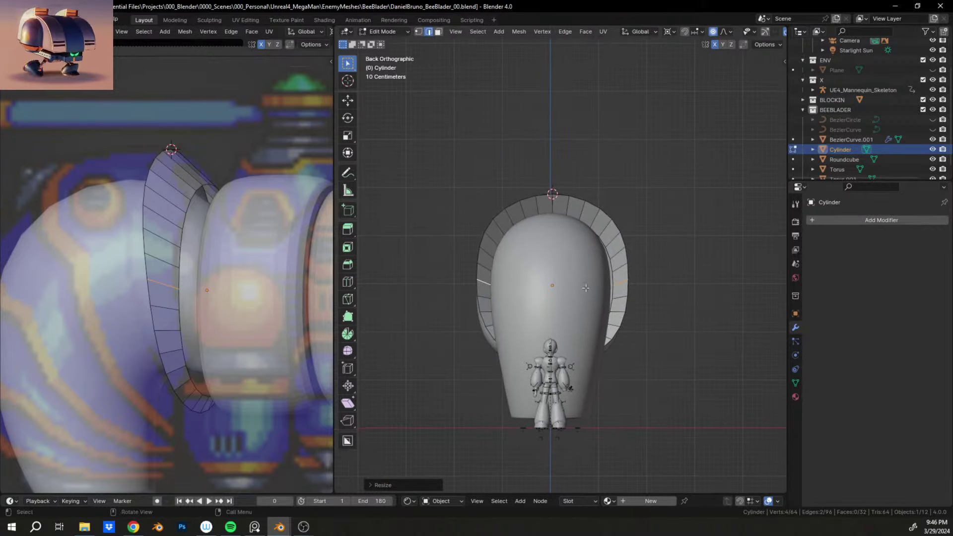
Step: Shift the whole band slightly along the X axis in Object Mode to center it around the tail body
{"action": "key", "text": "Tab"}
{"action": "scroll", "coordinate": [591, 270], "scroll_direction": "up", "scroll_amount": 5}
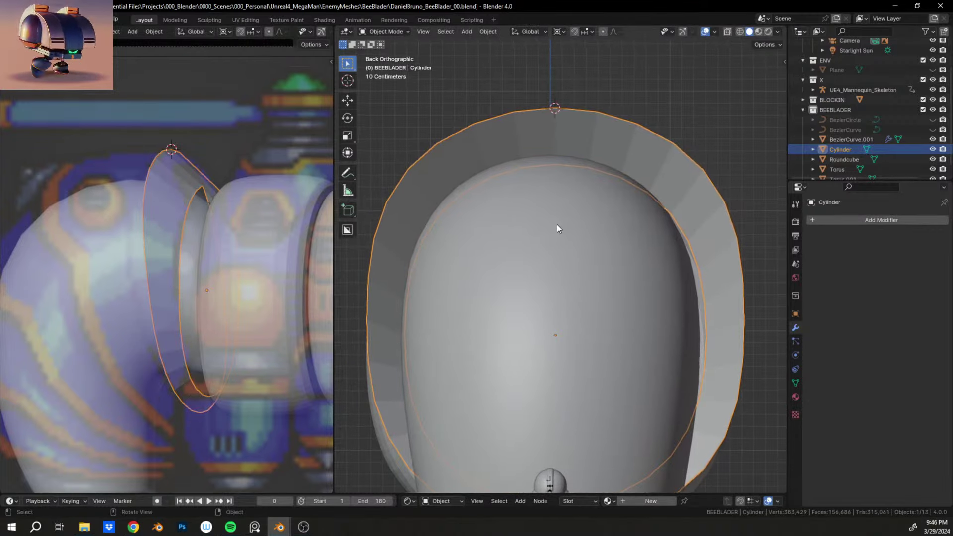
{"action": "key", "text": "g"}
{"action": "key", "text": "y"}
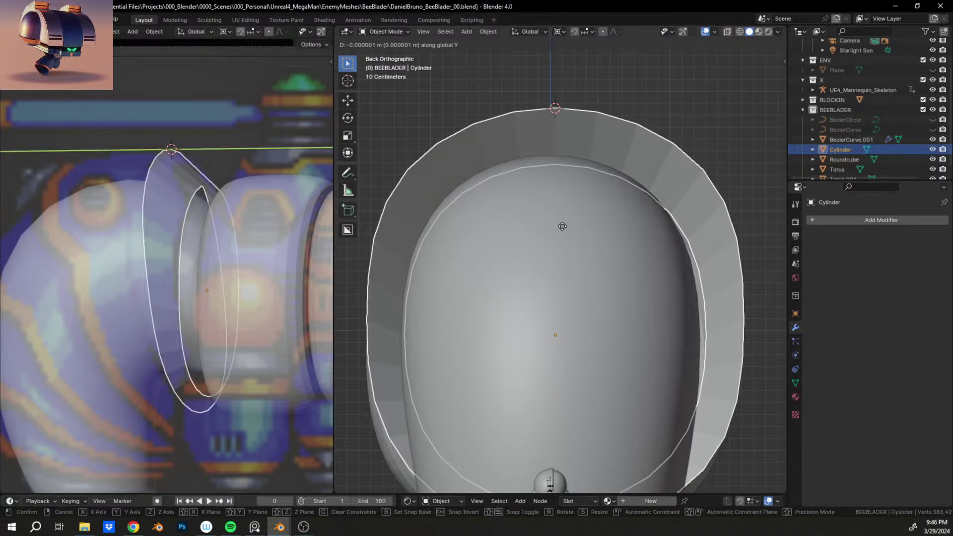
{"action": "key", "text": "y"}
{"action": "key", "text": "x"}
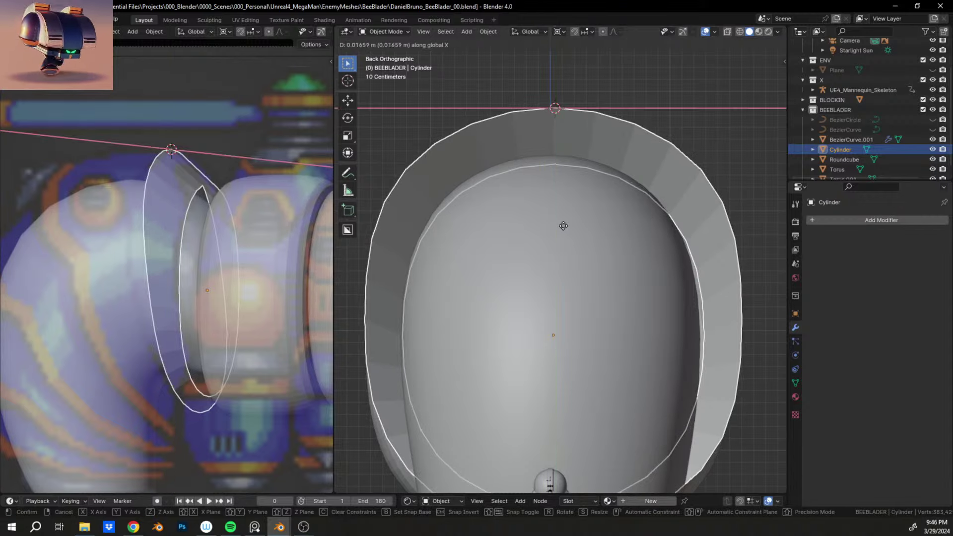
{"action": "left_click", "coordinate": [537, 226]}
{"action": "scroll", "coordinate": [536, 232], "scroll_direction": "down", "scroll_amount": 7}
{"action": "middle_click_drag", "start_coordinate": [536, 233], "coordinate": [749, 258]}
{"action": "scroll", "coordinate": [534, 266], "scroll_direction": "up", "scroll_amount": 5}
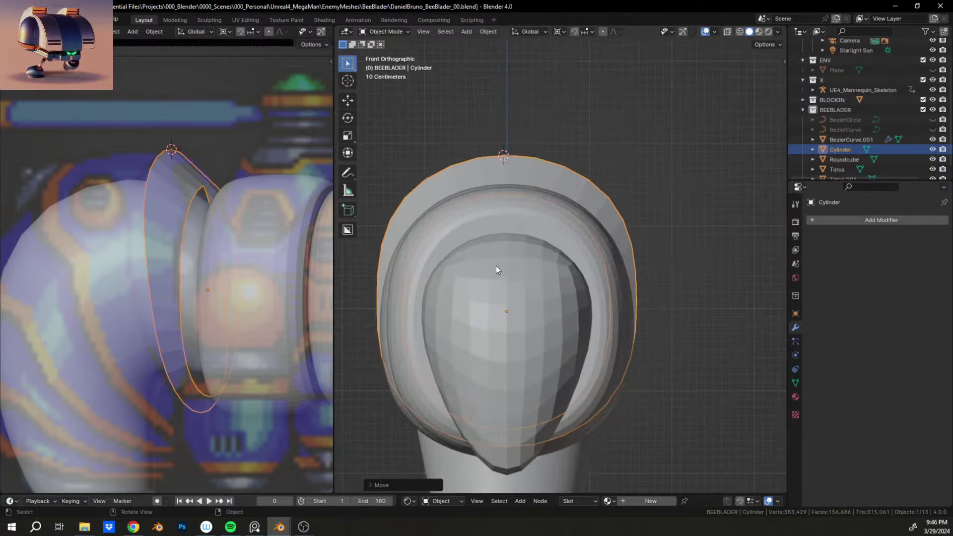
{"action": "scroll", "coordinate": [568, 261], "scroll_direction": "down", "scroll_amount": 4}
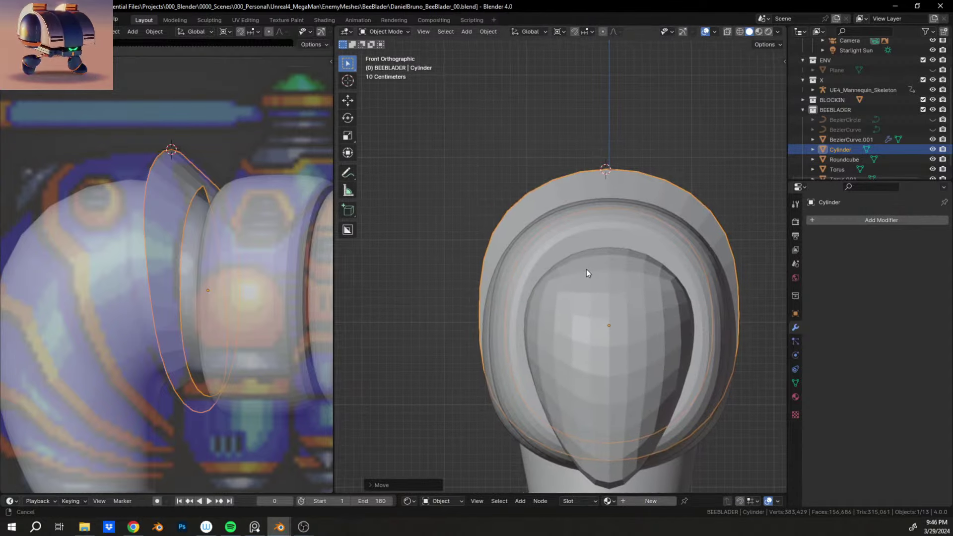
{"action": "mouse_move", "coordinate": [588, 253]}
{"action": "middle_mouse_down"}
{"action": "mouse_move", "coordinate": [773, 252]}
{"action": "mouse_move", "coordinate": [617, 260]}
{"action": "mouse_move", "coordinate": [685, 276]}
{"action": "mouse_move", "coordinate": [661, 260]}
{"action": "mouse_move", "coordinate": [549, 276]}
{"action": "mouse_move", "coordinate": [499, 251]}
{"action": "mouse_move", "coordinate": [473, 256]}
{"action": "mouse_move", "coordinate": [630, 284]}
{"action": "mouse_move", "coordinate": [578, 264]}
{"action": "mouse_move", "coordinate": [599, 263]}
{"action": "middle_mouse_up"}
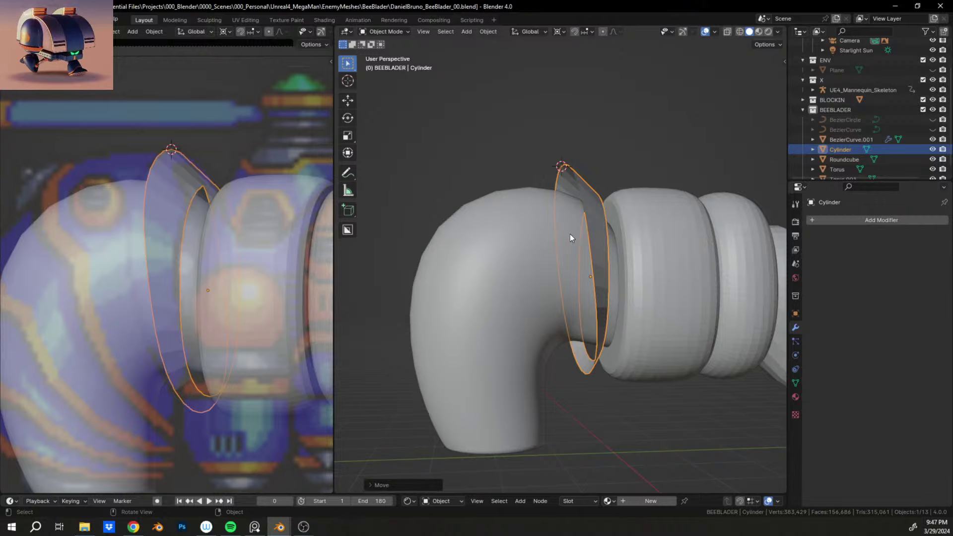
Step: Select the band's outer rim loop and extrude it about 1.42 m over the tail in left side view, undoing a first perspective-view extrusion
{"action": "key", "text": "Tab"}
{"action": "left_click", "coordinate": [578, 194], "text": "alt"}
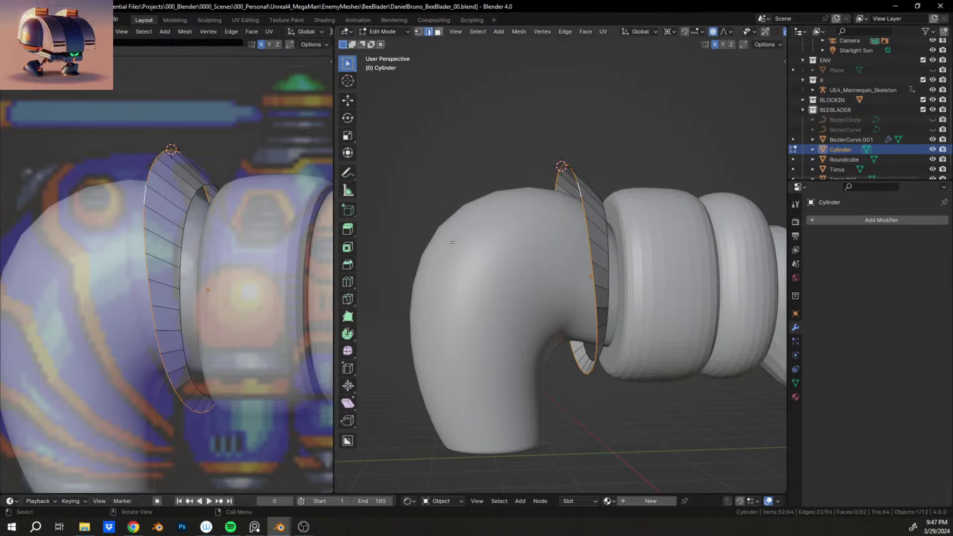
{"action": "key", "text": "e"}
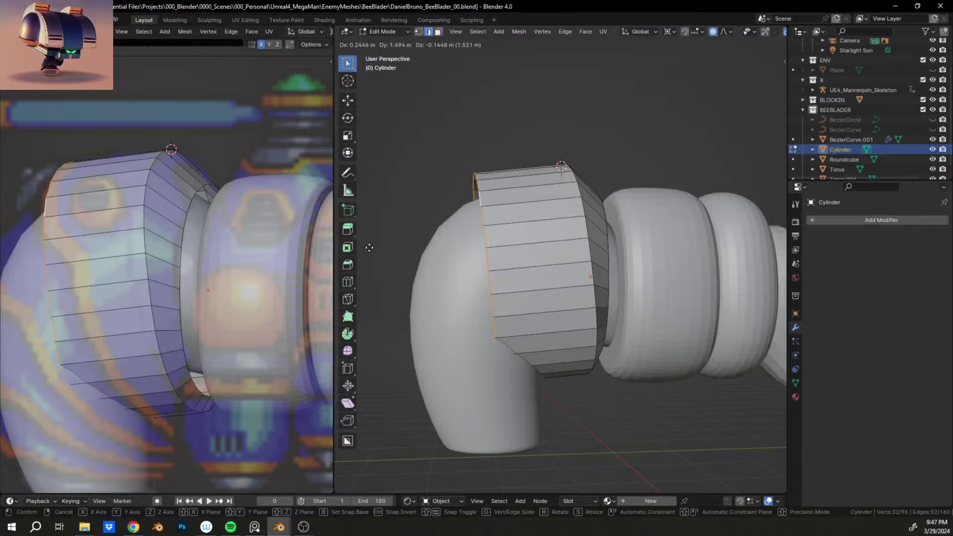
{"action": "left_click", "coordinate": [367, 248]}
{"action": "middle_click_drag", "start_coordinate": [510, 204], "coordinate": [580, 211]}
{"action": "key", "text": "ctrl+z"}
{"action": "key", "text": "ctrl+KP_3"}
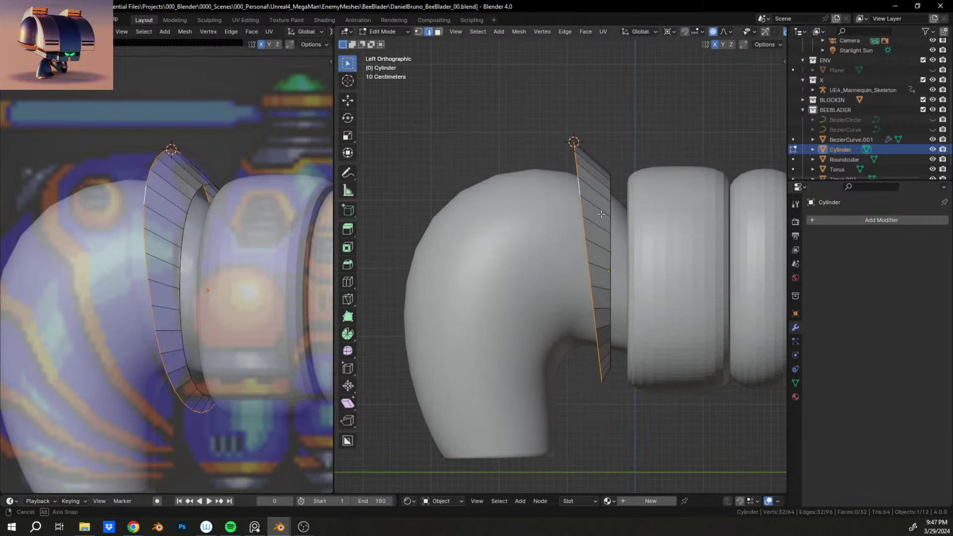
{"action": "key", "text": "e"}
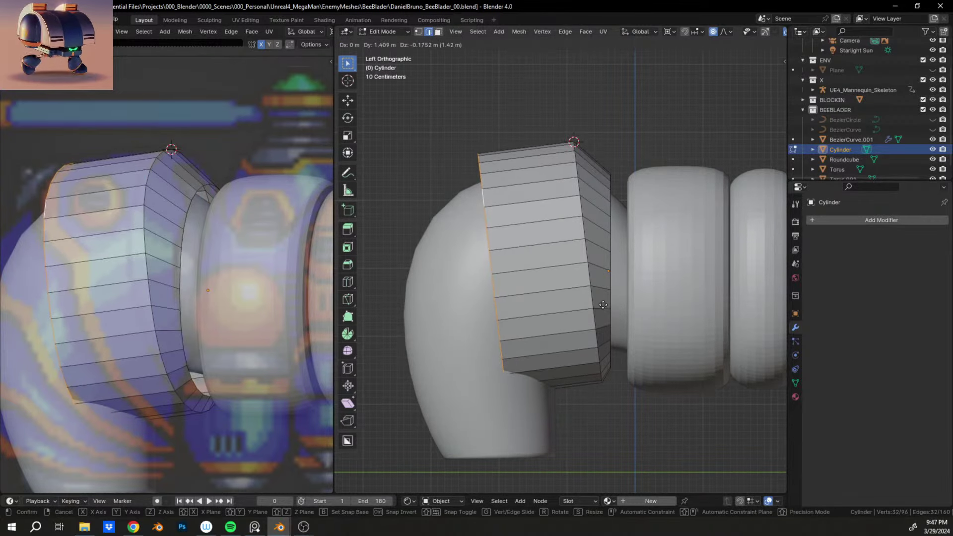
{"action": "left_click", "coordinate": [603, 303]}
Step: Place the 3D cursor at the top of the extruded rim and rotate the rim about -13.3° around it, with a proportional size of 0.54
{"action": "mouse_move", "coordinate": [603, 303]}
{"action": "middle_mouse_down"}
{"action": "mouse_move", "coordinate": [550, 315]}
{"action": "mouse_move", "coordinate": [613, 302]}
{"action": "middle_mouse_up"}
{"action": "scroll", "coordinate": [588, 241], "scroll_direction": "up", "scroll_amount": 6}
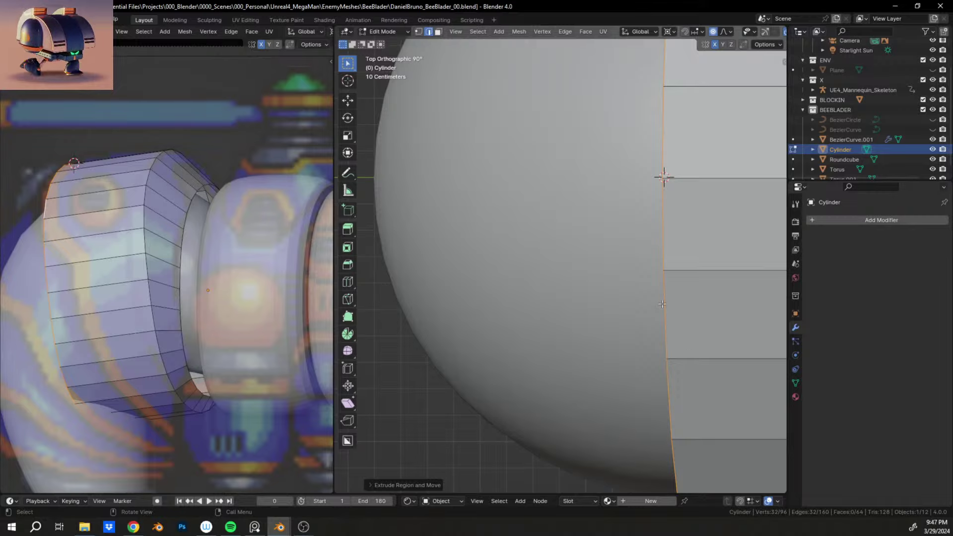
{"action": "scroll", "coordinate": [662, 304], "scroll_direction": "down", "scroll_amount": 6}
{"action": "middle_click_drag", "start_coordinate": [662, 304], "coordinate": [558, 249]}
{"action": "key", "text": "r"}
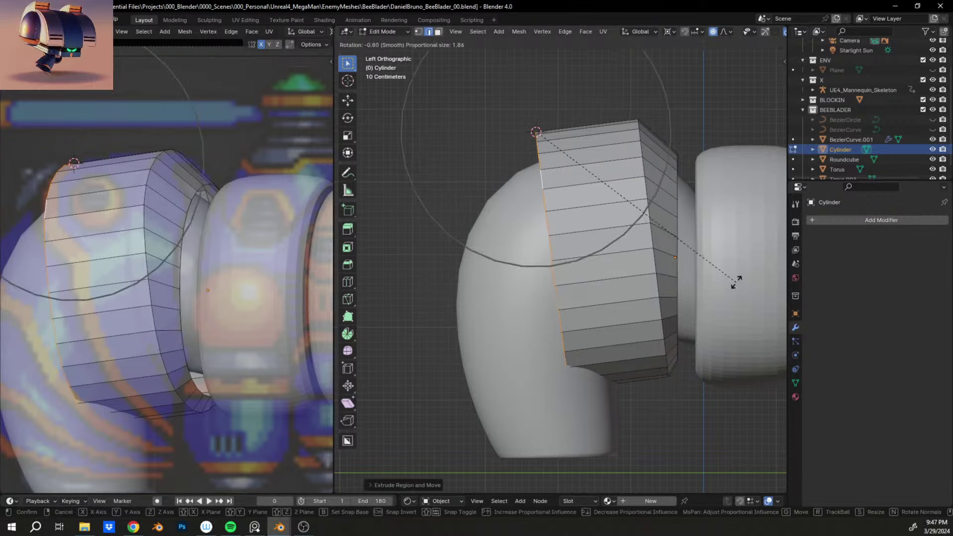
{"action": "scroll", "coordinate": [742, 273], "scroll_direction": "up", "scroll_amount": 10}
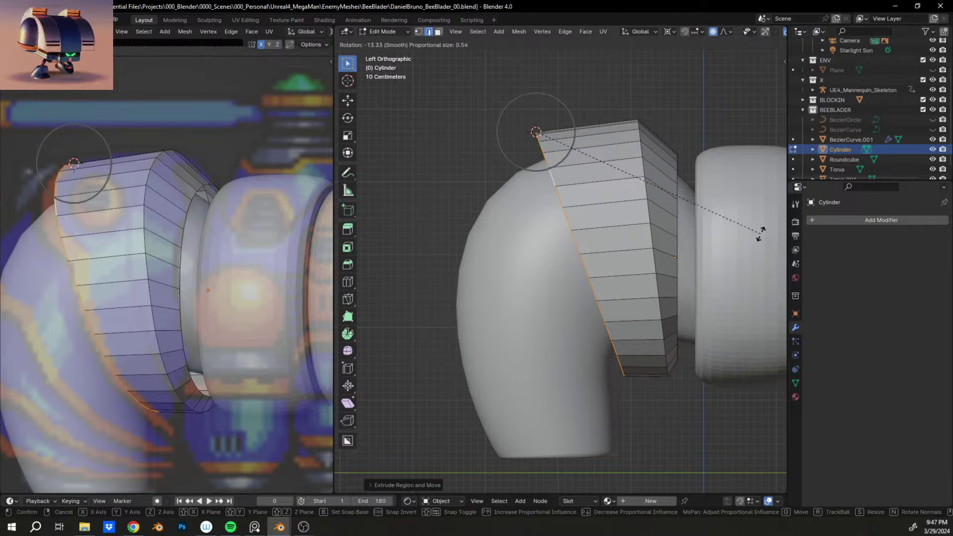
{"action": "left_click", "coordinate": [762, 233]}
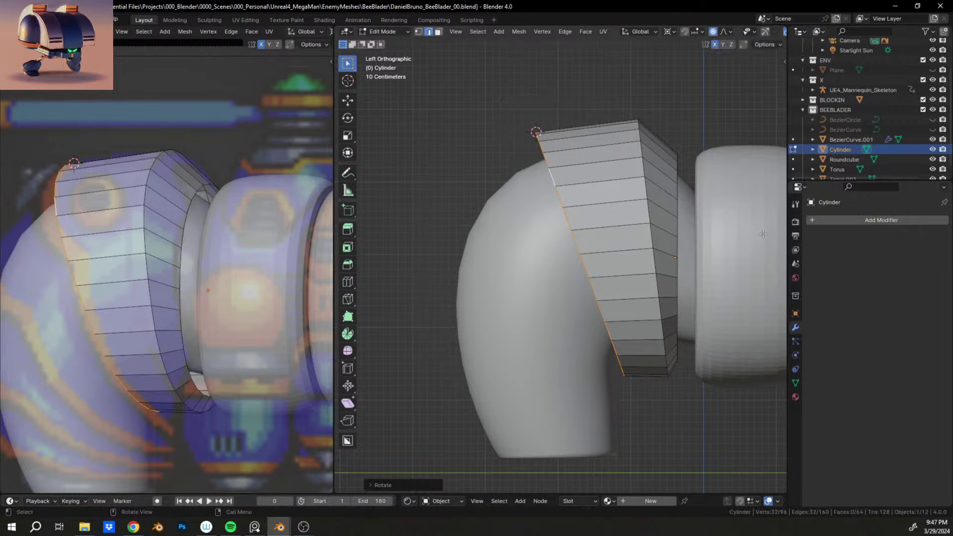
Step: Scale the extruded rim to about 1.11 on every axis except X, and rotate it a further -1.4° or so
{"action": "key", "text": "s"}
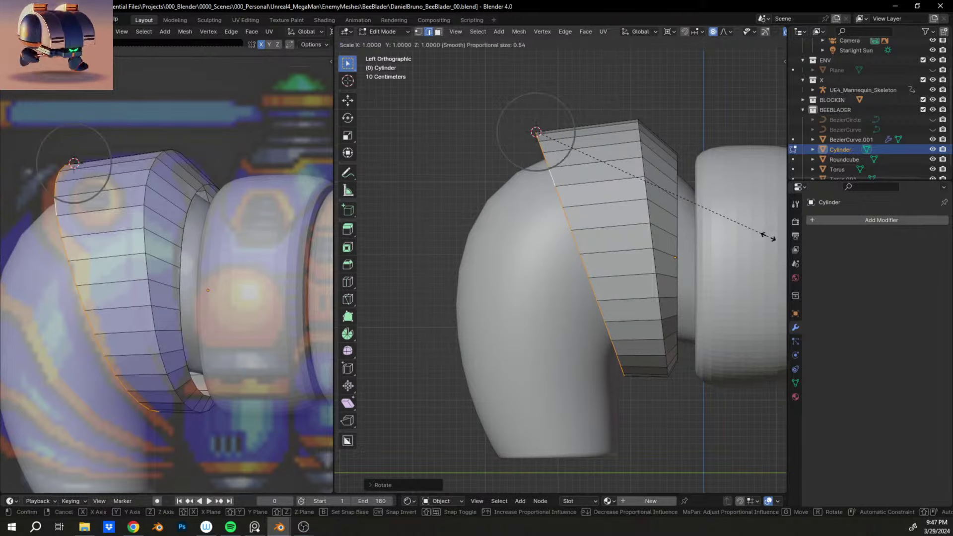
{"action": "key", "text": "shift+x"}
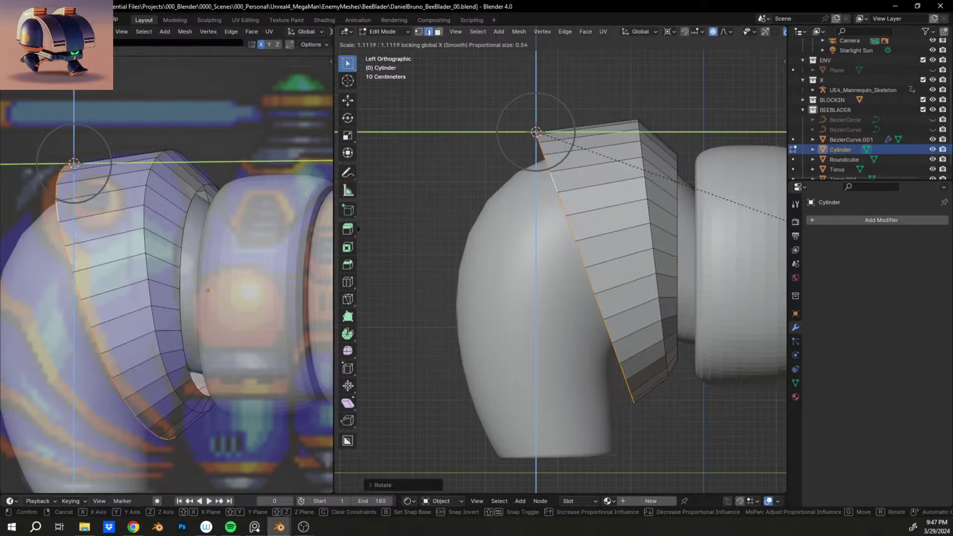
{"action": "left_click", "coordinate": [355, 229]}
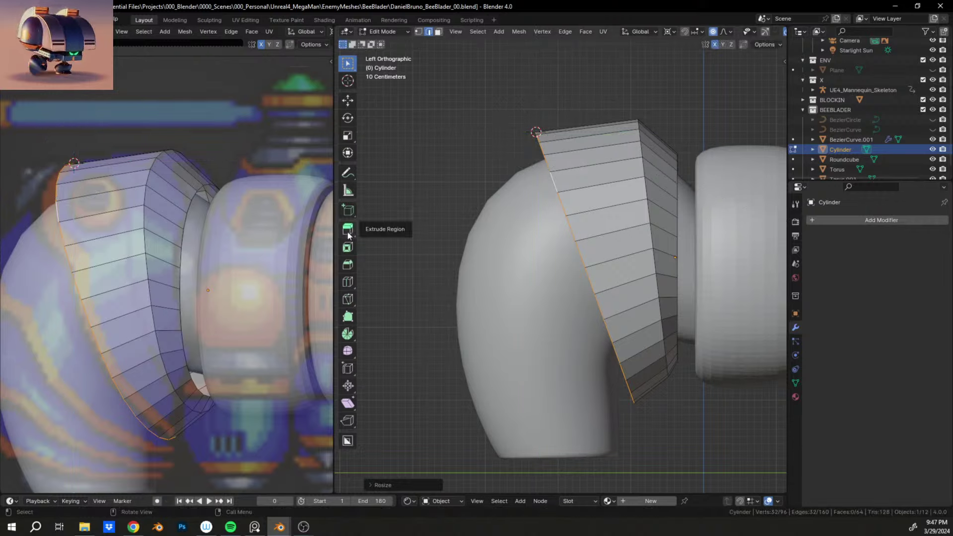
{"action": "key", "text": "r"}
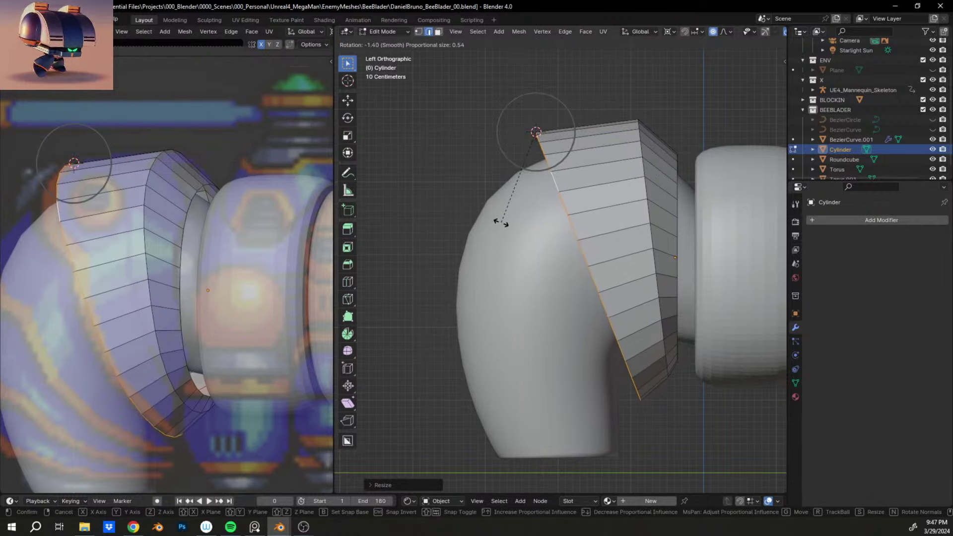
{"action": "left_click", "coordinate": [503, 221]}
Step: Select the extruded rim's middle side edge on both sides and scale them to about 1.08 along X, with a proportional size of 1.15
{"action": "middle_click_drag", "start_coordinate": [543, 285], "coordinate": [254, 280]}
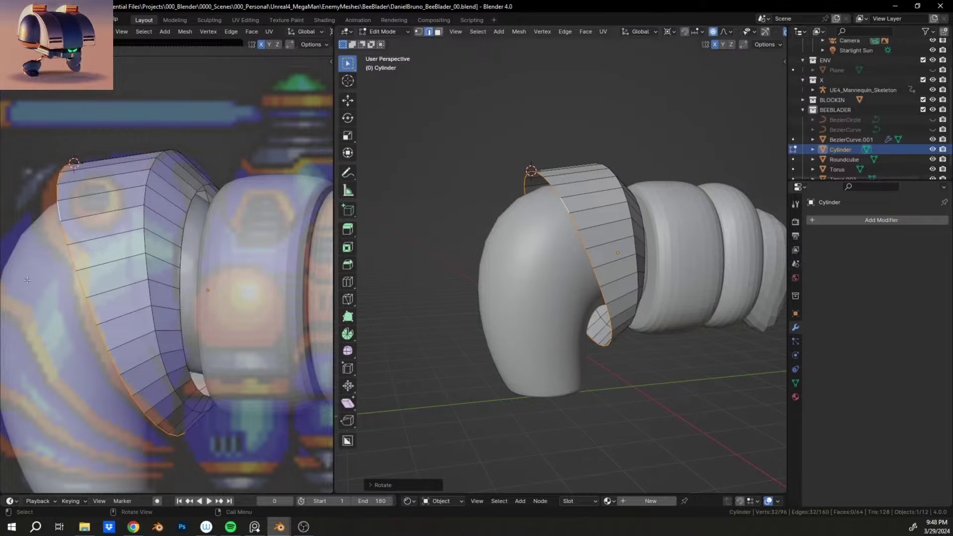
{"action": "scroll", "coordinate": [573, 201], "scroll_direction": "down", "scroll_amount": 2}
{"action": "middle_click_drag", "start_coordinate": [573, 201], "coordinate": [656, 221]}
{"action": "scroll", "coordinate": [595, 207], "scroll_direction": "up", "scroll_amount": 2}
{"action": "left_click", "coordinate": [560, 256]}
{"action": "scroll", "coordinate": [543, 244], "scroll_direction": "down", "scroll_amount": 1}
{"action": "mouse_move", "coordinate": [588, 241]}
{"action": "middle_mouse_down"}
{"action": "mouse_move", "coordinate": [507, 255]}
{"action": "mouse_move", "coordinate": [516, 246]}
{"action": "mouse_move", "coordinate": [627, 234]}
{"action": "mouse_move", "coordinate": [602, 238]}
{"action": "middle_mouse_up"}
{"action": "middle_click_drag", "start_coordinate": [474, 249], "coordinate": [621, 260], "text": "shift"}
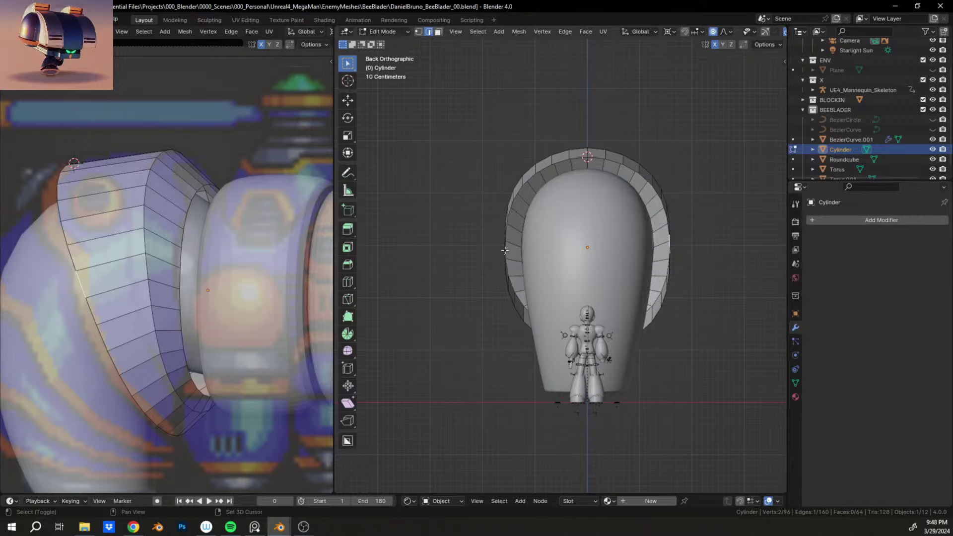
{"action": "middle_click_drag", "start_coordinate": [554, 267], "coordinate": [550, 212]}
{"action": "scroll", "coordinate": [713, 31], "scroll_direction": "down", "scroll_amount": 5}
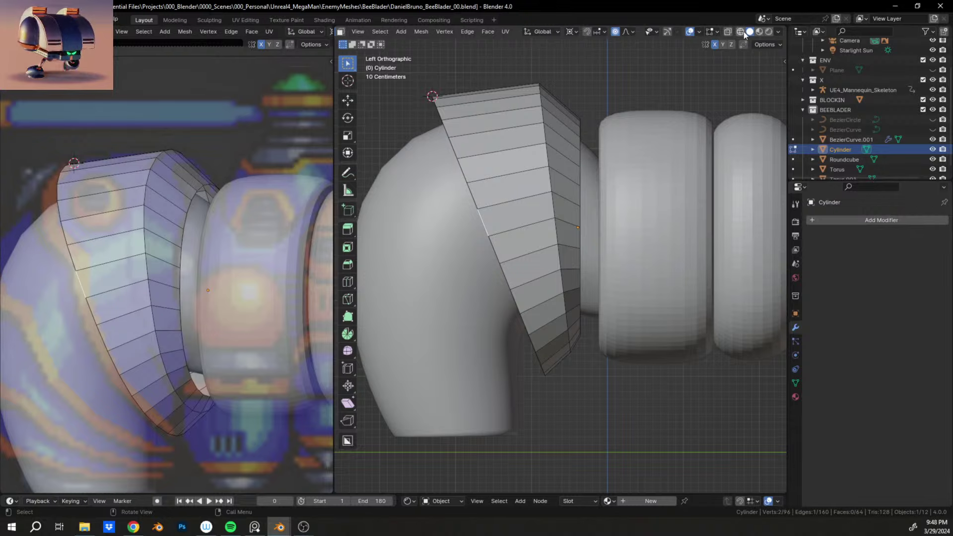
{"action": "left_click", "coordinate": [729, 33]}
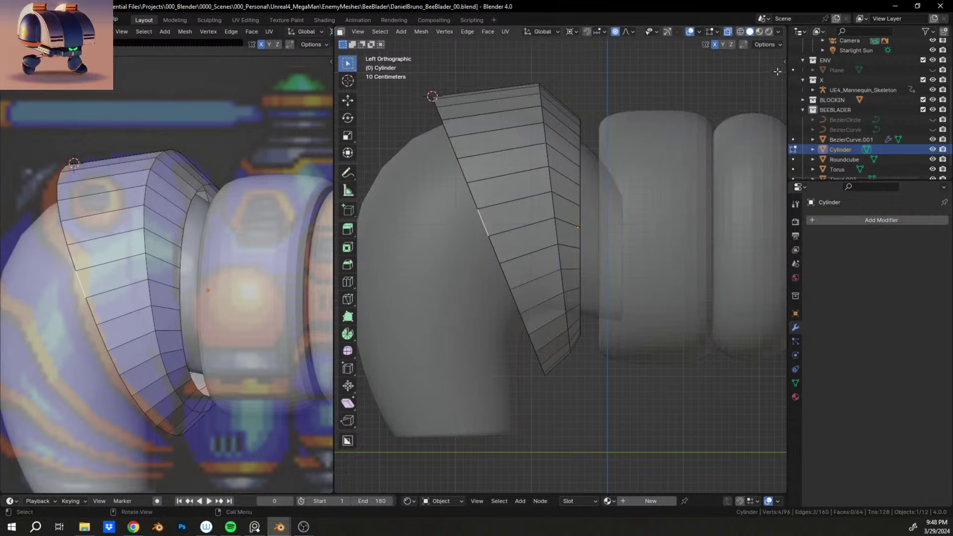
{"action": "left_click", "coordinate": [724, 31]}
{"action": "middle_click_drag", "start_coordinate": [645, 224], "coordinate": [629, 276]}
{"action": "key", "text": "s"}
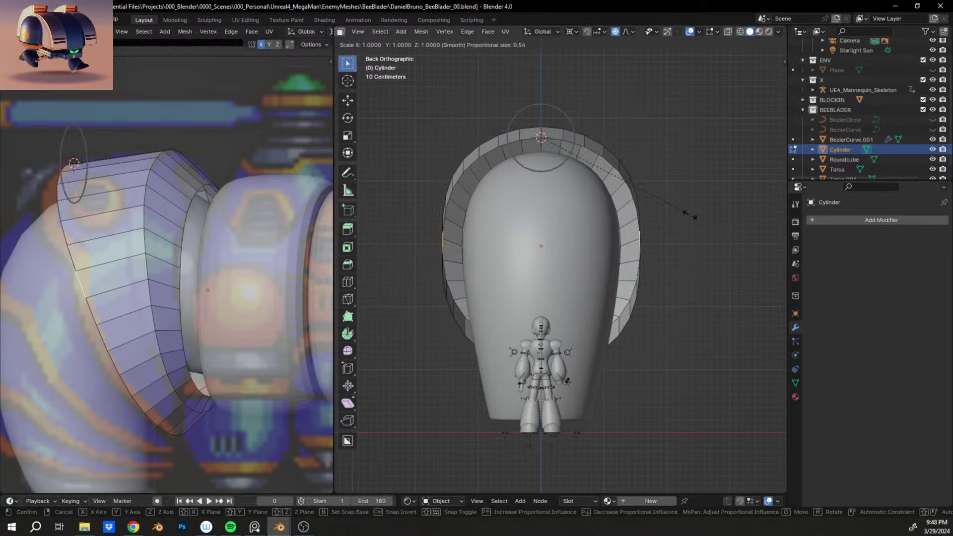
{"action": "key", "text": "x"}
{"action": "scroll", "coordinate": [690, 214], "scroll_direction": "down", "scroll_amount": 3}
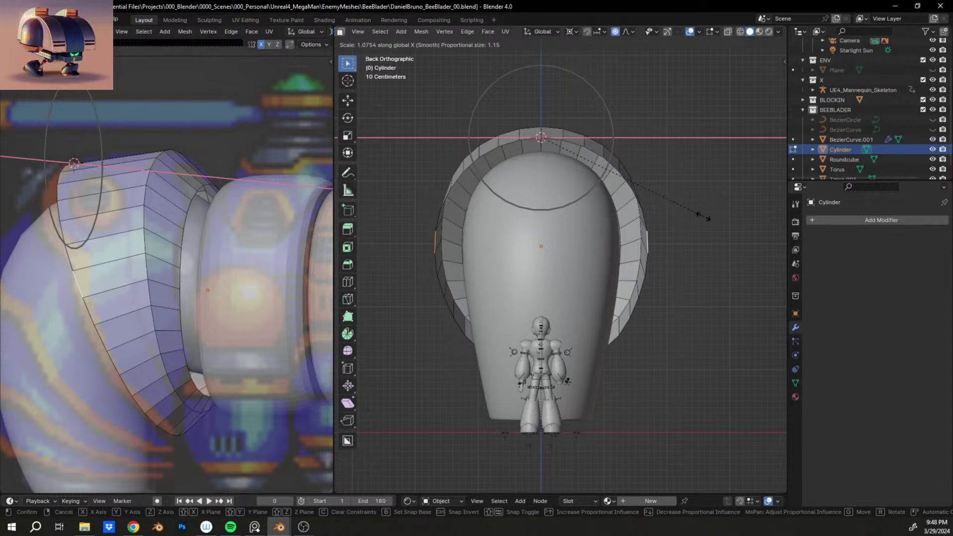
{"action": "left_click", "coordinate": [703, 217]}
Step: Add one centered edge loop around the wide extruded section of the band, without sliding it
{"action": "middle_click_drag", "start_coordinate": [572, 245], "coordinate": [662, 199]}
{"action": "scroll", "coordinate": [662, 199], "scroll_direction": "down", "scroll_amount": 1}
{"action": "scroll", "coordinate": [164, 336], "scroll_direction": "down", "scroll_amount": 2}
{"action": "scroll", "coordinate": [142, 339], "scroll_direction": "up", "scroll_amount": 1}
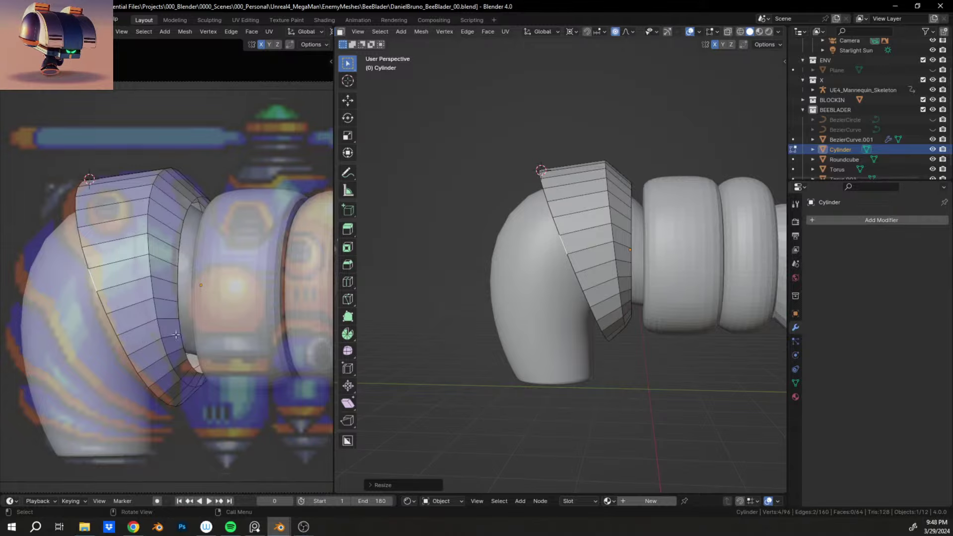
{"action": "scroll", "coordinate": [570, 268], "scroll_direction": "up", "scroll_amount": 3}
{"action": "middle_click_drag", "start_coordinate": [583, 248], "coordinate": [599, 292]}
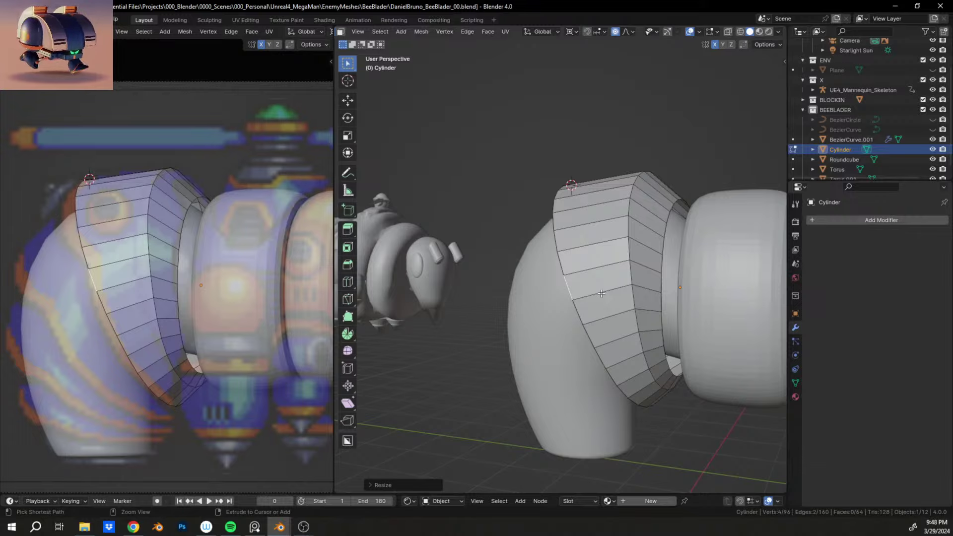
{"action": "key", "text": "ctrl+r"}
{"action": "left_click", "coordinate": [601, 293]}
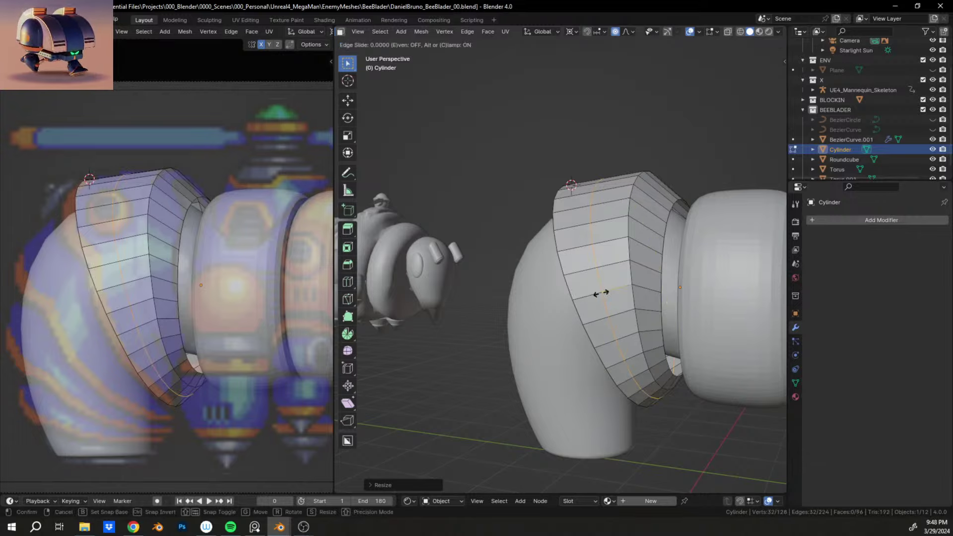
{"action": "right_click", "coordinate": [605, 297]}
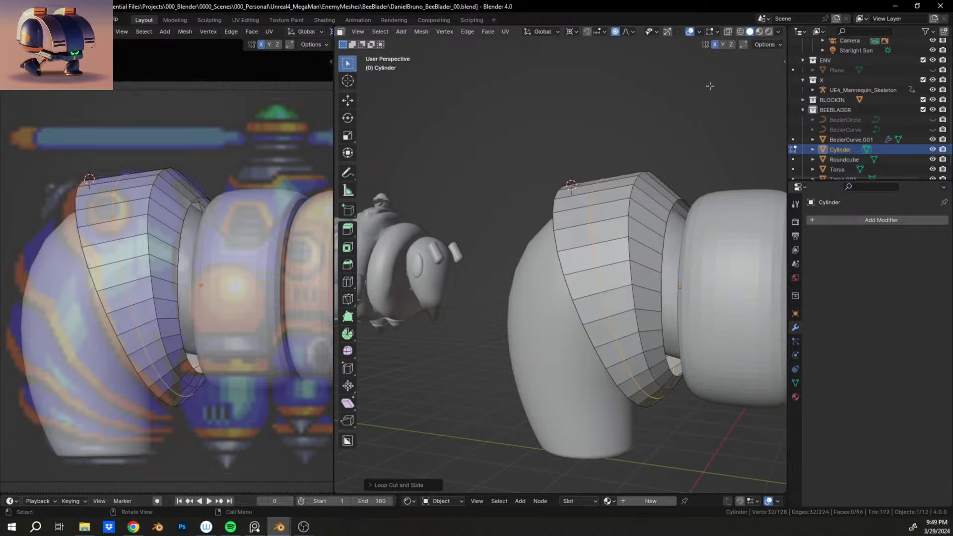
Step: Scale the new middle edge loop up slightly using individual origins with proportional editing off, and return to Object Mode
{"action": "left_click", "coordinate": [576, 32]}
{"action": "left_click", "coordinate": [603, 80]}
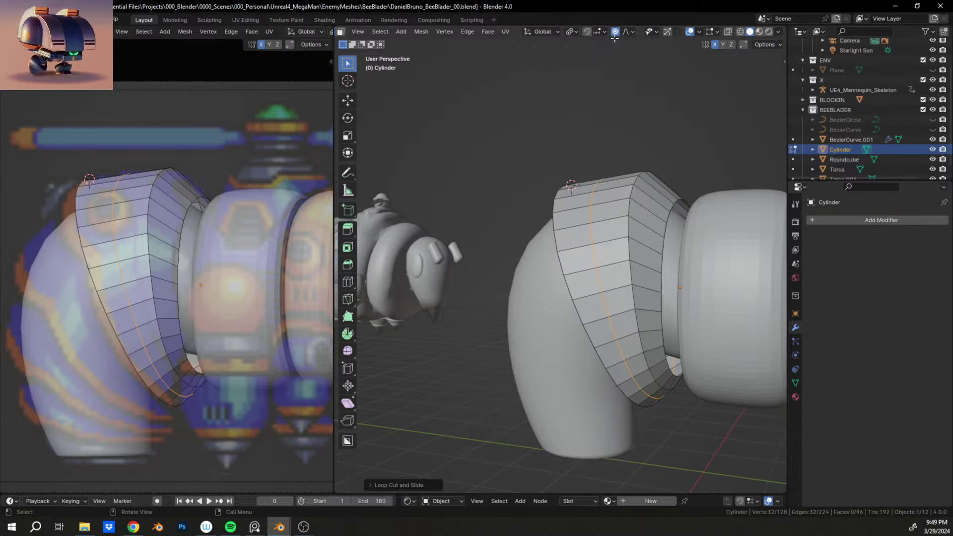
{"action": "left_click", "coordinate": [647, 73]}
{"action": "left_click", "coordinate": [594, 250], "text": "alt"}
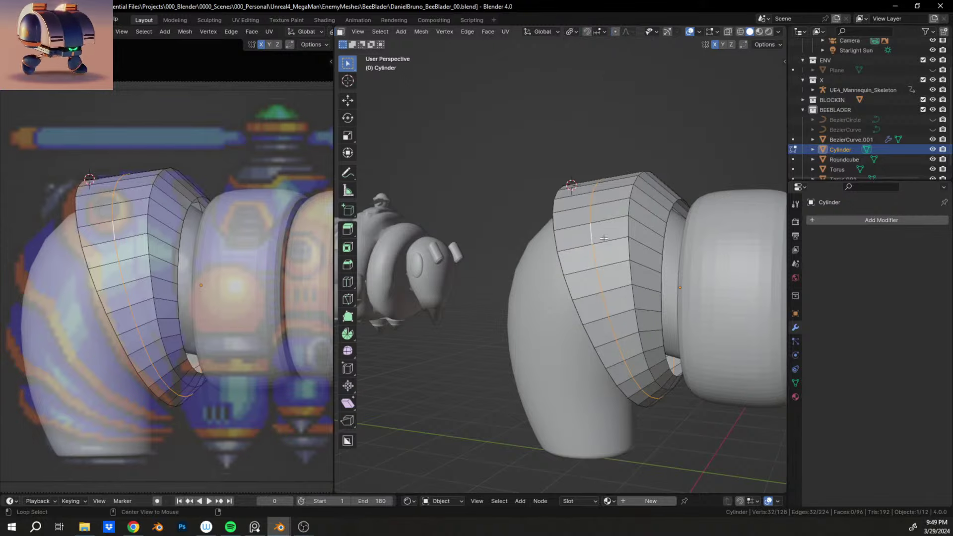
{"action": "key", "text": "s"}
{"action": "left_click", "coordinate": [710, 219]}
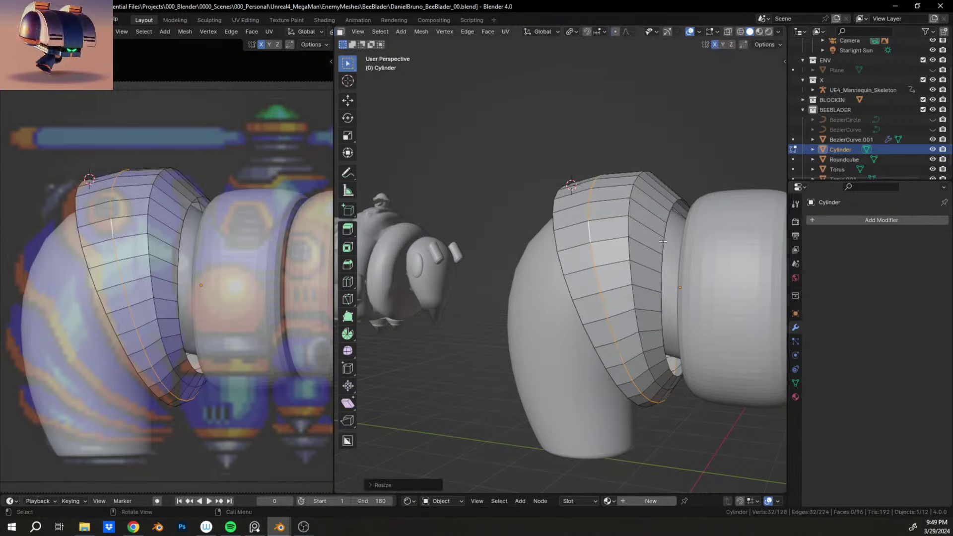
{"action": "middle_click_drag", "start_coordinate": [574, 261], "coordinate": [600, 270]}
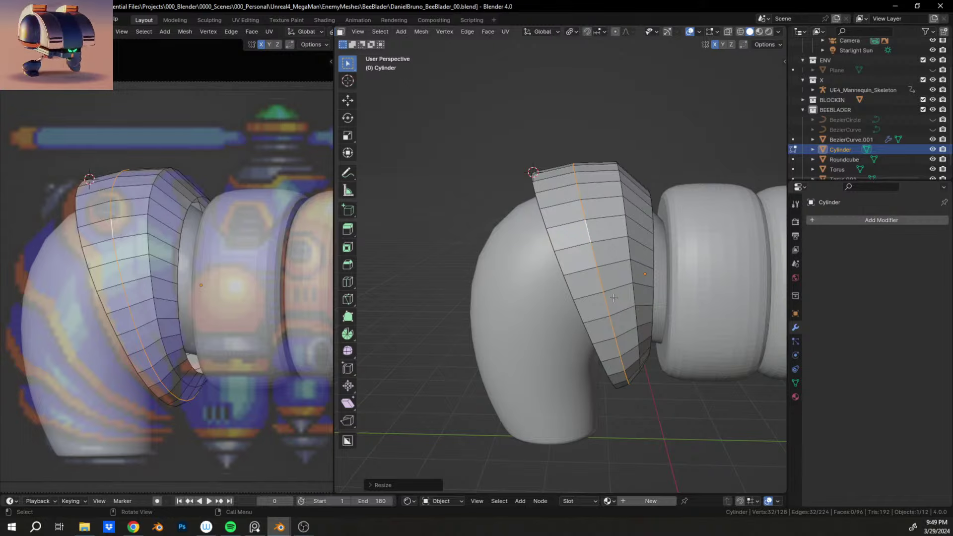
{"action": "key", "text": "Tab"}
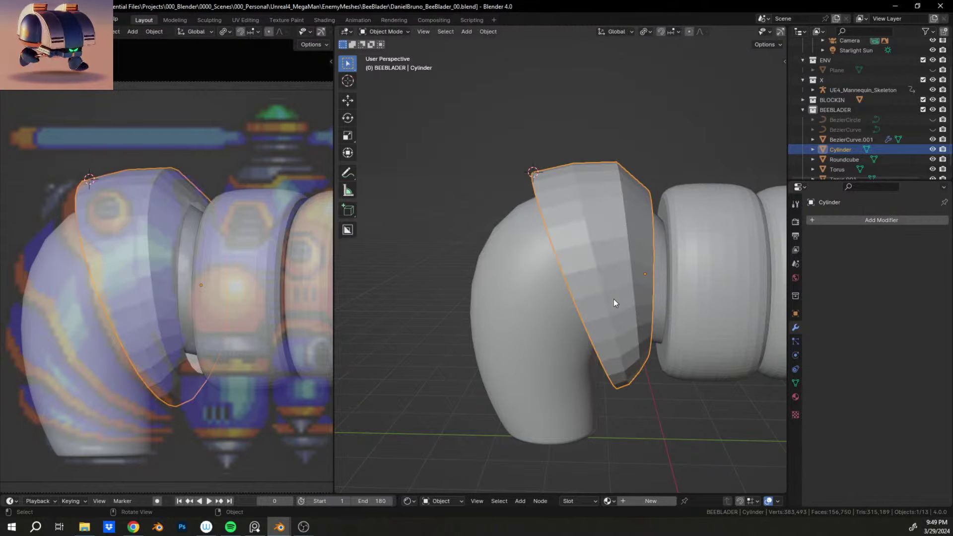
Step: Duplicate the collar in place in the left orthographic view and scale the copy to about 0.90
{"action": "mouse_move", "coordinate": [613, 299]}
{"action": "middle_mouse_down"}
{"action": "mouse_move", "coordinate": [620, 290]}
{"action": "mouse_move", "coordinate": [590, 263]}
{"action": "mouse_move", "coordinate": [610, 282]}
{"action": "mouse_move", "coordinate": [561, 287]}
{"action": "mouse_move", "coordinate": [621, 289]}
{"action": "middle_mouse_up"}
{"action": "key", "text": "shift+d"}
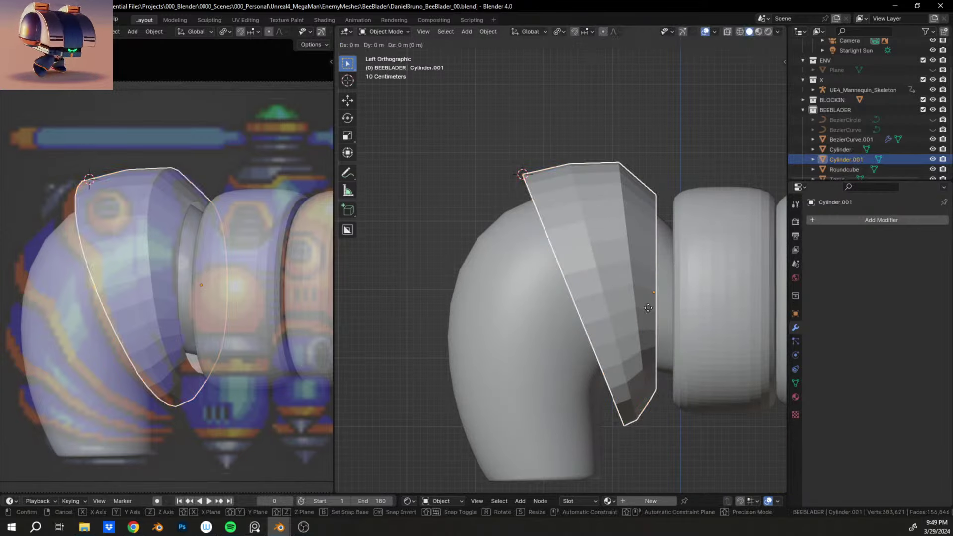
{"action": "right_click", "coordinate": [648, 312]}
{"action": "key", "text": "s"}
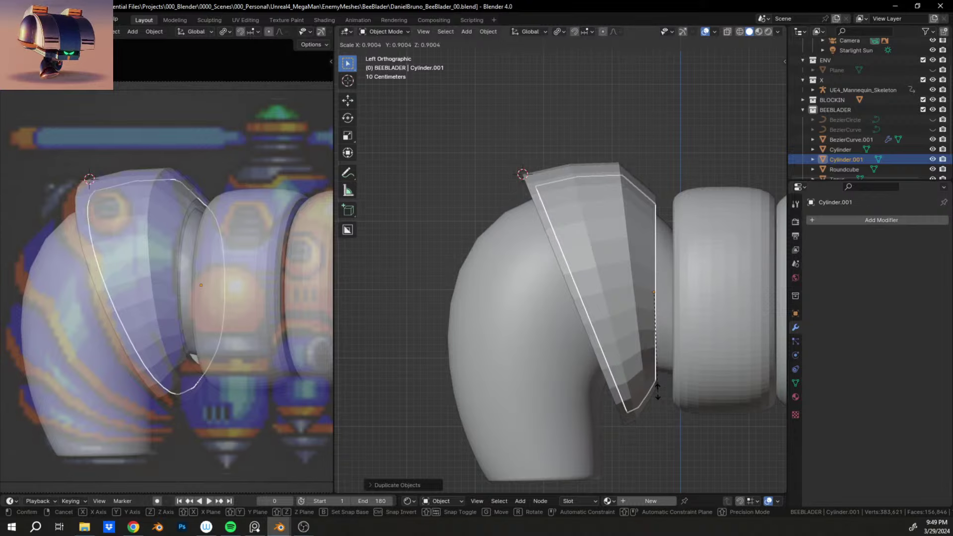
{"action": "left_click", "coordinate": [657, 392]}
Step: Move the duplicated collar about 0.05 m along Y and about -0.37 m along Z
{"action": "key", "text": "g"}
{"action": "key", "text": "y"}
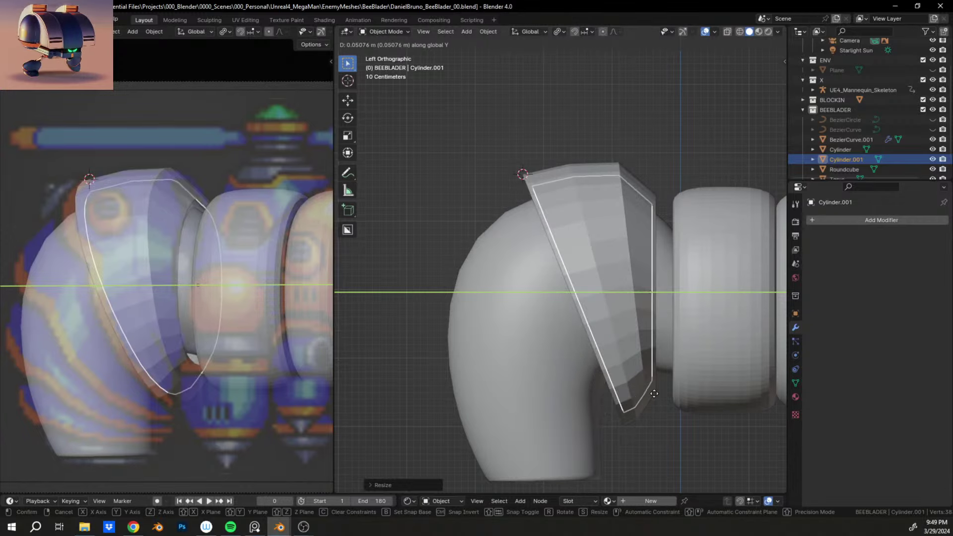
{"action": "left_click", "coordinate": [655, 394]}
{"action": "key", "text": "g"}
{"action": "key", "text": "y"}
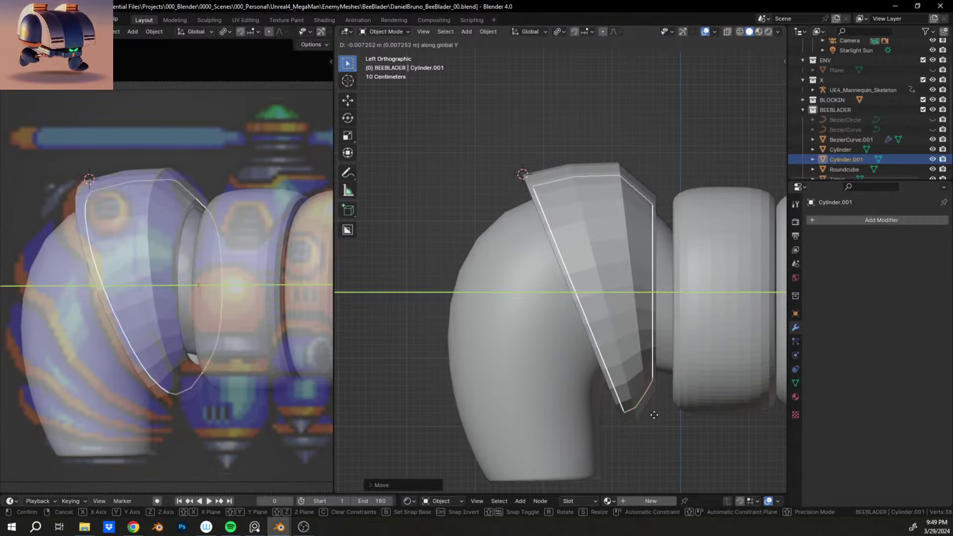
{"action": "key", "text": "z"}
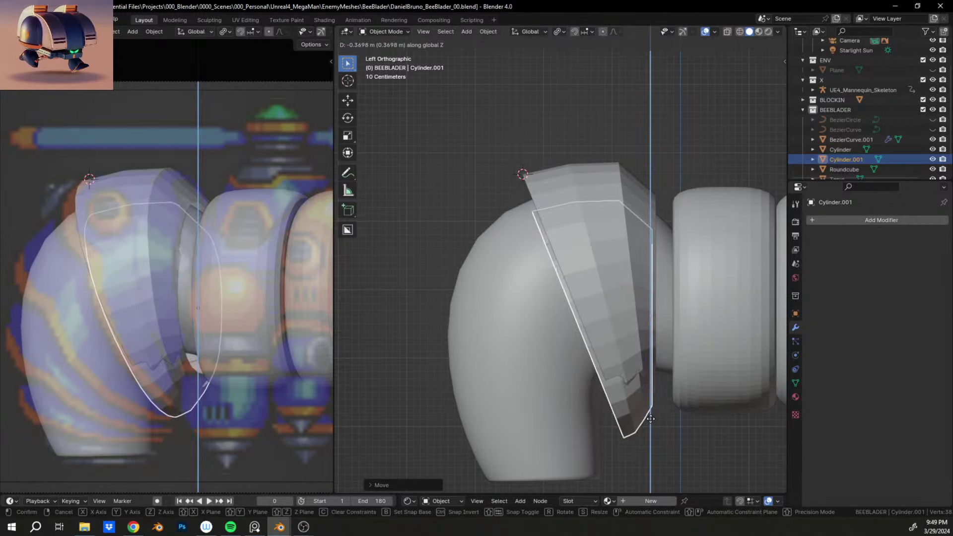
{"action": "left_click", "coordinate": [649, 422]}
Step: Shift the duplicated collar about 0.2 m further along Y over the tail body, and fine-tune its Z and Y position
{"action": "key", "text": "g"}
{"action": "key", "text": "y"}
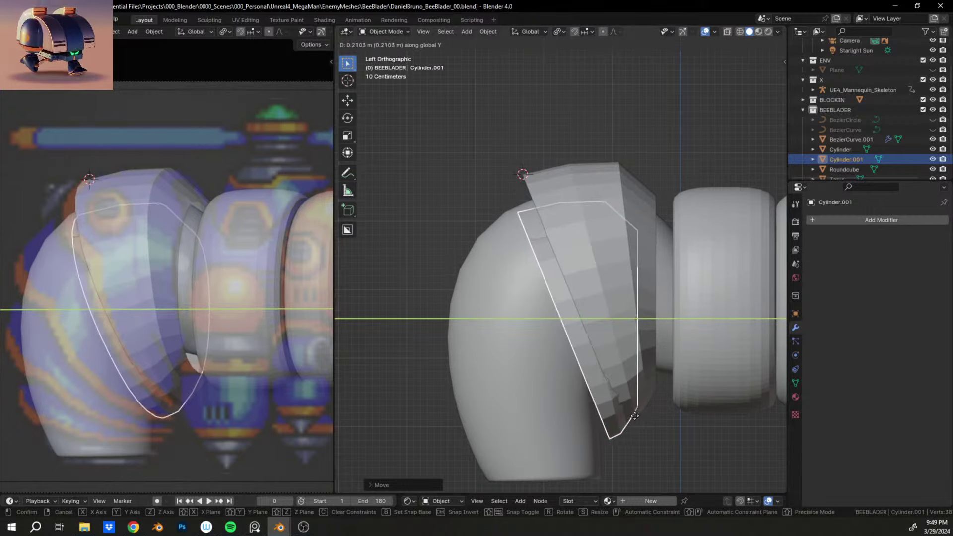
{"action": "left_click", "coordinate": [634, 416]}
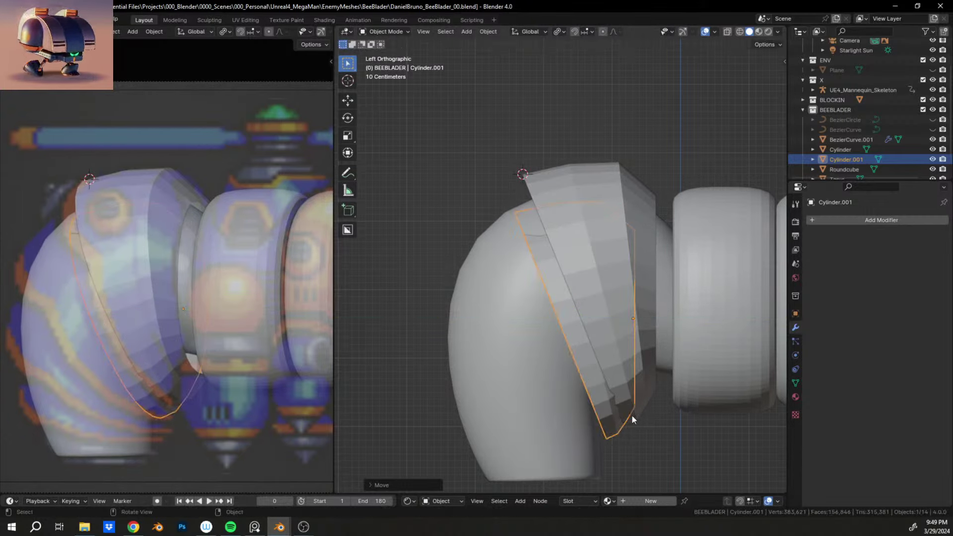
{"action": "key", "text": "g"}
{"action": "key", "text": "z"}
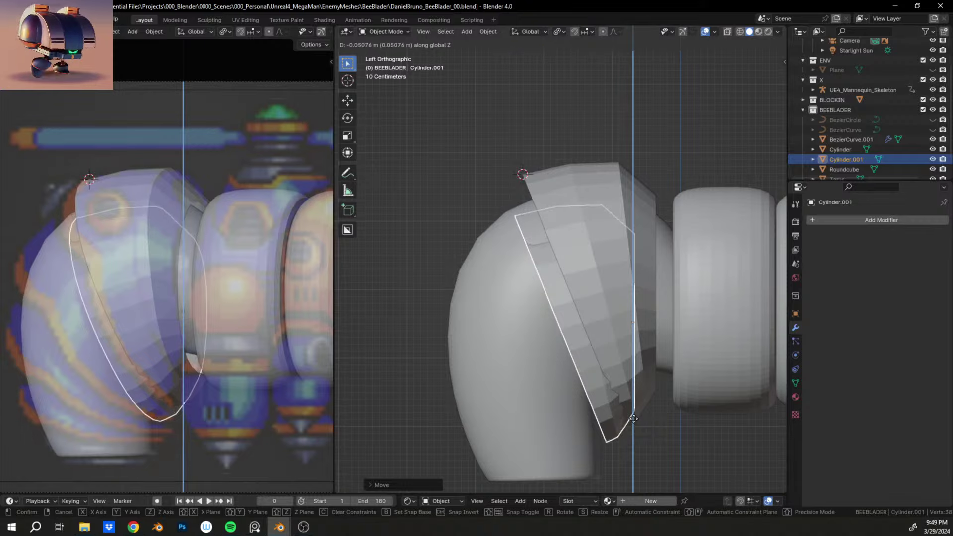
{"action": "left_click", "coordinate": [634, 422]}
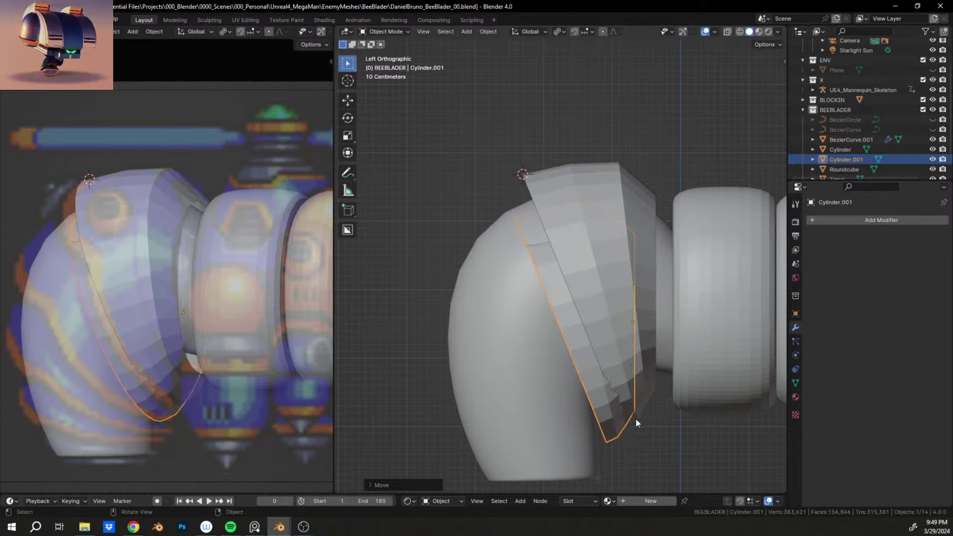
{"action": "key", "text": "g"}
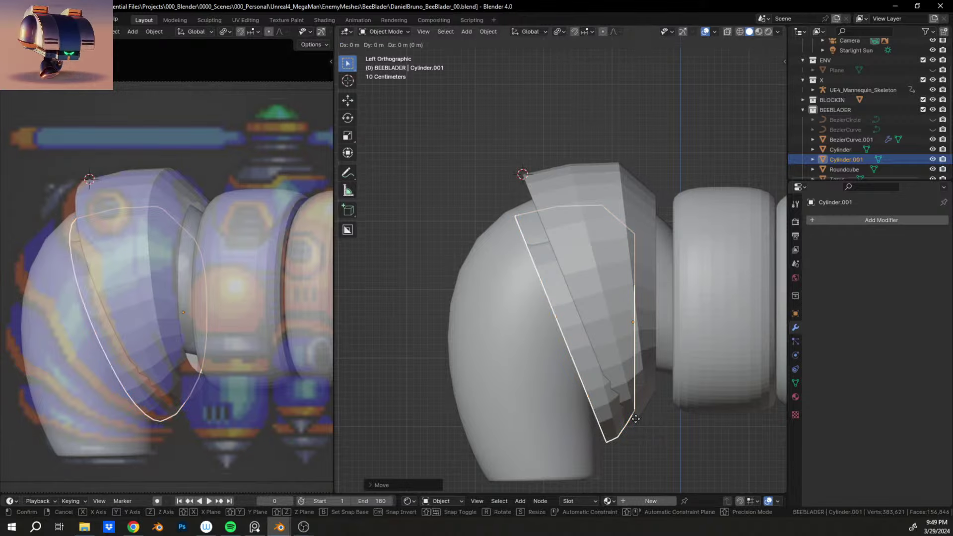
{"action": "key", "text": "z"}
{"action": "left_click", "coordinate": [635, 415]}
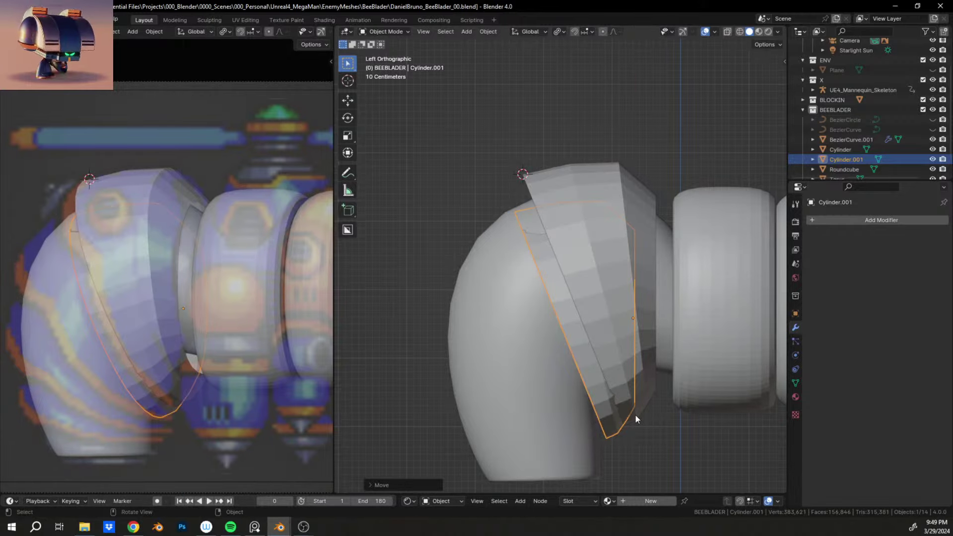
{"action": "key", "text": "g"}
{"action": "key", "text": "y"}
{"action": "left_click", "coordinate": [633, 415]}
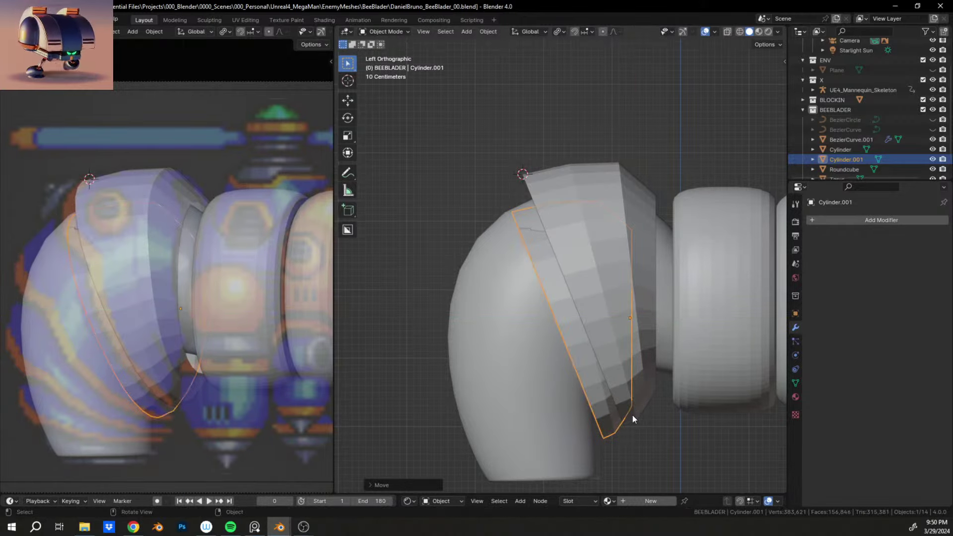
Step: Place the 3D cursor on the lowest point of the duplicated collar's rim and set the transform pivot point to 3D Cursor
{"action": "middle_click_drag", "start_coordinate": [611, 420], "coordinate": [501, 305]}
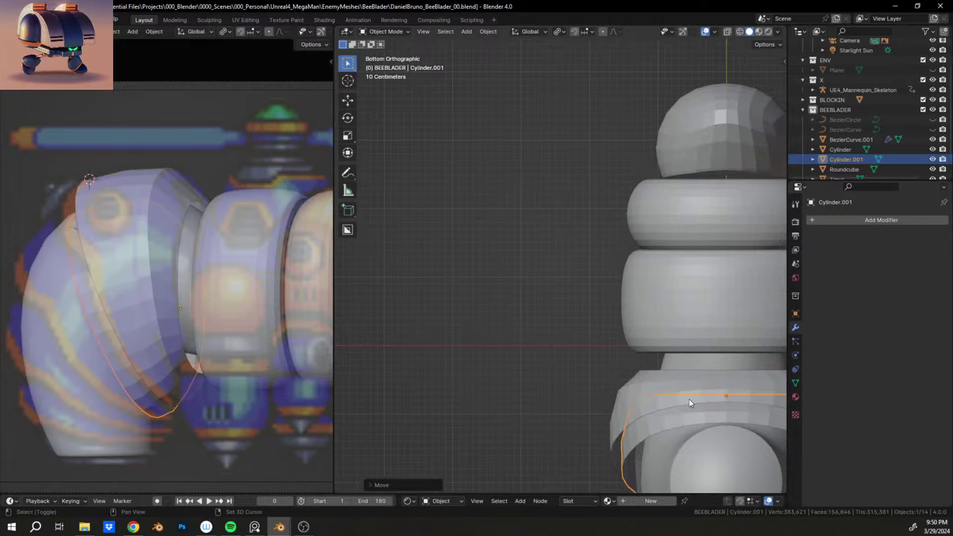
{"action": "middle_click_drag", "start_coordinate": [689, 399], "coordinate": [565, 296], "text": "shift"}
{"action": "scroll", "coordinate": [570, 317], "scroll_direction": "up", "scroll_amount": 5}
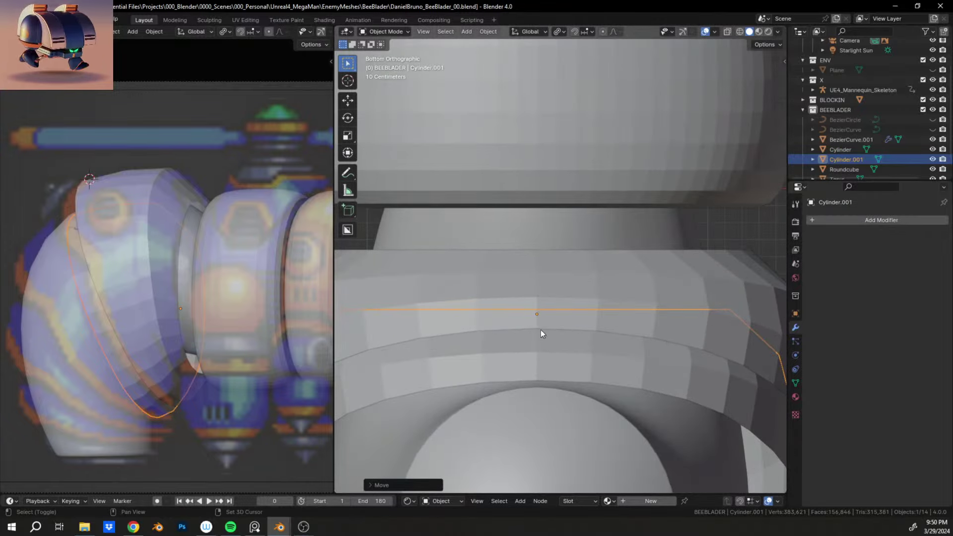
{"action": "middle_click_drag", "start_coordinate": [538, 378], "coordinate": [632, 110]}
{"action": "left_click", "coordinate": [560, 31]}
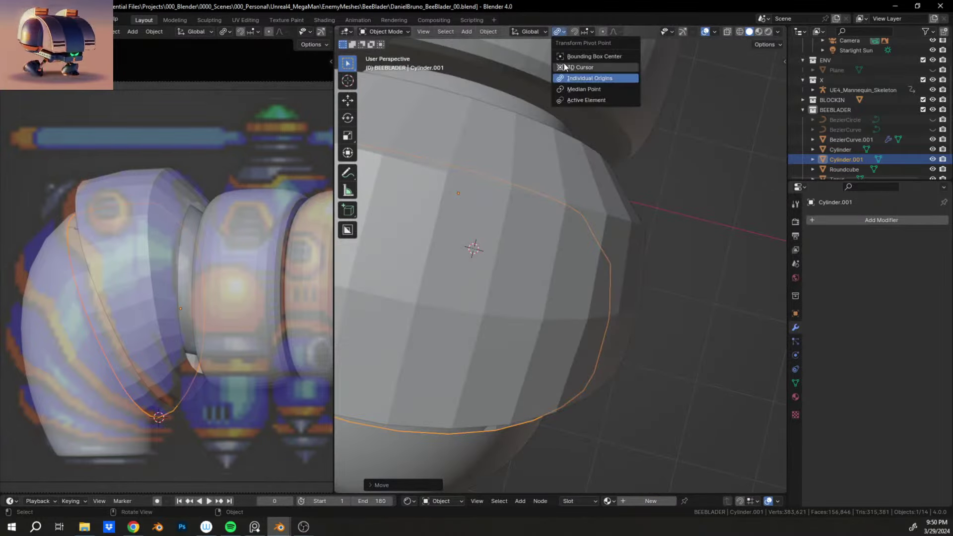
{"action": "left_click", "coordinate": [583, 68]}
Step: In the left view, rotate the duplicated collar about -21° around the 3D cursor and scale it up to about 1.11
{"action": "middle_click_drag", "start_coordinate": [589, 287], "coordinate": [516, 271]}
{"action": "scroll", "coordinate": [487, 257], "scroll_direction": "down", "scroll_amount": 1}
{"action": "middle_click_drag", "start_coordinate": [516, 271], "coordinate": [516, 169], "text": "shift"}
{"action": "scroll", "coordinate": [532, 202], "scroll_direction": "up", "scroll_amount": 2}
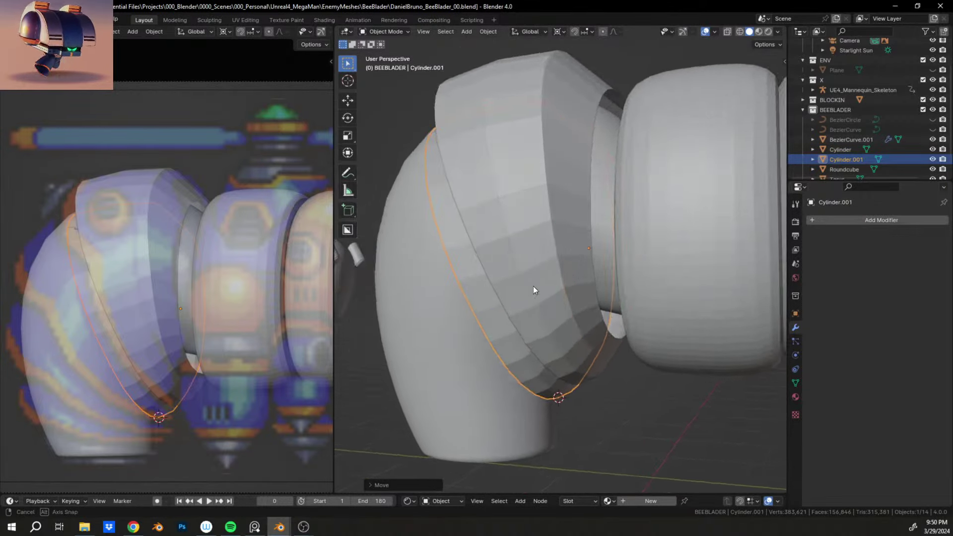
{"action": "middle_click_drag", "start_coordinate": [533, 286], "coordinate": [662, 242], "text": "alt"}
{"action": "scroll", "coordinate": [598, 319], "scroll_direction": "down", "scroll_amount": 3}
{"action": "middle_click_drag", "start_coordinate": [580, 252], "coordinate": [592, 317], "text": "shift"}
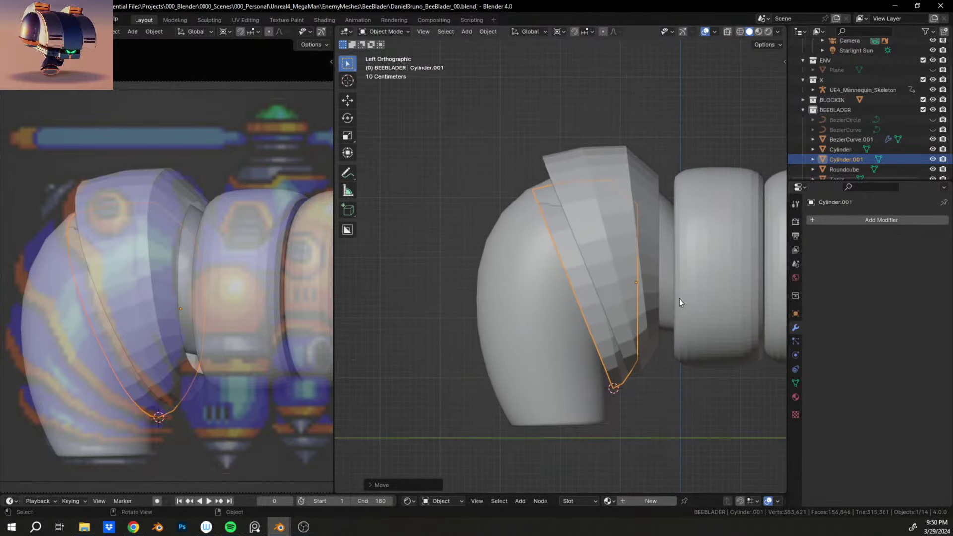
{"action": "key", "text": "r"}
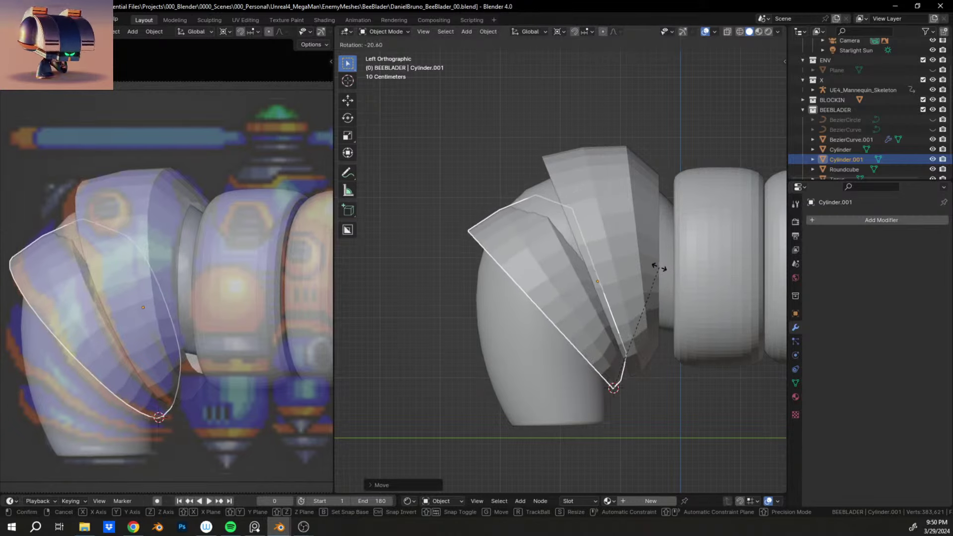
{"action": "left_click", "coordinate": [658, 268]}
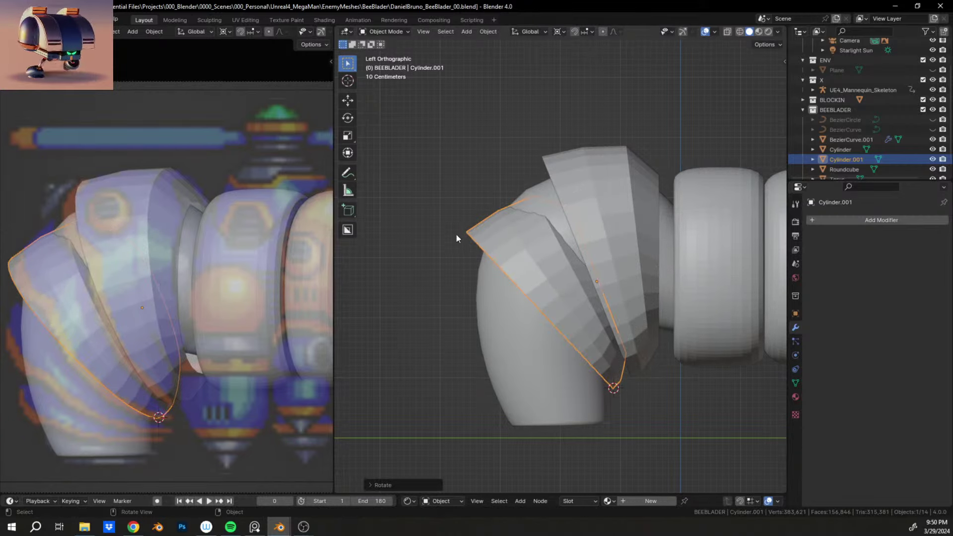
{"action": "key", "text": "s"}
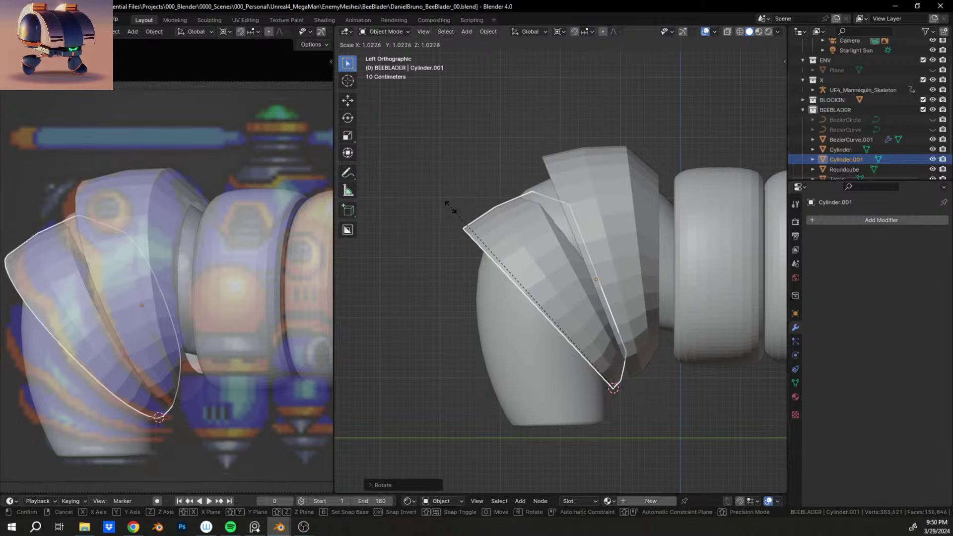
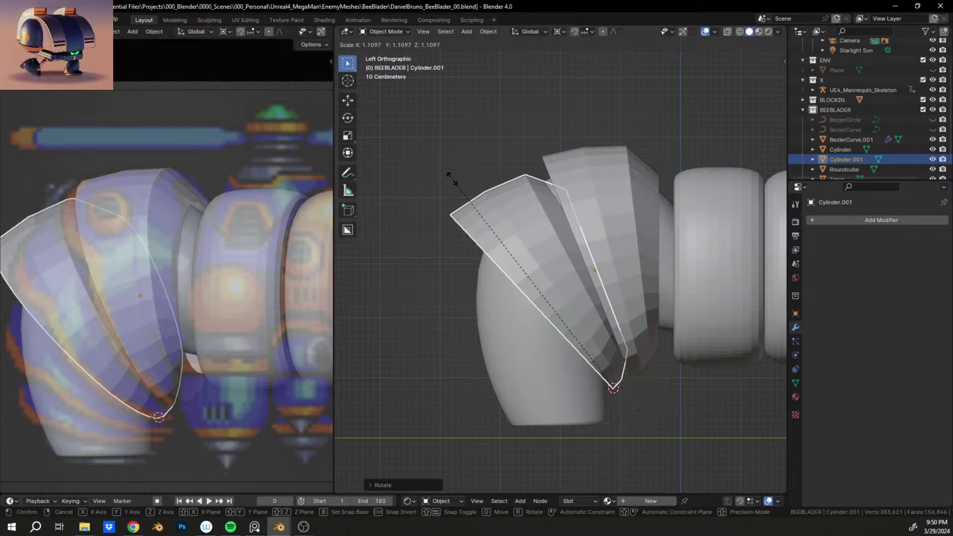
Step: Scale the Cylinder.001 segment up by about 1.11 around the 3D cursor and open its mesh for editing
{"action": "left_click", "coordinate": [456, 177]}
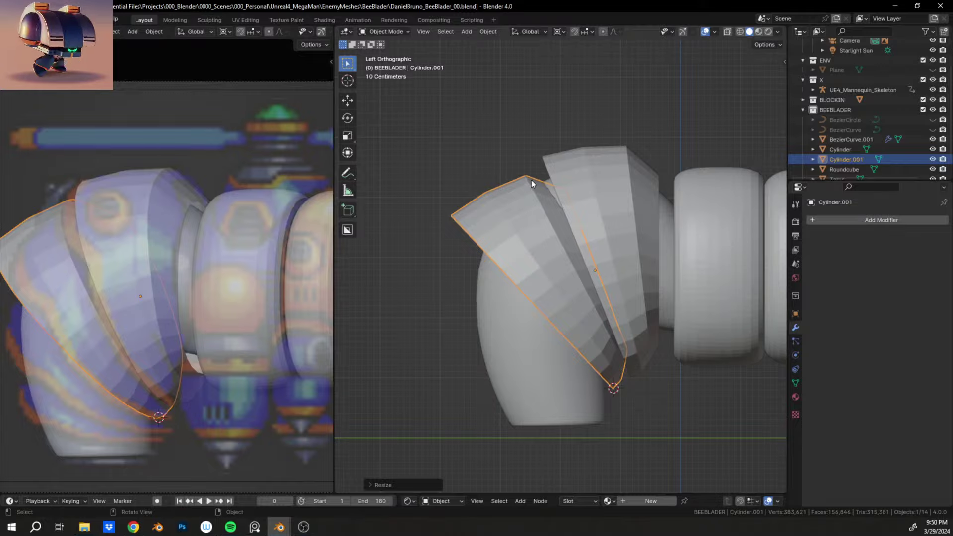
{"action": "middle_click_drag", "start_coordinate": [550, 183], "coordinate": [561, 260]}
{"action": "key", "text": "Tab"}
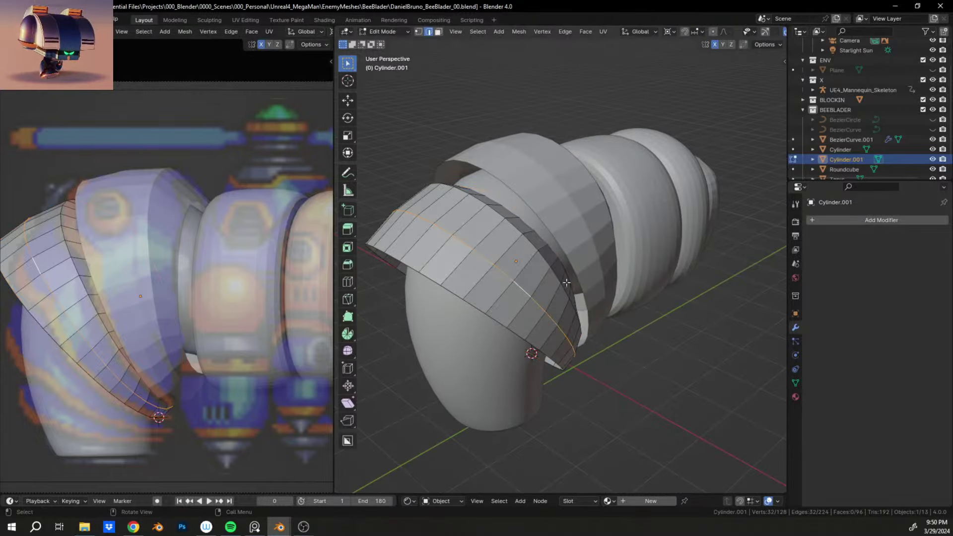
Step: Isolate Cylinder.001, select the edge loop of its opening facing the neighbouring segment, and place the 3D cursor on that loop's lowest vertex
{"action": "scroll", "coordinate": [402, 221], "scroll_direction": "up", "scroll_amount": 6}
{"action": "middle_click_drag", "start_coordinate": [402, 221], "coordinate": [520, 264]}
{"action": "scroll", "coordinate": [520, 265], "scroll_direction": "down", "scroll_amount": 4}
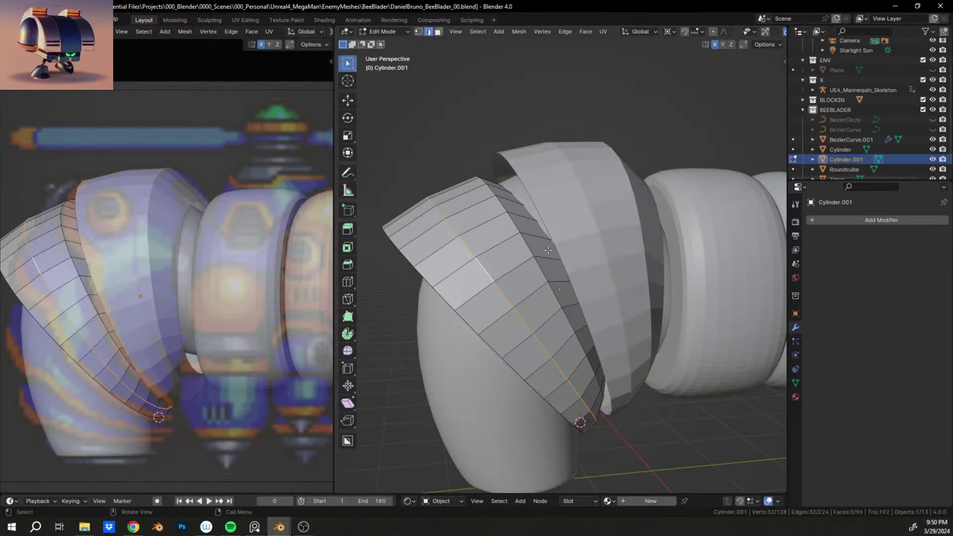
{"action": "key", "text": "KP_Divide"}
{"action": "middle_click_drag", "start_coordinate": [607, 191], "coordinate": [604, 167]}
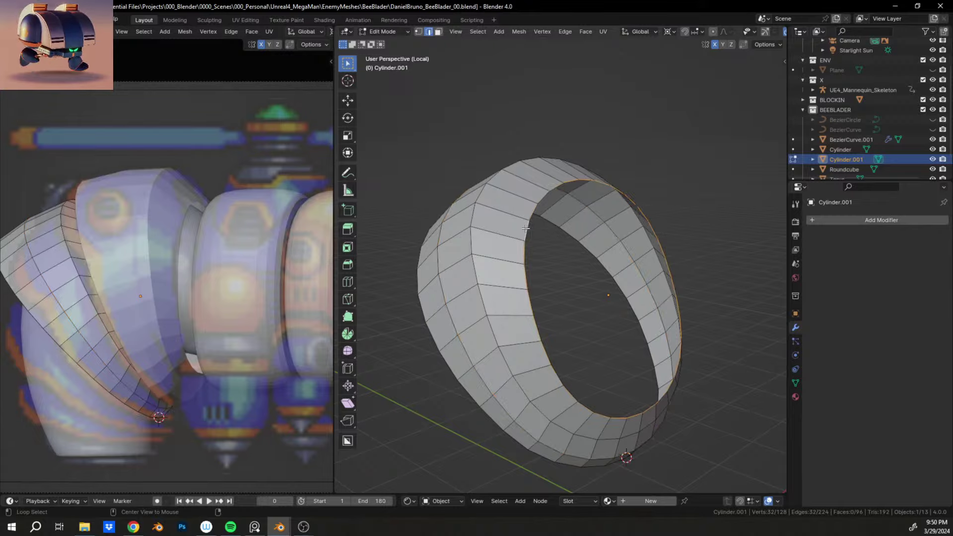
{"action": "middle_click_drag", "start_coordinate": [524, 228], "coordinate": [603, 337]}
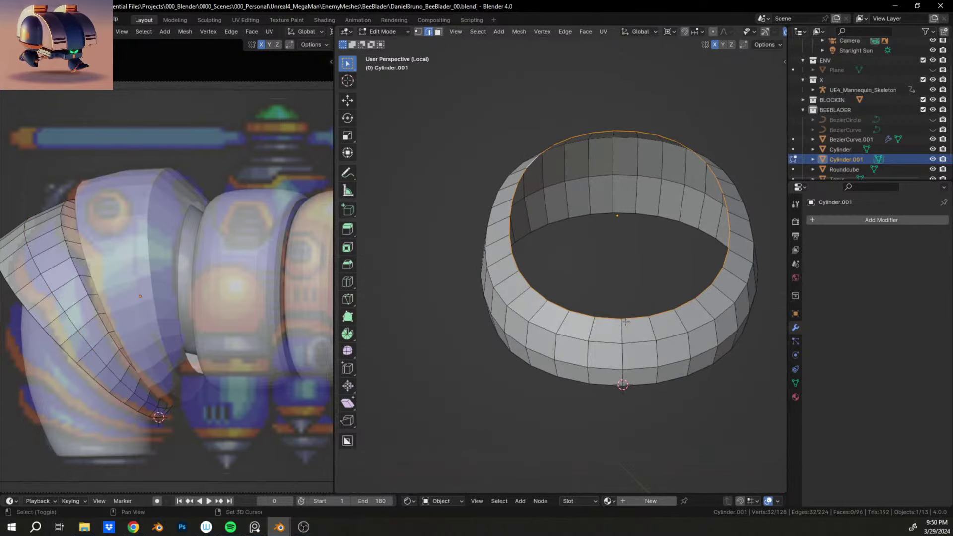
{"action": "middle_click_drag", "start_coordinate": [550, 296], "coordinate": [505, 294]}
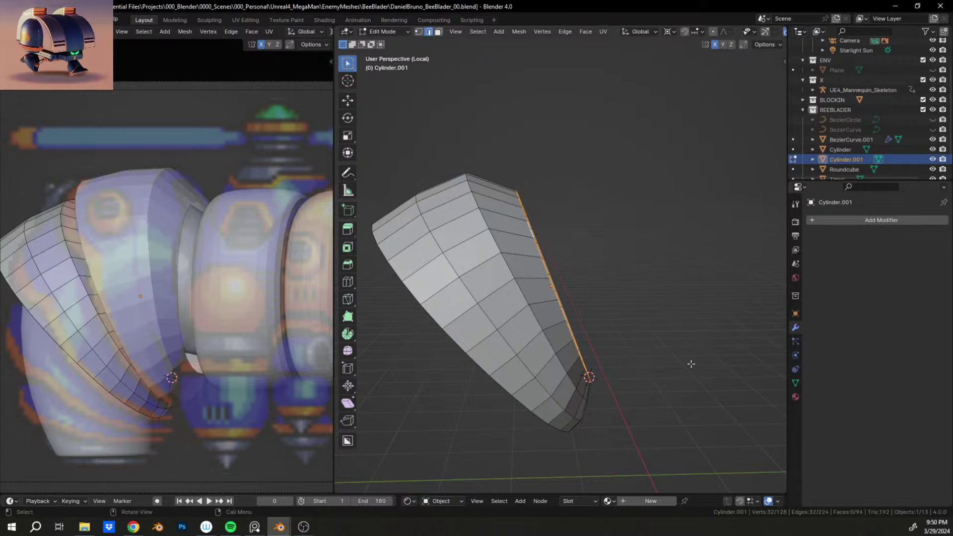
Step: Scale the selected opening edge loop by about 1.14 around the 3D cursor in the left side view, with the other segments shown
{"action": "key", "text": "KP_Divide"}
{"action": "middle_click_drag", "start_coordinate": [621, 377], "coordinate": [522, 309], "text": "alt"}
{"action": "key", "text": "KP_Divide"}
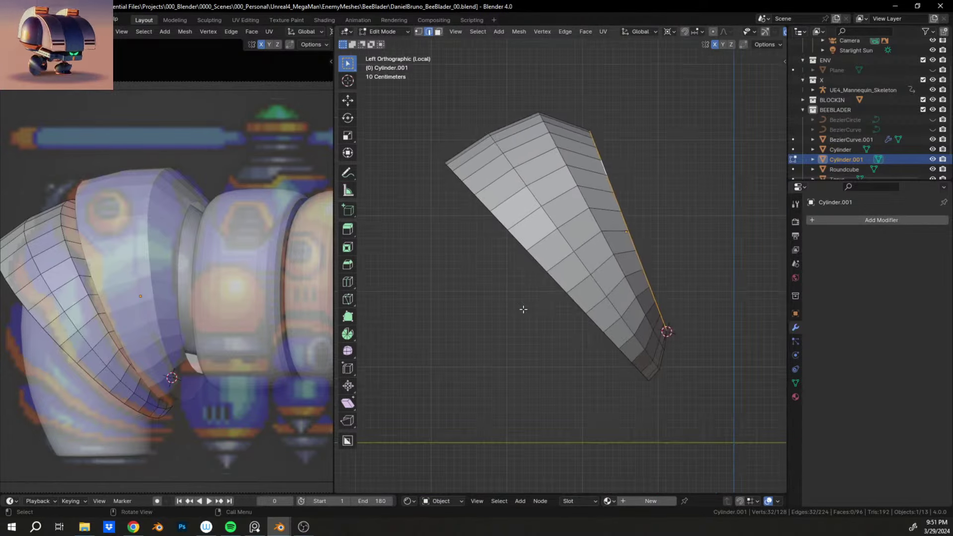
{"action": "middle_click_drag", "start_coordinate": [701, 260], "coordinate": [605, 335]}
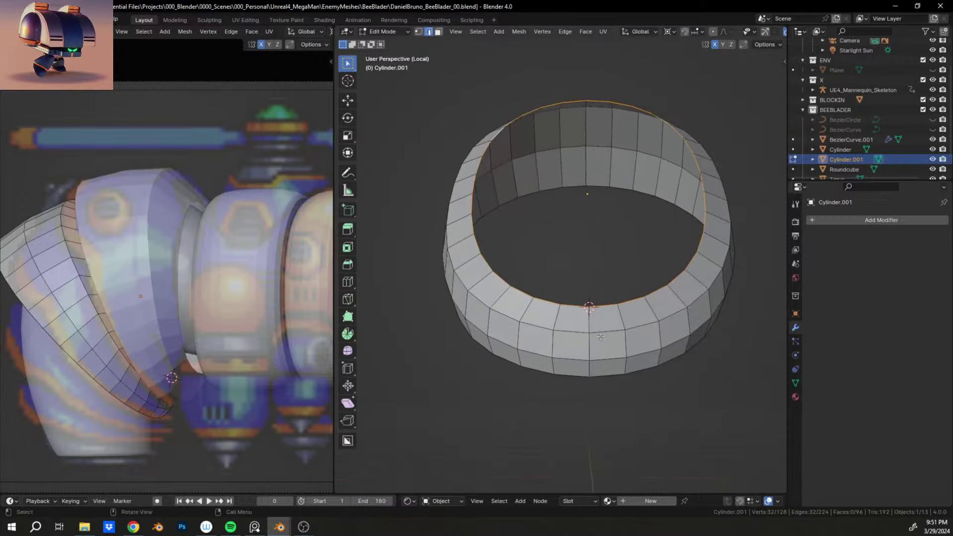
{"action": "scroll", "coordinate": [604, 335], "scroll_direction": "up", "scroll_amount": 3}
{"action": "middle_click_drag", "start_coordinate": [613, 368], "coordinate": [547, 309]}
{"action": "scroll", "coordinate": [668, 380], "scroll_direction": "down", "scroll_amount": 2}
{"action": "key", "text": "KP_Divide"}
{"action": "key", "text": "ctrl+KP_3"}
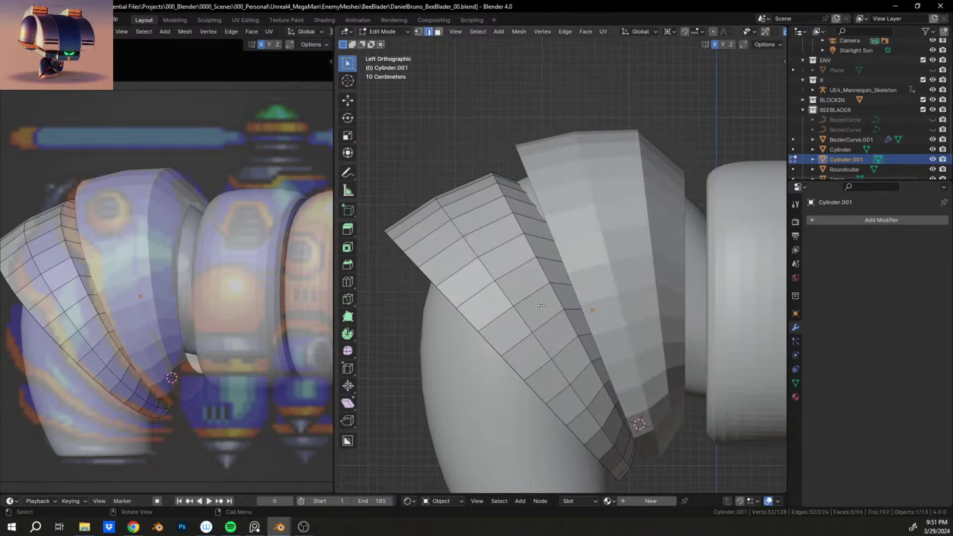
{"action": "key", "text": "s"}
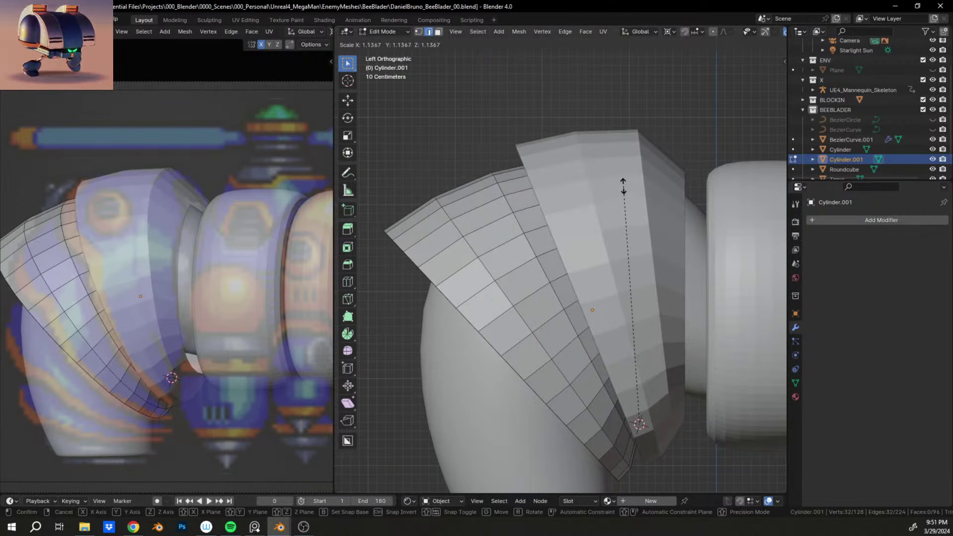
{"action": "left_click", "coordinate": [622, 183]}
Step: Rotate the selected opening edge loop around the 3D cursor towards the neighbouring segment in the left side view
{"action": "middle_click_drag", "start_coordinate": [622, 182], "coordinate": [675, 292]}
{"action": "middle_click_drag", "start_coordinate": [632, 276], "coordinate": [690, 274]}
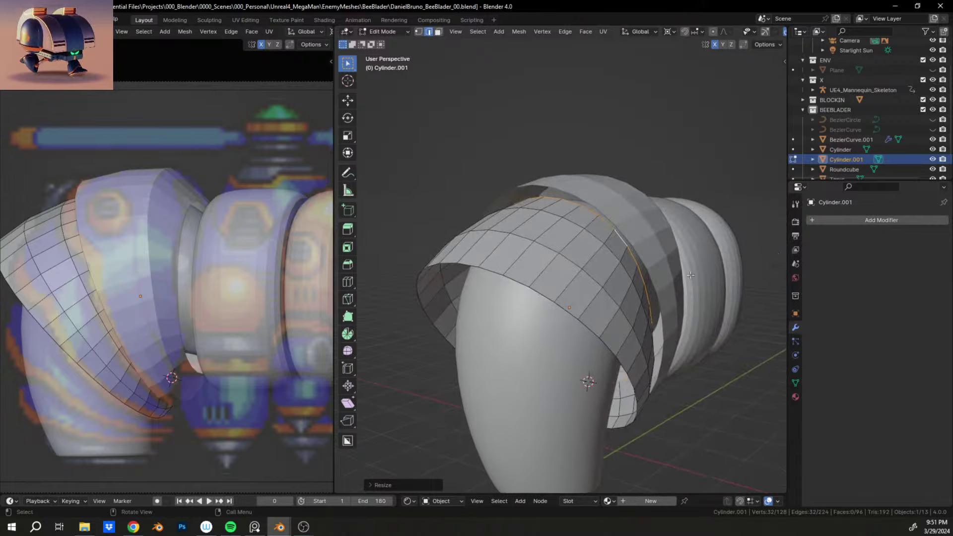
{"action": "scroll", "coordinate": [645, 293], "scroll_direction": "up", "scroll_amount": 4}
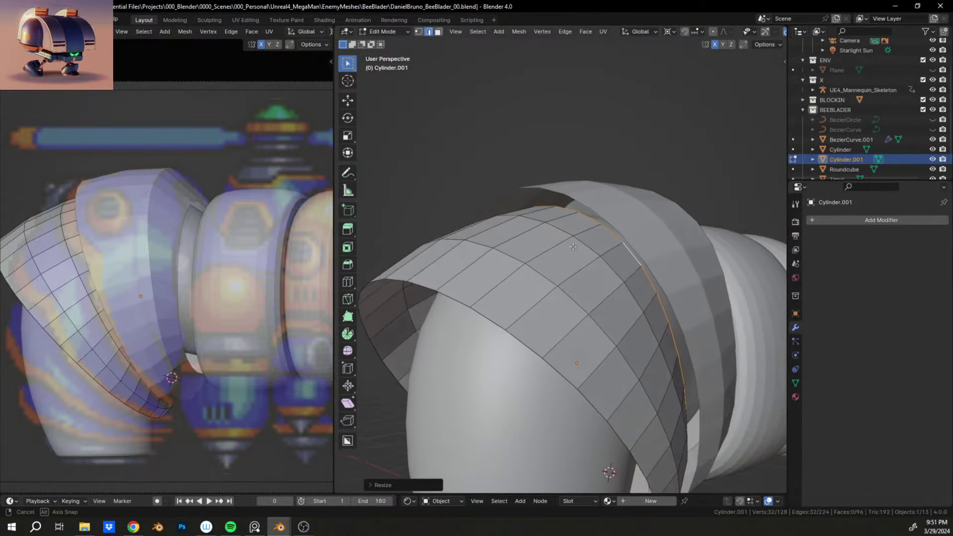
{"action": "middle_click_drag", "start_coordinate": [662, 348], "coordinate": [606, 174]}
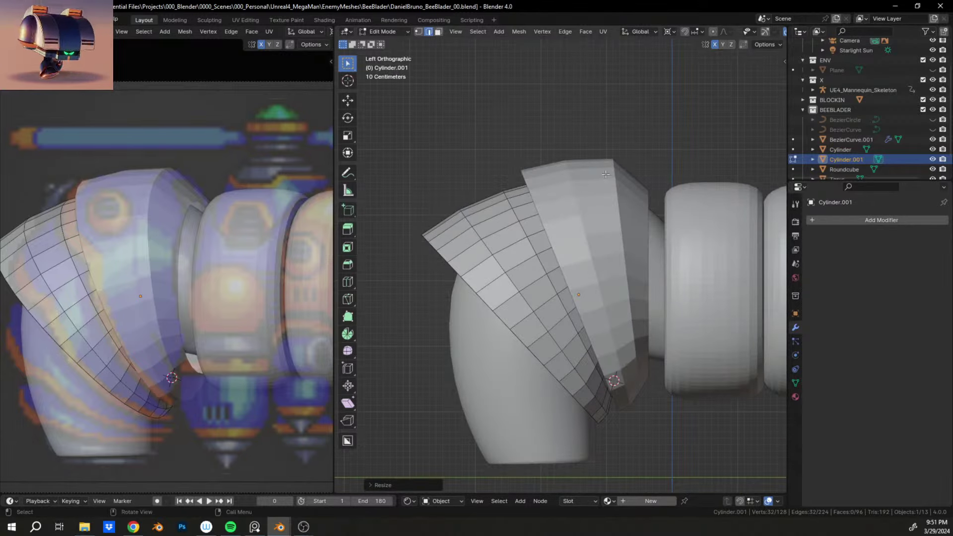
{"action": "key", "text": "r"}
{"action": "left_click", "coordinate": [709, 185]}
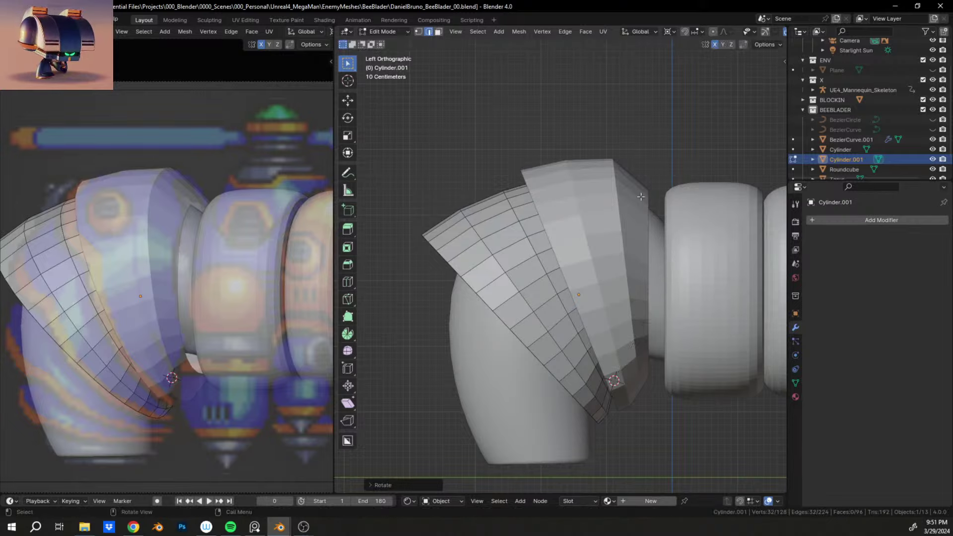
{"action": "middle_click_drag", "start_coordinate": [708, 185], "coordinate": [590, 198]}
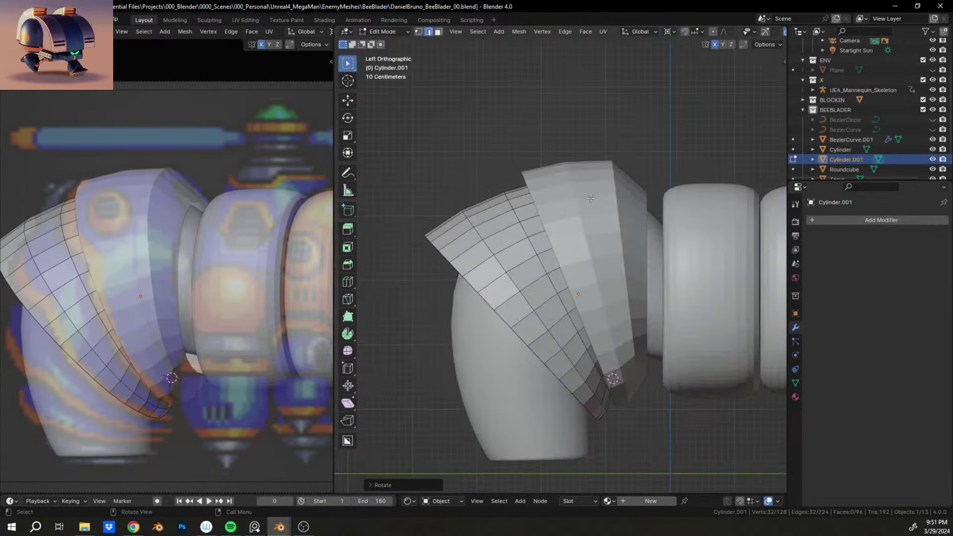
Step: Scale the rotated opening edge loop by about 1.02 around the 3D cursor
{"action": "key", "text": "r"}
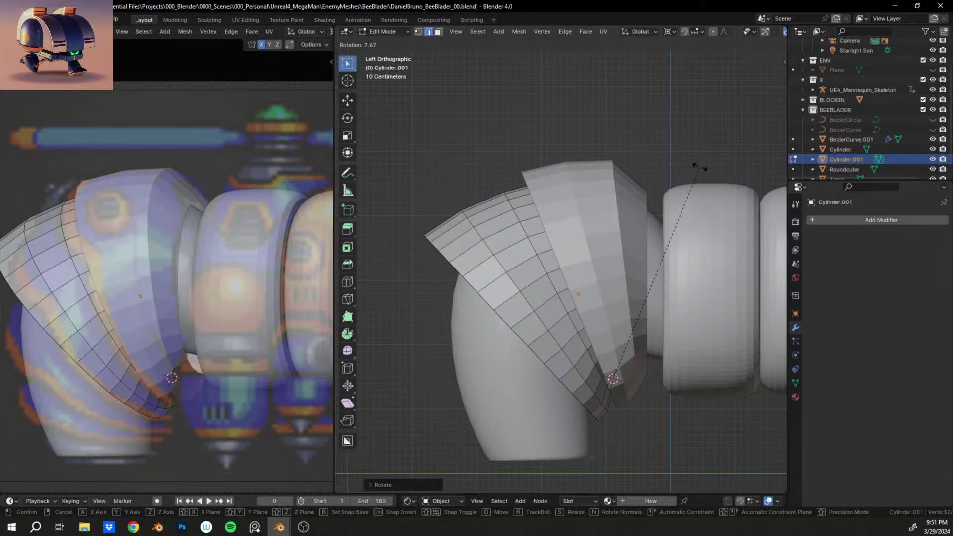
{"action": "key", "text": "s"}
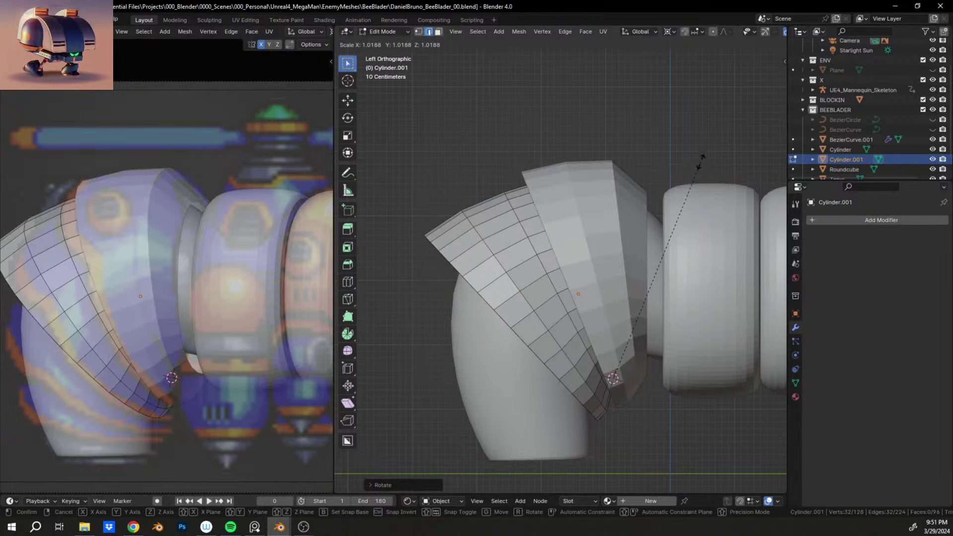
{"action": "left_click", "coordinate": [701, 159]}
Step: Turn on X-ray display and shrink the opening edge loop to about 0.94 so it sits inside the neighbouring segment
{"action": "mouse_move", "coordinate": [575, 207]}
{"action": "middle_mouse_down"}
{"action": "mouse_move", "coordinate": [617, 227]}
{"action": "mouse_move", "coordinate": [631, 221]}
{"action": "mouse_move", "coordinate": [561, 216]}
{"action": "middle_mouse_up"}
{"action": "scroll", "coordinate": [693, 34], "scroll_direction": "down", "scroll_amount": 4}
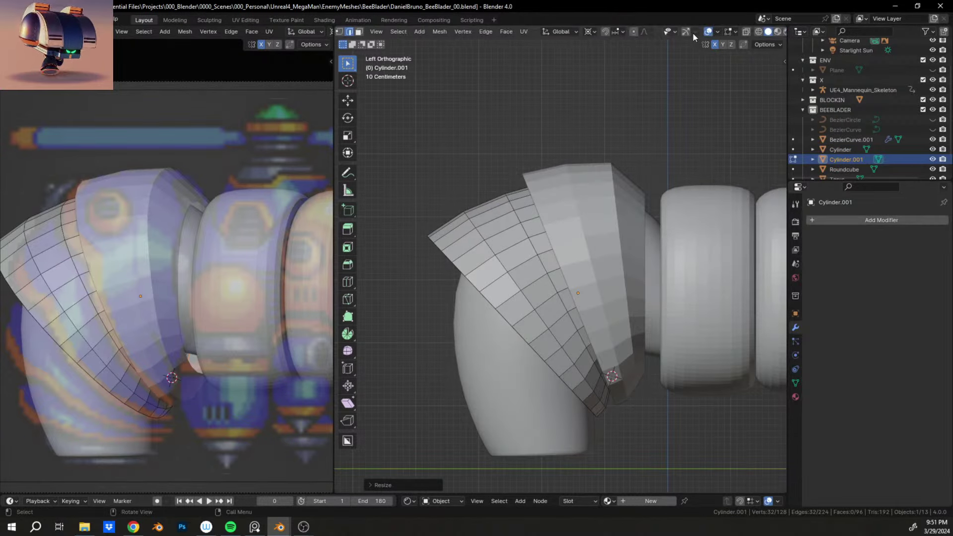
{"action": "left_click", "coordinate": [746, 32]}
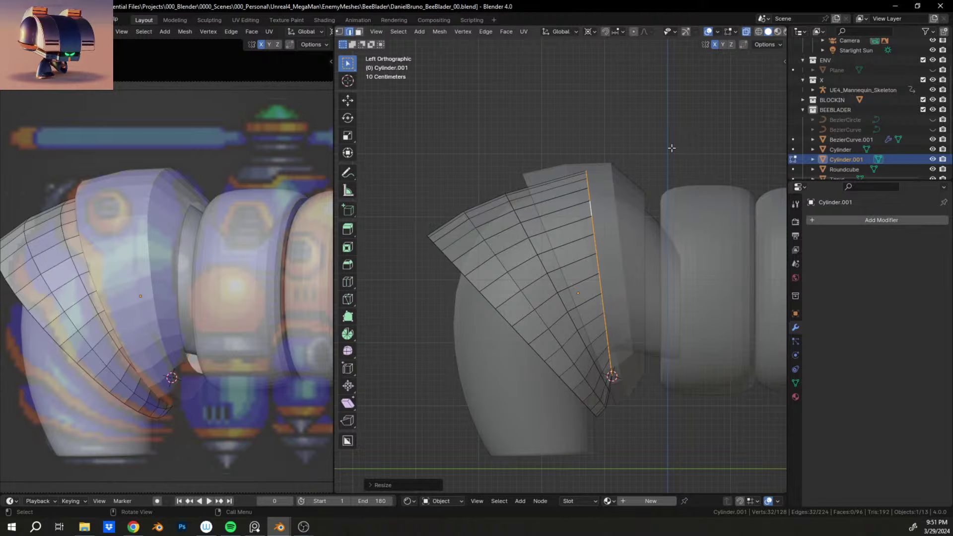
{"action": "key", "text": "s"}
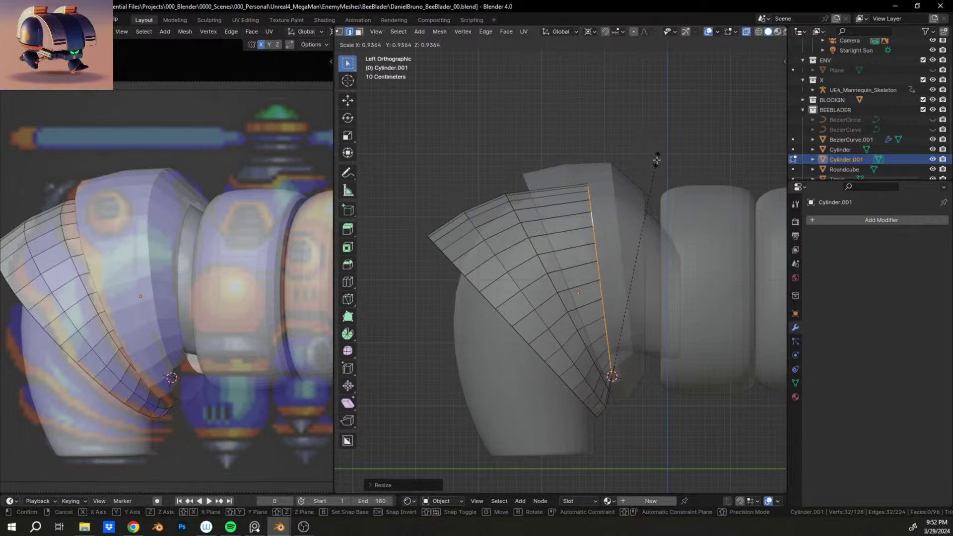
{"action": "left_click", "coordinate": [656, 160]}
Step: Add a centred loop cut to the face band nearest the inner opening of Cylinder.001
{"action": "key", "text": "ctrl+r"}
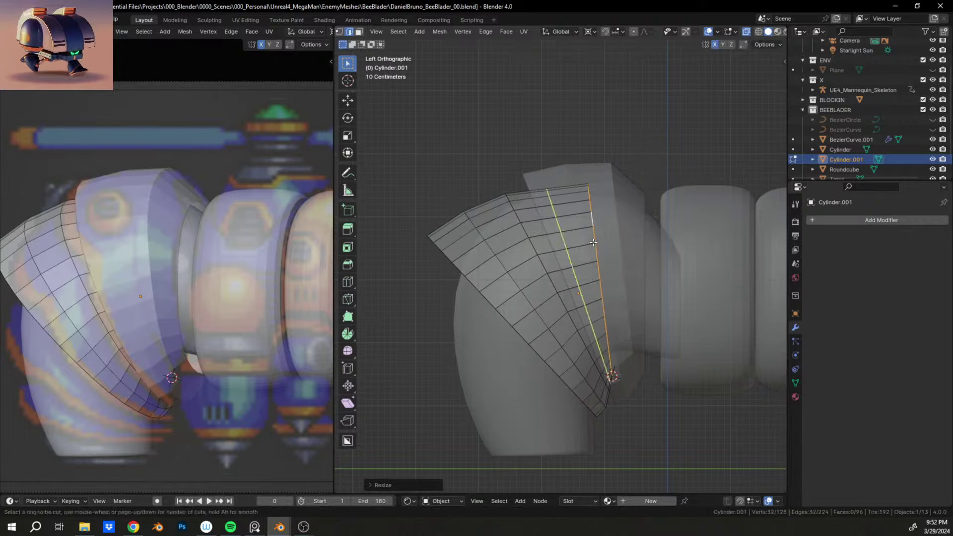
{"action": "left_click", "coordinate": [593, 243]}
{"action": "right_click", "coordinate": [600, 282]}
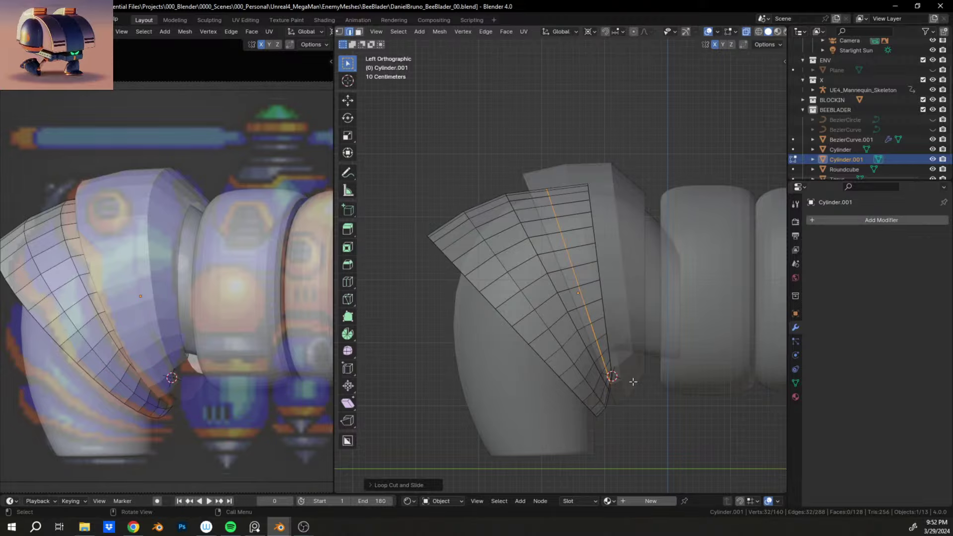
Step: Isolate Cylinder.001 and place the 3D cursor on the lowest vertex of the new edge loop
{"action": "middle_click_drag", "start_coordinate": [604, 384], "coordinate": [542, 401]}
{"action": "scroll", "coordinate": [593, 393], "scroll_direction": "up", "scroll_amount": 4}
{"action": "key", "text": "slash"}
{"action": "middle_click_drag", "start_coordinate": [626, 331], "coordinate": [610, 219]}
{"action": "scroll", "coordinate": [631, 320], "scroll_direction": "up", "scroll_amount": 4}
{"action": "scroll", "coordinate": [537, 328], "scroll_direction": "down", "scroll_amount": 3}
{"action": "scroll", "coordinate": [573, 287], "scroll_direction": "up", "scroll_amount": 4}
{"action": "right_click", "coordinate": [583, 297], "text": "shift"}
Step: Scale the new edge loop by about 1.02 around the 3D cursor, with the other segments shown
{"action": "key", "text": "KP_Divide"}
{"action": "scroll", "coordinate": [599, 345], "scroll_direction": "down", "scroll_amount": 4}
{"action": "key", "text": "s"}
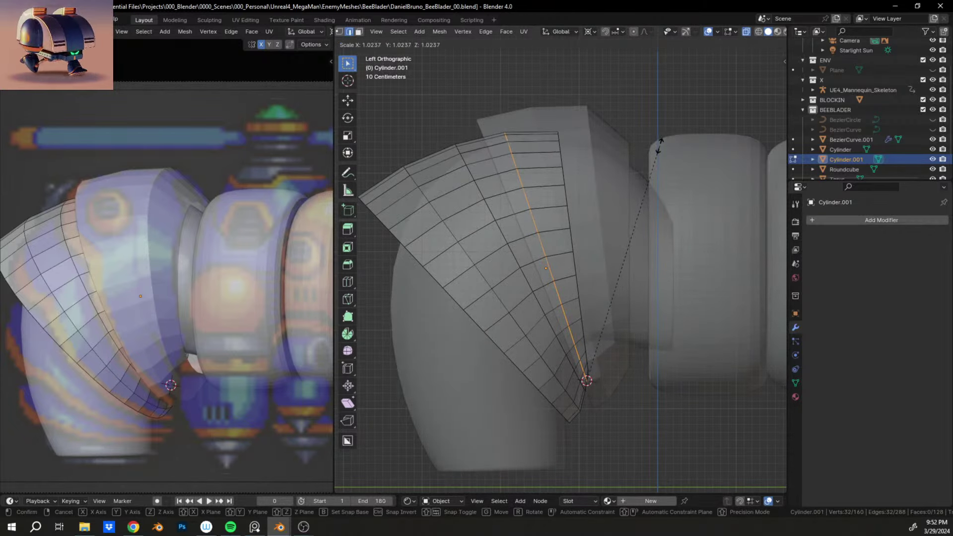
{"action": "key", "text": "Escape"}
Step: Examine the shape of Cylinder.001 outside Edit Mode against the pixel-art reference image
{"action": "middle_click_drag", "start_coordinate": [660, 144], "coordinate": [552, 247]}
{"action": "key", "text": "Tab"}
{"action": "scroll", "coordinate": [184, 282], "scroll_direction": "down", "scroll_amount": 2}
{"action": "middle_click_drag", "start_coordinate": [115, 282], "coordinate": [197, 268], "text": "shift"}
{"action": "scroll", "coordinate": [197, 268], "scroll_direction": "up", "scroll_amount": 2}
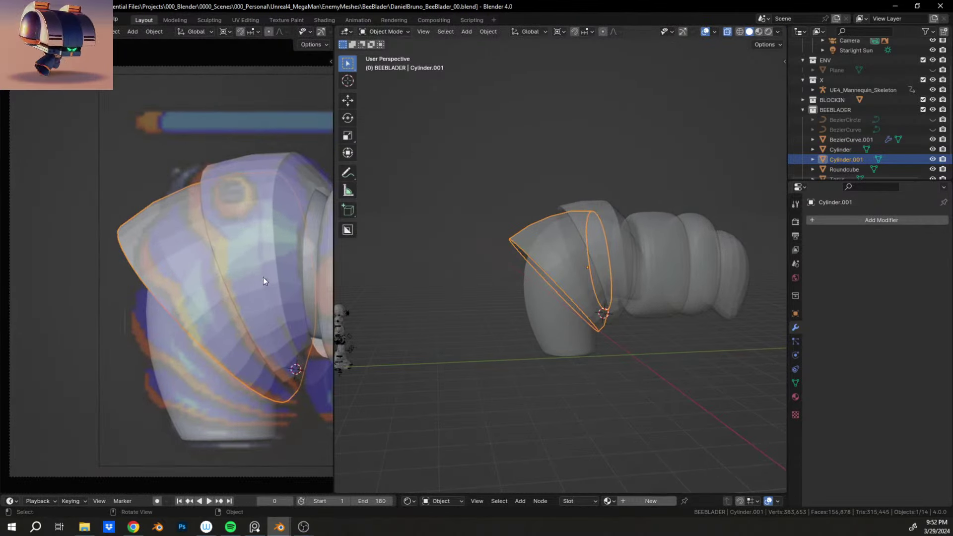
{"action": "scroll", "coordinate": [523, 264], "scroll_direction": "up", "scroll_amount": 1}
{"action": "scroll", "coordinate": [189, 254], "scroll_direction": "up", "scroll_amount": 1}
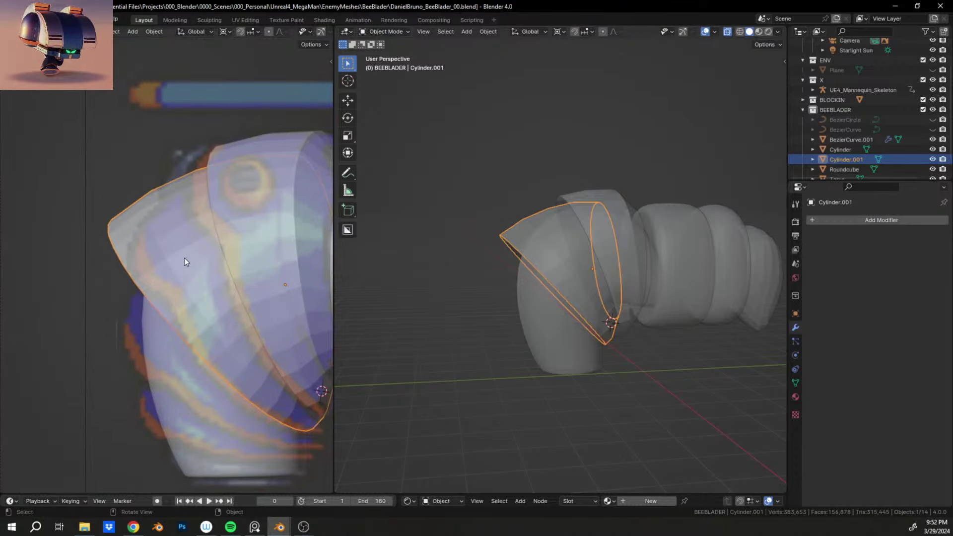
{"action": "middle_click_drag", "start_coordinate": [531, 292], "coordinate": [545, 236]}
{"action": "left_click", "coordinate": [580, 276]}
{"action": "left_click", "coordinate": [545, 236]}
Step: Shrink the outer opening's edge loop of Cylinder.001 to about 0.90 around the 3D cursor placed on its lowest vertex
{"action": "key", "text": "Tab"}
{"action": "scroll", "coordinate": [630, 305], "scroll_direction": "up", "scroll_amount": 3}
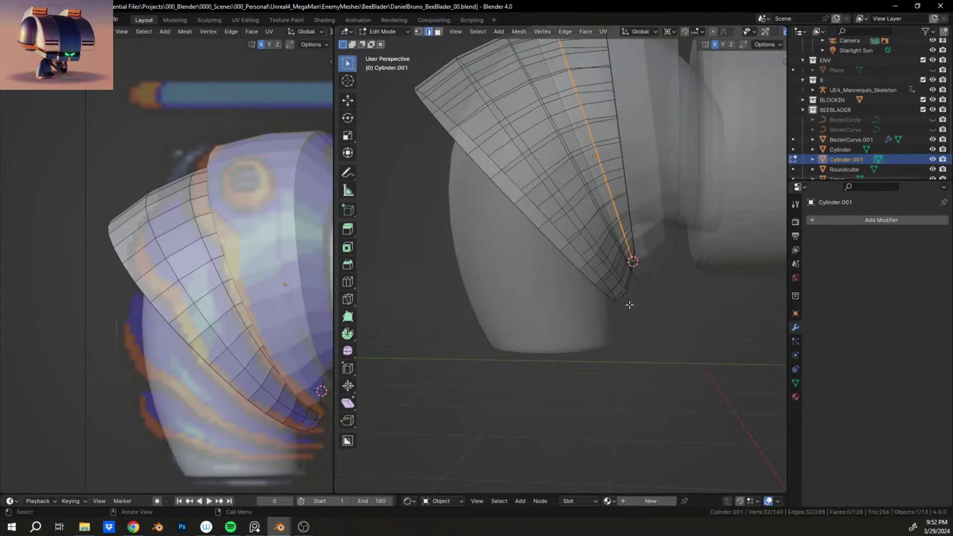
{"action": "left_click", "coordinate": [611, 301], "text": "alt"}
{"action": "middle_click_drag", "start_coordinate": [611, 301], "coordinate": [551, 226]}
{"action": "right_click", "coordinate": [670, 293], "text": "shift"}
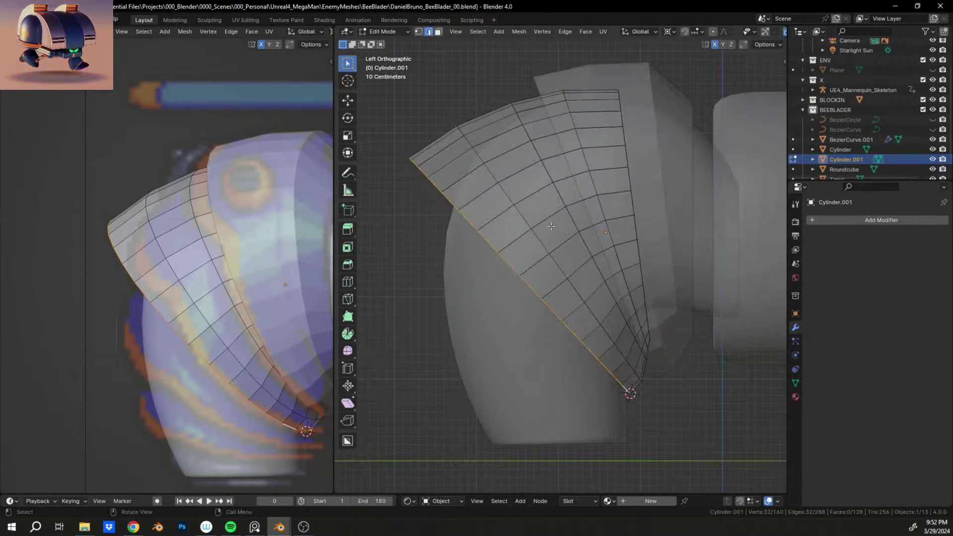
{"action": "key", "text": "s"}
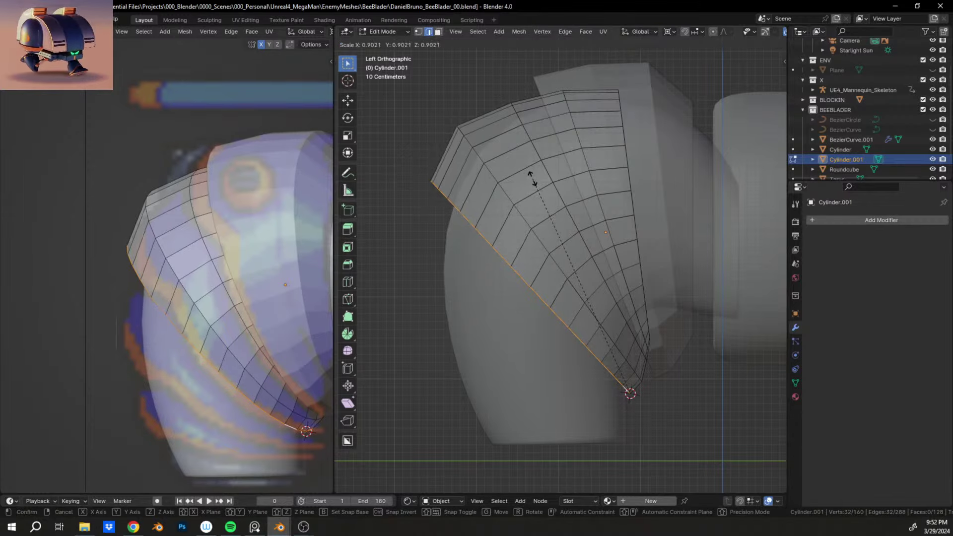
{"action": "left_click", "coordinate": [532, 180]}
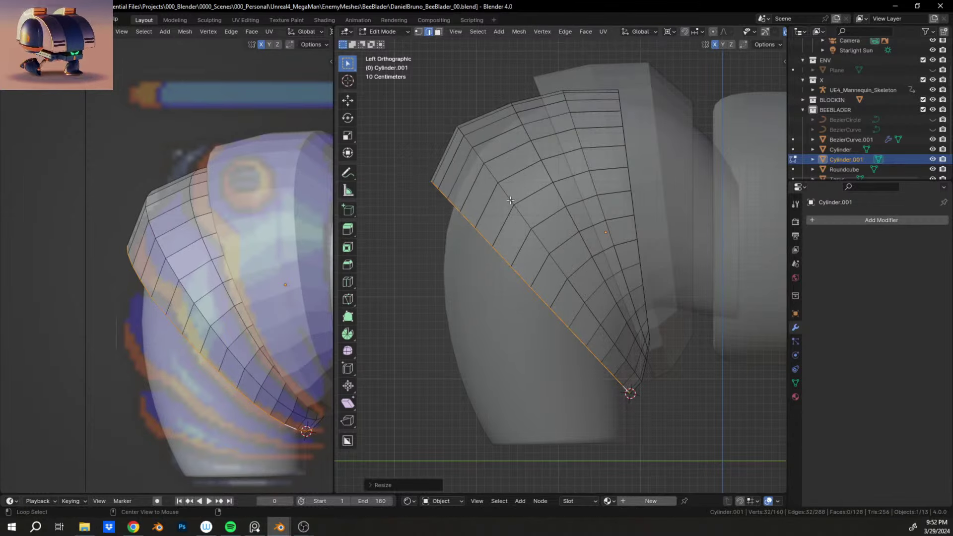
Step: Shrink the edge loop next to the outer opening to about 0.95 around the 3D cursor placed on its lowest vertex
{"action": "left_click", "coordinate": [510, 200], "text": "alt"}
{"action": "middle_click_drag", "start_coordinate": [594, 340], "coordinate": [539, 260], "text": "shift"}
{"action": "middle_click_drag", "start_coordinate": [585, 284], "coordinate": [635, 314]}
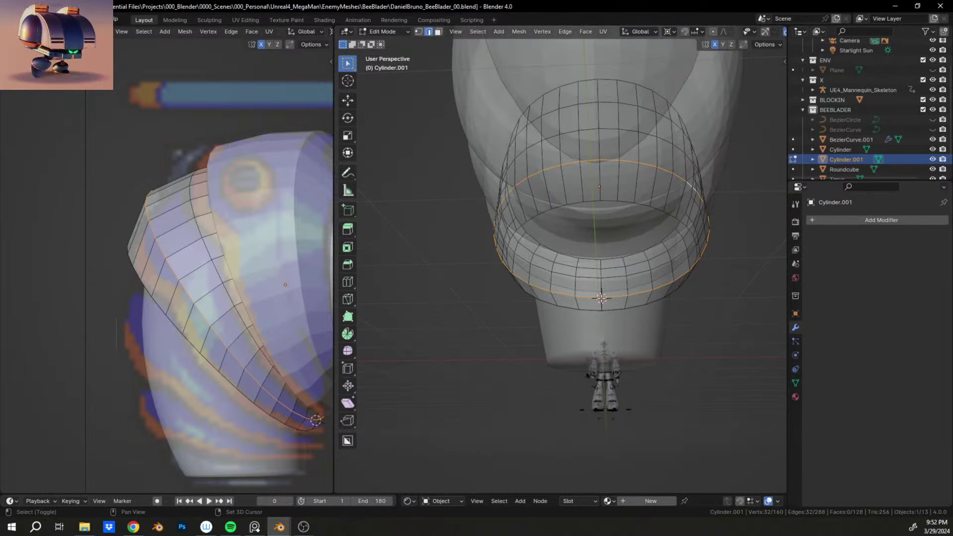
{"action": "middle_click_drag", "start_coordinate": [601, 297], "coordinate": [525, 182]}
{"action": "key", "text": "s"}
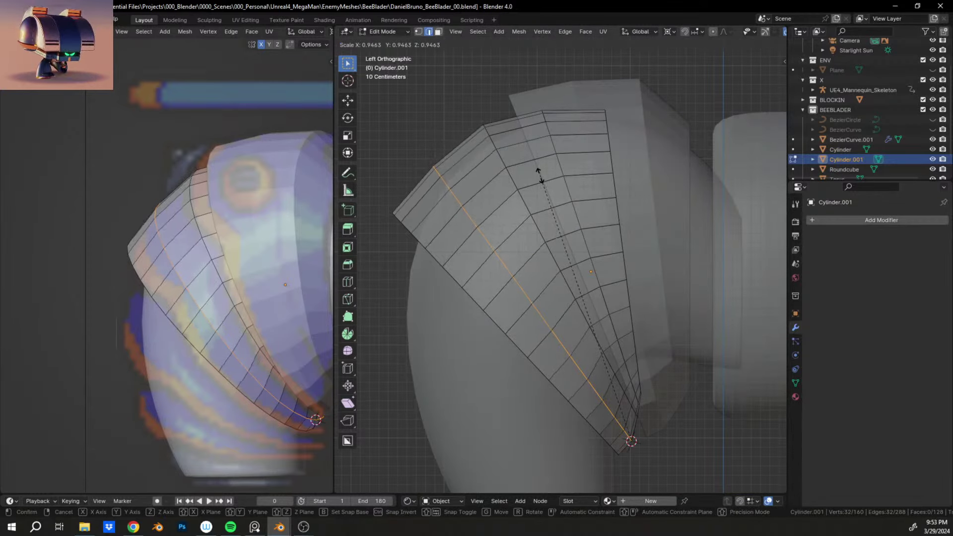
{"action": "left_click", "coordinate": [538, 175]}
Step: Shrink the middle edge loop of Cylinder.001 slightly around the 3D cursor placed on its lowest vertex
{"action": "scroll", "coordinate": [541, 237], "scroll_direction": "down", "scroll_amount": 4}
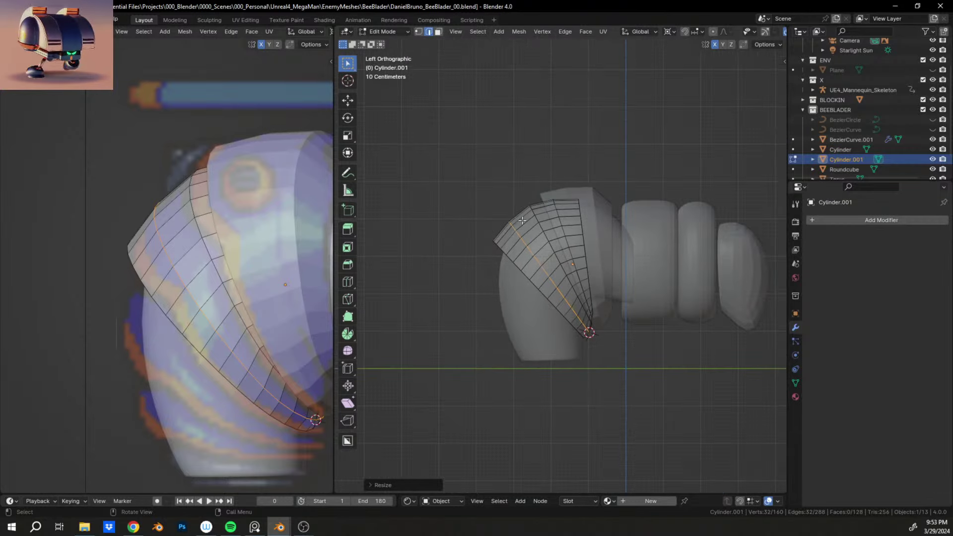
{"action": "scroll", "coordinate": [234, 240], "scroll_direction": "down", "scroll_amount": 2}
{"action": "scroll", "coordinate": [176, 245], "scroll_direction": "up", "scroll_amount": 5}
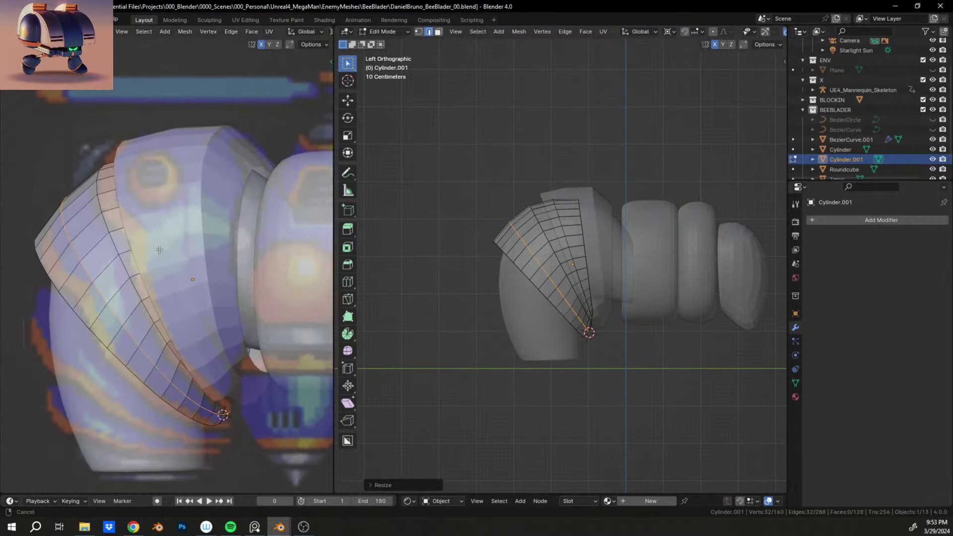
{"action": "left_click", "coordinate": [536, 219], "text": "alt"}
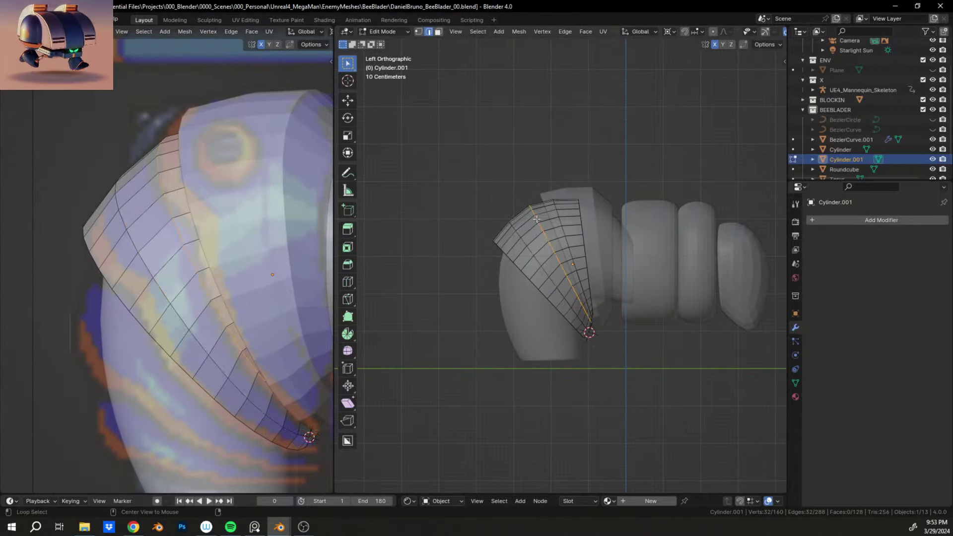
{"action": "scroll", "coordinate": [591, 339], "scroll_direction": "up", "scroll_amount": 3}
{"action": "middle_click_drag", "start_coordinate": [612, 384], "coordinate": [697, 363]}
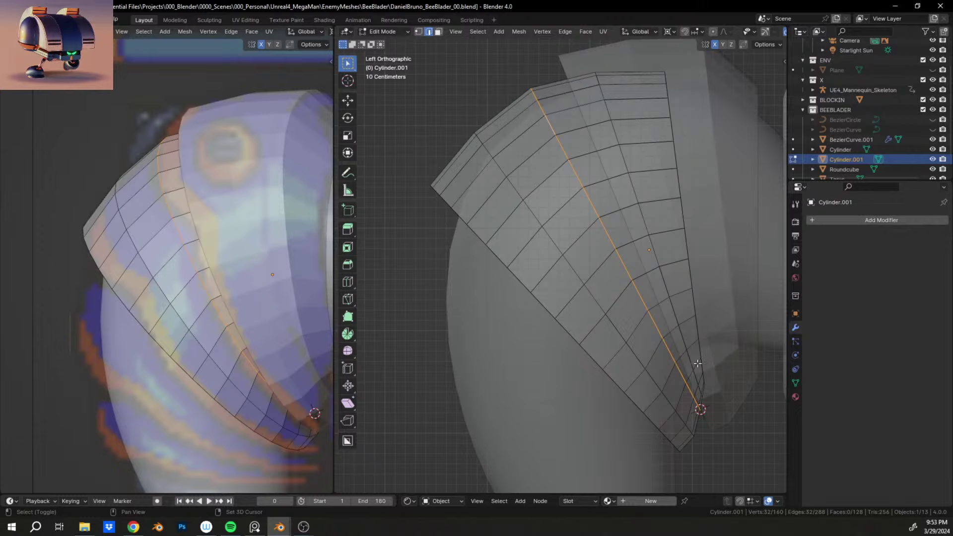
{"action": "key", "text": "s"}
{"action": "left_click", "coordinate": [665, 180]}
{"action": "scroll", "coordinate": [621, 203], "scroll_direction": "down", "scroll_amount": 1}
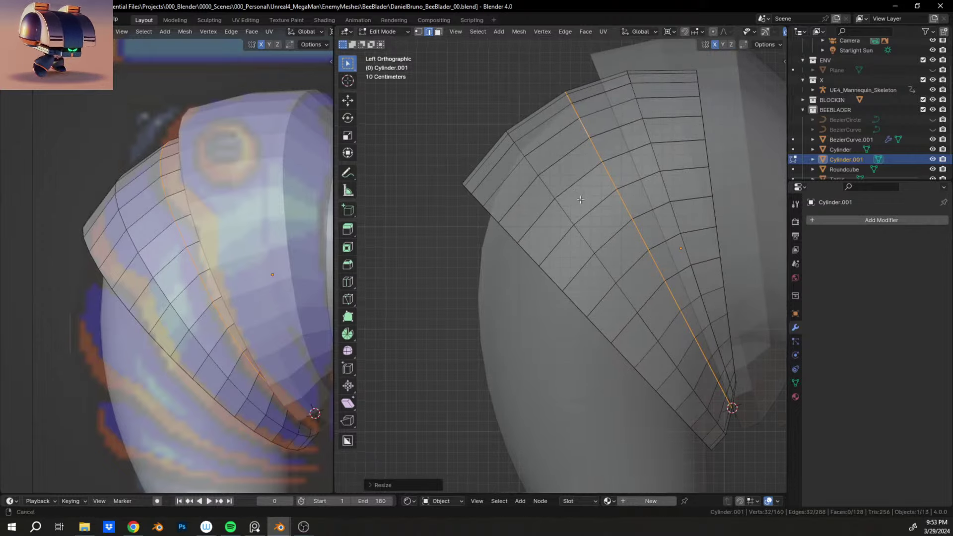
{"action": "middle_click_drag", "start_coordinate": [582, 222], "coordinate": [545, 223], "text": "shift"}
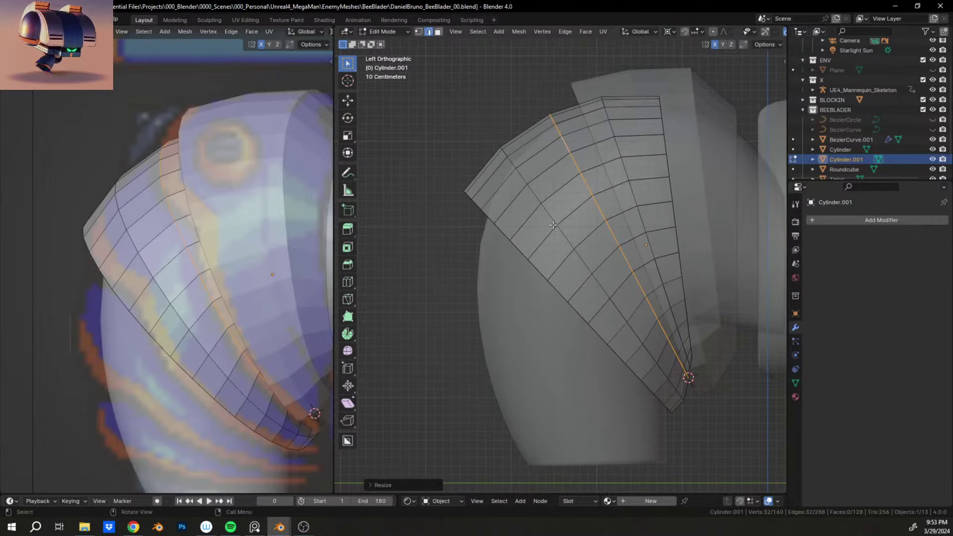
Step: Shrink the outer opening's edge loop and its neighbouring loop slightly with the pivot point set to Individual Origins
{"action": "left_click", "coordinate": [490, 168], "text": "alt"}
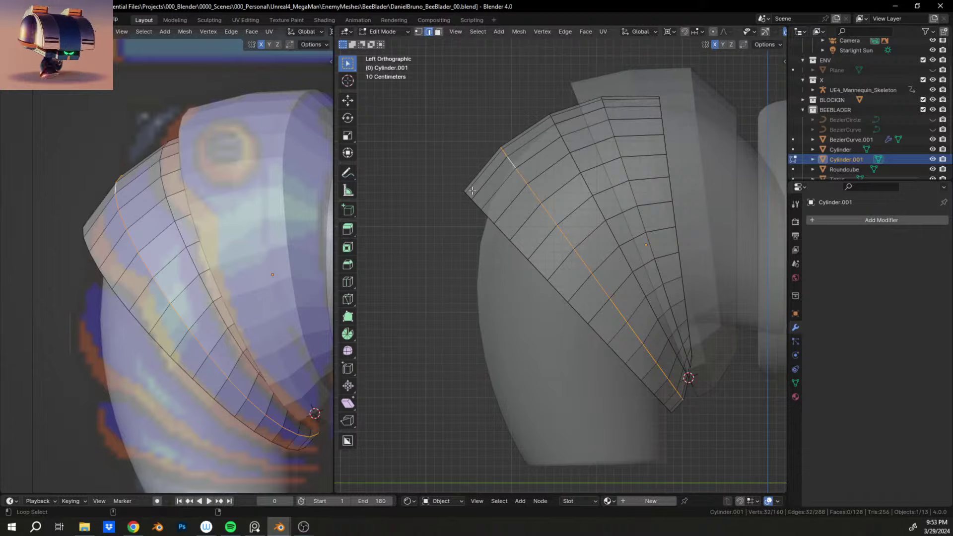
{"action": "left_click", "coordinate": [492, 210], "text": "alt+shift"}
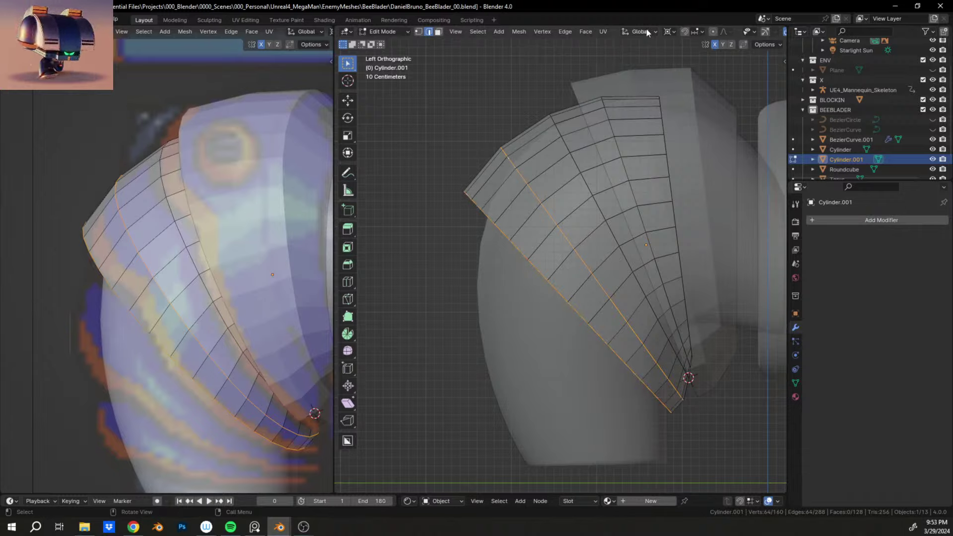
{"action": "left_click", "coordinate": [671, 32]}
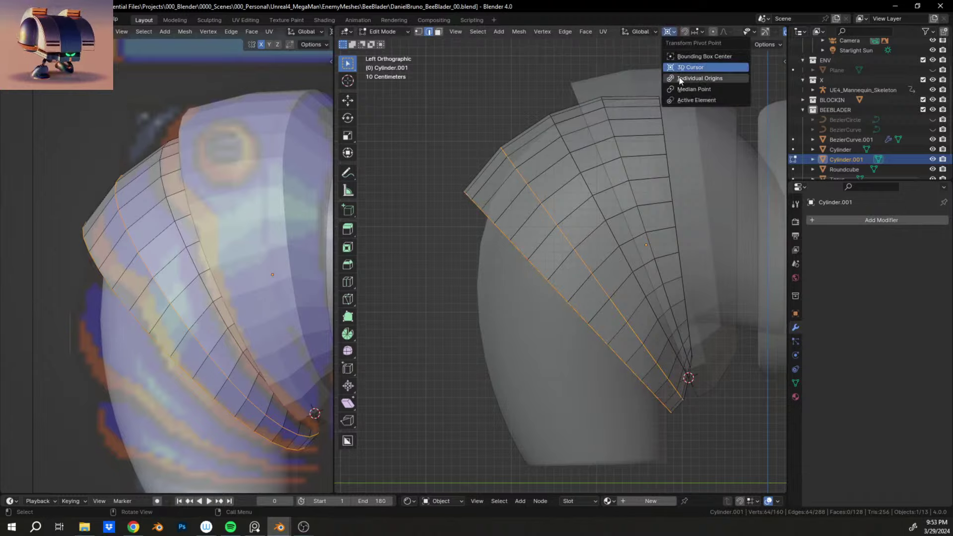
{"action": "left_click", "coordinate": [680, 76]}
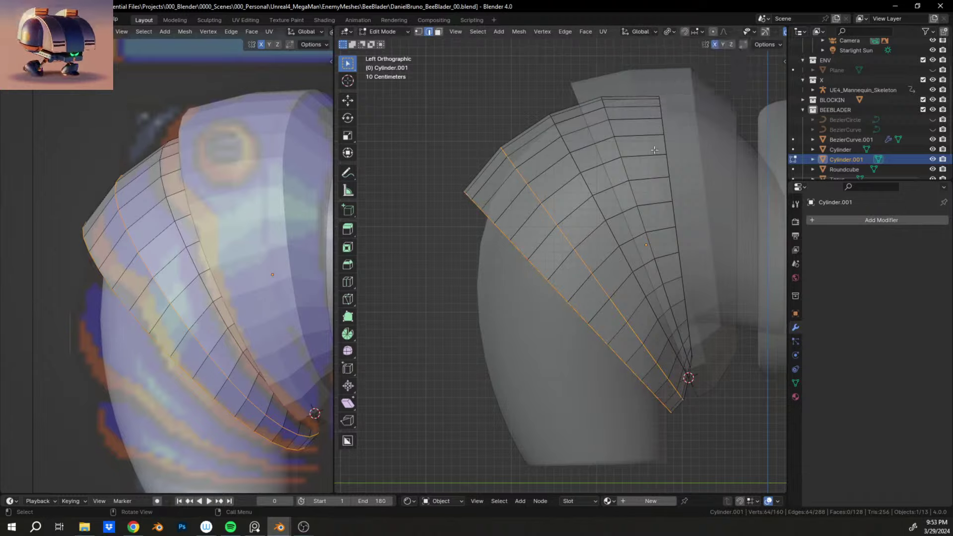
{"action": "key", "text": "s"}
{"action": "left_click", "coordinate": [525, 175]}
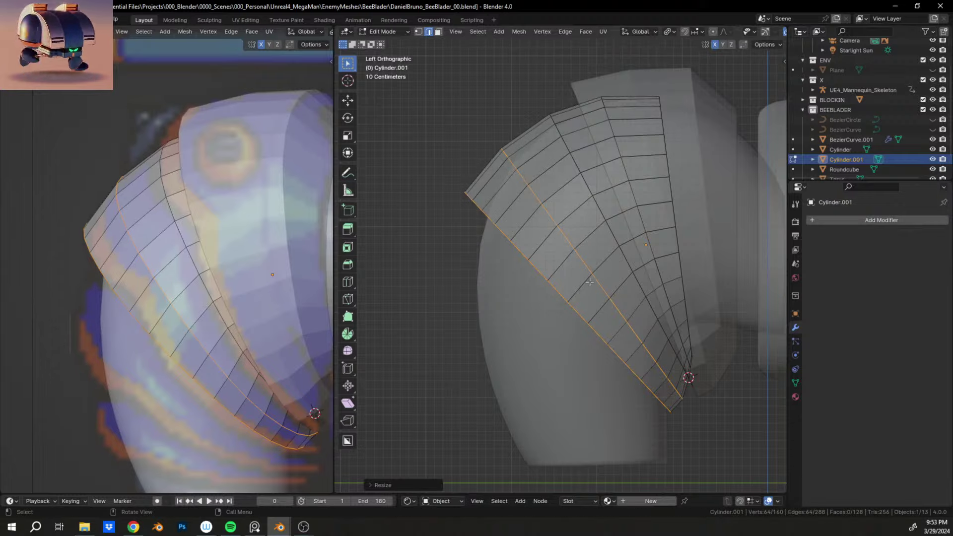
Step: Place the 3D cursor at the top of the edge loop next to the outer opening and shrink that loop to about 0.96
{"action": "left_click", "coordinate": [587, 247], "text": "alt"}
{"action": "key", "text": "s"}
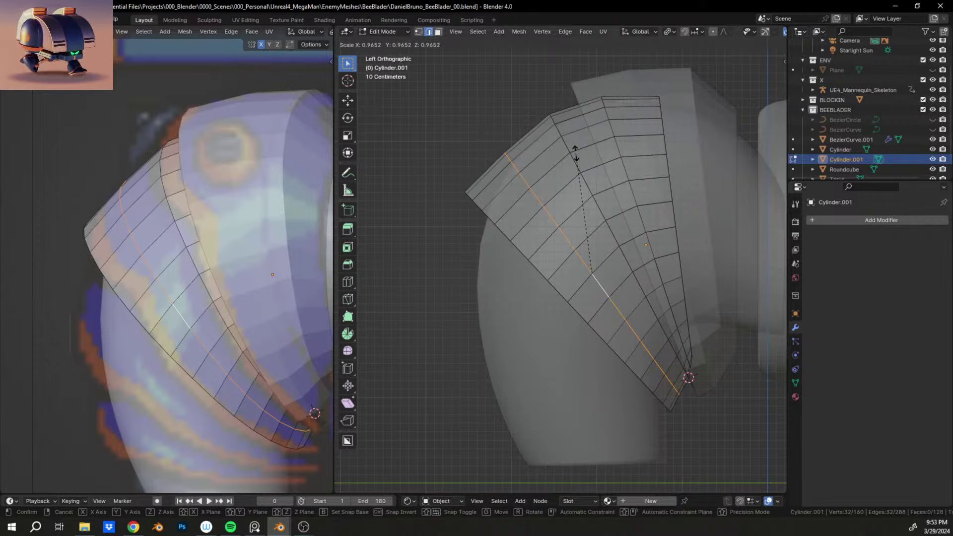
{"action": "left_click", "coordinate": [576, 153]}
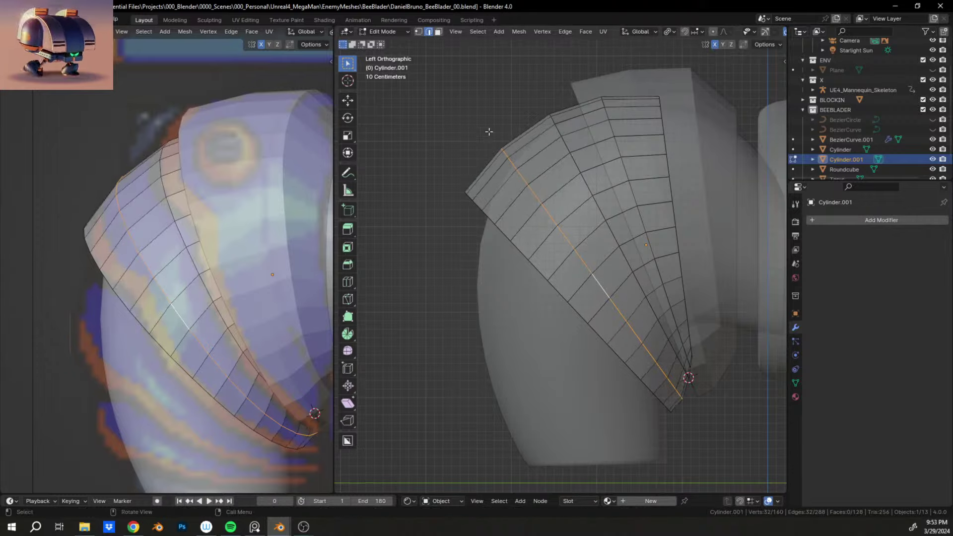
{"action": "middle_click_drag", "start_coordinate": [576, 155], "coordinate": [567, 226]}
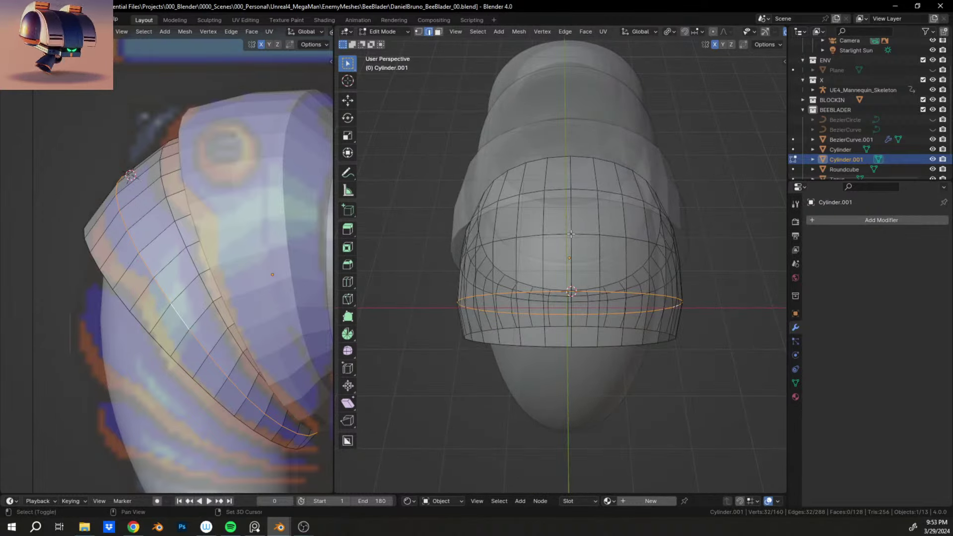
{"action": "middle_click_drag", "start_coordinate": [605, 277], "coordinate": [492, 209]}
{"action": "middle_click_drag", "start_coordinate": [762, 469], "coordinate": [642, 220], "text": "shift"}
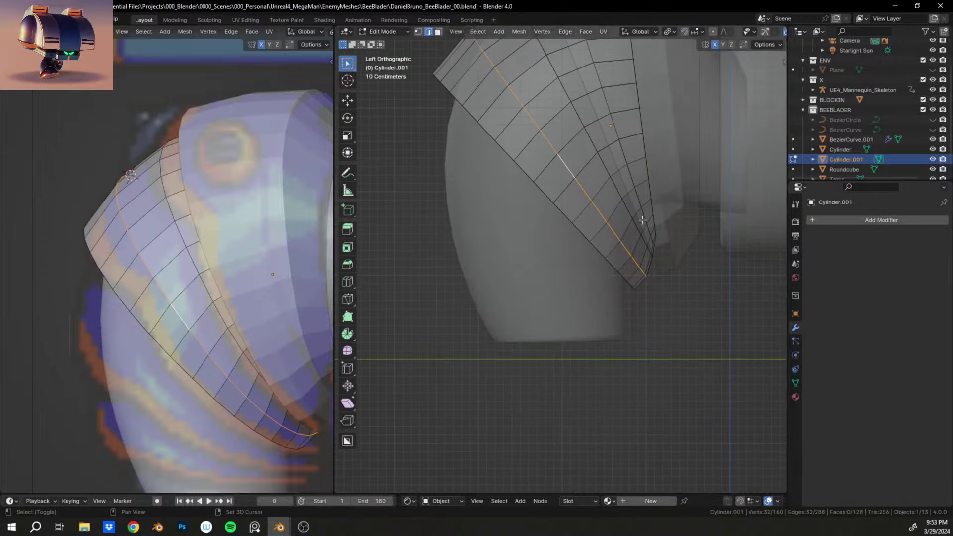
{"action": "scroll", "coordinate": [661, 233], "scroll_direction": "up", "scroll_amount": 2}
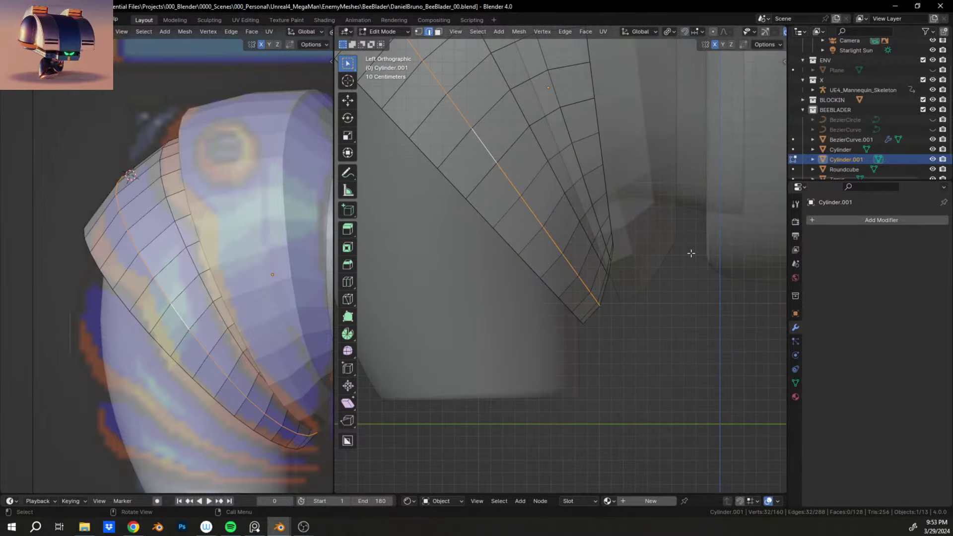
{"action": "key", "text": "s"}
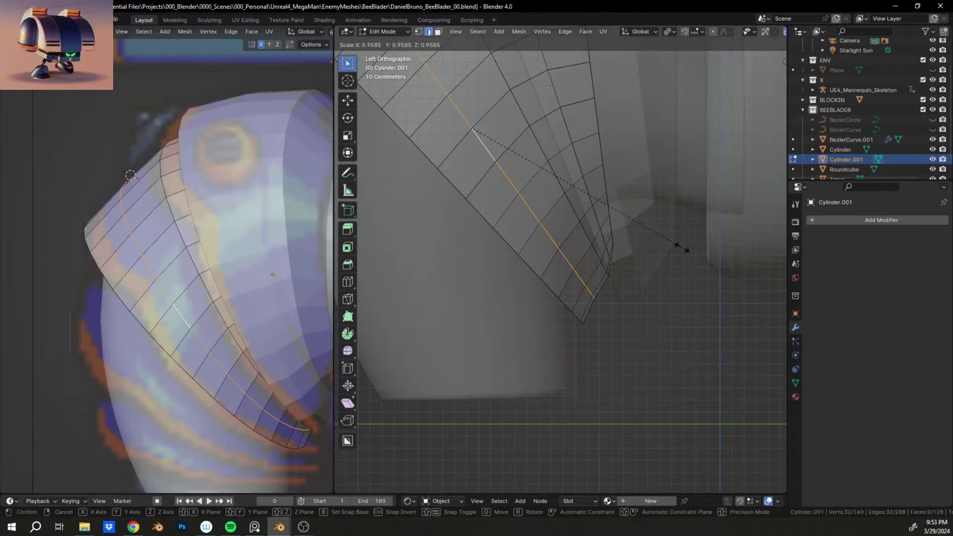
{"action": "left_click", "coordinate": [671, 246]}
Step: Widen the edge loop next to the outer opening by about 1.03 along the global X axis
{"action": "scroll", "coordinate": [668, 248], "scroll_direction": "down", "scroll_amount": 5}
{"action": "middle_click_drag", "start_coordinate": [546, 191], "coordinate": [661, 241]}
{"action": "middle_click_drag", "start_coordinate": [436, 127], "coordinate": [504, 158], "text": "shift"}
{"action": "key", "text": "s"}
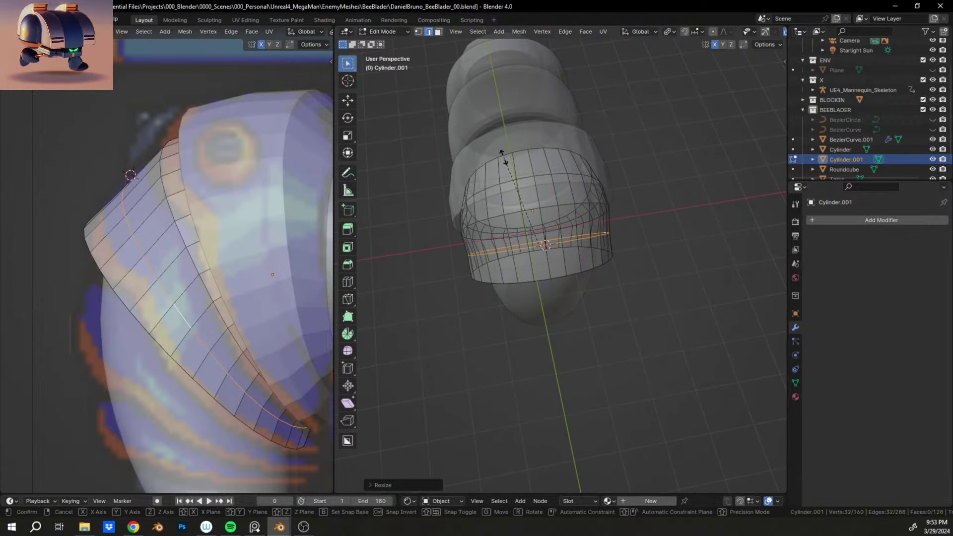
{"action": "key", "text": "x"}
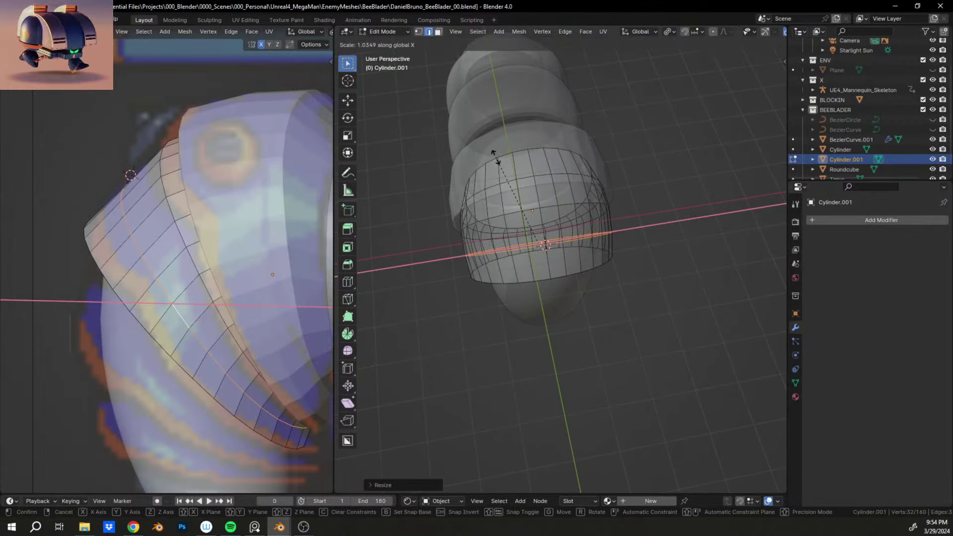
{"action": "left_click", "coordinate": [497, 156]}
{"action": "middle_click_drag", "start_coordinate": [497, 156], "coordinate": [468, 229]}
{"action": "scroll", "coordinate": [516, 234], "scroll_direction": "up", "scroll_amount": 2}
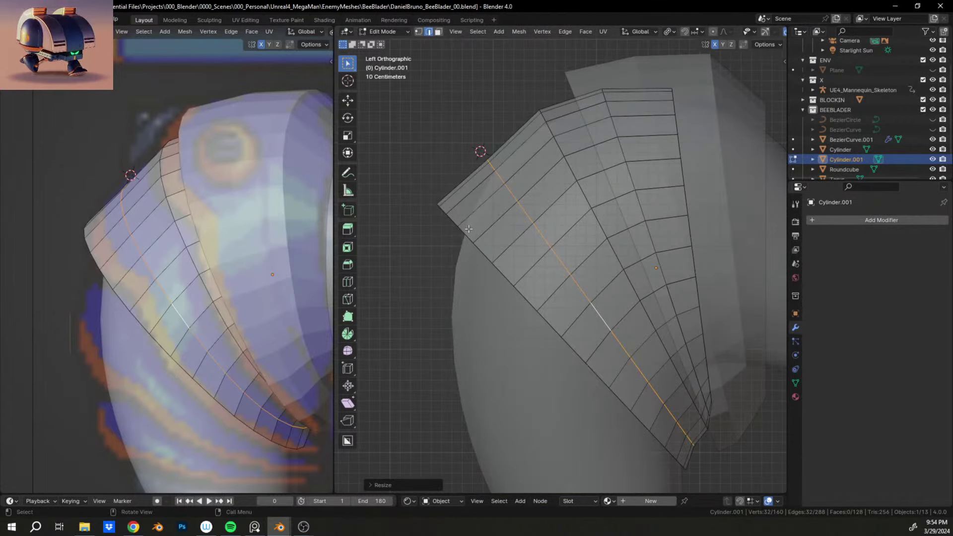
Step: Shrink the outer opening's edge loop to about 0.97 around the 3D cursor placed on its lowest vertex, using the 3D Cursor pivot
{"action": "left_click", "coordinate": [582, 312]}
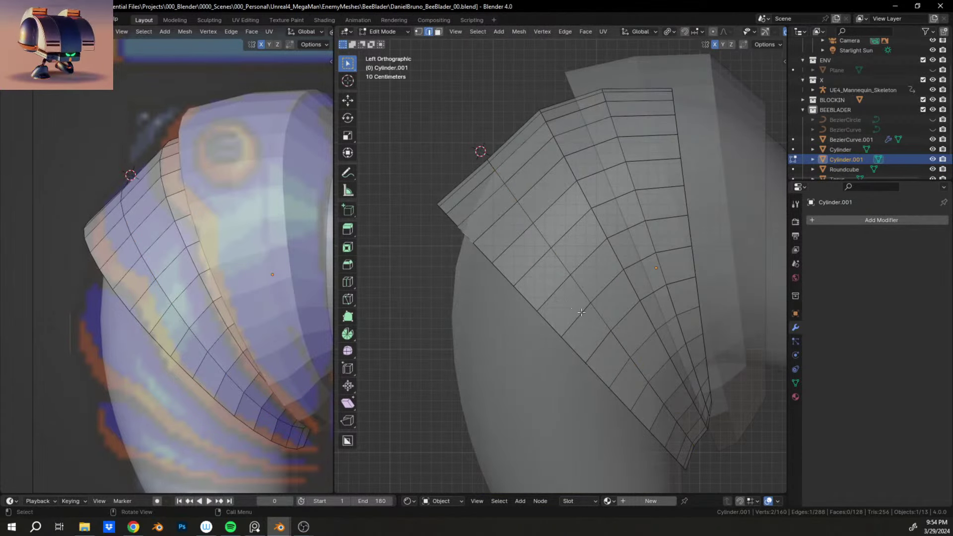
{"action": "left_click", "coordinate": [499, 281], "text": "alt"}
{"action": "middle_click_drag", "start_coordinate": [500, 281], "coordinate": [729, 289]}
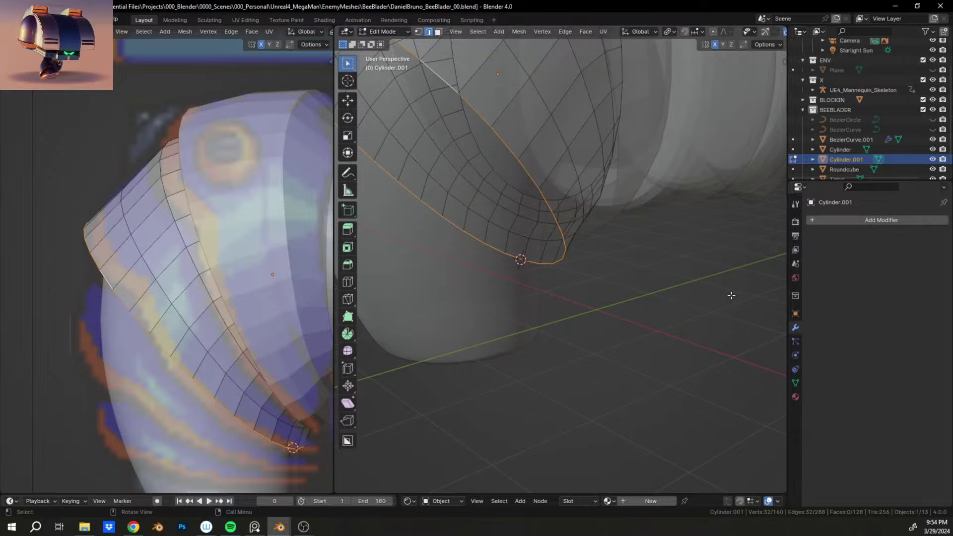
{"action": "middle_click_drag", "start_coordinate": [521, 302], "coordinate": [566, 261]}
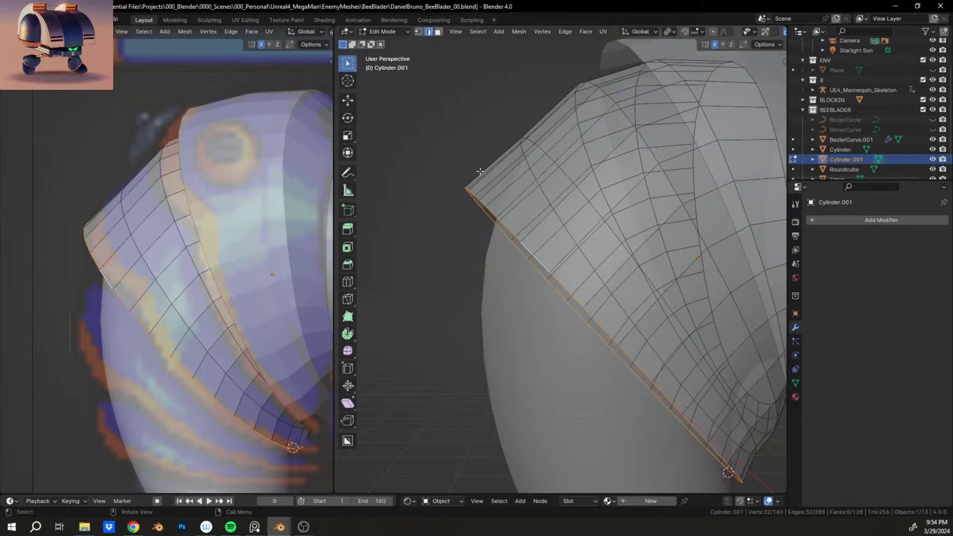
{"action": "key", "text": "s"}
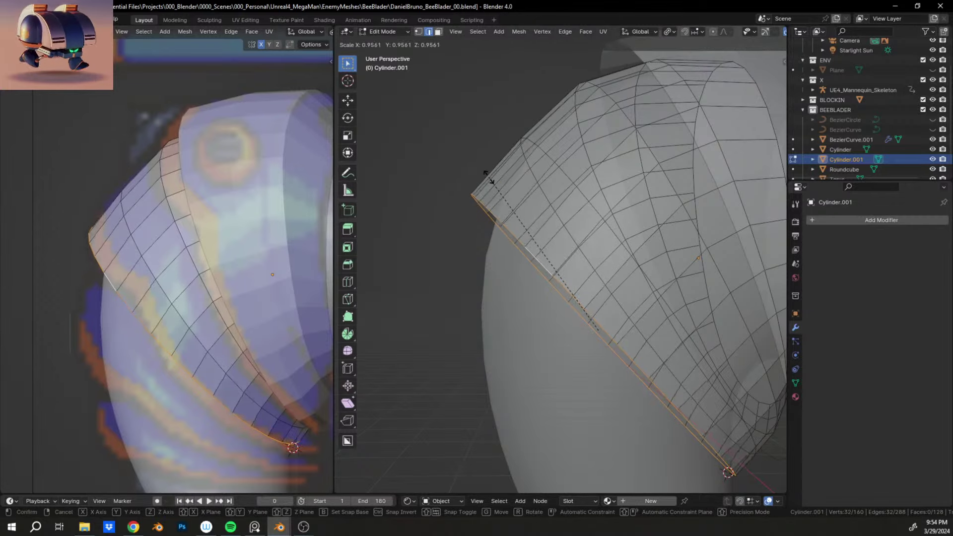
{"action": "left_click", "coordinate": [482, 175]}
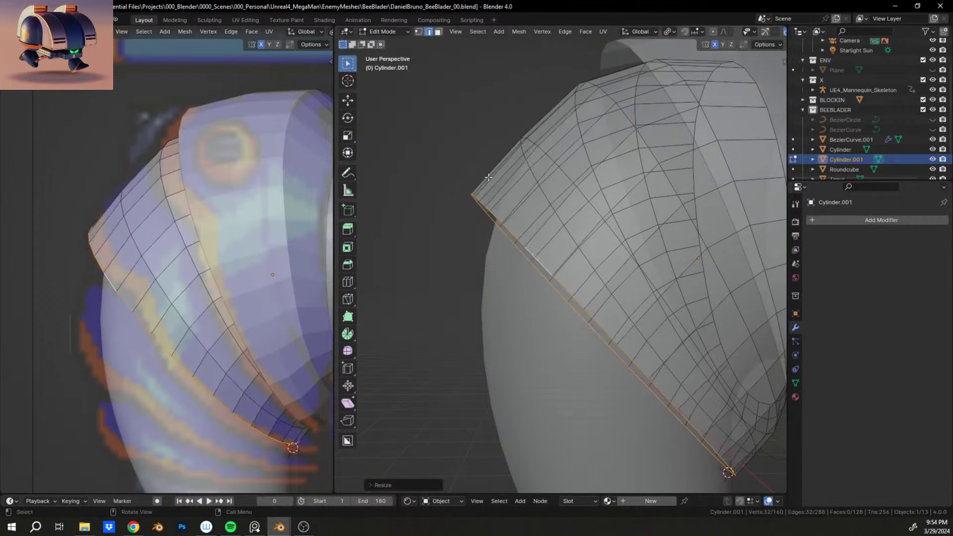
{"action": "left_click", "coordinate": [669, 31]}
{"action": "left_click", "coordinate": [677, 68]}
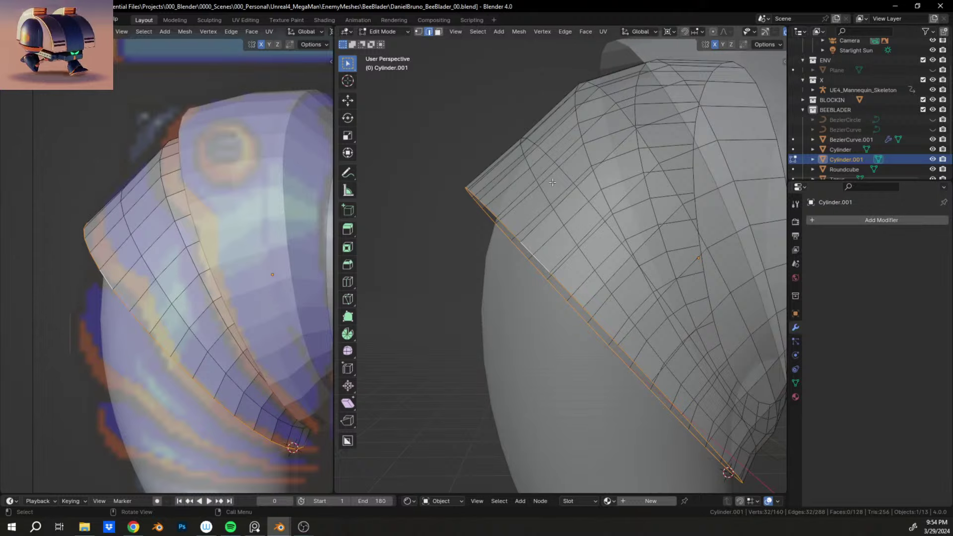
{"action": "key", "text": "s"}
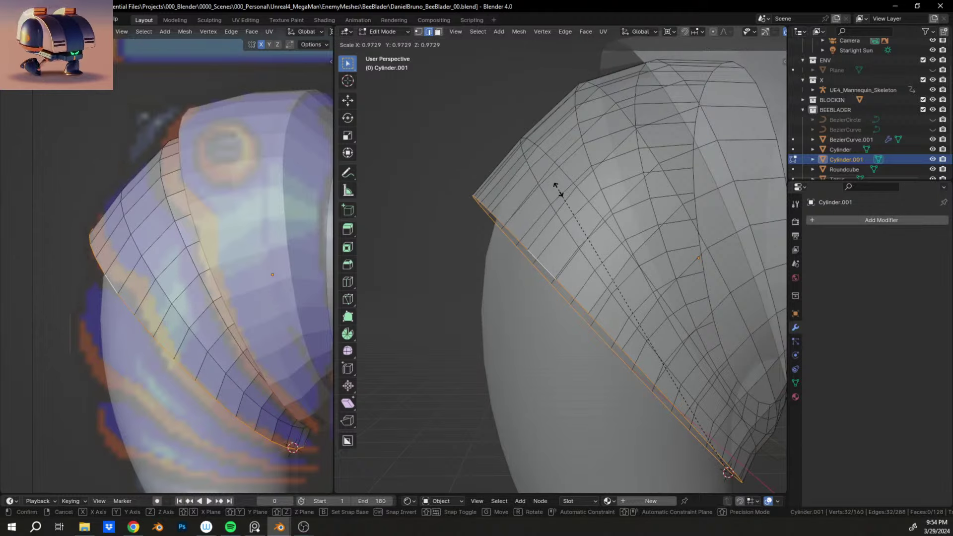
{"action": "left_click", "coordinate": [559, 188]}
{"action": "scroll", "coordinate": [586, 223], "scroll_direction": "down", "scroll_amount": 5}
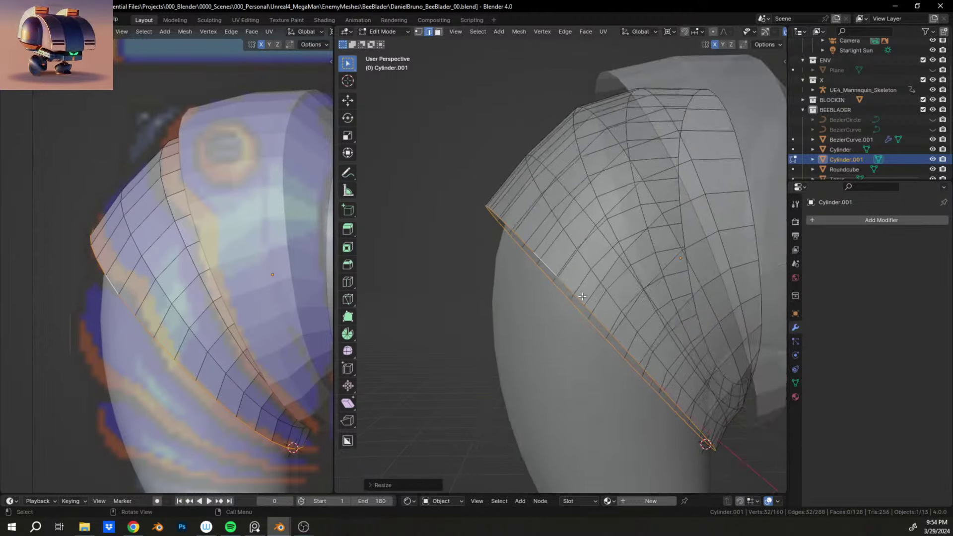
Step: Check the segment outside Edit Mode, and shrink its middle edge loop to about 0.98 around the 3D cursor placed on the loop's topmost vertex
{"action": "key", "text": "Tab"}
{"action": "middle_click_drag", "start_coordinate": [608, 249], "coordinate": [588, 230]}
{"action": "middle_click_drag", "start_coordinate": [608, 315], "coordinate": [572, 228], "text": "shift"}
{"action": "scroll", "coordinate": [581, 254], "scroll_direction": "up", "scroll_amount": 4}
{"action": "key", "text": "Tab"}
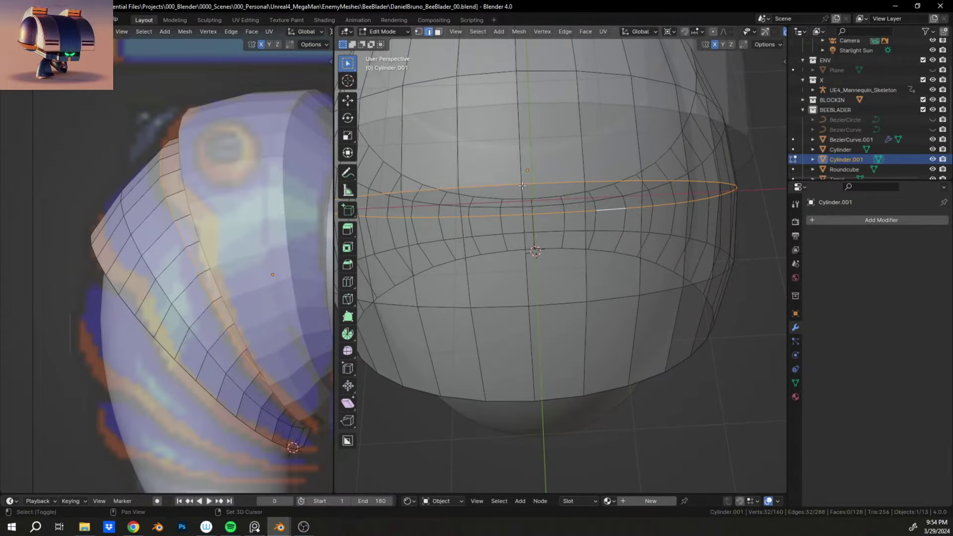
{"action": "middle_click_drag", "start_coordinate": [584, 258], "coordinate": [561, 262]}
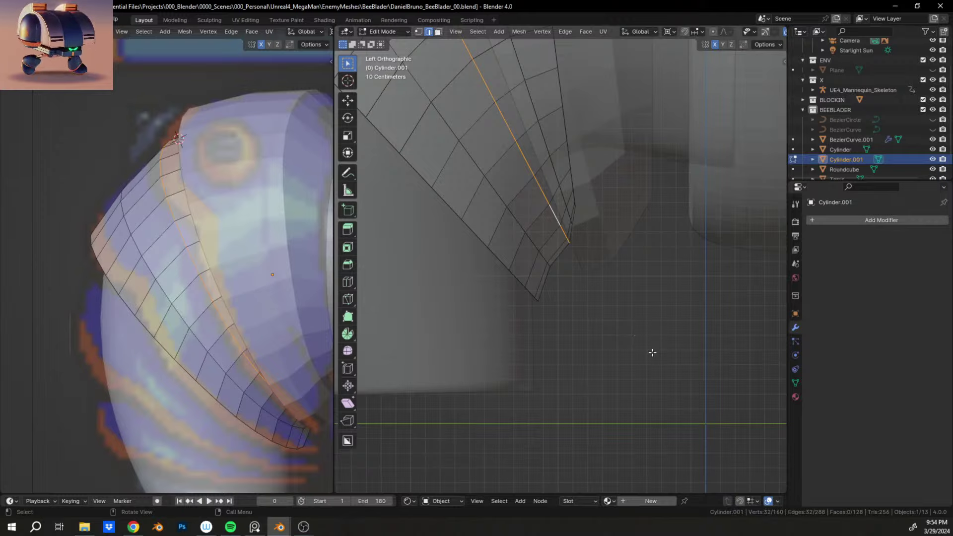
{"action": "key", "text": "s"}
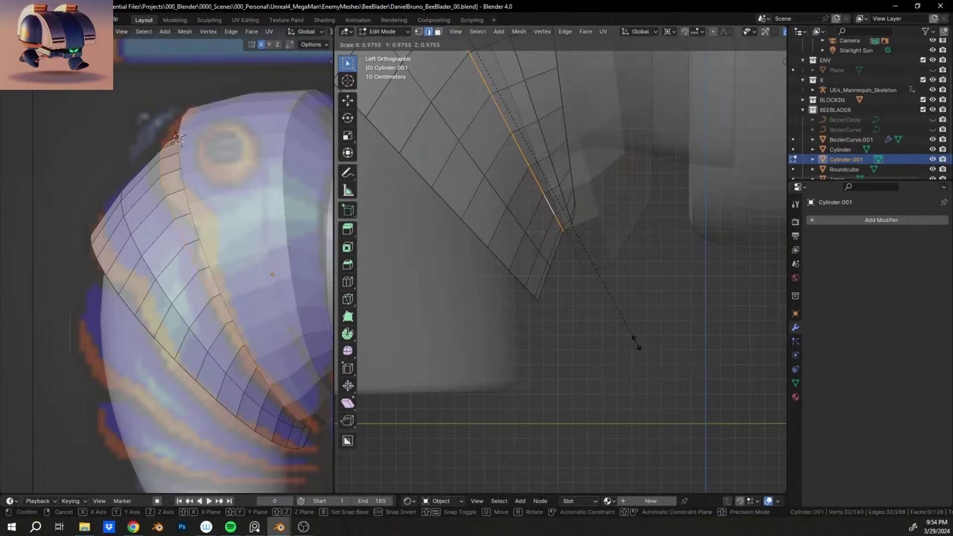
{"action": "left_click", "coordinate": [636, 342]}
Step: Widen the middle edge loop by about 1.04 along the global X axis
{"action": "middle_click_drag", "start_coordinate": [636, 342], "coordinate": [710, 382]}
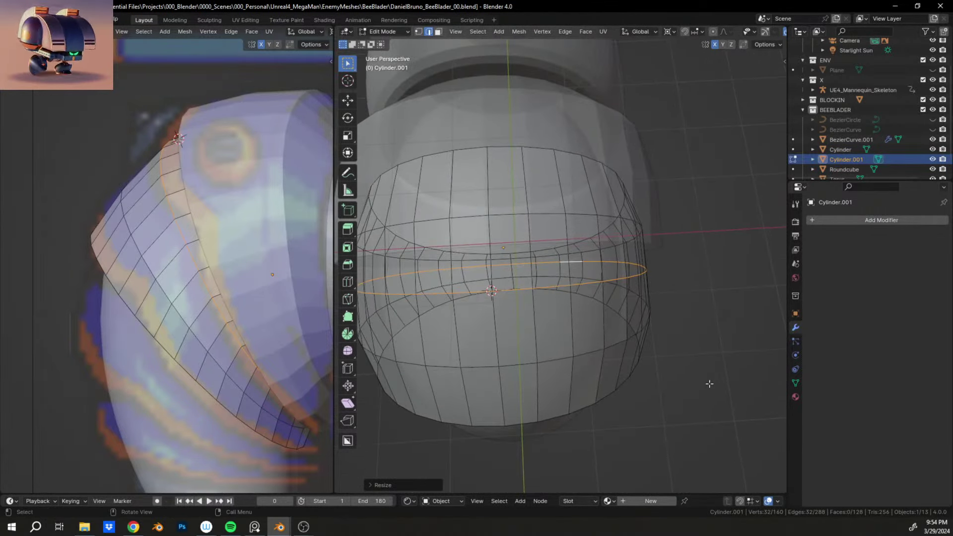
{"action": "key", "text": "s"}
{"action": "key", "text": "x"}
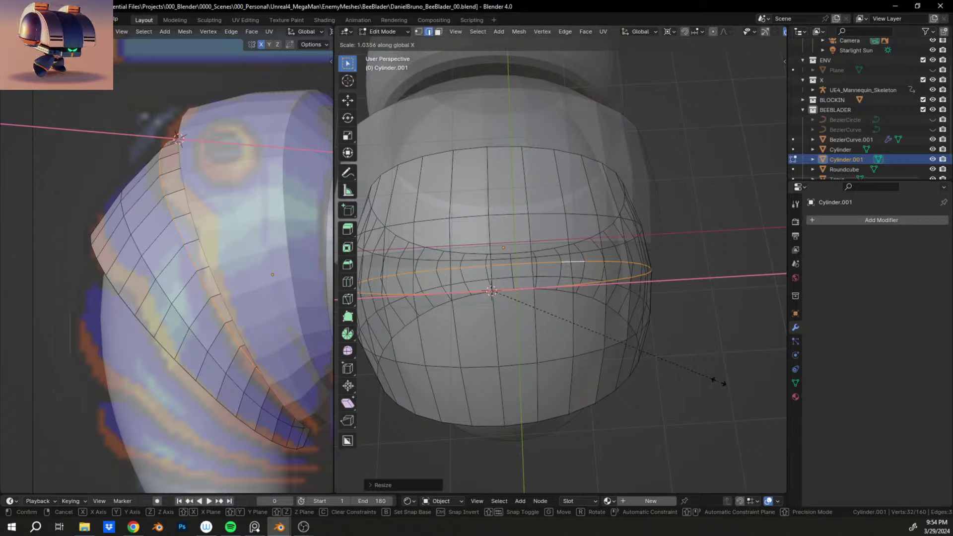
{"action": "left_click", "coordinate": [717, 382]}
Step: Place the 3D cursor on the top vertex of the edge loop beside the inner opening and shrink that loop to about 0.99, locking global X
{"action": "middle_click_drag", "start_coordinate": [634, 287], "coordinate": [511, 240]}
{"action": "middle_click_drag", "start_coordinate": [675, 423], "coordinate": [553, 287], "text": "shift"}
{"action": "middle_click_drag", "start_coordinate": [585, 352], "coordinate": [619, 423]}
{"action": "middle_click_drag", "start_coordinate": [596, 317], "coordinate": [576, 221]}
{"action": "middle_click_drag", "start_coordinate": [571, 268], "coordinate": [571, 218], "text": "ctrl"}
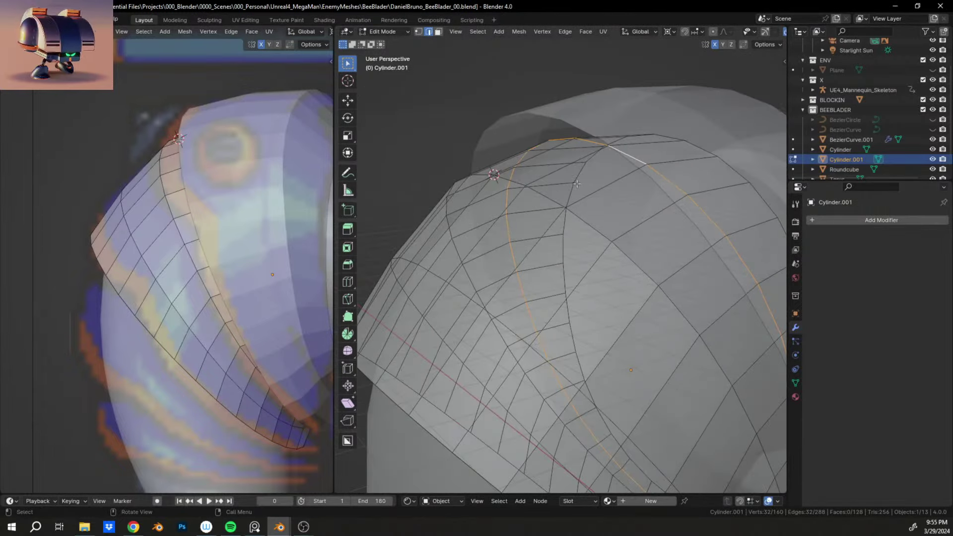
{"action": "middle_click_drag", "start_coordinate": [467, 233], "coordinate": [625, 199]}
{"action": "middle_click_drag", "start_coordinate": [626, 199], "coordinate": [375, 186], "text": "ctrl"}
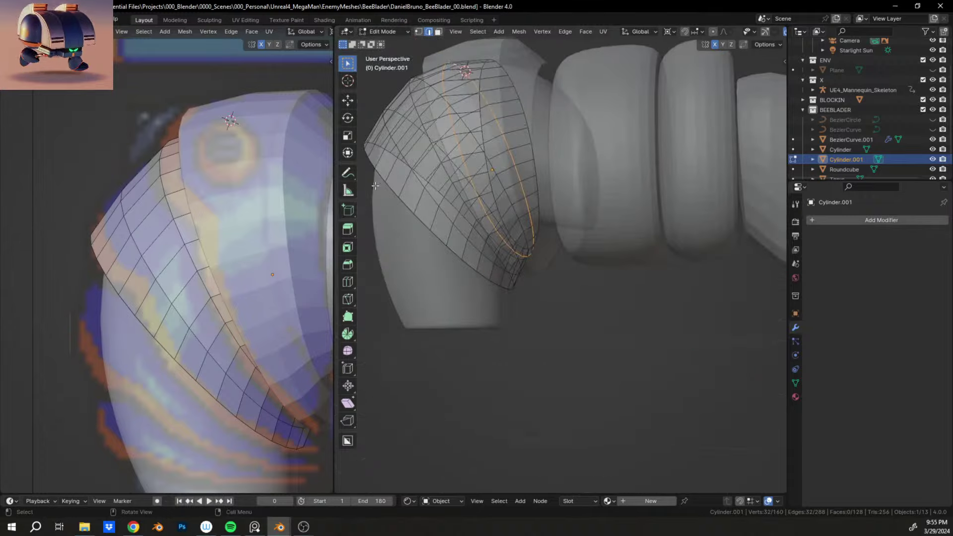
{"action": "middle_click_drag", "start_coordinate": [504, 251], "coordinate": [620, 305], "text": "shift"}
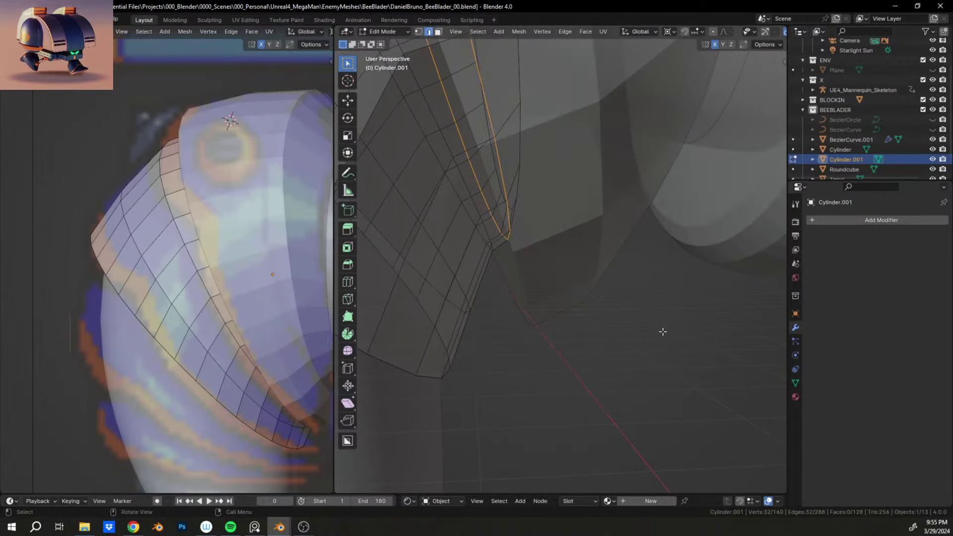
{"action": "key", "text": "s"}
{"action": "key", "text": "shift+x"}
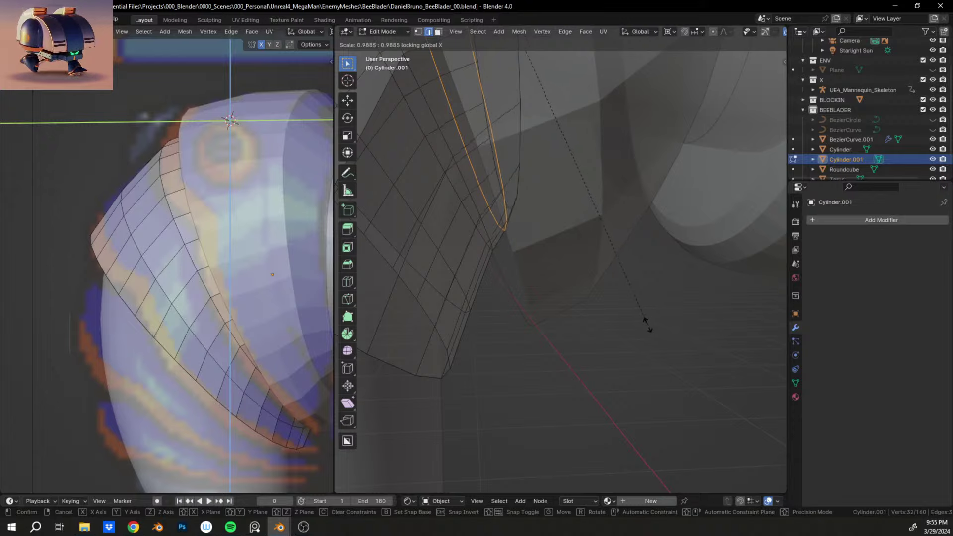
{"action": "left_click", "coordinate": [637, 318]}
Step: Fine-tune the same edge loop around the 3D cursor with a scale of about 1.00, excluding the global X axis
{"action": "mouse_move", "coordinate": [447, 244]}
{"action": "middle_mouse_down"}
{"action": "mouse_move", "coordinate": [436, 245]}
{"action": "mouse_move", "coordinate": [453, 255]}
{"action": "middle_mouse_up"}
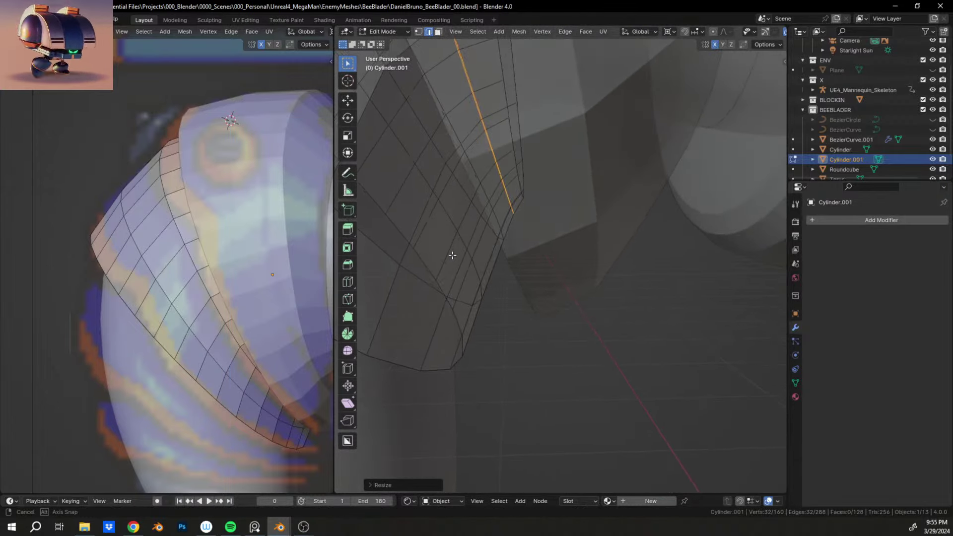
{"action": "key", "text": "s"}
{"action": "key", "text": "x"}
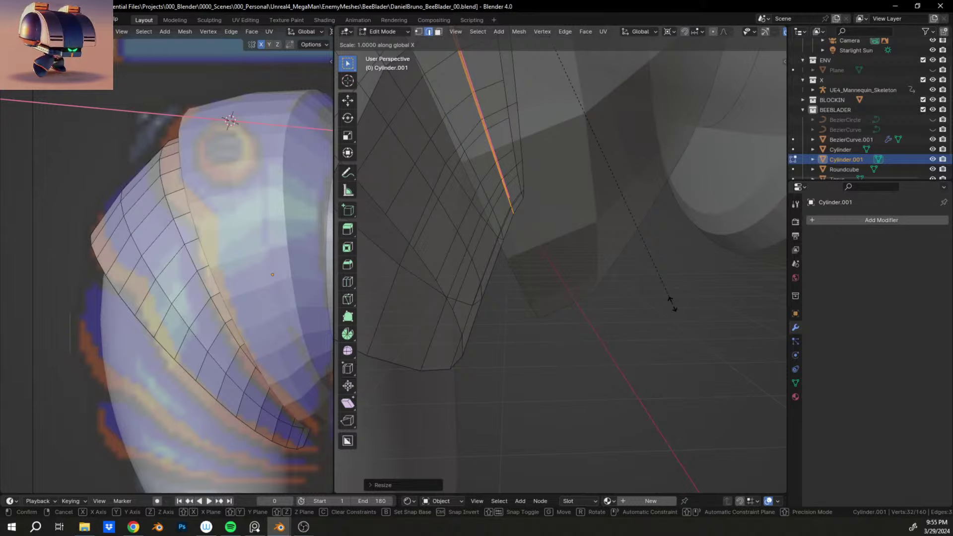
{"action": "key", "text": "shift+x"}
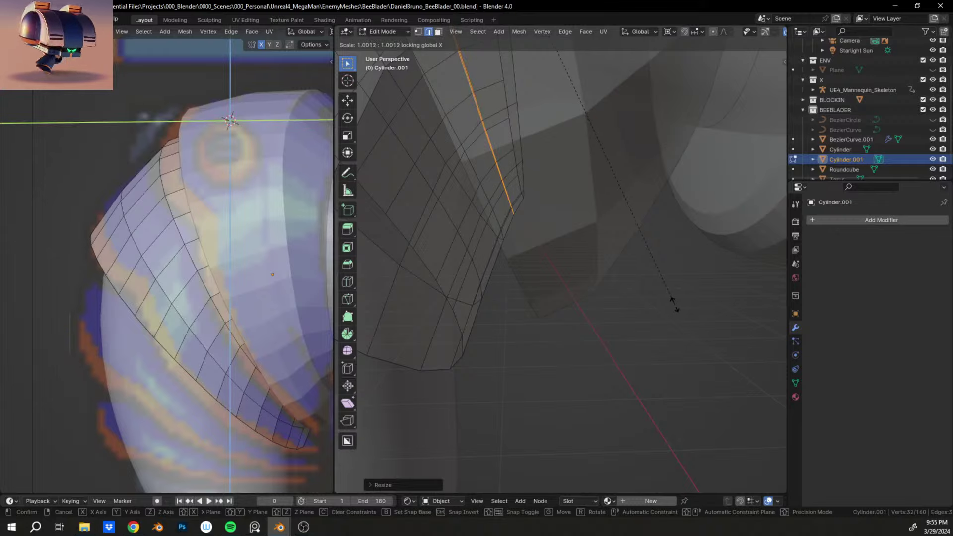
{"action": "left_click", "coordinate": [674, 302]}
Step: Return the segment to Object Mode and inspect its silhouette against the neighbouring body parts
{"action": "scroll", "coordinate": [657, 342], "scroll_direction": "down", "scroll_amount": 4}
{"action": "key", "text": "Tab"}
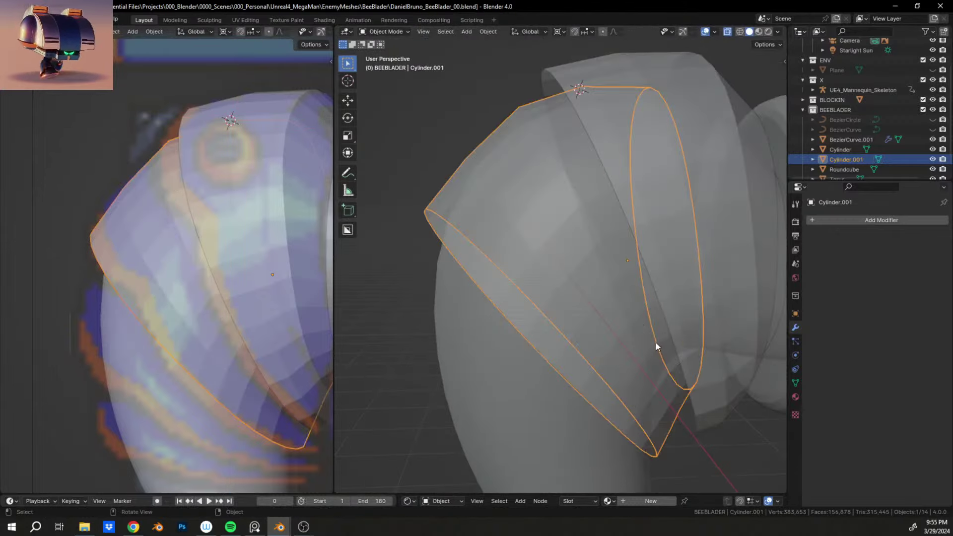
{"action": "scroll", "coordinate": [553, 215], "scroll_direction": "down", "scroll_amount": 3}
{"action": "scroll", "coordinate": [558, 253], "scroll_direction": "up", "scroll_amount": 5}
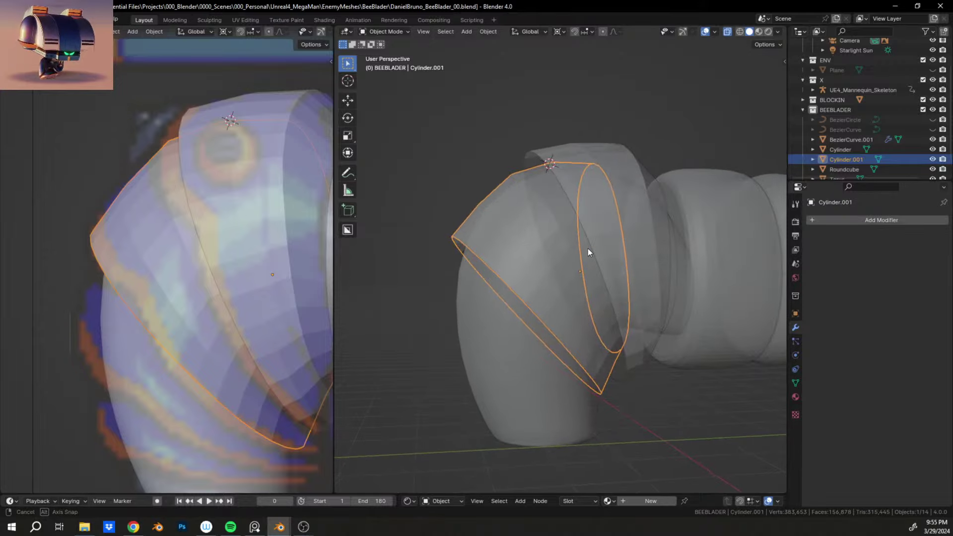
{"action": "key", "text": "Tab"}
{"action": "key", "text": "Tab"}
{"action": "scroll", "coordinate": [604, 267], "scroll_direction": "down", "scroll_amount": 2}
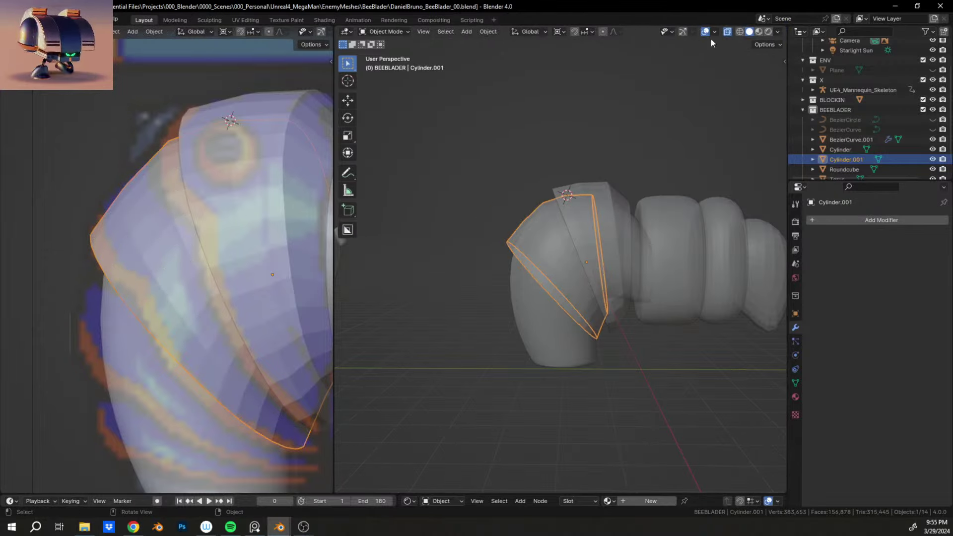
Step: Turn off X-ray in the perspective viewport and compare the solid segments with the pixel-art reference
{"action": "left_click", "coordinate": [727, 33]}
{"action": "scroll", "coordinate": [606, 200], "scroll_direction": "up", "scroll_amount": 3}
{"action": "middle_click_drag", "start_coordinate": [582, 229], "coordinate": [425, 231]}
{"action": "scroll", "coordinate": [218, 244], "scroll_direction": "down", "scroll_amount": 4}
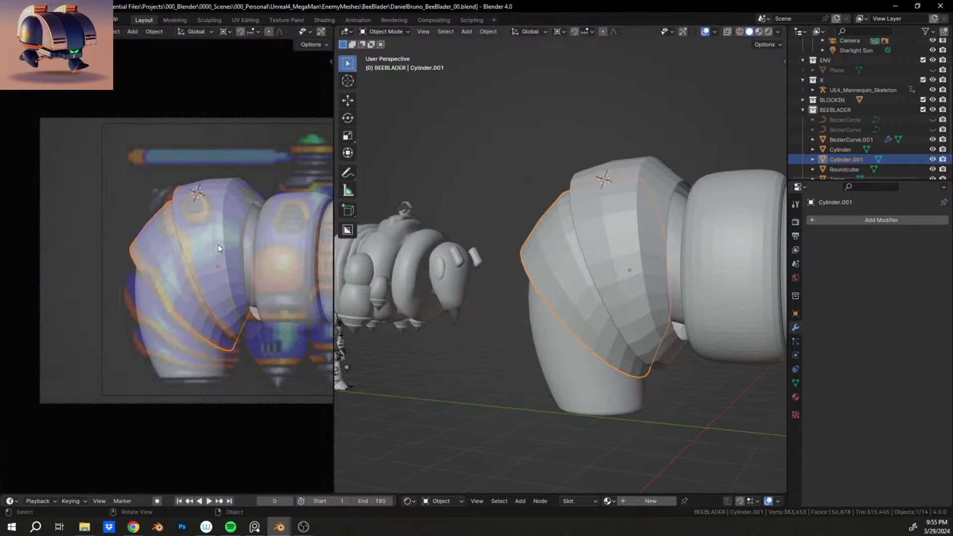
{"action": "scroll", "coordinate": [180, 246], "scroll_direction": "up", "scroll_amount": 2}
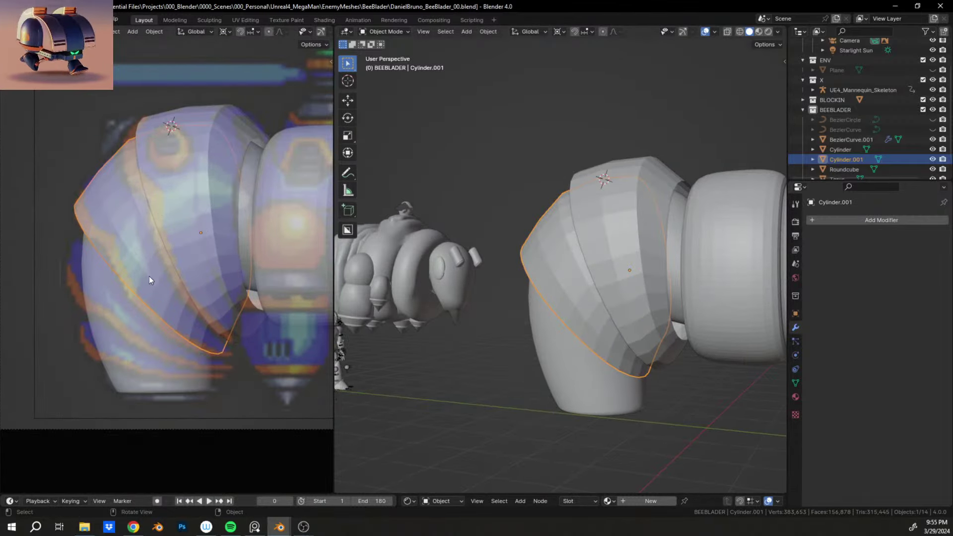
{"action": "middle_click_drag", "start_coordinate": [237, 324], "coordinate": [196, 253], "text": "shift"}
{"action": "scroll", "coordinate": [534, 309], "scroll_direction": "up", "scroll_amount": 1}
Step: Duplicate the Cylinder.001 segment in place and put the 3D cursor on the lowest vertex of its outer opening
{"action": "middle_click_drag", "start_coordinate": [534, 310], "coordinate": [604, 331]}
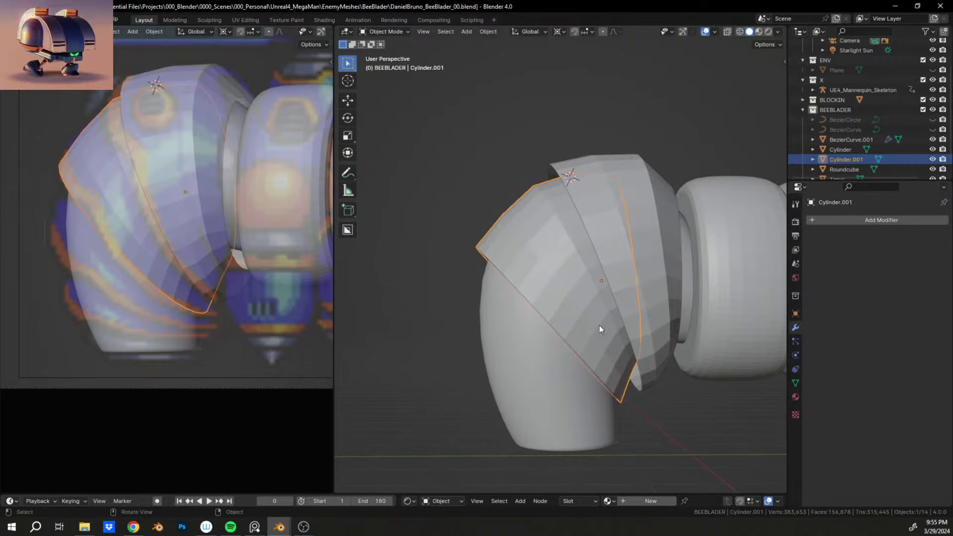
{"action": "key", "text": "shift+d"}
{"action": "right_click", "coordinate": [599, 326]}
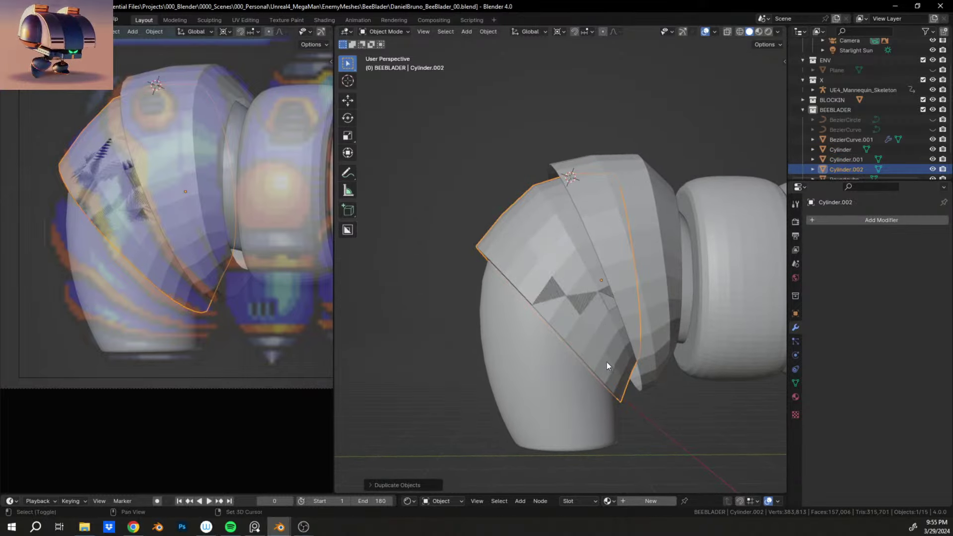
{"action": "middle_click_drag", "start_coordinate": [606, 362], "coordinate": [420, 260], "text": "shift"}
{"action": "scroll", "coordinate": [539, 261], "scroll_direction": "up", "scroll_amount": 4}
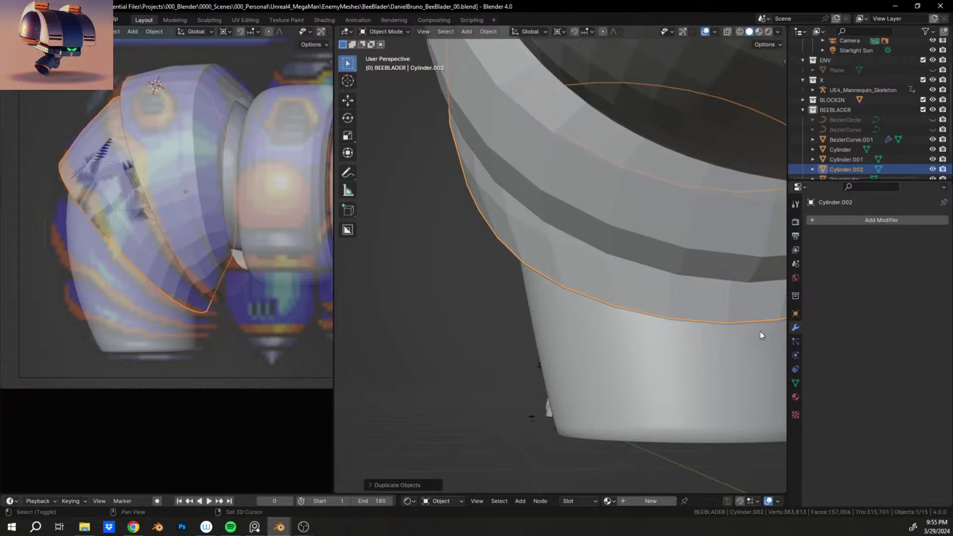
{"action": "middle_click_drag", "start_coordinate": [761, 331], "coordinate": [593, 334], "text": "shift"}
{"action": "middle_click_drag", "start_coordinate": [609, 365], "coordinate": [568, 311], "text": "shift"}
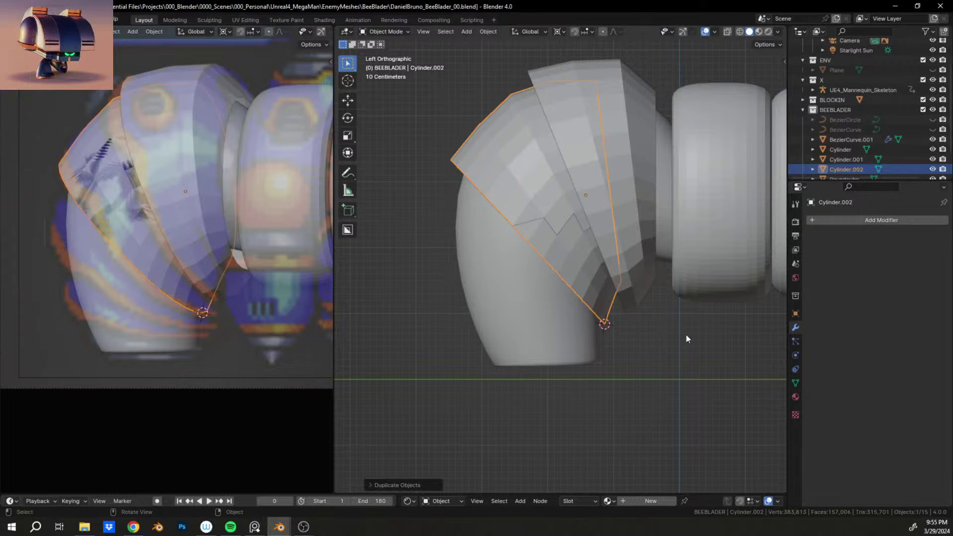
Step: Move the duplicated segment down about 0.2 m along the global Z axis
{"action": "key", "text": "g"}
{"action": "key", "text": "z"}
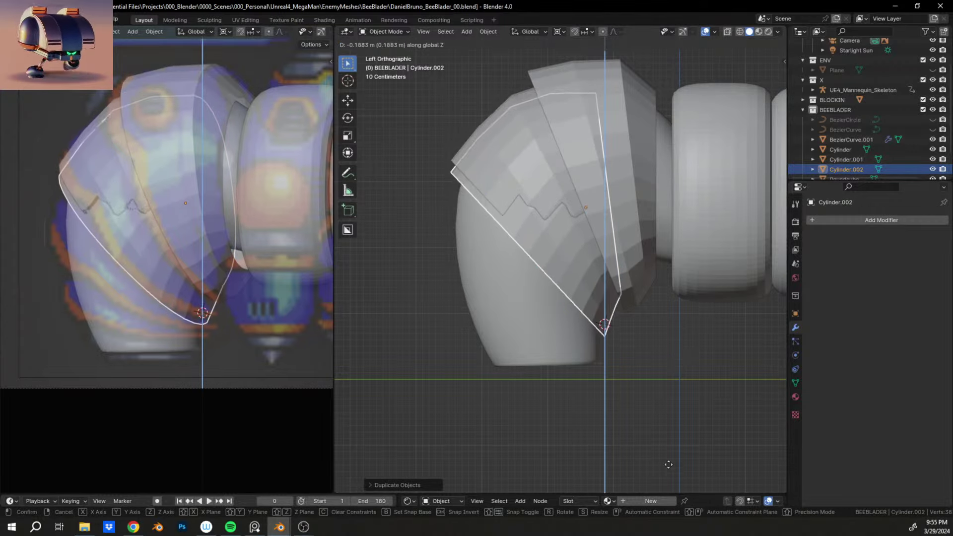
{"action": "left_click", "coordinate": [668, 482]}
Step: Place the 3D cursor on the duplicate's lowest vertex and scale the segment down slightly around it
{"action": "middle_click_drag", "start_coordinate": [668, 483], "coordinate": [540, 317]}
{"action": "scroll", "coordinate": [522, 269], "scroll_direction": "up", "scroll_amount": 4}
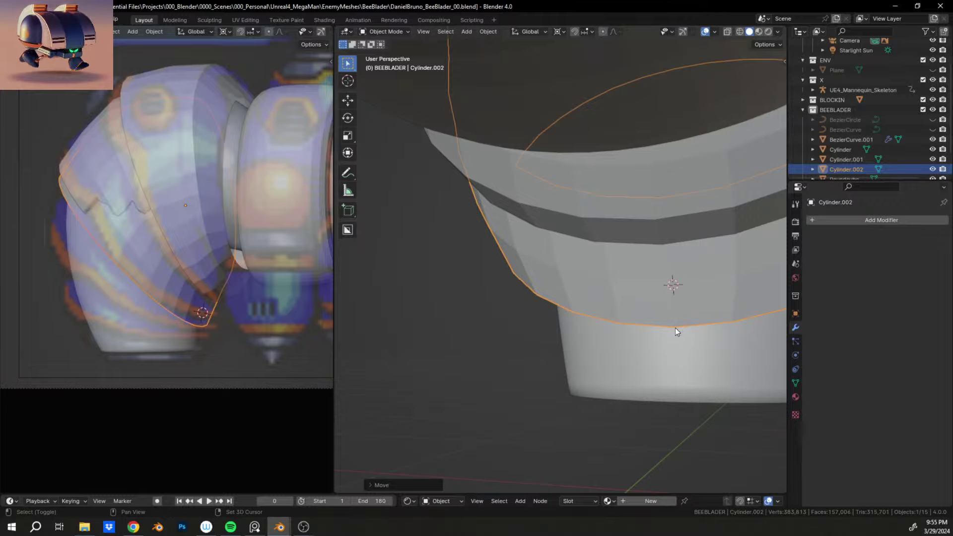
{"action": "scroll", "coordinate": [674, 326], "scroll_direction": "down", "scroll_amount": 5}
{"action": "middle_click_drag", "start_coordinate": [694, 347], "coordinate": [586, 335]}
{"action": "key", "text": "s"}
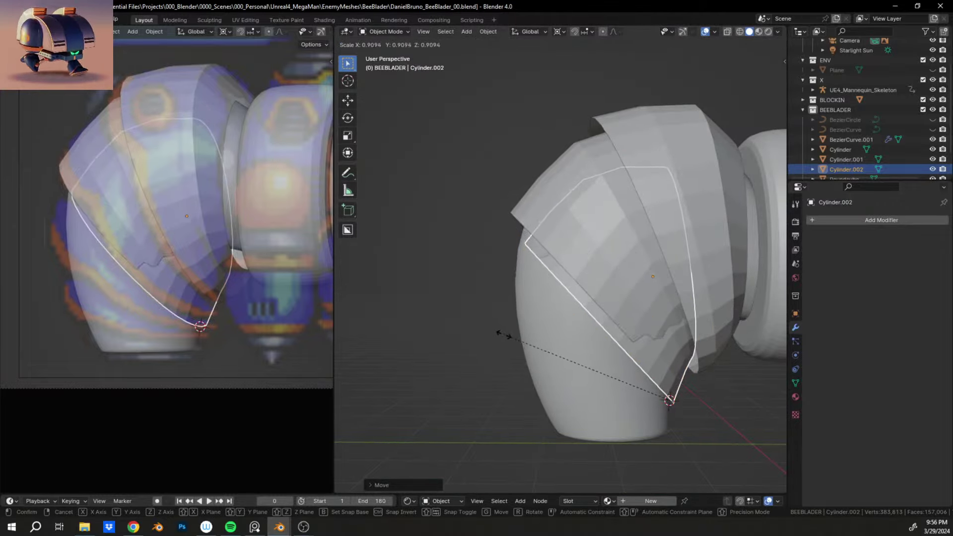
{"action": "left_click", "coordinate": [493, 333]}
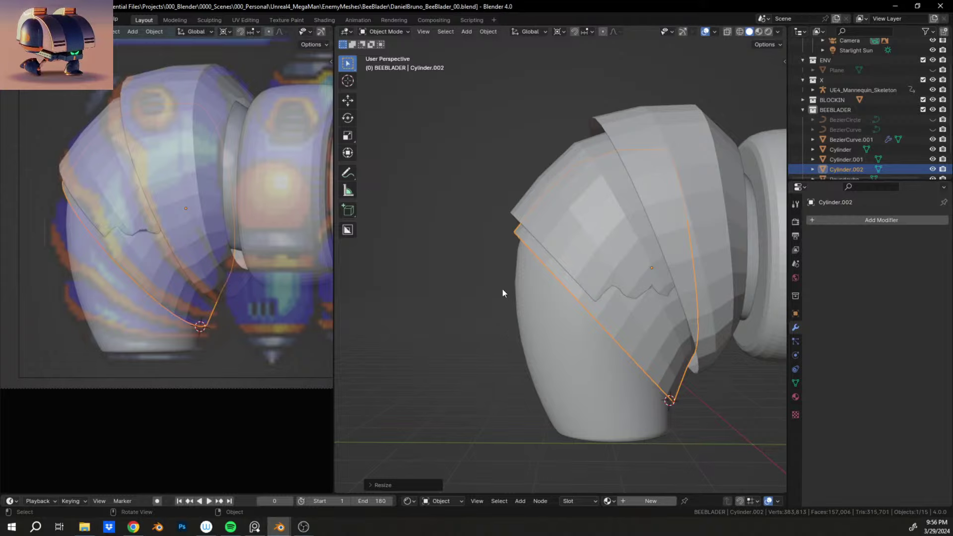
{"action": "key", "text": "r"}
{"action": "left_click", "coordinate": [413, 273]}
{"action": "key", "text": "ctrl+z"}
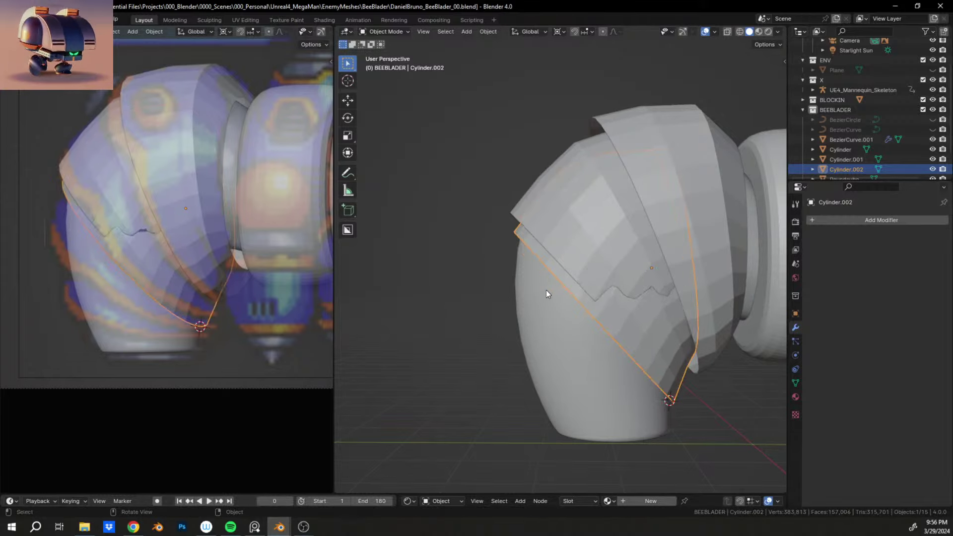
Step: Rotate the duplicate counterclockwise around the 3D cursor in the left orthographic view, fanning it out below the previous segment
{"action": "middle_click_drag", "start_coordinate": [546, 290], "coordinate": [550, 299], "text": "alt"}
{"action": "key", "text": "r"}
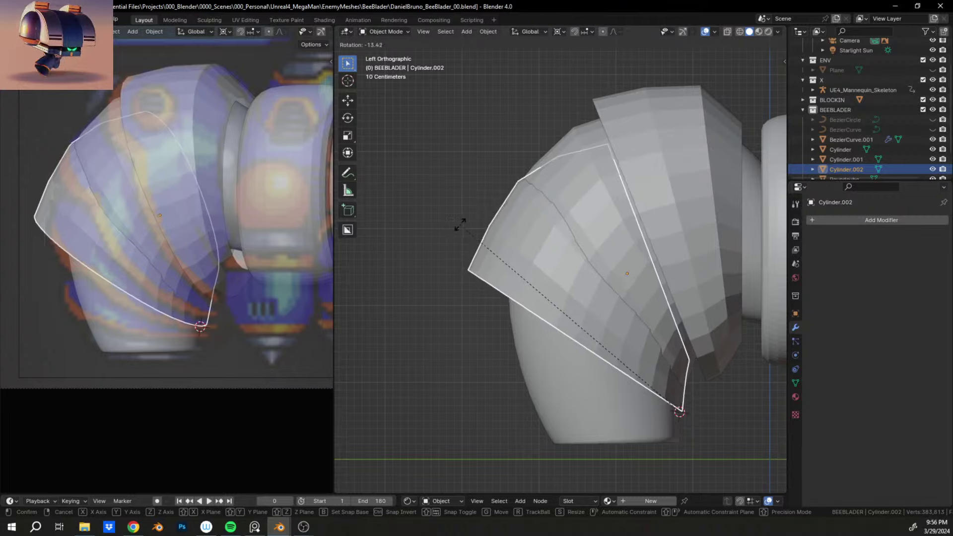
{"action": "left_click", "coordinate": [485, 231]}
Step: Lower the duplicate slightly along global Z and rotate it by about -3.6° around the 3D cursor
{"action": "key", "text": "g"}
{"action": "key", "text": "z"}
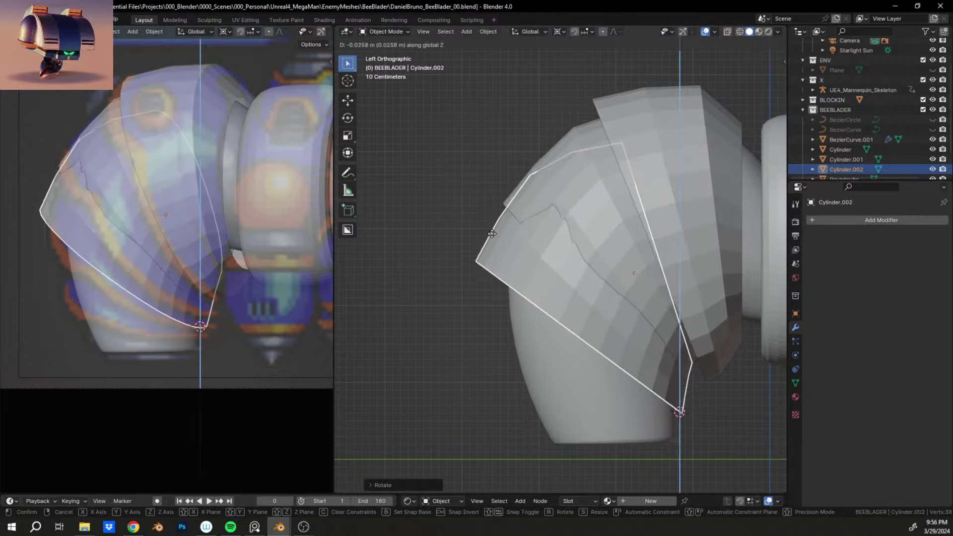
{"action": "left_click", "coordinate": [491, 237]}
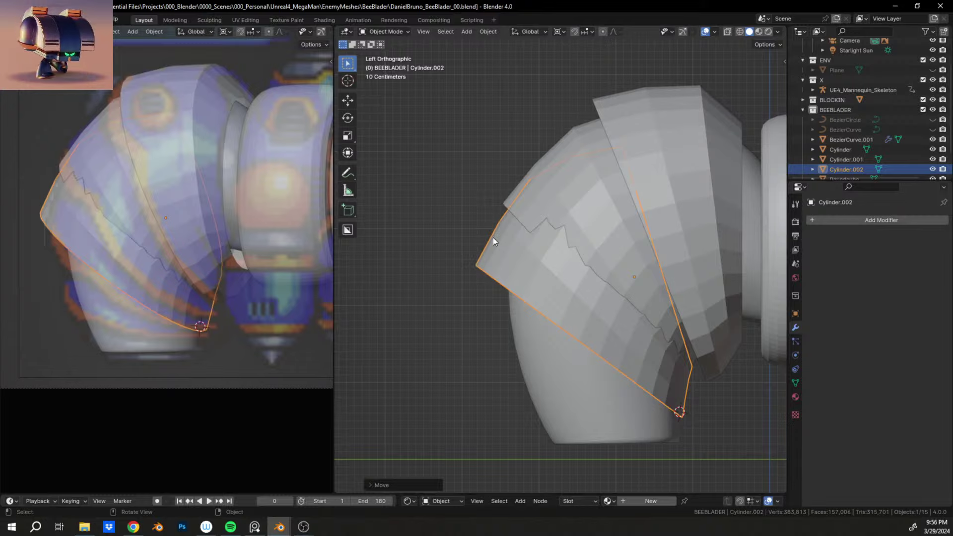
{"action": "key", "text": "r"}
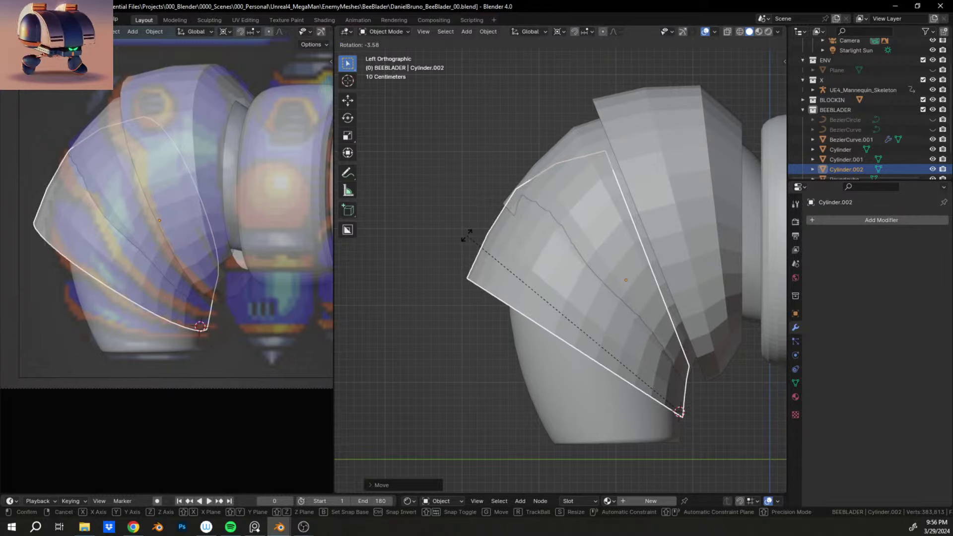
{"action": "left_click", "coordinate": [466, 236]}
Step: Scale the duplicate to about 0.92 around the 3D cursor and rotate it by about -1.9°
{"action": "key", "text": "s"}
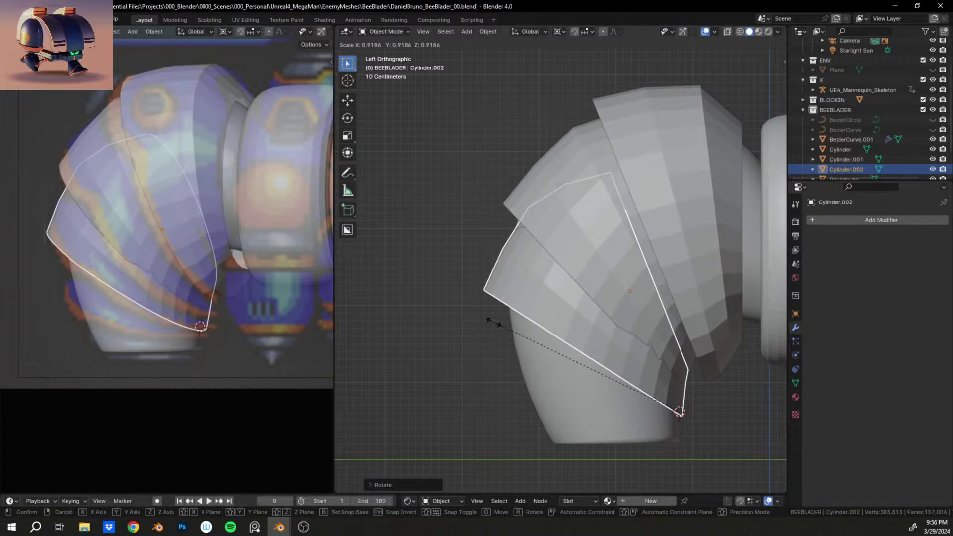
{"action": "left_click", "coordinate": [494, 323]}
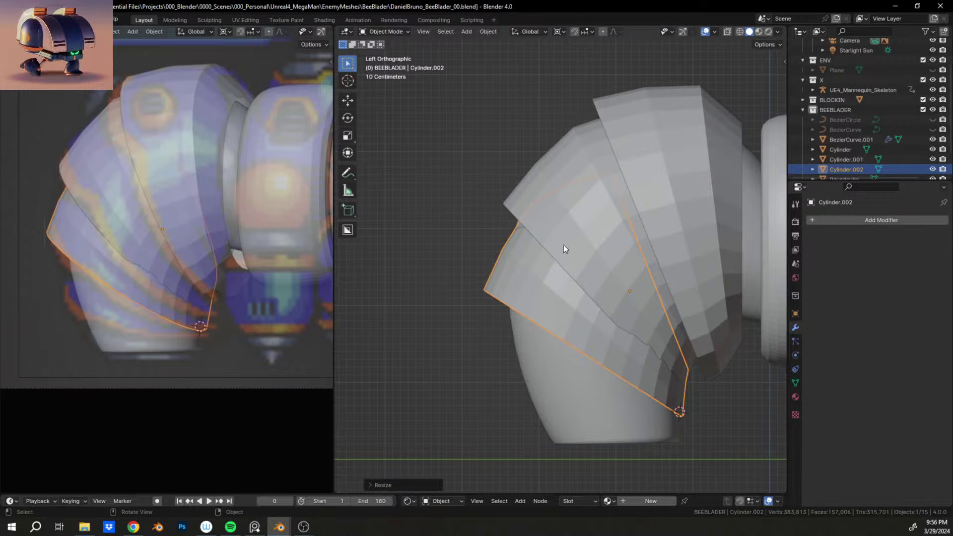
{"action": "key", "text": "r"}
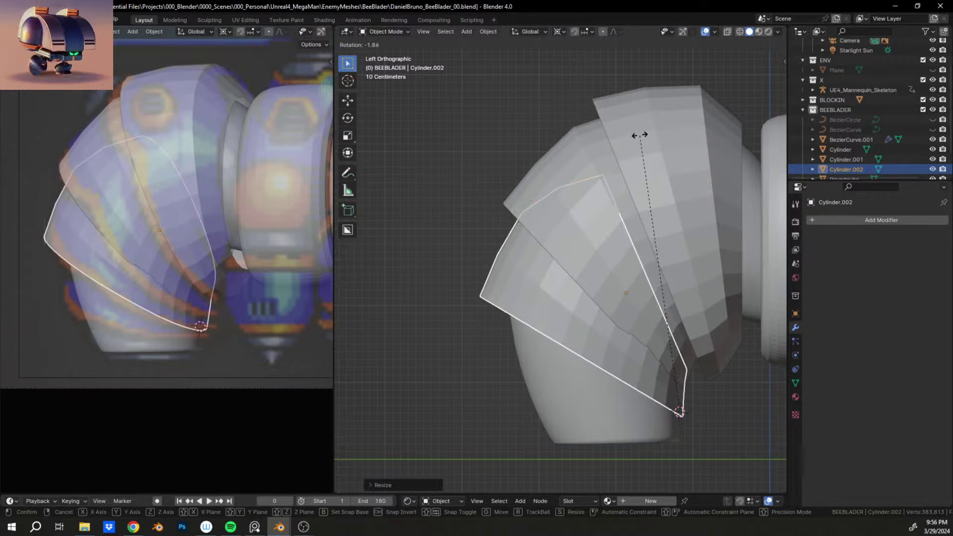
{"action": "left_click", "coordinate": [639, 139]}
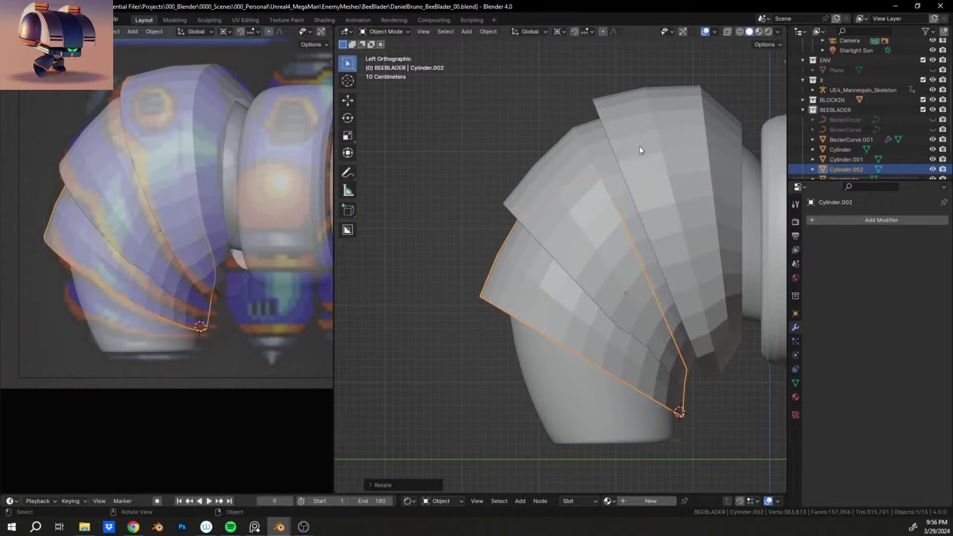
Step: Inspect the overlap of the two lower segments, and hide the Cylinder.002 duplicate in the viewport
{"action": "middle_click_drag", "start_coordinate": [639, 145], "coordinate": [703, 302]}
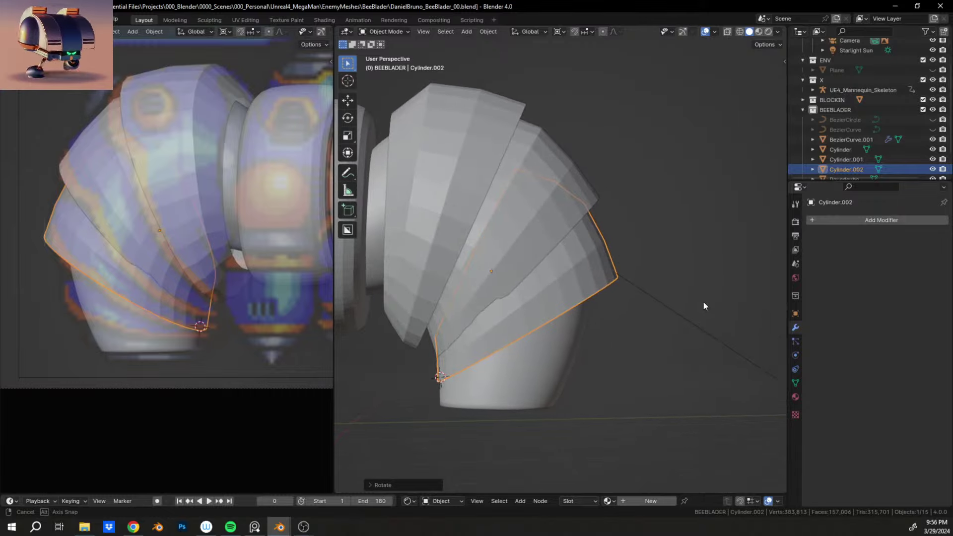
{"action": "left_click", "coordinate": [507, 272]}
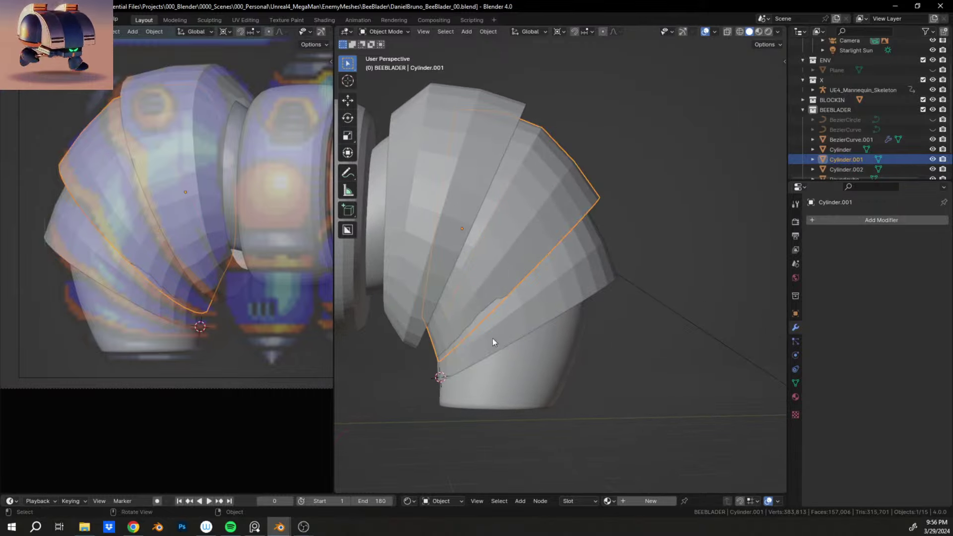
{"action": "middle_click_drag", "start_coordinate": [492, 338], "coordinate": [565, 296]}
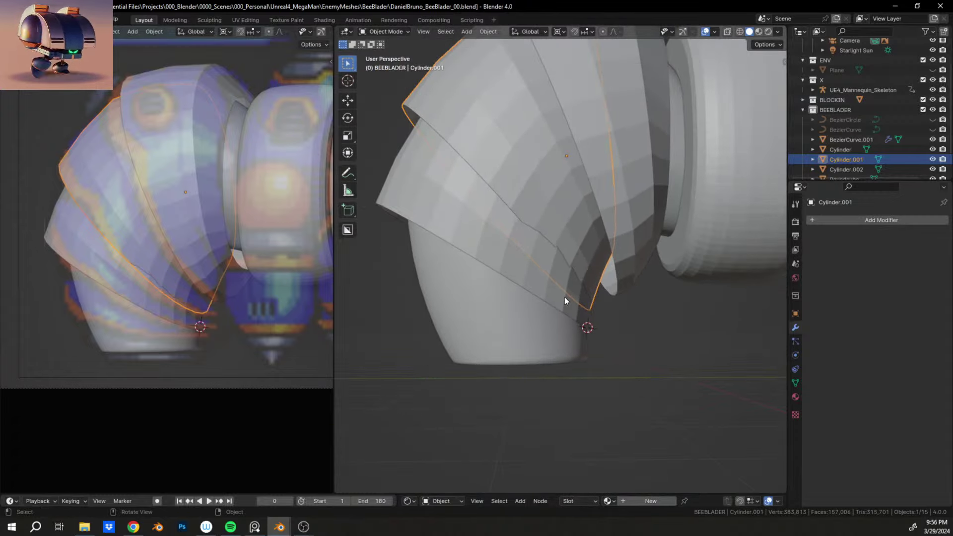
{"action": "middle_click_drag", "start_coordinate": [545, 239], "coordinate": [587, 184], "text": "alt"}
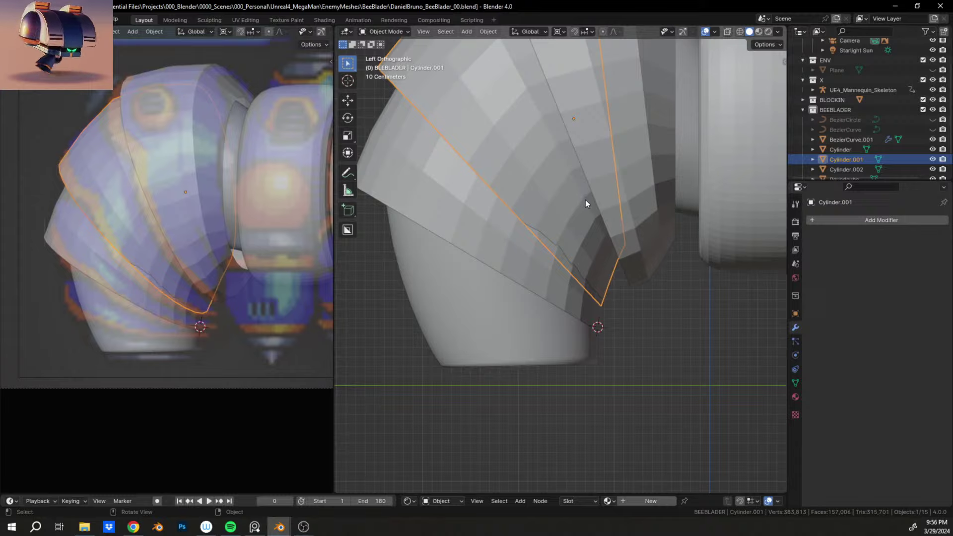
{"action": "left_click", "coordinate": [561, 287]}
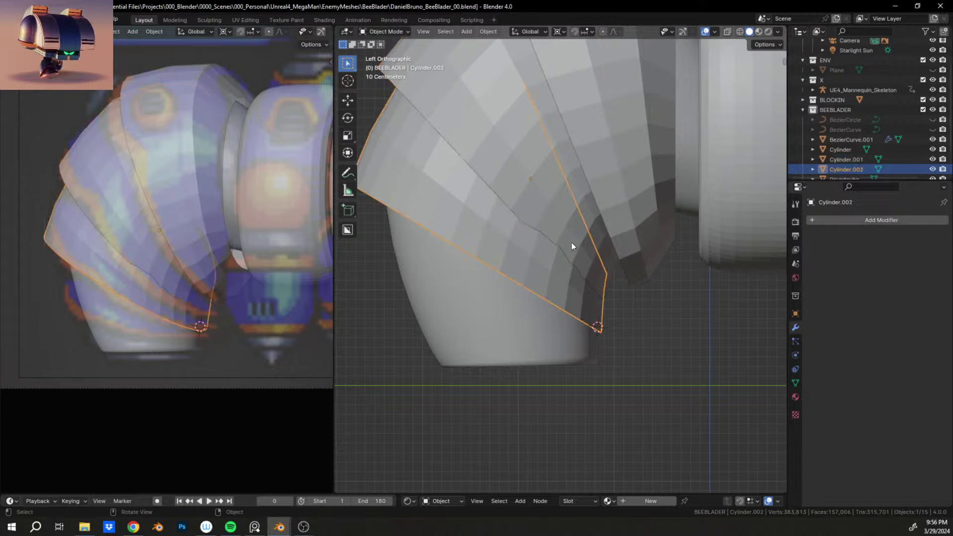
{"action": "left_click", "coordinate": [933, 169]}
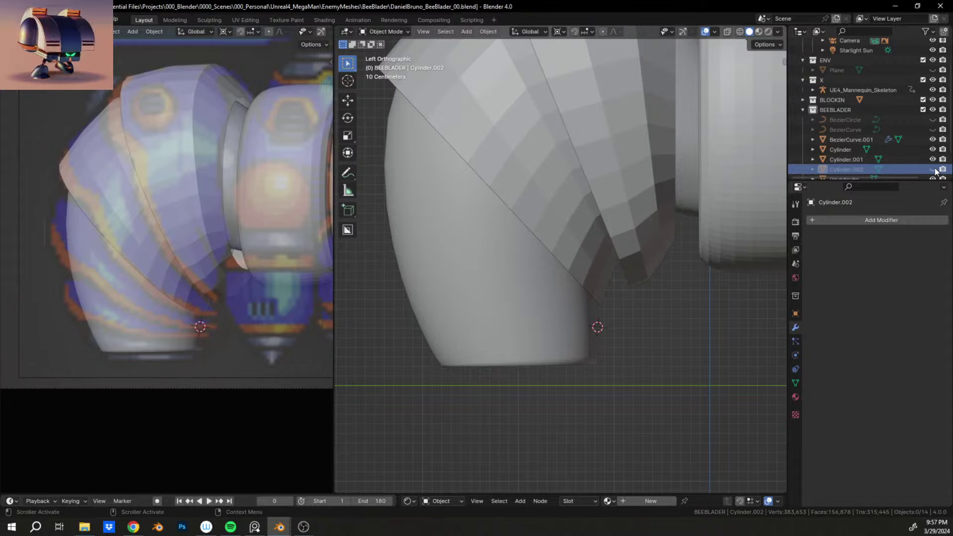
Step: Scale Cylinder.001's lower rim loop to about 1.024 excluding the X axis, around the 3D cursor placed at the rim's outer tip
{"action": "middle_click_drag", "start_coordinate": [590, 311], "coordinate": [609, 409], "text": "shift"}
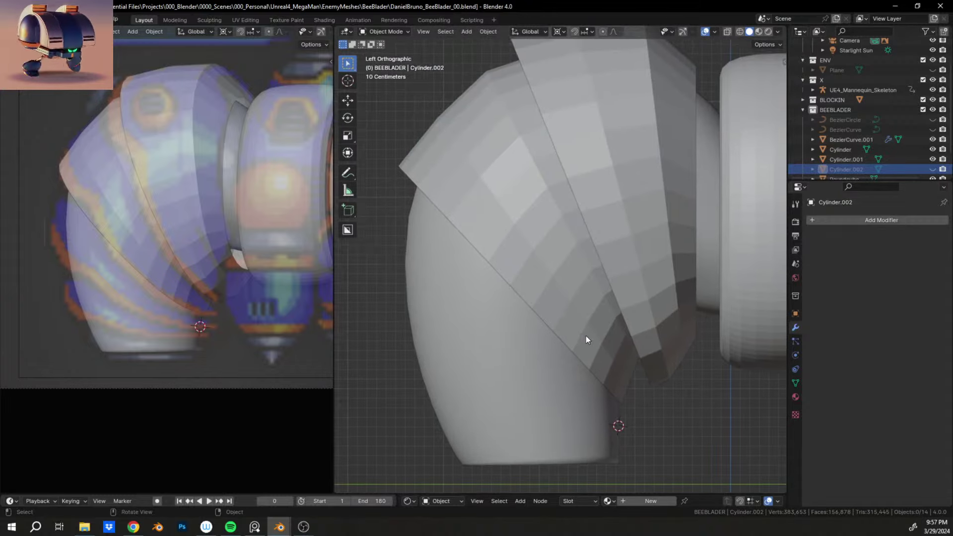
{"action": "left_click", "coordinate": [599, 344]}
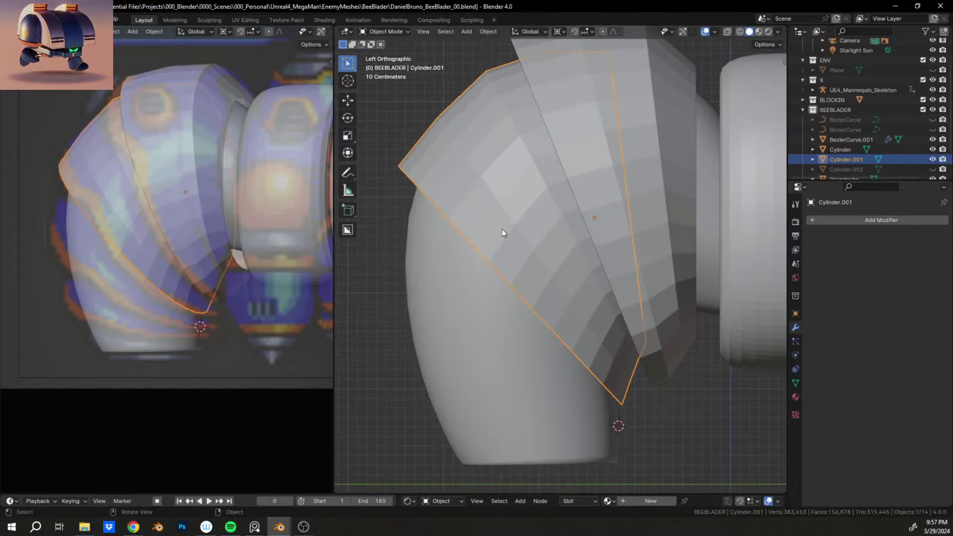
{"action": "key", "text": "Tab"}
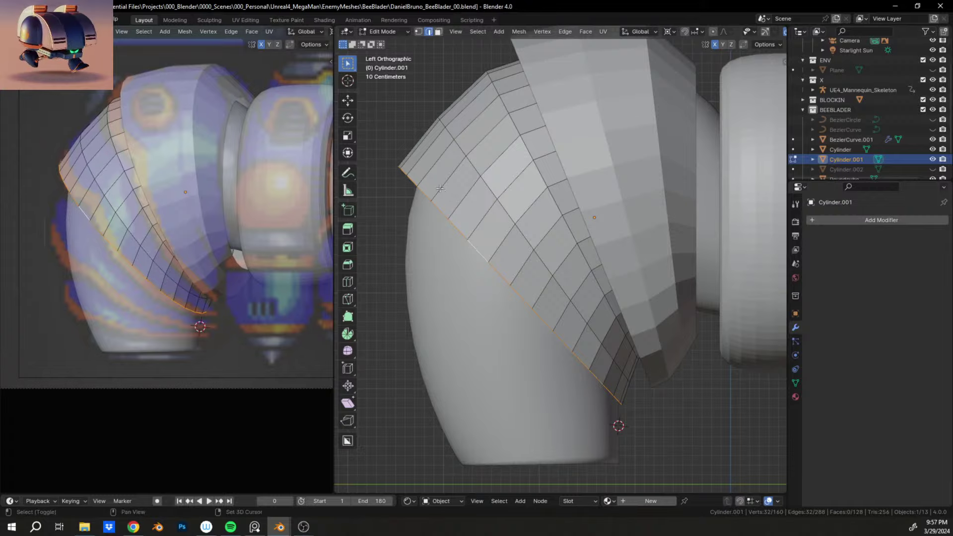
{"action": "middle_click_drag", "start_coordinate": [440, 188], "coordinate": [496, 224], "text": "shift"}
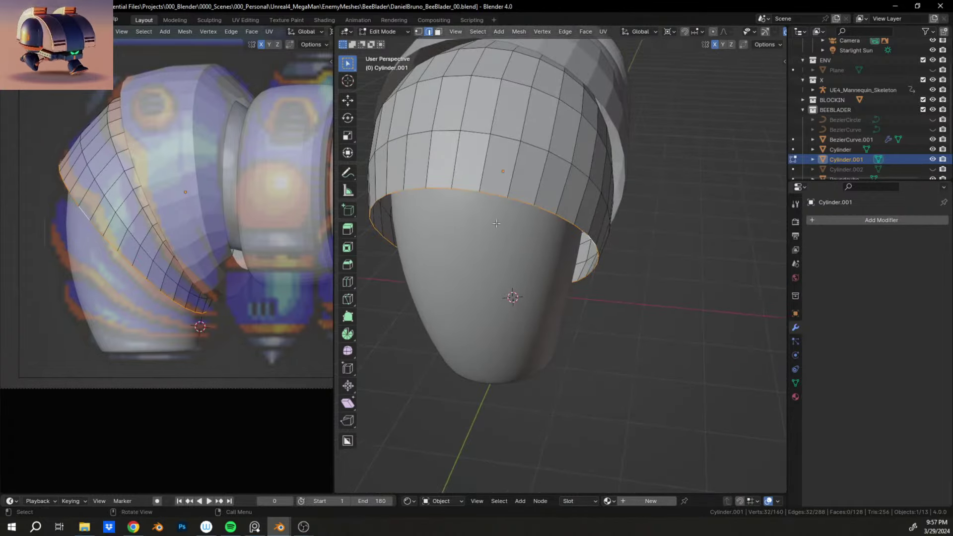
{"action": "middle_click_drag", "start_coordinate": [452, 191], "coordinate": [380, 141]}
{"action": "middle_click_drag", "start_coordinate": [576, 240], "coordinate": [535, 197], "text": "shift"}
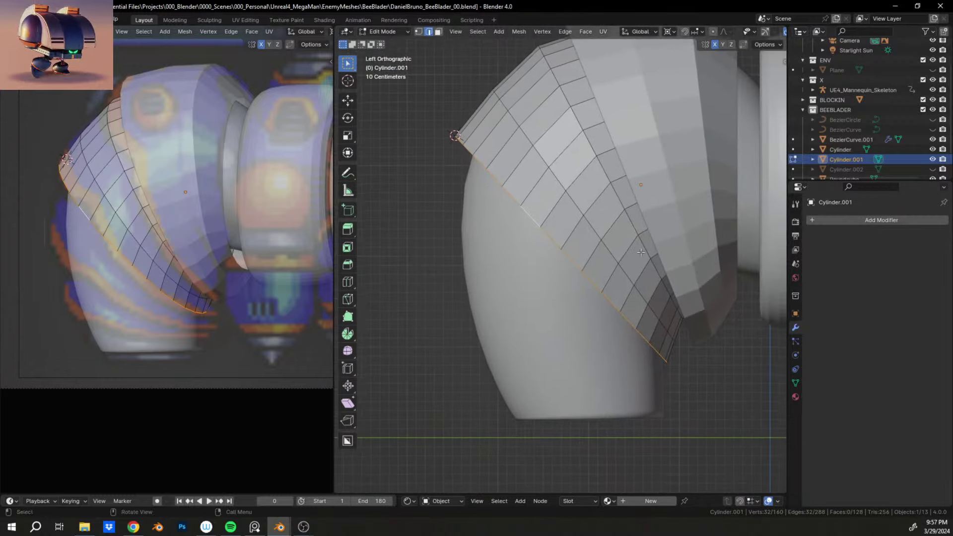
{"action": "key", "text": "s"}
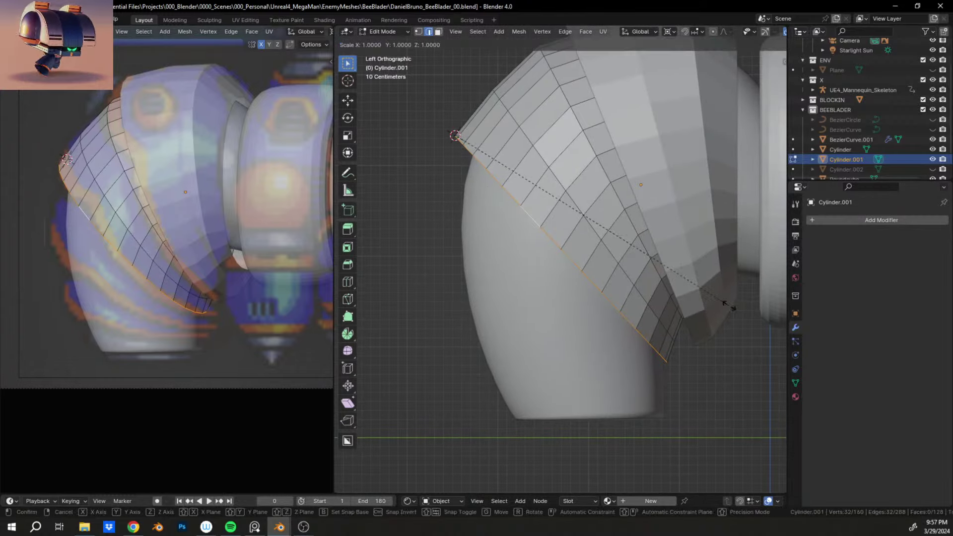
{"action": "key", "text": "x"}
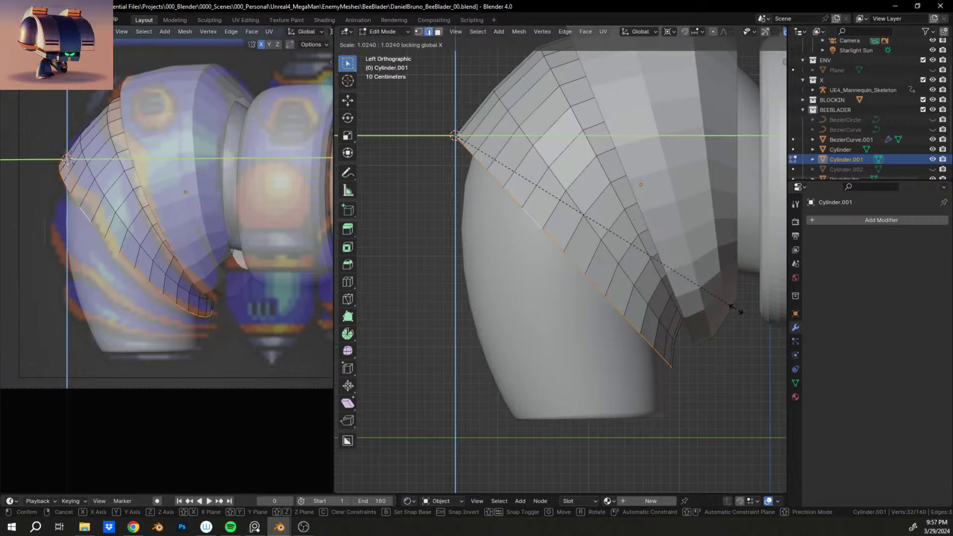
{"action": "left_click", "coordinate": [736, 309]}
Step: Rotate the edge loop just above Cylinder.001's lower rim slightly in the left view, around the 3D cursor placed at its outer end
{"action": "mouse_move", "coordinate": [653, 317]}
{"action": "middle_mouse_down"}
{"action": "mouse_move", "coordinate": [510, 283]}
{"action": "mouse_move", "coordinate": [431, 288]}
{"action": "mouse_move", "coordinate": [338, 327]}
{"action": "mouse_move", "coordinate": [740, 336]}
{"action": "mouse_move", "coordinate": [421, 241]}
{"action": "mouse_move", "coordinate": [607, 268]}
{"action": "mouse_move", "coordinate": [645, 308]}
{"action": "middle_mouse_up"}
{"action": "scroll", "coordinate": [510, 283], "scroll_direction": "up", "scroll_amount": 3}
{"action": "left_click", "coordinate": [650, 313], "text": "alt"}
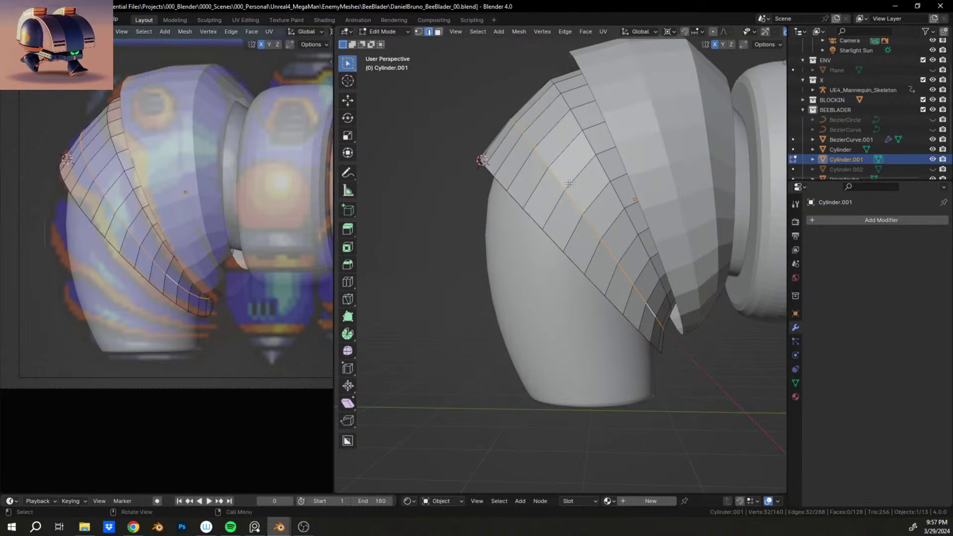
{"action": "middle_click_drag", "start_coordinate": [569, 183], "coordinate": [706, 307]}
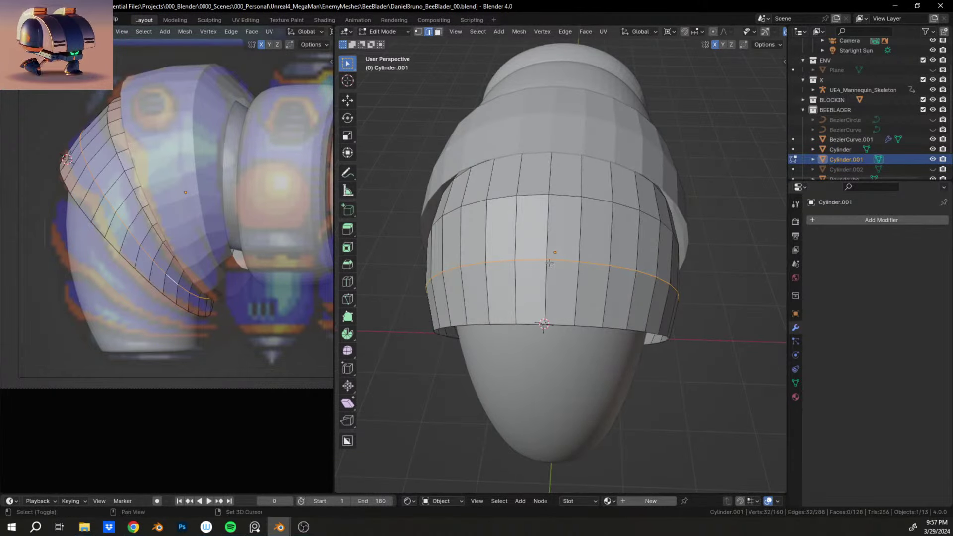
{"action": "middle_click_drag", "start_coordinate": [547, 258], "coordinate": [651, 282], "text": "alt"}
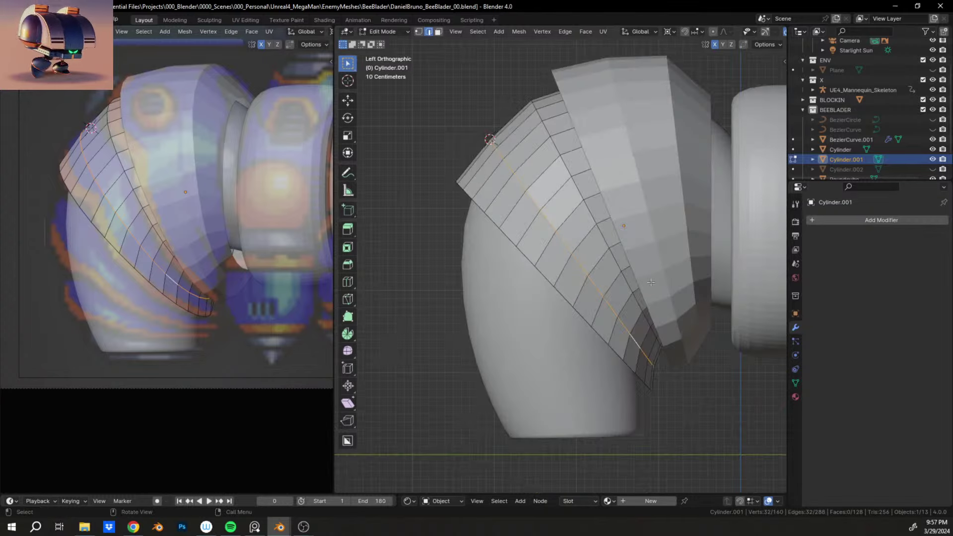
{"action": "key", "text": "r"}
{"action": "left_click", "coordinate": [734, 287]}
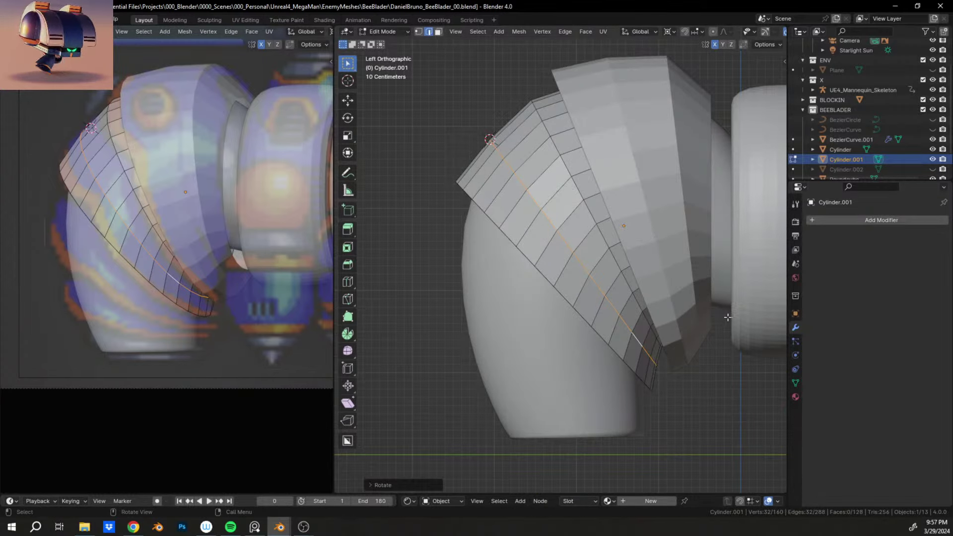
Step: Scale that loop to about 1.007 excluding X, shrink it slightly with the same constraint, and return to Object Mode
{"action": "key", "text": "s"}
{"action": "key", "text": "shift+x"}
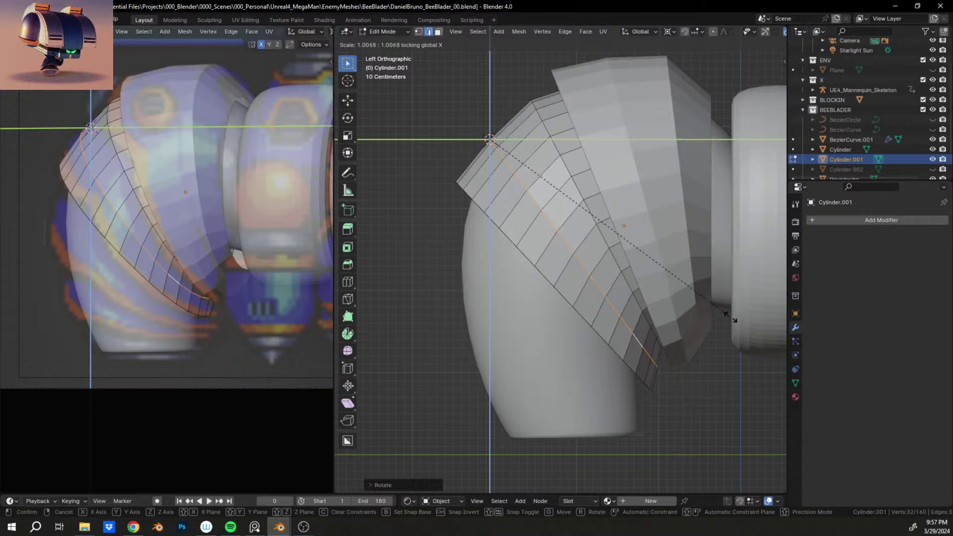
{"action": "left_click", "coordinate": [730, 318]}
{"action": "middle_click_drag", "start_coordinate": [643, 328], "coordinate": [630, 321]}
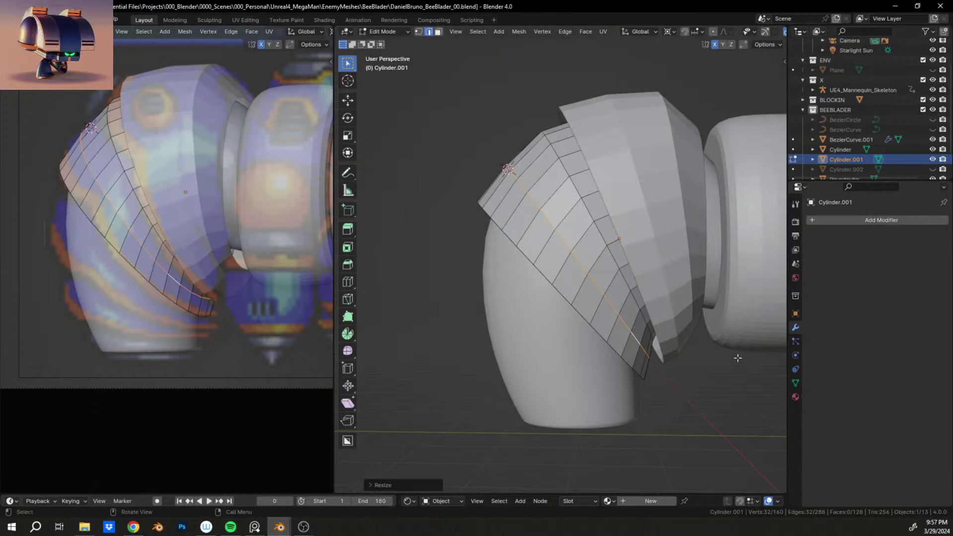
{"action": "key", "text": "s"}
{"action": "key", "text": "shift+x"}
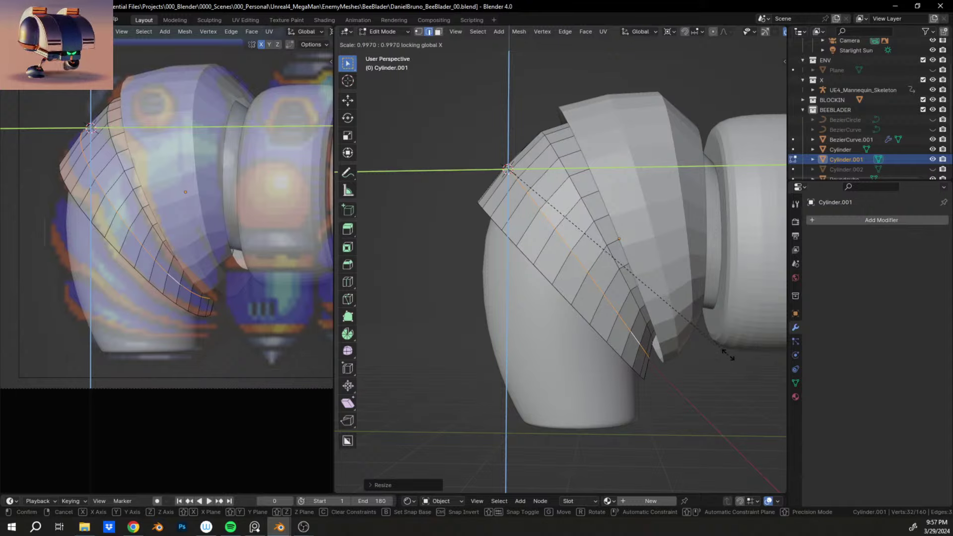
{"action": "left_click", "coordinate": [722, 352]}
{"action": "key", "text": "Tab"}
{"action": "middle_click_drag", "start_coordinate": [590, 303], "coordinate": [486, 218]}
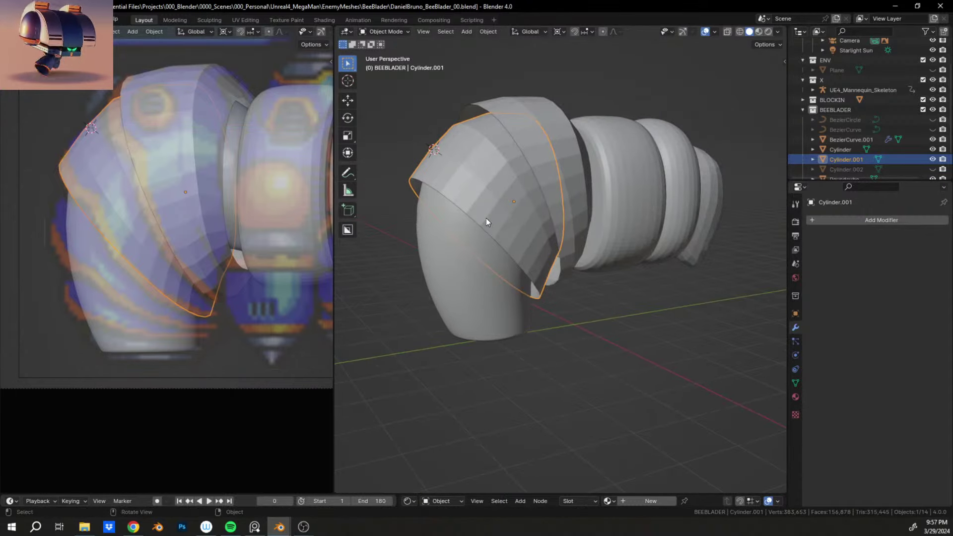
Step: Unhide Cylinder.002 and move it together with Cylinder.001 slightly along global Y toward the inner body segments
{"action": "left_click", "coordinate": [933, 169]}
{"action": "mouse_move", "coordinate": [540, 288]}
{"action": "middle_mouse_down"}
{"action": "mouse_move", "coordinate": [537, 278]}
{"action": "mouse_move", "coordinate": [580, 268]}
{"action": "mouse_move", "coordinate": [344, 285]}
{"action": "mouse_move", "coordinate": [358, 290]}
{"action": "middle_mouse_up"}
{"action": "scroll", "coordinate": [580, 268], "scroll_direction": "up", "scroll_amount": 3}
{"action": "middle_click_drag", "start_coordinate": [365, 292], "coordinate": [579, 294]}
{"action": "left_click", "coordinate": [583, 311]}
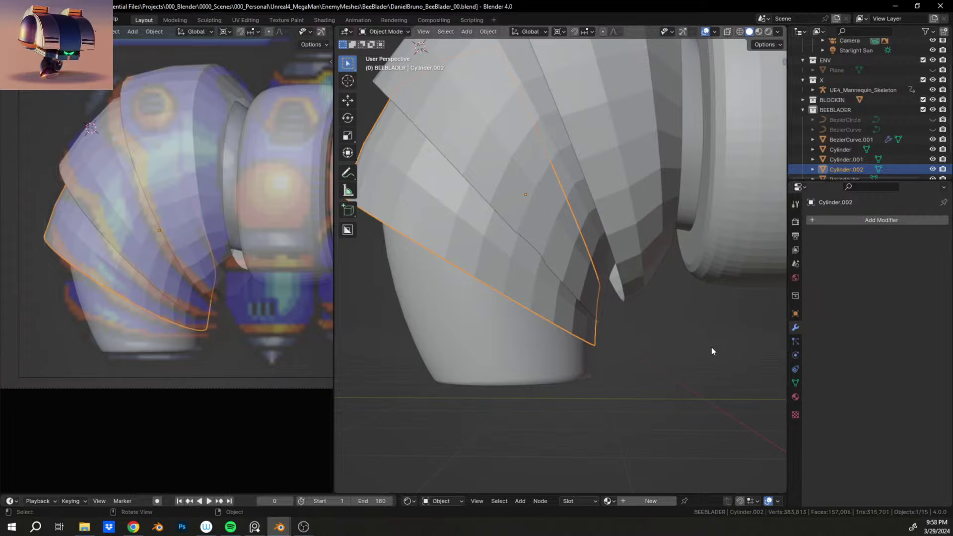
{"action": "left_click", "coordinate": [596, 297], "text": "shift"}
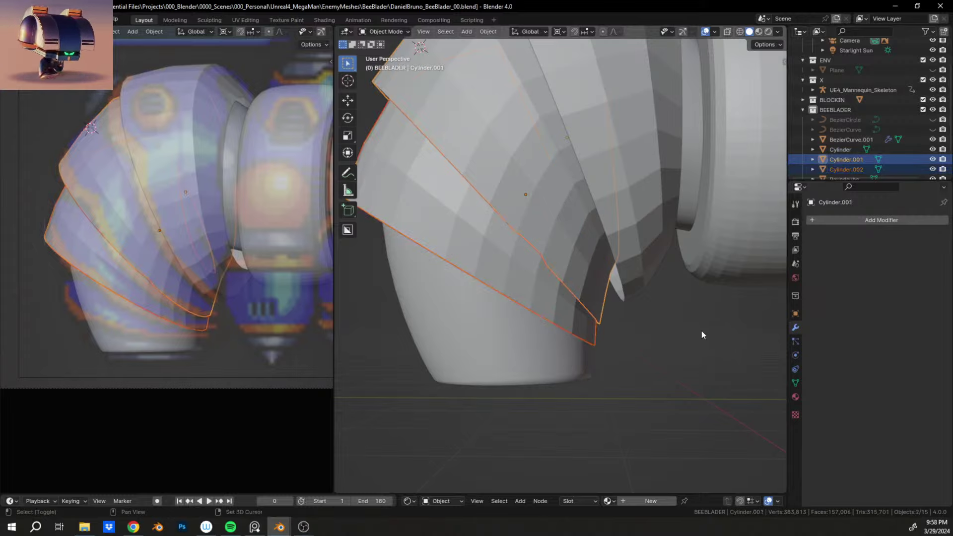
{"action": "key", "text": "g"}
{"action": "key", "text": "y"}
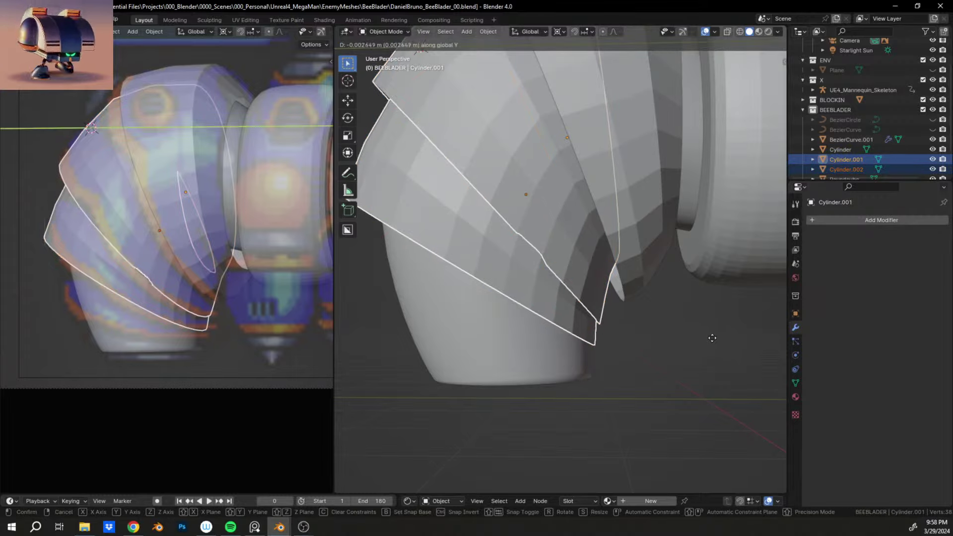
{"action": "left_click", "coordinate": [779, 352]}
Step: Examine how Cylinder.002's upper edge meets the underlying body and the shell above it
{"action": "middle_click_drag", "start_coordinate": [591, 312], "coordinate": [536, 296]}
{"action": "left_click", "coordinate": [475, 296]}
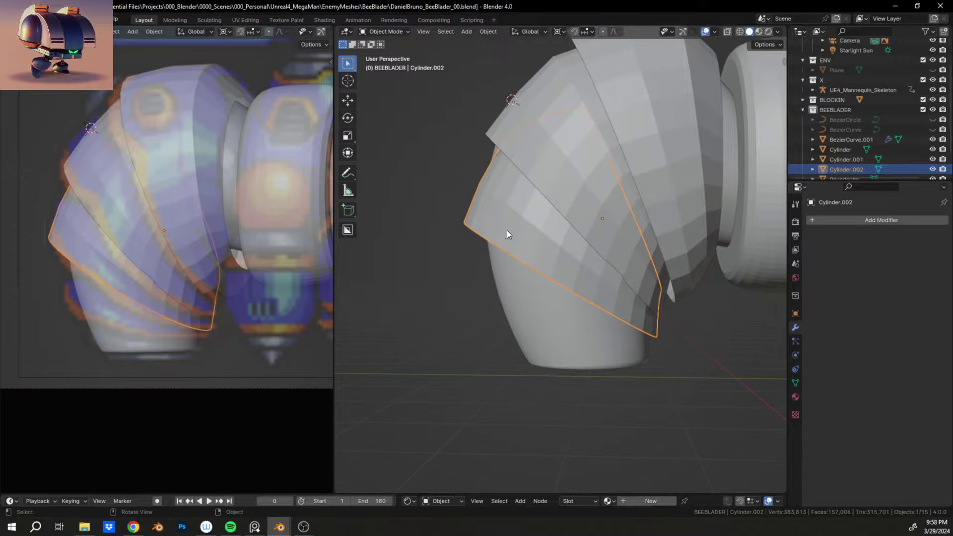
{"action": "middle_click_drag", "start_coordinate": [507, 230], "coordinate": [706, 326]}
{"action": "scroll", "coordinate": [680, 308], "scroll_direction": "up", "scroll_amount": 5}
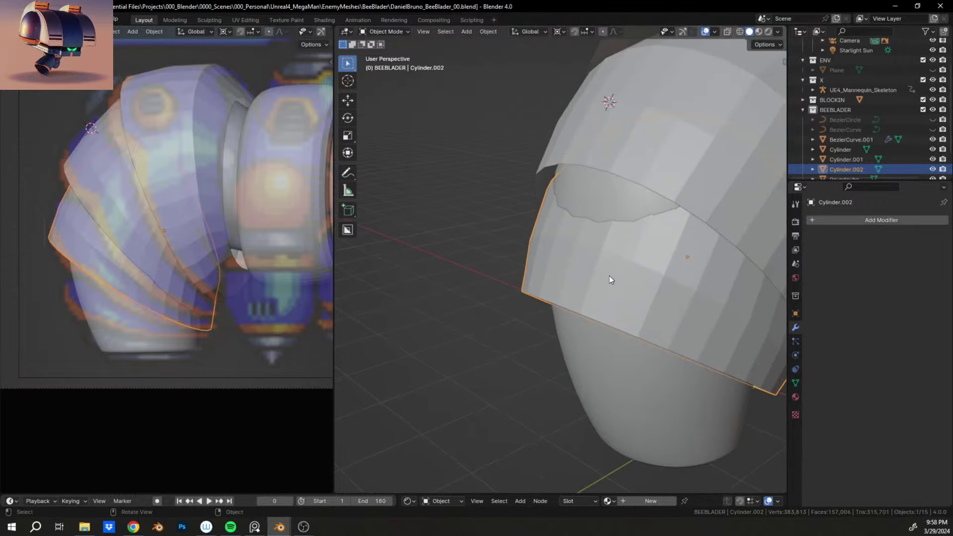
{"action": "middle_click_drag", "start_coordinate": [610, 280], "coordinate": [640, 268]}
{"action": "key", "text": "Tab"}
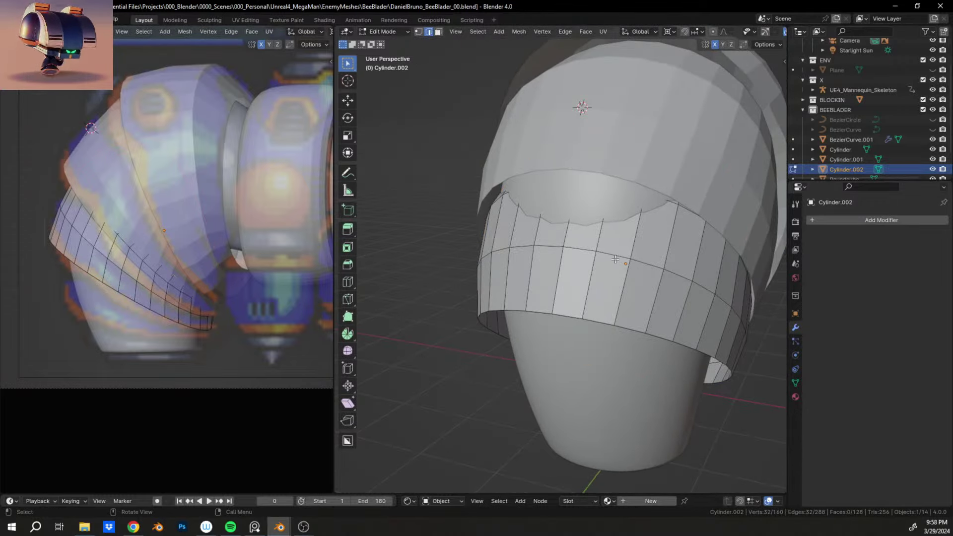
{"action": "middle_click_drag", "start_coordinate": [642, 232], "coordinate": [581, 122]}
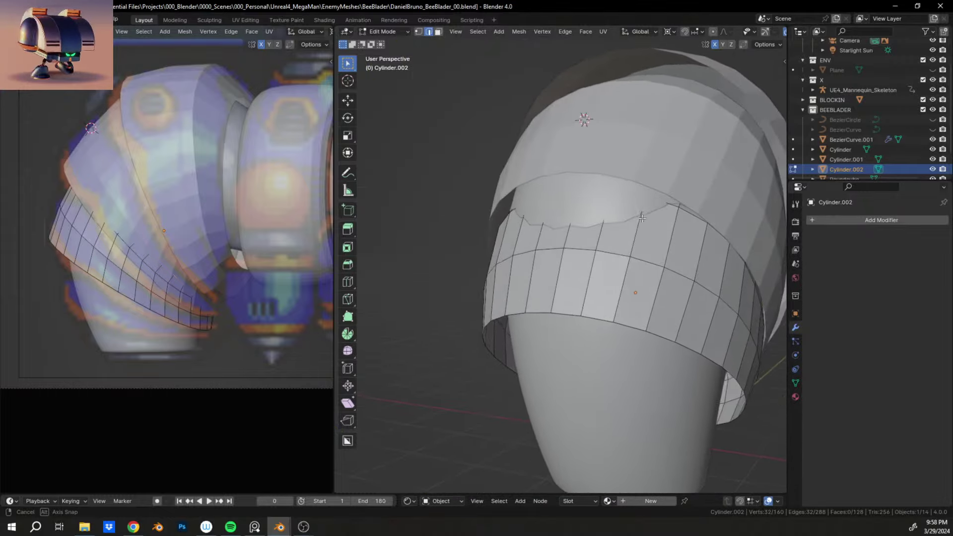
{"action": "key", "text": "Tab"}
Step: Scale Cylinder.002 to about 1.045 excluding X, around the 3D cursor placed at its lower inner corner
{"action": "middle_click_drag", "start_coordinate": [641, 276], "coordinate": [485, 310]}
{"action": "scroll", "coordinate": [499, 298], "scroll_direction": "up", "scroll_amount": 3}
{"action": "middle_click_drag", "start_coordinate": [571, 291], "coordinate": [626, 337]}
{"action": "middle_click_drag", "start_coordinate": [472, 356], "coordinate": [573, 352], "text": "shift"}
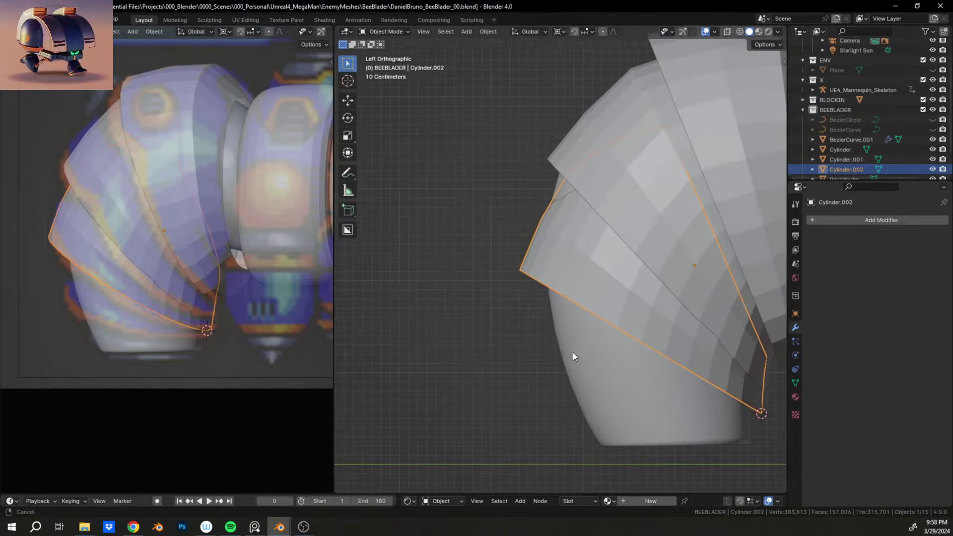
{"action": "key", "text": "s"}
{"action": "key", "text": "shift+x"}
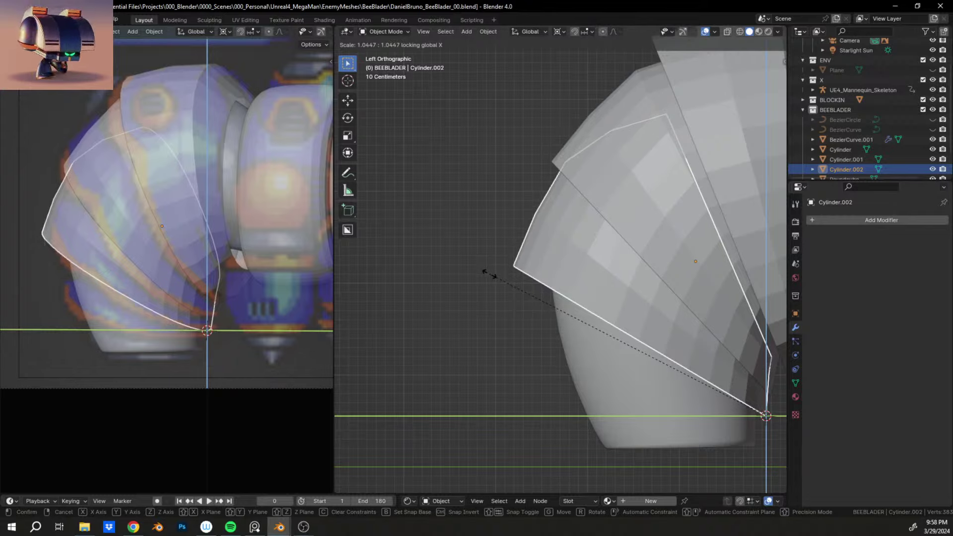
{"action": "left_click", "coordinate": [489, 275]}
Step: Turn on X-ray display and scale Cylinder.002 uniformly to about 1.01 around the 3D cursor
{"action": "left_click", "coordinate": [728, 31]}
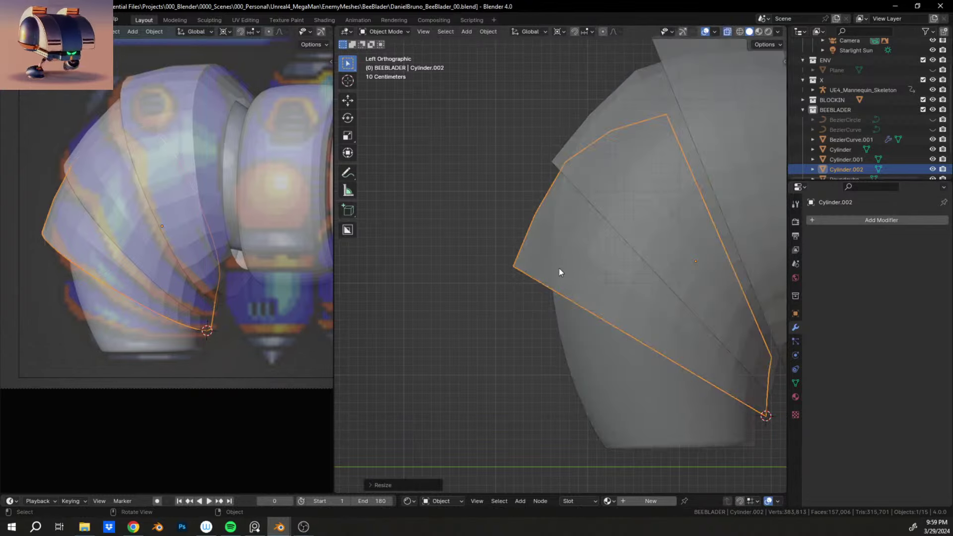
{"action": "left_click", "coordinate": [558, 266], "text": "alt"}
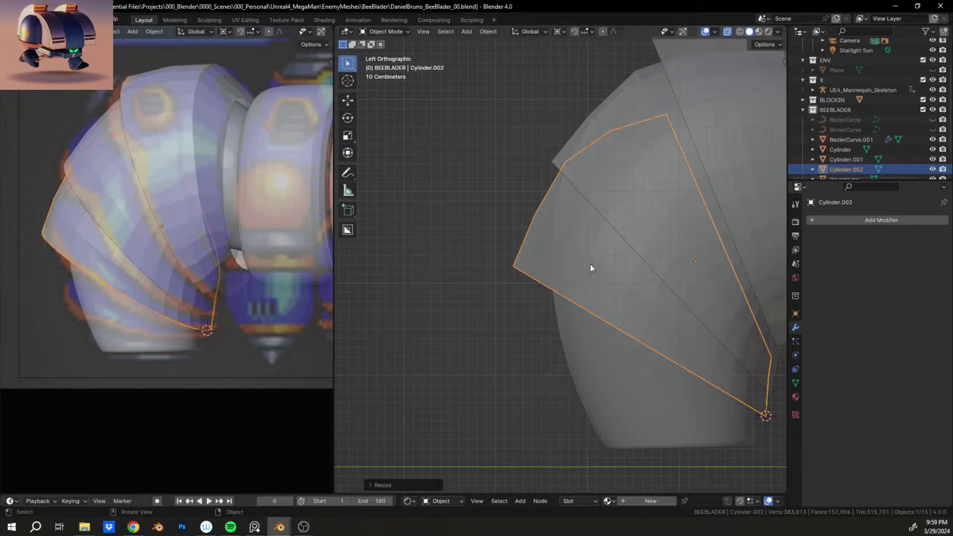
{"action": "key", "text": "s"}
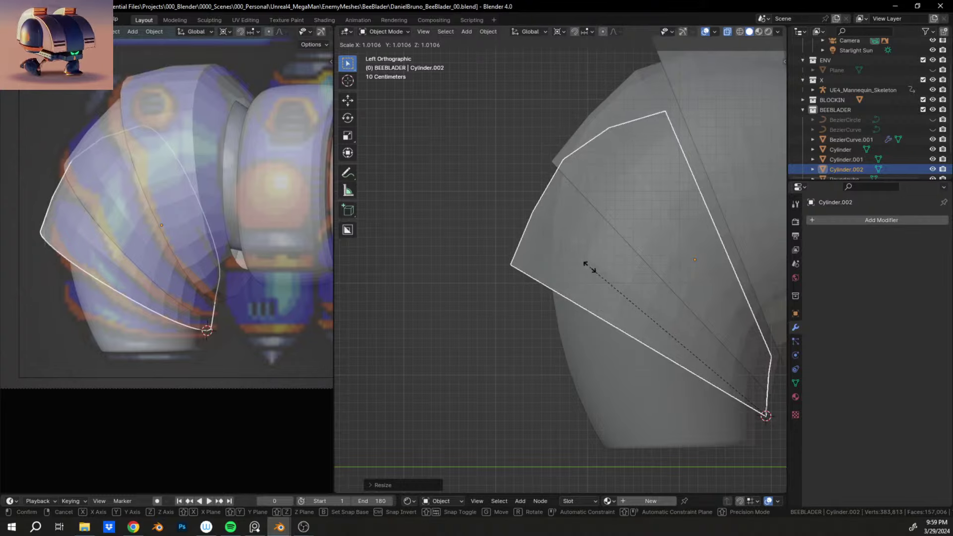
{"action": "left_click", "coordinate": [591, 266]}
Step: Scale Cylinder.001's edge loop above the lower rim to about 1.018 excluding X, around the 3D cursor placed at its inner end
{"action": "middle_click_drag", "start_coordinate": [607, 211], "coordinate": [585, 281], "text": "shift"}
{"action": "middle_click_drag", "start_coordinate": [523, 341], "coordinate": [544, 296], "text": "shift"}
{"action": "middle_click_drag", "start_coordinate": [642, 255], "coordinate": [588, 282], "text": "shift"}
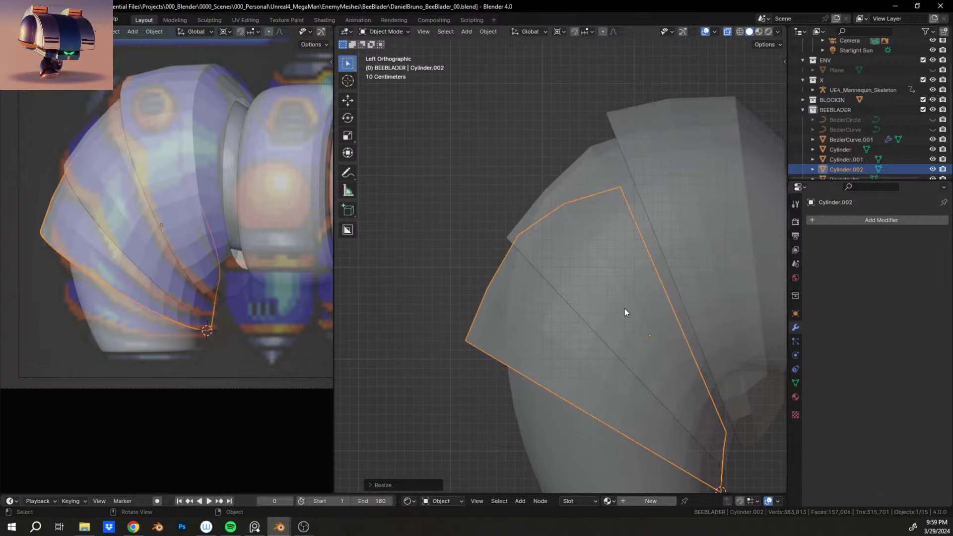
{"action": "left_click", "coordinate": [574, 240]}
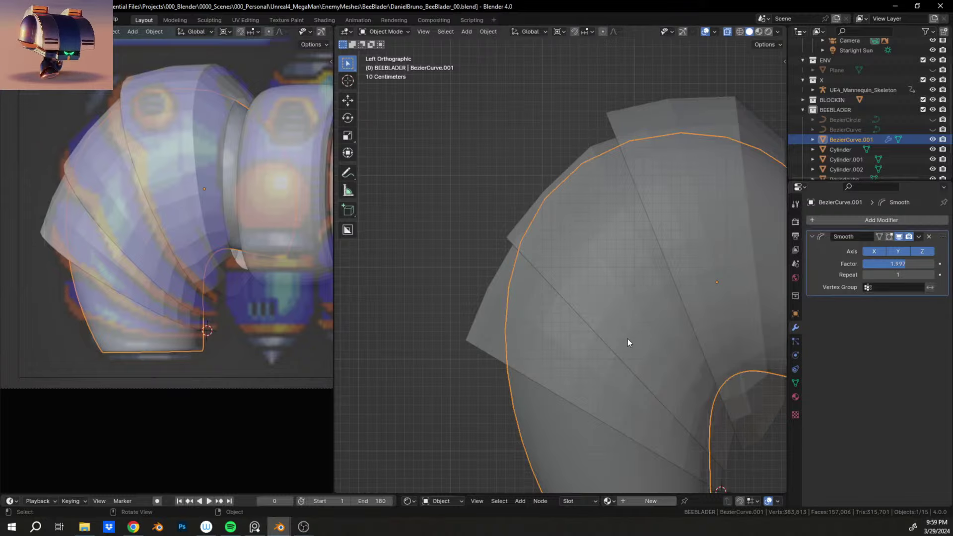
{"action": "mouse_move", "coordinate": [627, 342]}
{"action": "middle_mouse_down", "text": "shift"}
{"action": "mouse_move", "coordinate": [606, 325]}
{"action": "mouse_move", "coordinate": [632, 358]}
{"action": "middle_mouse_up", "text": "shift"}
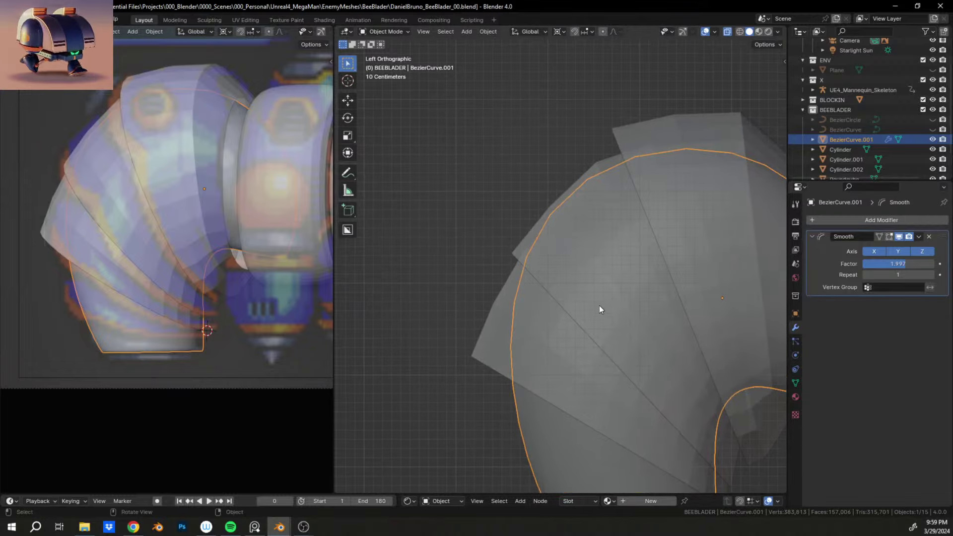
{"action": "left_click", "coordinate": [535, 234]}
{"action": "mouse_move", "coordinate": [565, 219]}
{"action": "middle_mouse_down"}
{"action": "mouse_move", "coordinate": [665, 257]}
{"action": "mouse_move", "coordinate": [570, 236]}
{"action": "mouse_move", "coordinate": [576, 224]}
{"action": "middle_mouse_up"}
{"action": "key", "text": "Tab"}
{"action": "middle_click_drag", "start_coordinate": [629, 274], "coordinate": [577, 319]}
{"action": "scroll", "coordinate": [629, 301], "scroll_direction": "up", "scroll_amount": 3}
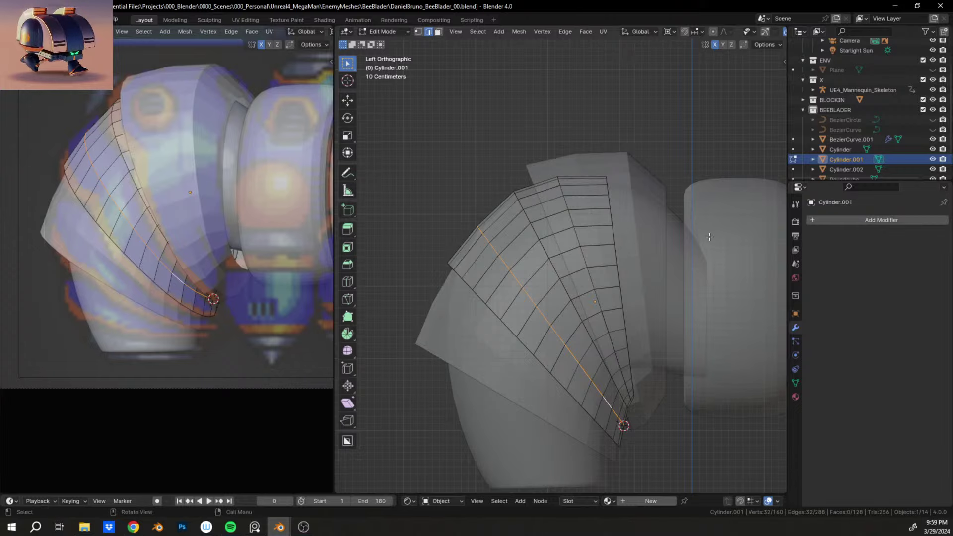
{"action": "key", "text": "s"}
{"action": "key", "text": "shift+x"}
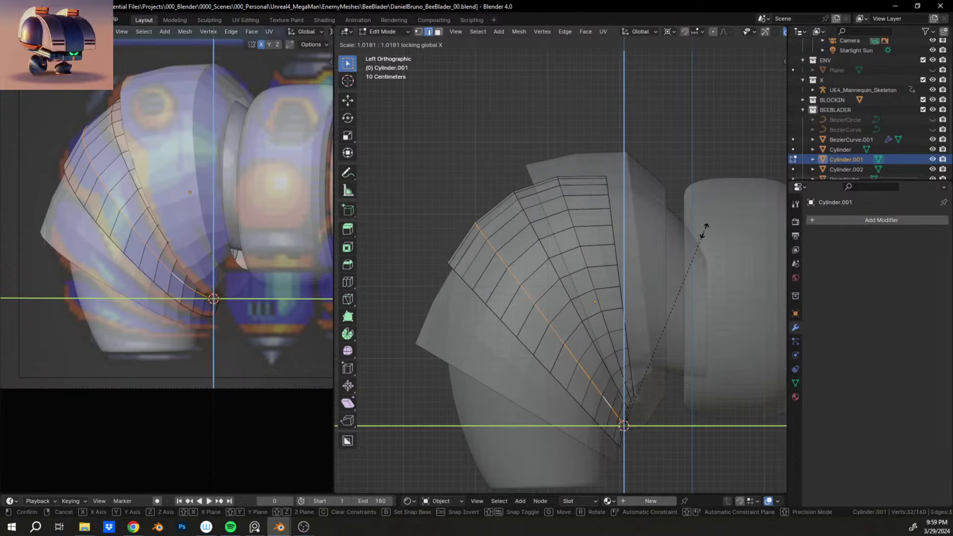
{"action": "left_click", "coordinate": [705, 229]}
{"action": "scroll", "coordinate": [516, 249], "scroll_direction": "up", "scroll_amount": 4}
{"action": "key", "text": "Tab"}
Step: Keep the Cylinder.001 loop scaling and select Cylinder.002's edge loop below its upper rim, checking the mesh in isolation
{"action": "left_click", "coordinate": [516, 251]}
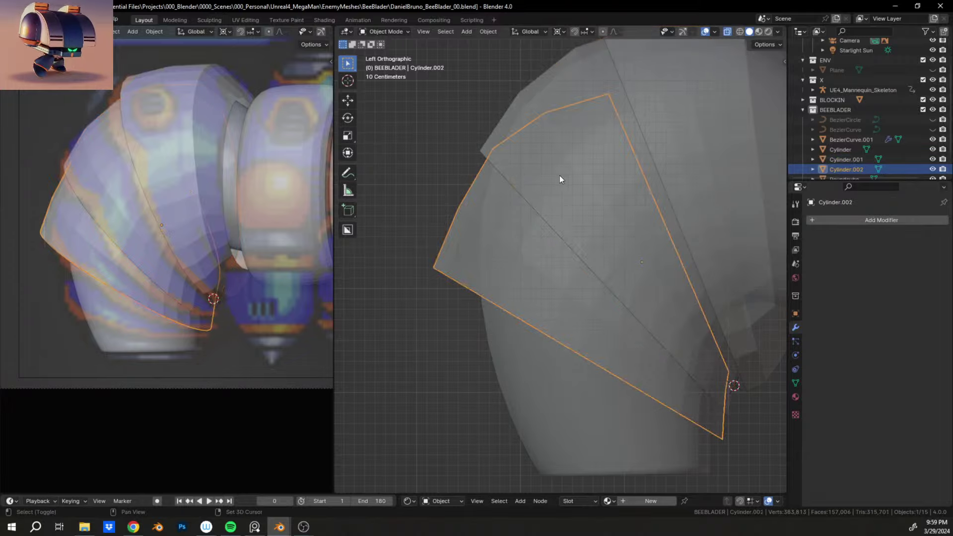
{"action": "middle_click_drag", "start_coordinate": [561, 179], "coordinate": [549, 292], "text": "shift"}
{"action": "key", "text": "Tab"}
{"action": "middle_click_drag", "start_coordinate": [644, 357], "coordinate": [718, 356]}
{"action": "key", "text": "KP_Divide"}
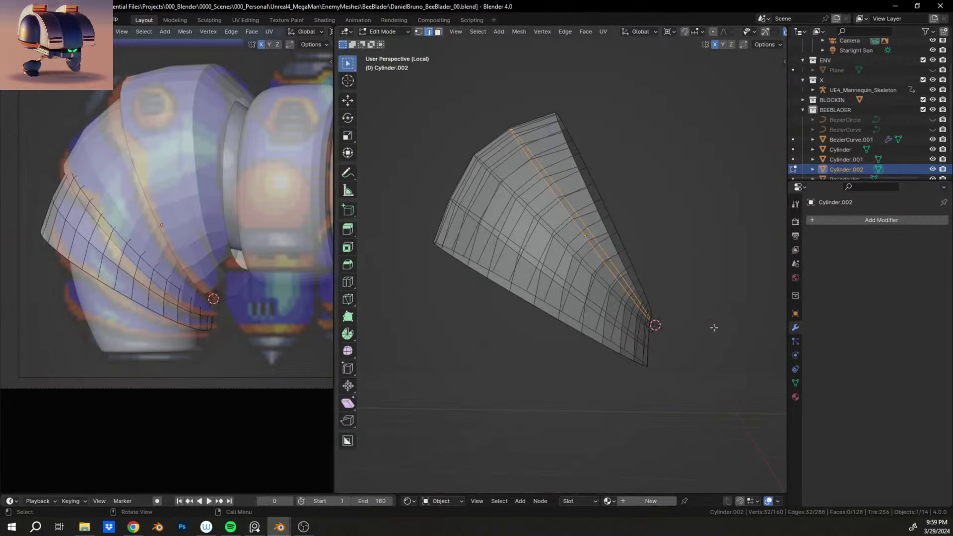
{"action": "middle_click_drag", "start_coordinate": [681, 282], "coordinate": [588, 356]}
{"action": "scroll", "coordinate": [615, 378], "scroll_direction": "down", "scroll_amount": 5}
{"action": "key", "text": "slash"}
{"action": "scroll", "coordinate": [574, 312], "scroll_direction": "down", "scroll_amount": 5}
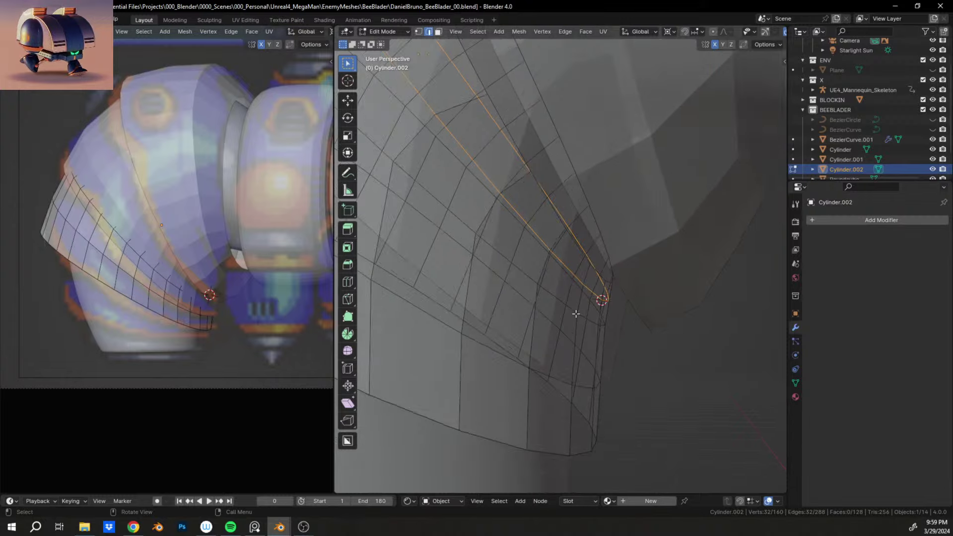
Step: Scale Cylinder.002's edge loop below the upper rim to about 1.08 excluding X, around the 3D cursor at its inner end
{"action": "middle_click_drag", "start_coordinate": [566, 203], "coordinate": [581, 253], "text": "shift"}
{"action": "scroll", "coordinate": [680, 337], "scroll_direction": "down", "scroll_amount": 2}
{"action": "middle_click_drag", "start_coordinate": [517, 150], "coordinate": [578, 195], "text": "shift"}
{"action": "key", "text": "s"}
{"action": "key", "text": "shift+x"}
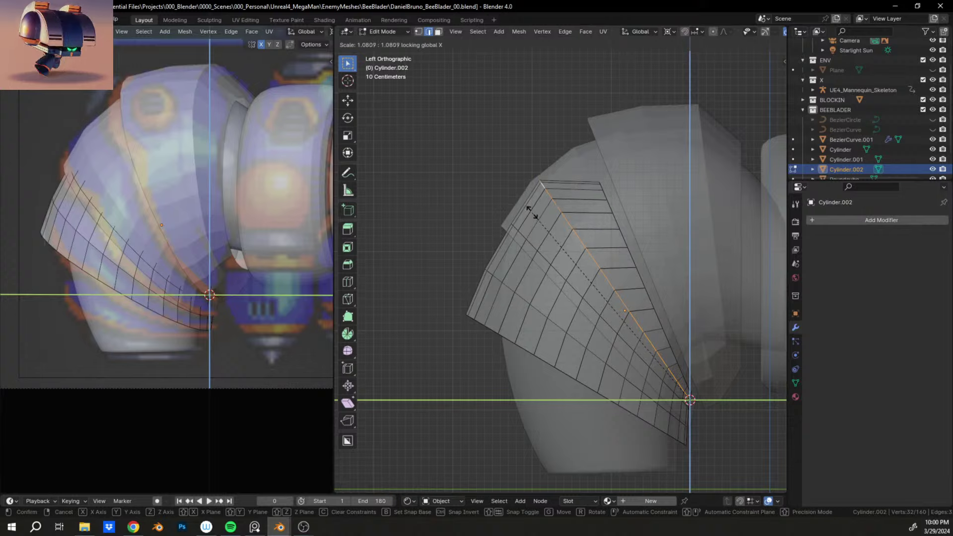
{"action": "left_click", "coordinate": [533, 212]}
{"action": "middle_click_drag", "start_coordinate": [604, 265], "coordinate": [558, 244], "text": "shift"}
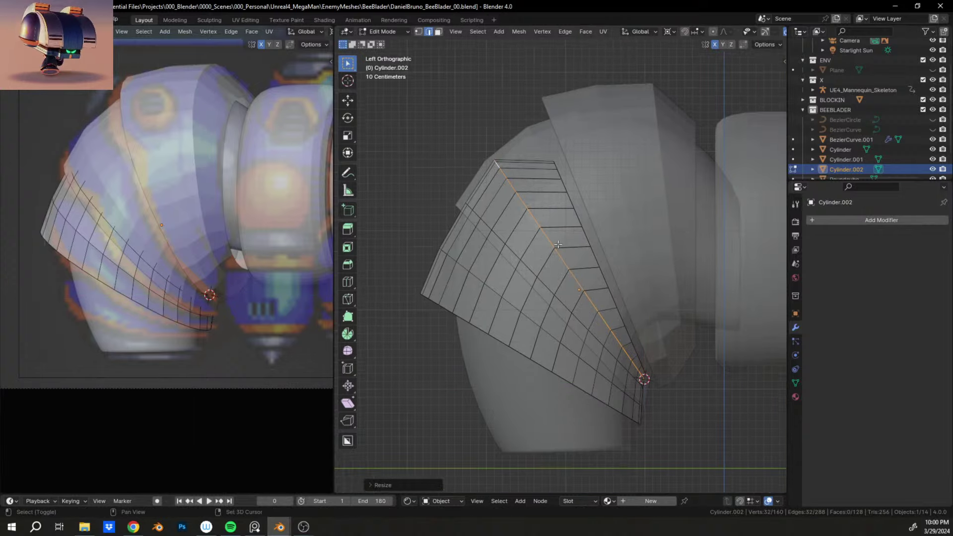
Step: Delete the uppermost face loop of Cylinder.002, hidden beneath the neighbouring shell
{"action": "middle_click_drag", "start_coordinate": [595, 286], "coordinate": [572, 336], "text": "shift"}
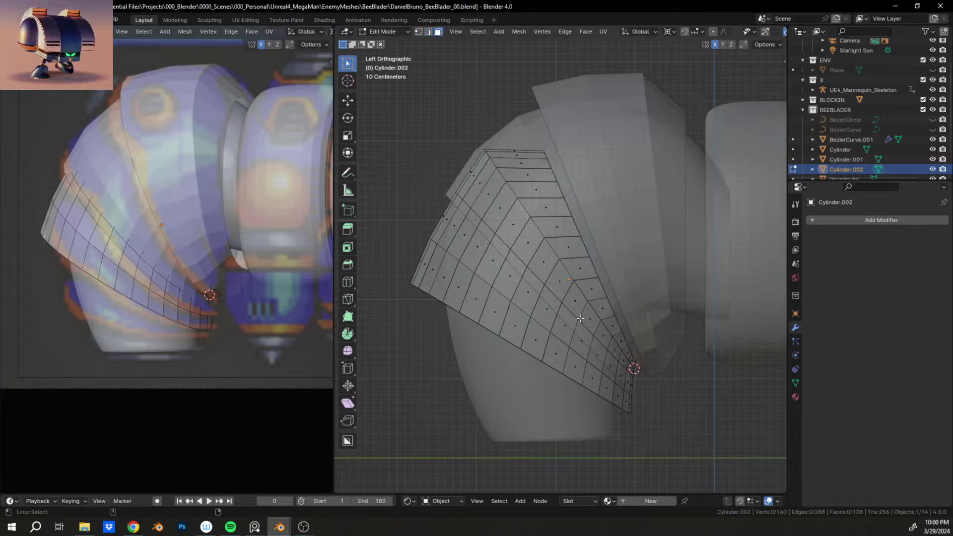
{"action": "left_click", "coordinate": [579, 257], "text": "alt"}
{"action": "key", "text": "x"}
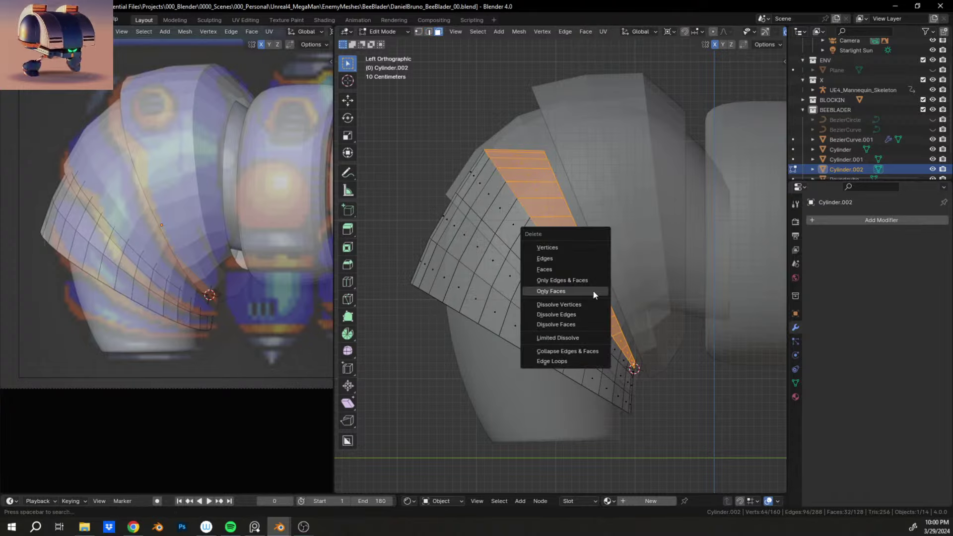
{"action": "left_click", "coordinate": [579, 269]}
{"action": "middle_click_drag", "start_coordinate": [523, 285], "coordinate": [561, 268]}
{"action": "scroll", "coordinate": [732, 32], "scroll_direction": "down", "scroll_amount": 3}
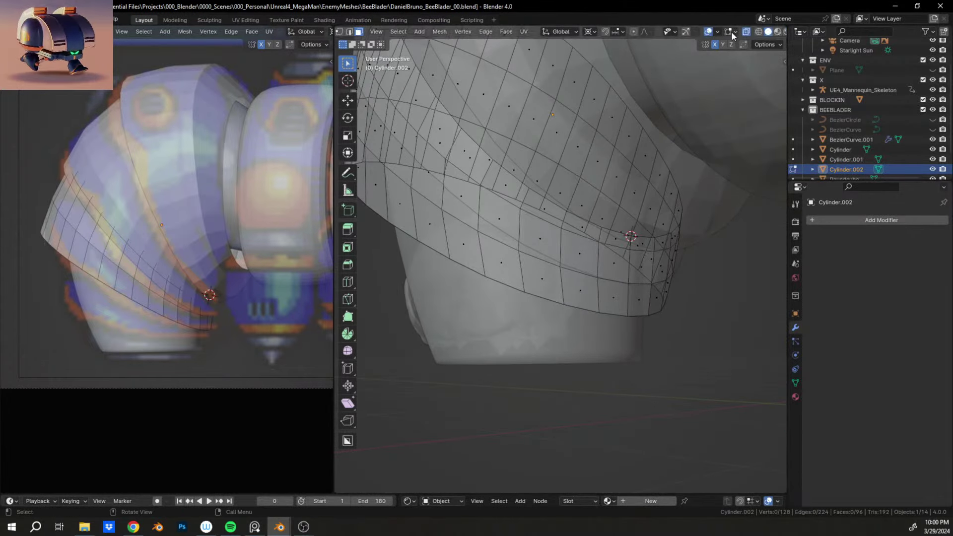
Step: Turn off X-ray display and examine how Cylinder.002 overlaps the abdomen and the shell above it
{"action": "left_click", "coordinate": [746, 32]}
{"action": "middle_click_drag", "start_coordinate": [621, 233], "coordinate": [566, 206]}
{"action": "middle_click_drag", "start_coordinate": [566, 205], "coordinate": [589, 217], "text": "shift"}
{"action": "middle_click_drag", "start_coordinate": [544, 238], "coordinate": [605, 282]}
{"action": "scroll", "coordinate": [597, 266], "scroll_direction": "up", "scroll_amount": 5}
{"action": "scroll", "coordinate": [575, 289], "scroll_direction": "down", "scroll_amount": 8}
{"action": "scroll", "coordinate": [572, 277], "scroll_direction": "up", "scroll_amount": 3}
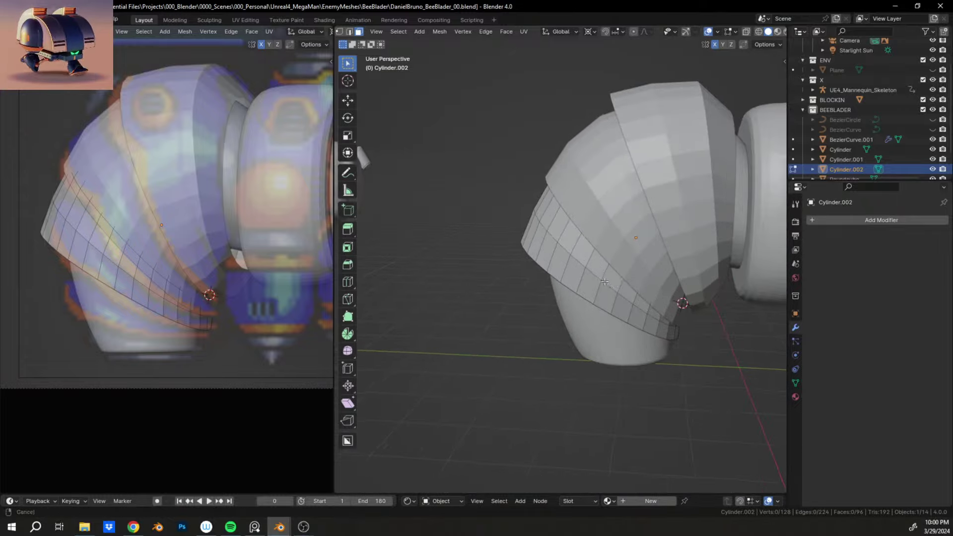
{"action": "scroll", "coordinate": [586, 281], "scroll_direction": "up", "scroll_amount": 3}
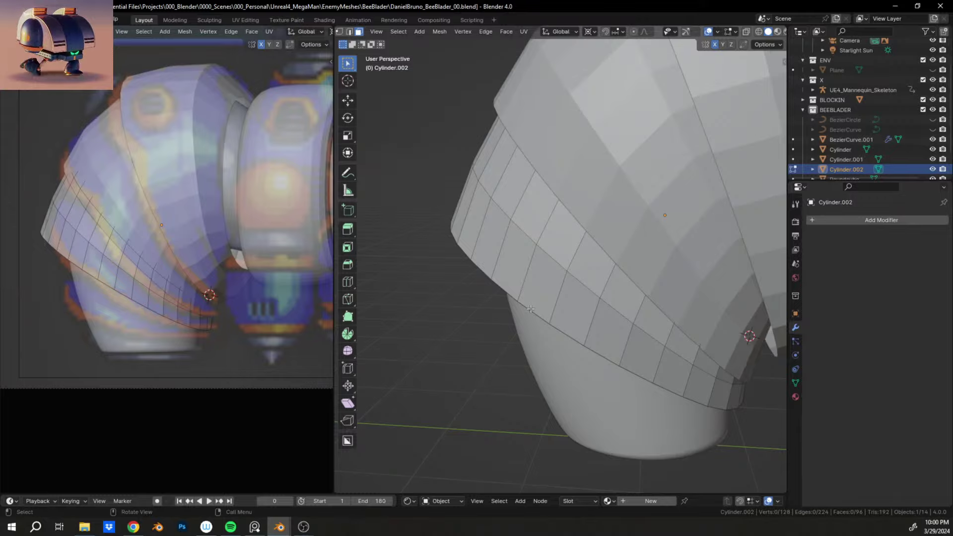
Step: Scale Cylinder.002's lower rim edge loop down slightly excluding X, around the 3D cursor at its inner end
{"action": "middle_click_drag", "start_coordinate": [617, 325], "coordinate": [532, 260]}
{"action": "key", "text": "s"}
{"action": "key", "text": "shift+x"}
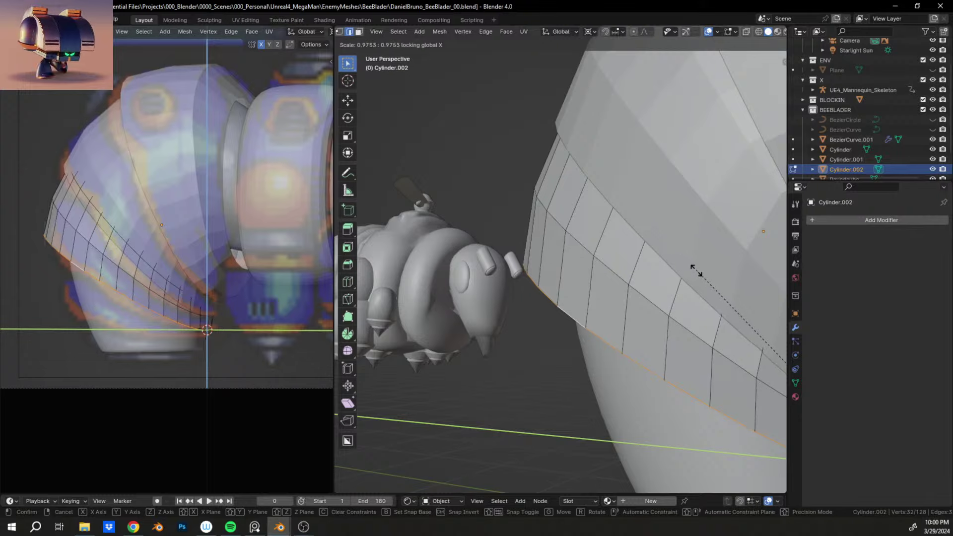
{"action": "left_click", "coordinate": [726, 302]}
{"action": "scroll", "coordinate": [695, 293], "scroll_direction": "down", "scroll_amount": 6}
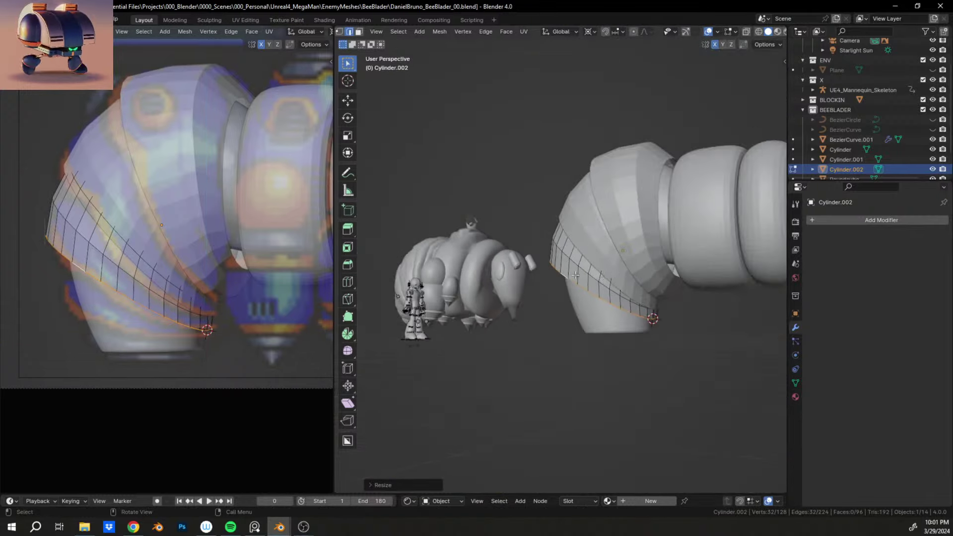
Step: Finish editing Cylinder.002 and select the uppermost shell, Cylinder, after checking the overlapping segments
{"action": "middle_click_drag", "start_coordinate": [685, 287], "coordinate": [612, 288]}
{"action": "key", "text": "Tab"}
{"action": "scroll", "coordinate": [591, 244], "scroll_direction": "down", "scroll_amount": 2}
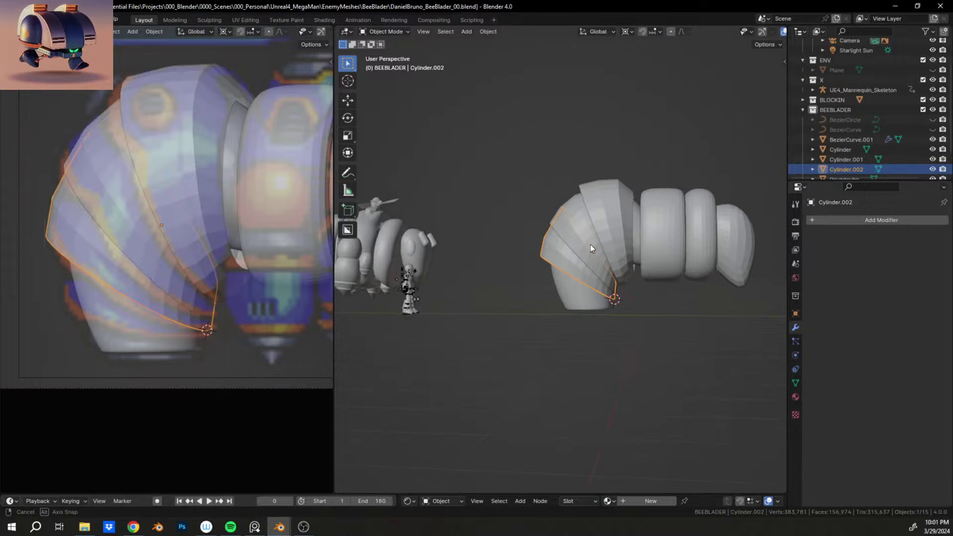
{"action": "middle_click_drag", "start_coordinate": [590, 244], "coordinate": [559, 208]}
{"action": "scroll", "coordinate": [566, 234], "scroll_direction": "up", "scroll_amount": 4}
{"action": "left_click", "coordinate": [560, 207]}
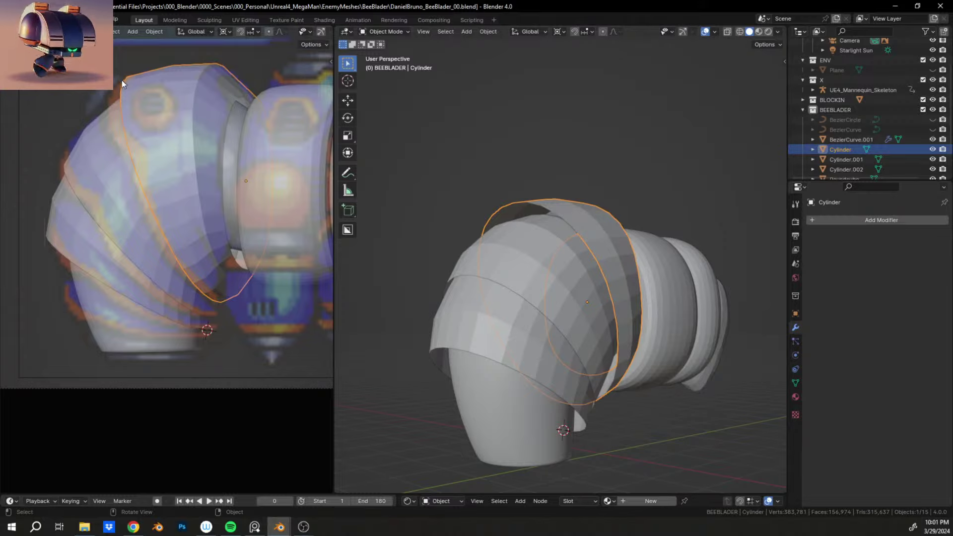
Step: Rotate Cylinder's rim edge loop a few degrees toward Cylinder.001, around the 3D cursor placed at the rim's lower end
{"action": "middle_click_drag", "start_coordinate": [602, 298], "coordinate": [581, 298]}
{"action": "key", "text": "Tab"}
{"action": "middle_click_drag", "start_coordinate": [582, 318], "coordinate": [436, 213], "text": "shift"}
{"action": "scroll", "coordinate": [459, 263], "scroll_direction": "up", "scroll_amount": 2}
{"action": "left_click", "coordinate": [464, 278], "text": "alt"}
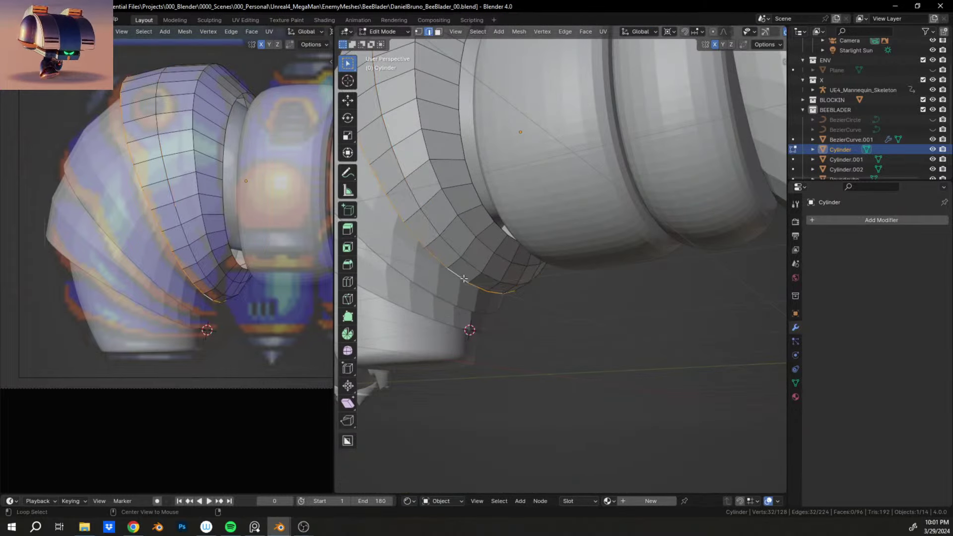
{"action": "middle_click_drag", "start_coordinate": [463, 279], "coordinate": [495, 266]}
{"action": "right_click", "coordinate": [445, 336], "text": "shift"}
{"action": "middle_click_drag", "start_coordinate": [535, 236], "coordinate": [576, 288]}
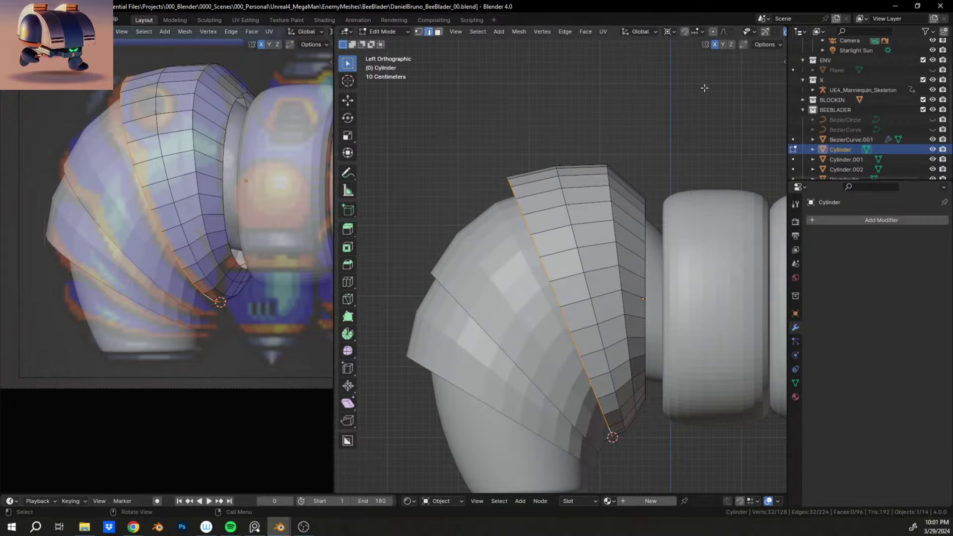
{"action": "key", "text": "r"}
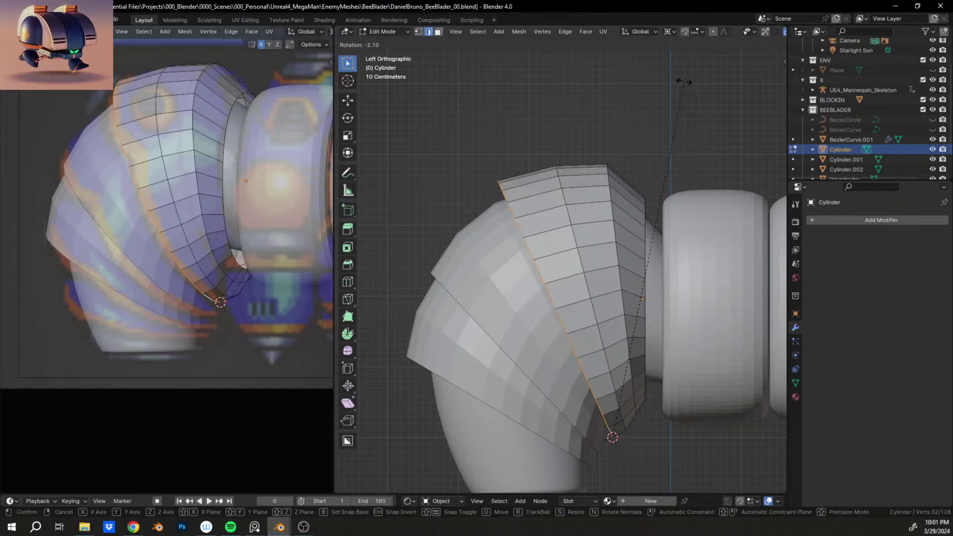
{"action": "left_click", "coordinate": [676, 79]}
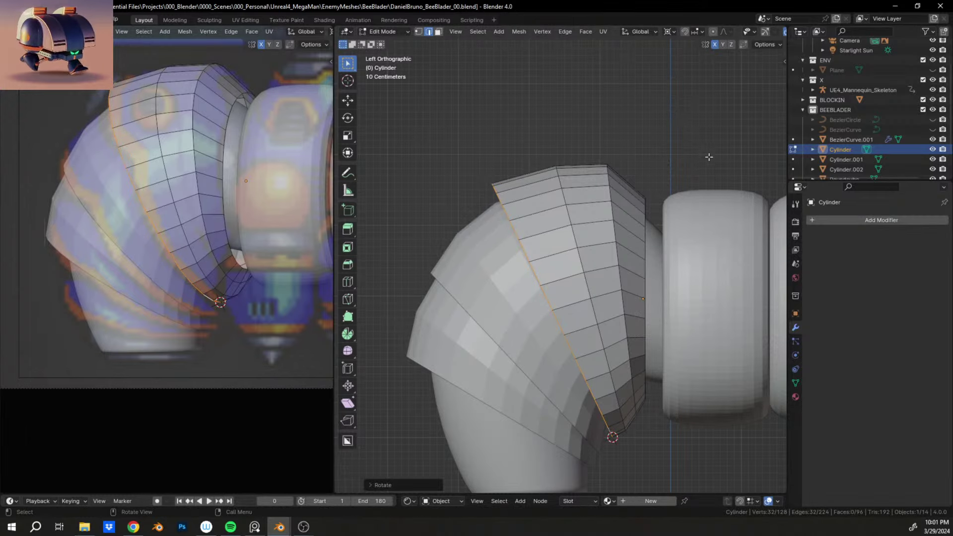
Step: Scale Cylinder's rim edge loop down slightly excluding X, around the 3D cursor at its lower end
{"action": "key", "text": "s"}
{"action": "key", "text": "shift+x"}
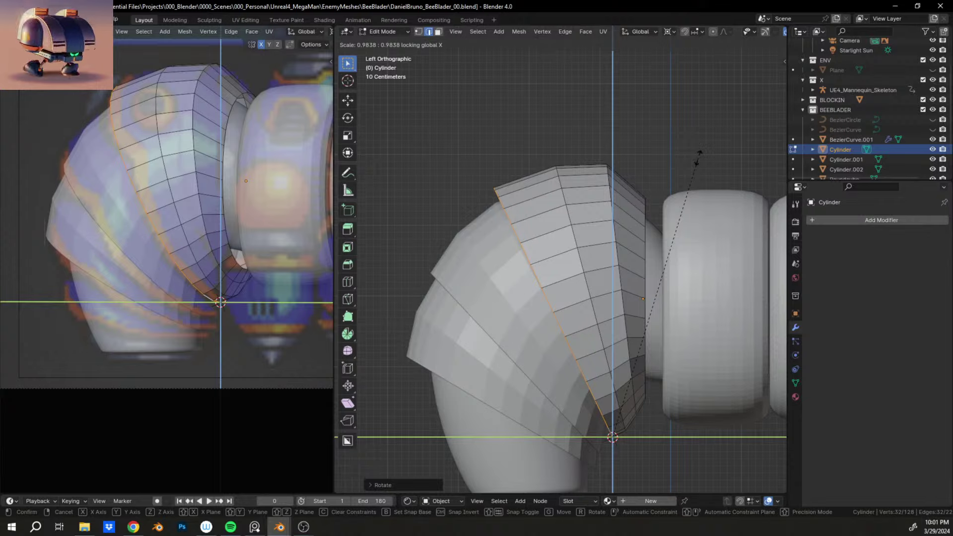
{"action": "left_click", "coordinate": [708, 156]}
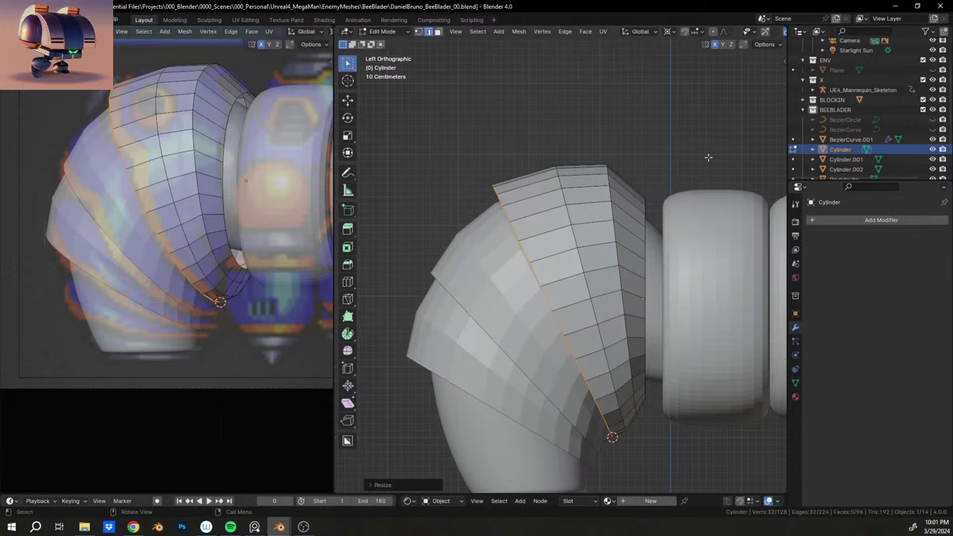
Step: Rotate Cylinder's edge loop next to the rim by about -1.9 degrees, around the 3D cursor at its lower end
{"action": "middle_click_drag", "start_coordinate": [571, 219], "coordinate": [538, 282]}
{"action": "scroll", "coordinate": [538, 250], "scroll_direction": "up", "scroll_amount": 5}
{"action": "scroll", "coordinate": [520, 204], "scroll_direction": "down", "scroll_amount": 4}
{"action": "middle_click_drag", "start_coordinate": [520, 204], "coordinate": [643, 247]}
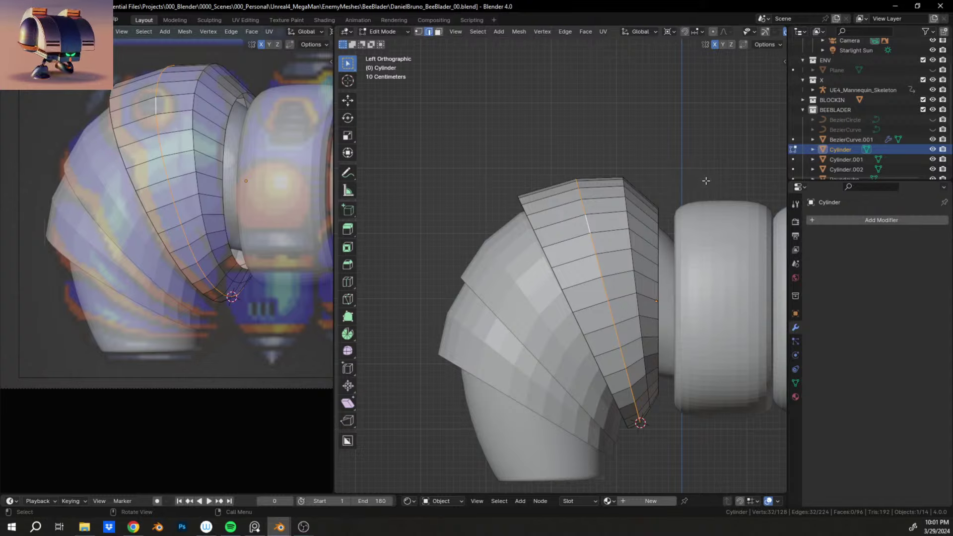
{"action": "key", "text": "r"}
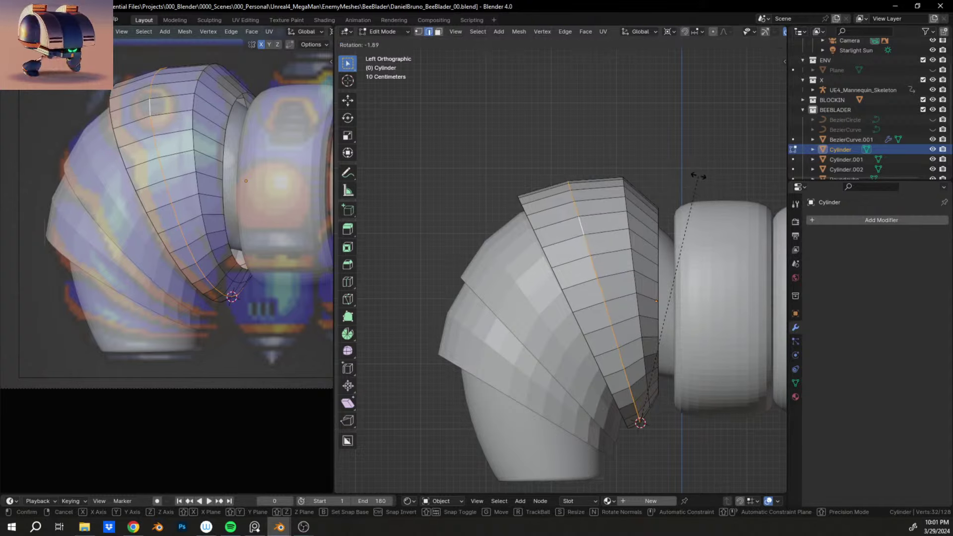
{"action": "left_click", "coordinate": [698, 175]}
Step: Scale the same Cylinder edge loop slightly excluding X and rotate it about 1.1 degrees around the 3D cursor
{"action": "key", "text": "s"}
{"action": "key", "text": "shift+x"}
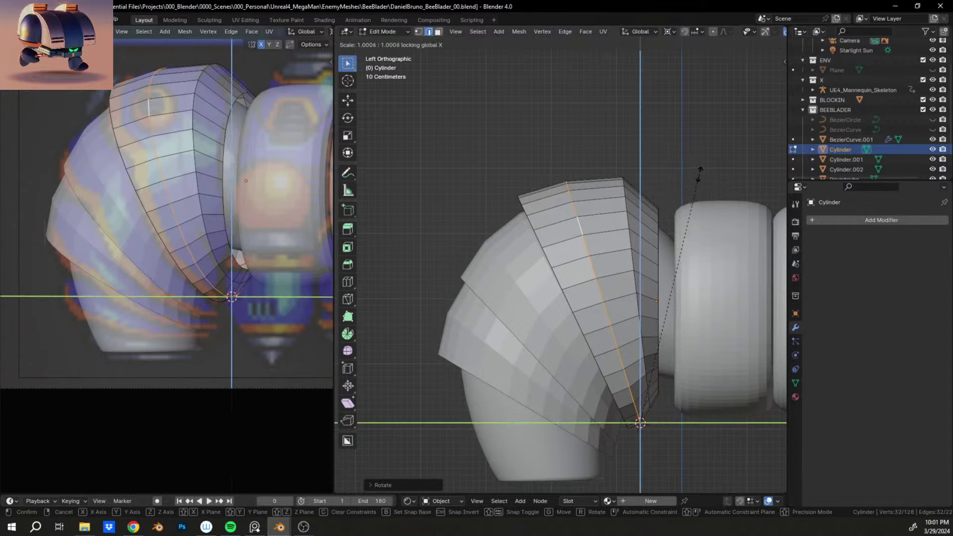
{"action": "left_click", "coordinate": [693, 157]}
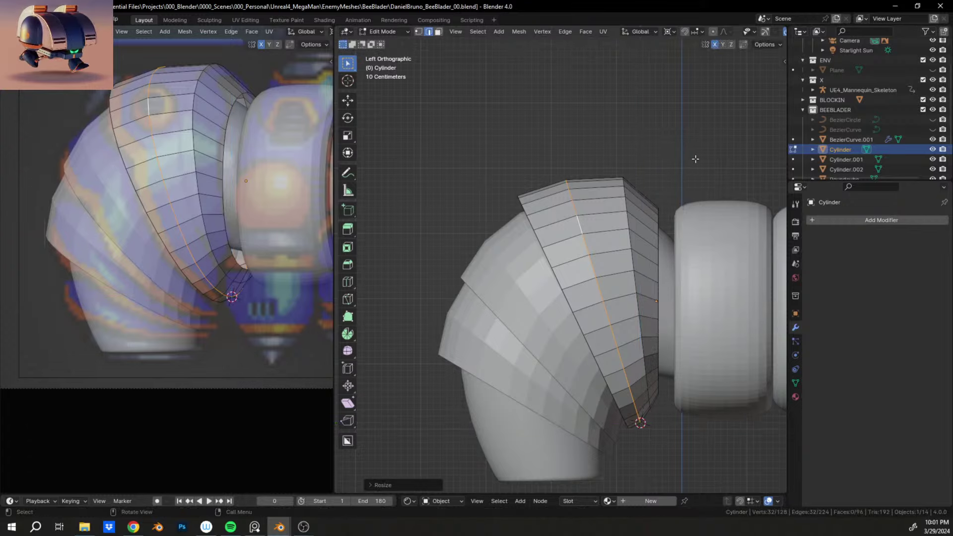
{"action": "key", "text": "r"}
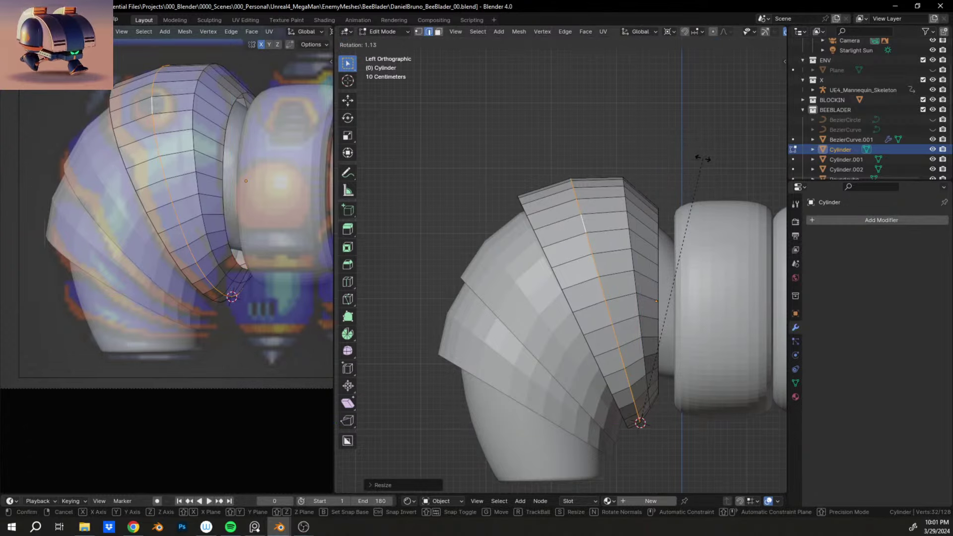
{"action": "left_click", "coordinate": [703, 159]}
Step: Place the 3D cursor at the upper end of Cylinder's edge loop next to the rim and scale the loop down slightly excluding X
{"action": "middle_click_drag", "start_coordinate": [675, 416], "coordinate": [651, 292], "text": "shift"}
{"action": "scroll", "coordinate": [650, 291], "scroll_direction": "up", "scroll_amount": 2}
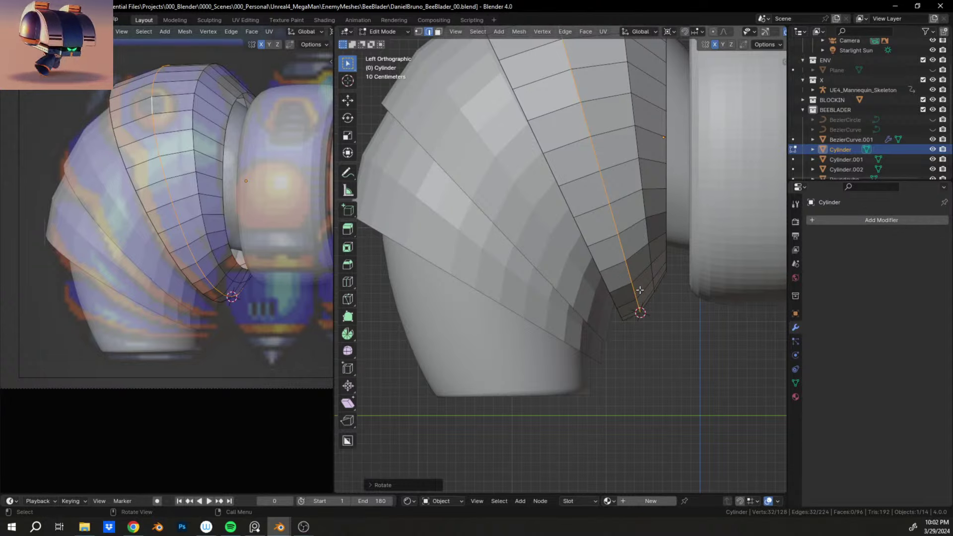
{"action": "scroll", "coordinate": [640, 290], "scroll_direction": "down", "scroll_amount": 3}
{"action": "left_click", "coordinate": [615, 359]}
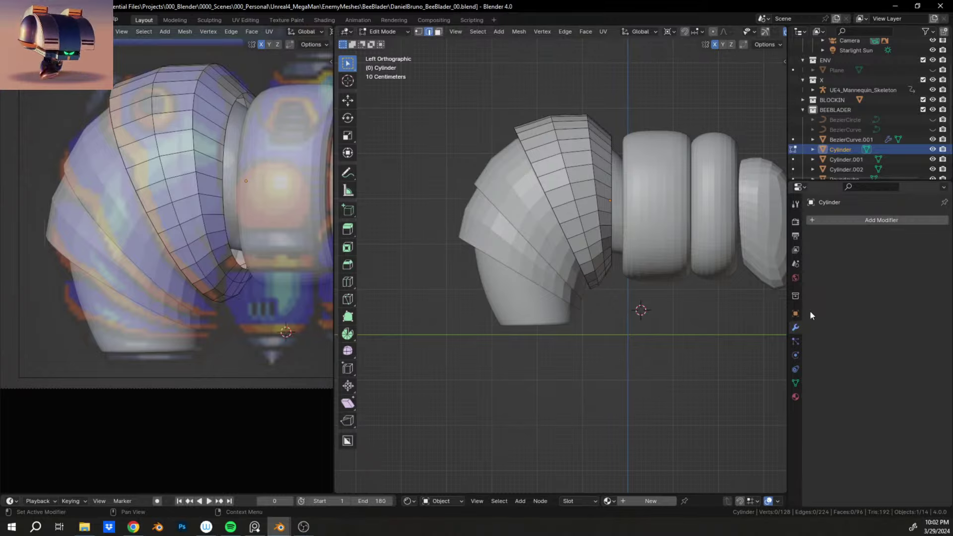
{"action": "left_click", "coordinate": [584, 225], "text": "alt"}
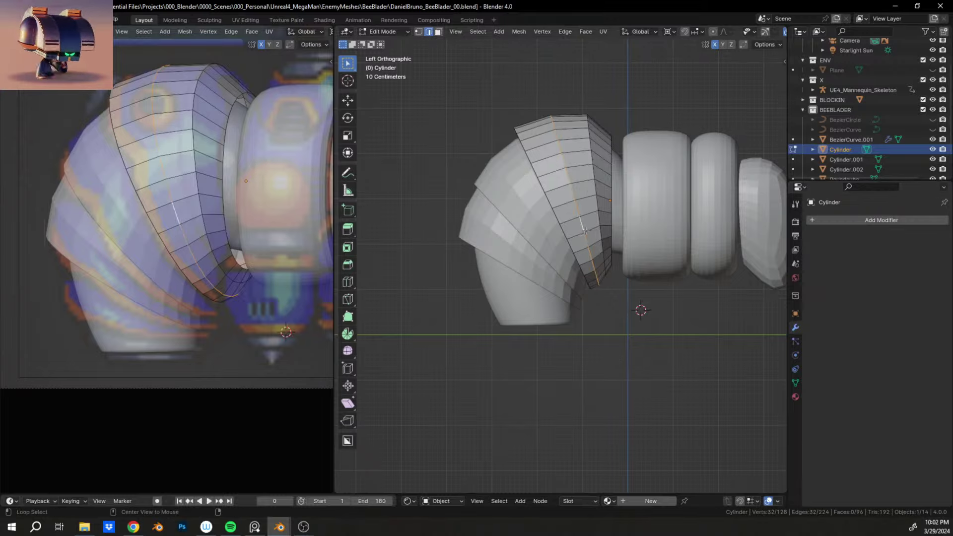
{"action": "middle_click_drag", "start_coordinate": [583, 226], "coordinate": [651, 379]}
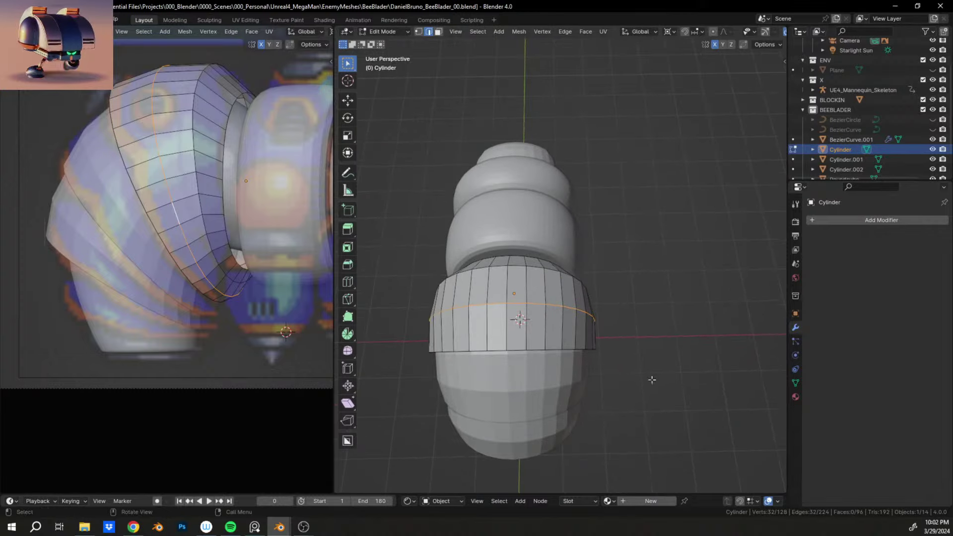
{"action": "middle_click_drag", "start_coordinate": [508, 313], "coordinate": [474, 243]}
{"action": "right_click", "coordinate": [545, 307], "text": "shift"}
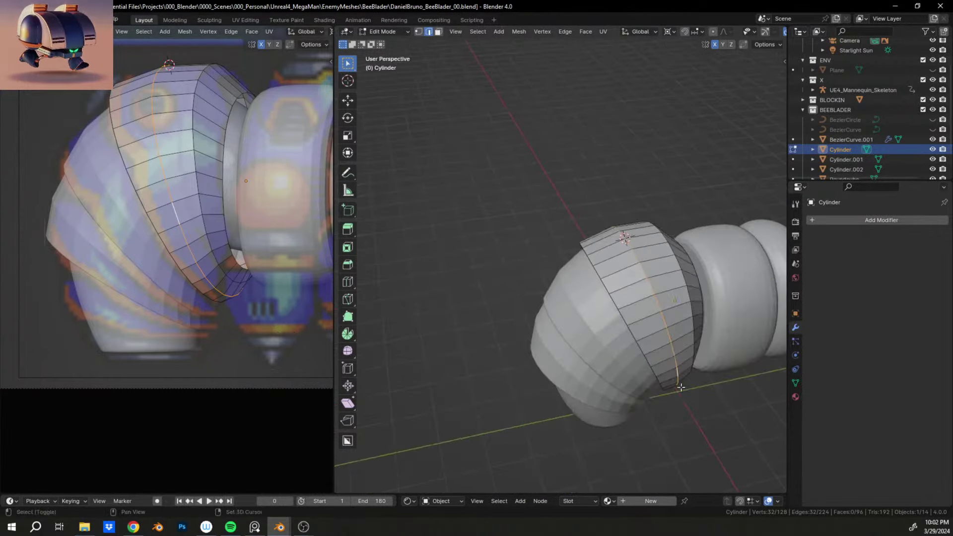
{"action": "middle_click_drag", "start_coordinate": [620, 300], "coordinate": [575, 244]}
{"action": "key", "text": "s"}
{"action": "key", "text": "shift+x"}
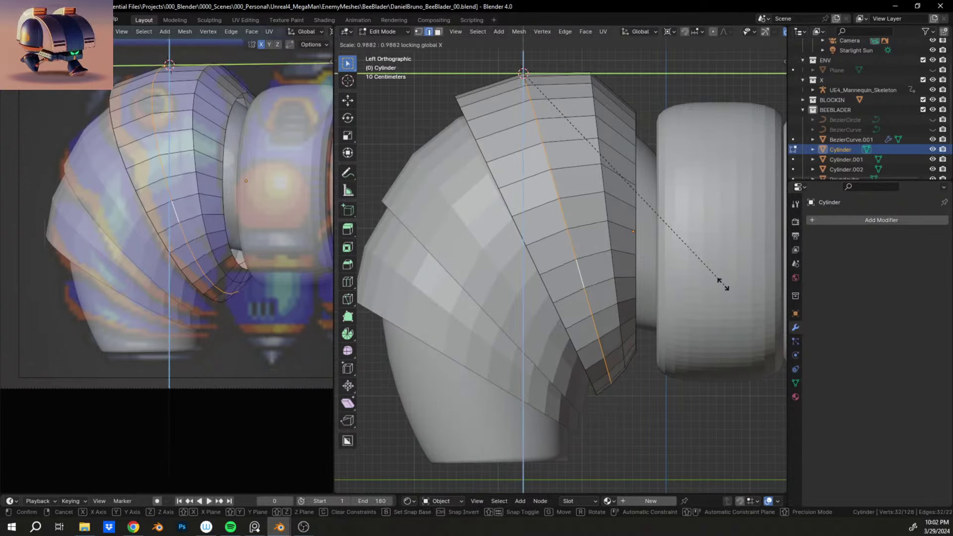
{"action": "left_click", "coordinate": [714, 279]}
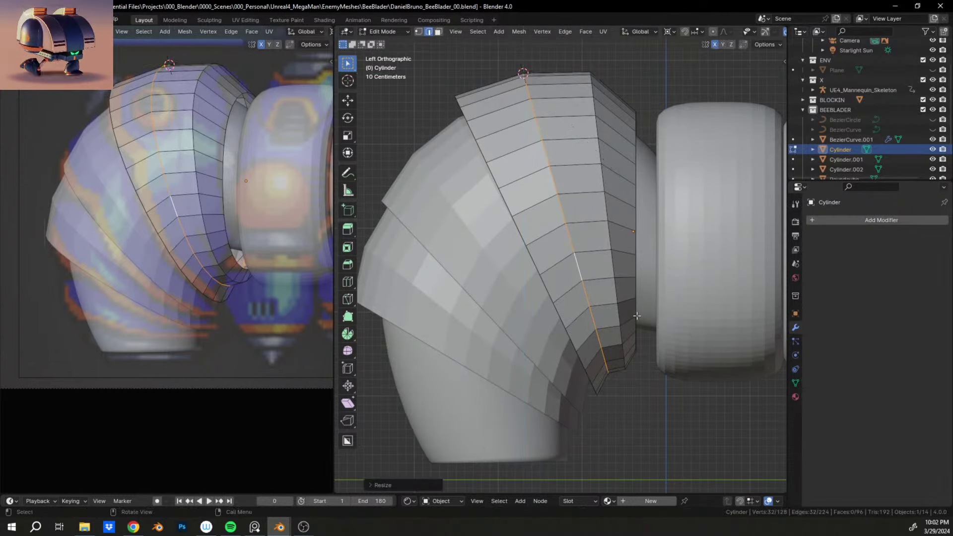
Step: Place the 3D cursor at the upper end of Cylinder's third edge loop from the rim and scale the loop to about 0.96 excluding X
{"action": "middle_click_drag", "start_coordinate": [623, 332], "coordinate": [592, 309]}
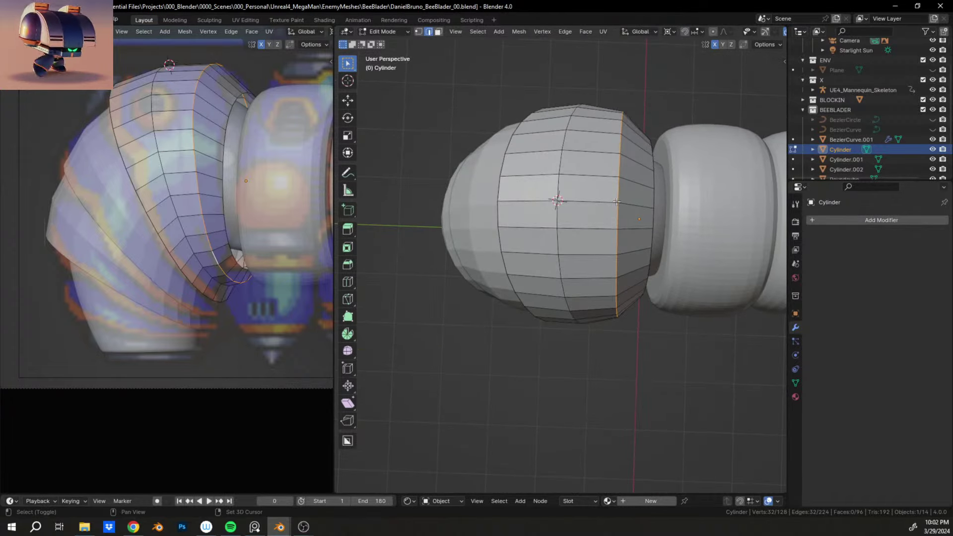
{"action": "middle_click_drag", "start_coordinate": [592, 255], "coordinate": [567, 306]}
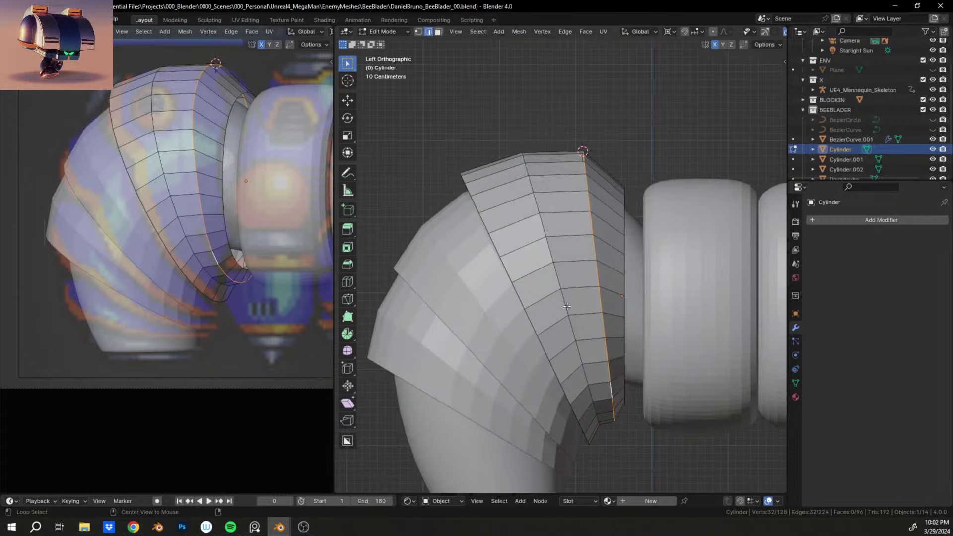
{"action": "key", "text": "s"}
{"action": "key", "text": "shift+x"}
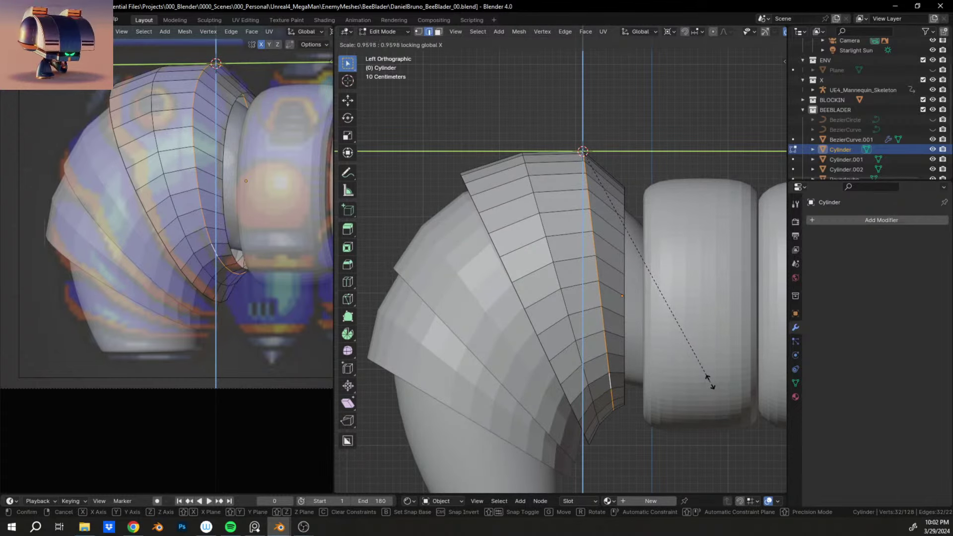
{"action": "left_click", "coordinate": [710, 381]}
{"action": "scroll", "coordinate": [598, 297], "scroll_direction": "down", "scroll_amount": 4}
{"action": "key", "text": "Tab"}
Step: Scale the Cylinder.001 shell up slightly along X in two passes, starting with a factor of about 1.02
{"action": "mouse_move", "coordinate": [576, 269]}
{"action": "middle_mouse_down"}
{"action": "mouse_move", "coordinate": [551, 251]}
{"action": "mouse_move", "coordinate": [470, 231]}
{"action": "mouse_move", "coordinate": [574, 236]}
{"action": "mouse_move", "coordinate": [573, 272]}
{"action": "mouse_move", "coordinate": [500, 263]}
{"action": "mouse_move", "coordinate": [433, 269]}
{"action": "mouse_move", "coordinate": [629, 293]}
{"action": "mouse_move", "coordinate": [653, 367]}
{"action": "mouse_move", "coordinate": [691, 362]}
{"action": "mouse_move", "coordinate": [558, 314]}
{"action": "mouse_move", "coordinate": [683, 292]}
{"action": "mouse_move", "coordinate": [608, 269]}
{"action": "mouse_move", "coordinate": [608, 210]}
{"action": "mouse_move", "coordinate": [604, 253]}
{"action": "mouse_move", "coordinate": [580, 262]}
{"action": "middle_mouse_up"}
{"action": "scroll", "coordinate": [580, 265], "scroll_direction": "up", "scroll_amount": 3}
{"action": "left_click", "coordinate": [582, 275]}
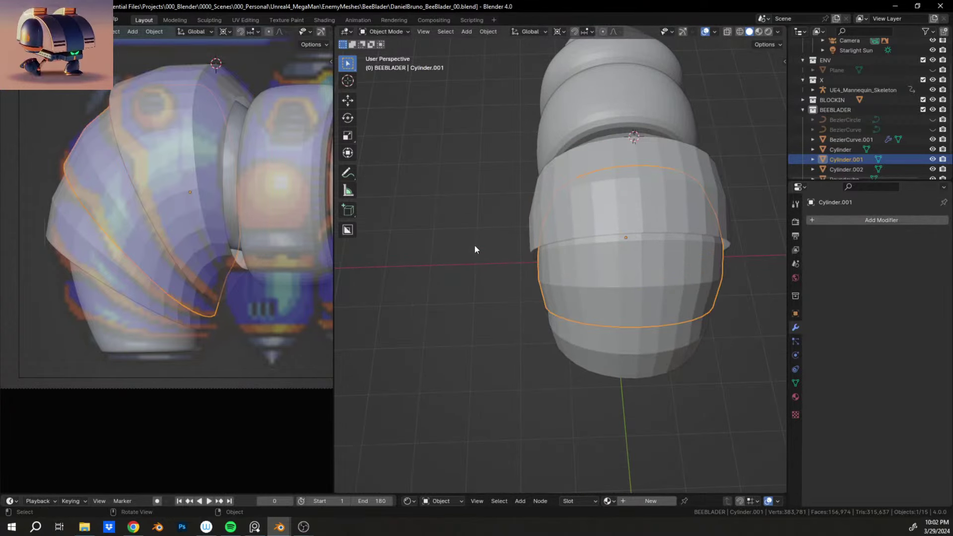
{"action": "key", "text": "s"}
{"action": "key", "text": "x"}
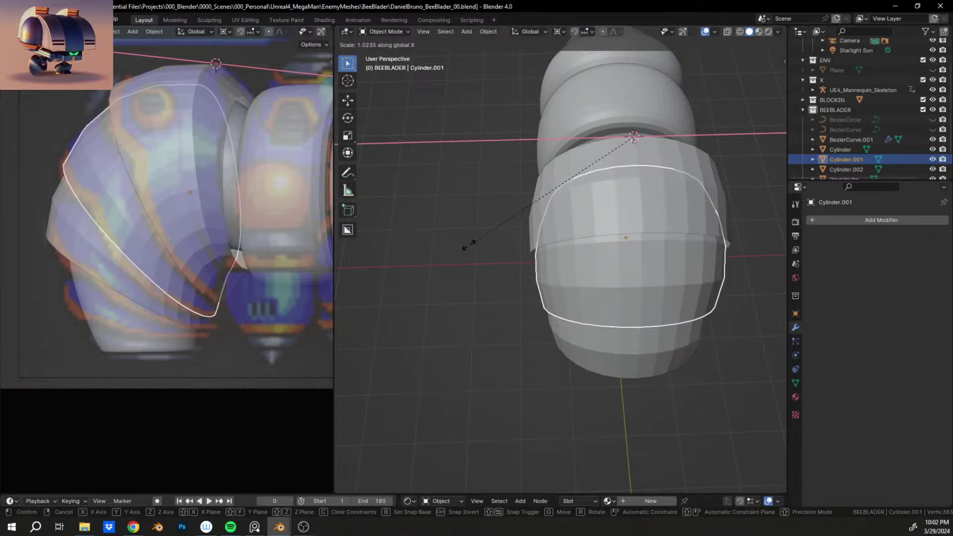
{"action": "left_click", "coordinate": [468, 244]}
{"action": "middle_click_drag", "start_coordinate": [647, 317], "coordinate": [746, 262]}
{"action": "key", "text": "s"}
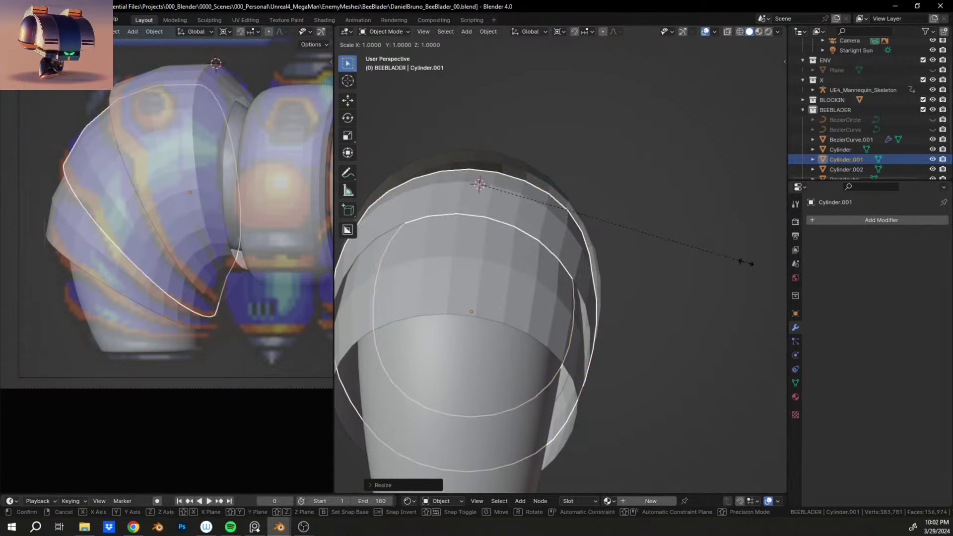
{"action": "key", "text": "x"}
{"action": "left_click", "coordinate": [749, 263]}
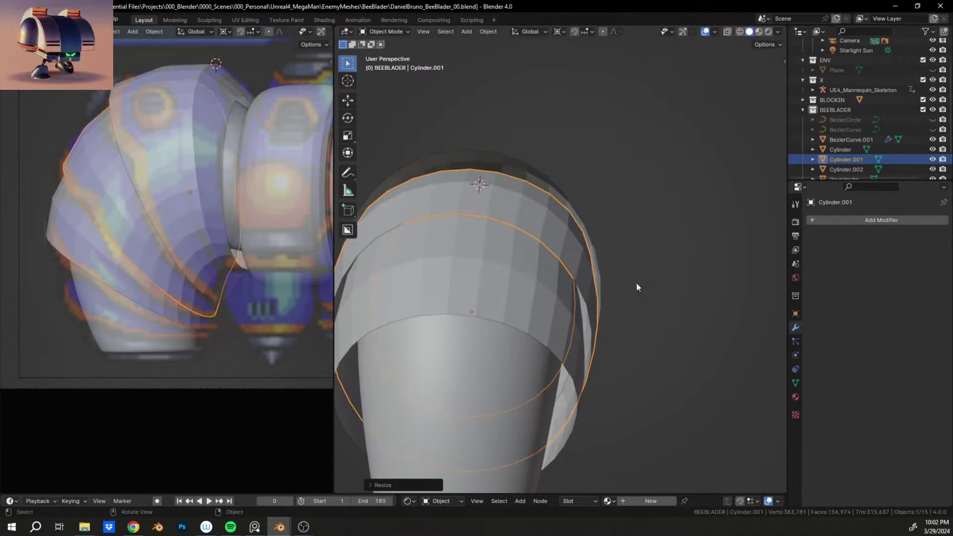
Step: Scale the Cylinder shell up slightly along X around the 3D cursor and check its side profile
{"action": "middle_click_drag", "start_coordinate": [636, 283], "coordinate": [591, 290]}
{"action": "left_click", "coordinate": [592, 289]}
{"action": "key", "text": "s"}
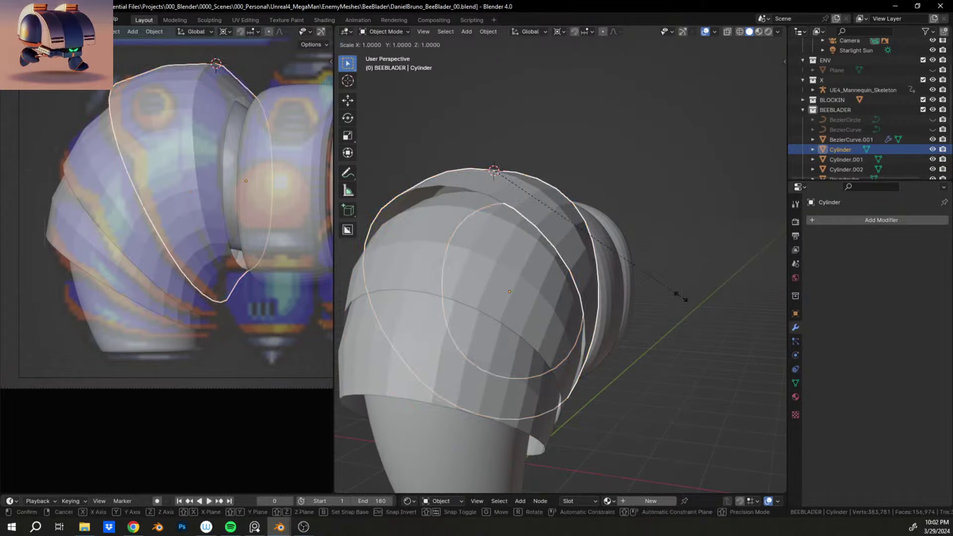
{"action": "key", "text": "x"}
{"action": "left_click", "coordinate": [695, 300]}
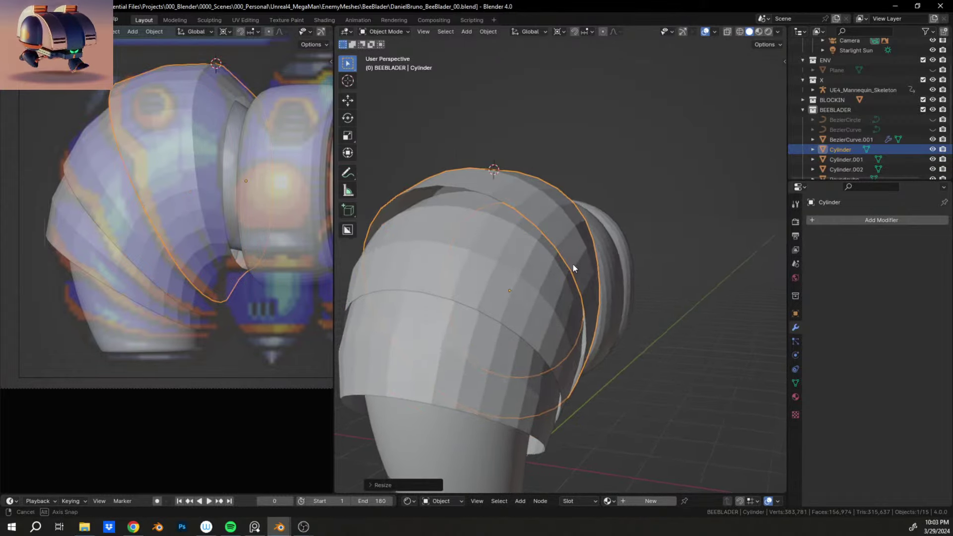
{"action": "middle_click_drag", "start_coordinate": [573, 264], "coordinate": [603, 239]}
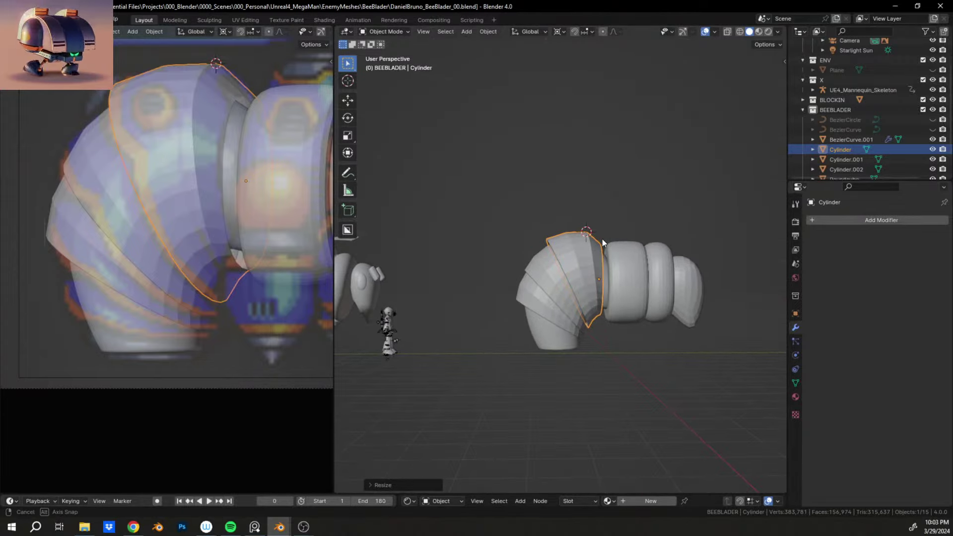
{"action": "scroll", "coordinate": [602, 239], "scroll_direction": "up", "scroll_amount": 5}
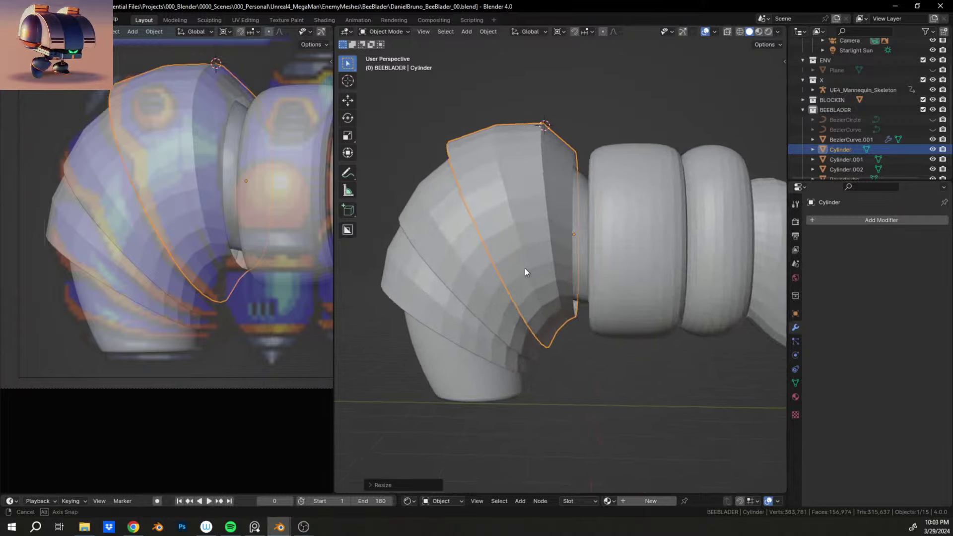
Step: Place the 3D cursor at Cylinder.002's lower end, duplicate the shell and move the copy down about 0.1 m along Z
{"action": "middle_click_drag", "start_coordinate": [525, 272], "coordinate": [568, 272]}
{"action": "scroll", "coordinate": [570, 282], "scroll_direction": "up", "scroll_amount": 4}
{"action": "left_click", "coordinate": [597, 263]}
{"action": "right_click", "coordinate": [594, 281], "text": "shift"}
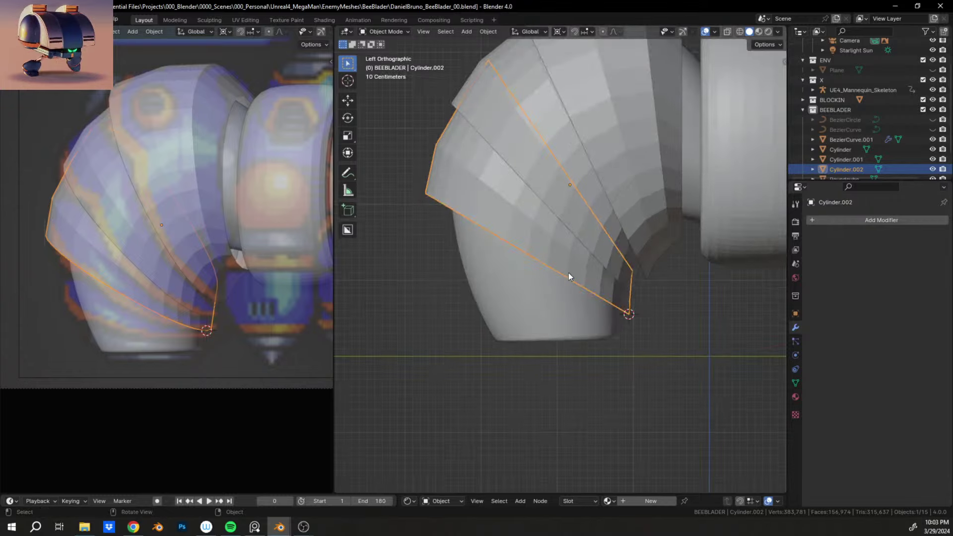
{"action": "key", "text": "shift+d"}
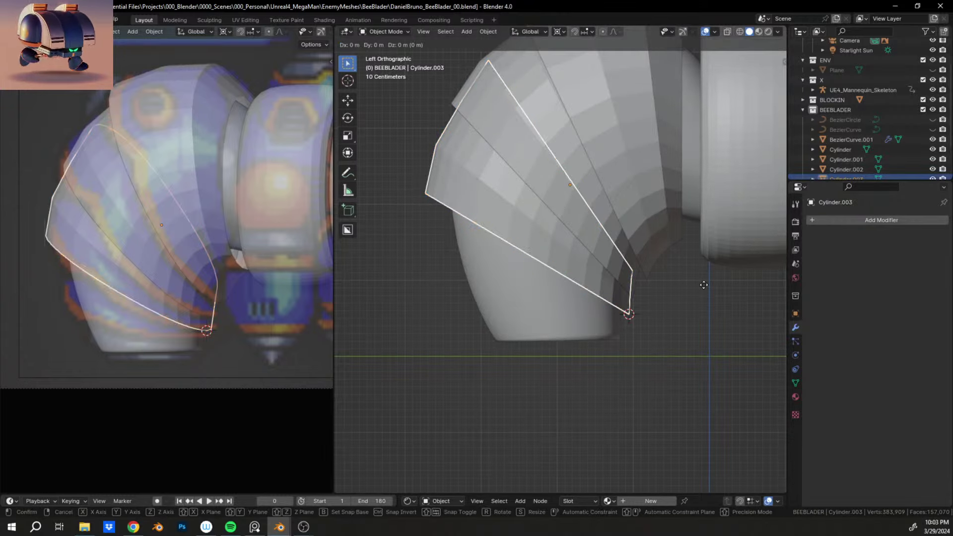
{"action": "key", "text": "z"}
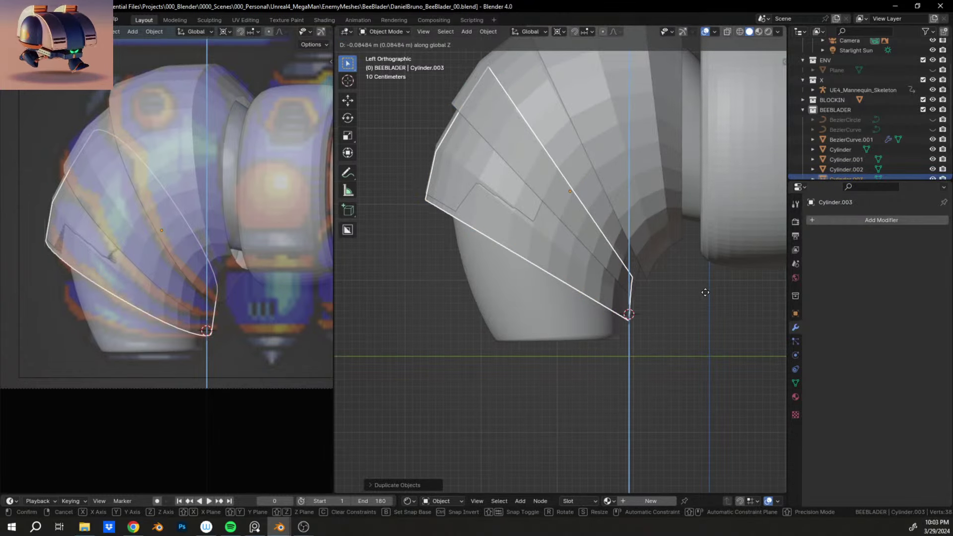
{"action": "left_click", "coordinate": [704, 294]}
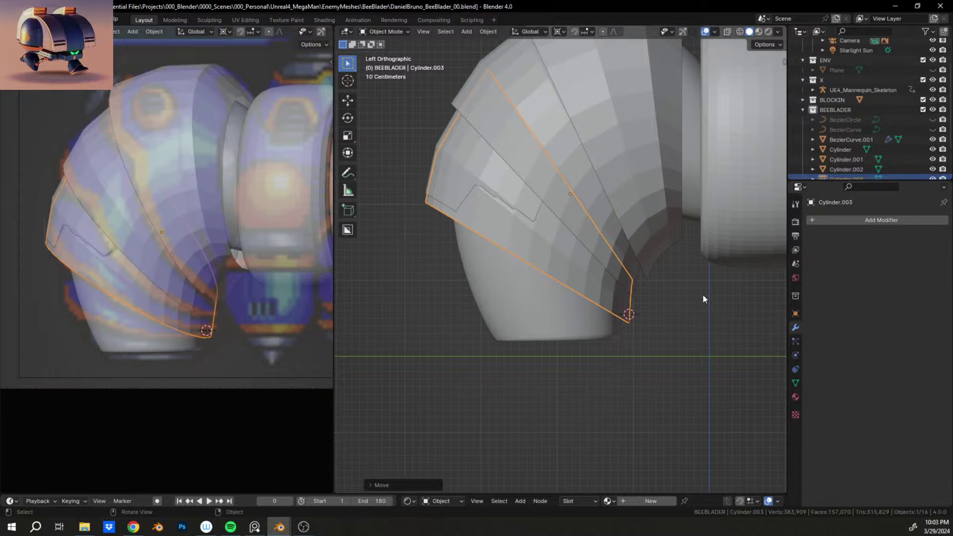
{"action": "key", "text": "Delete"}
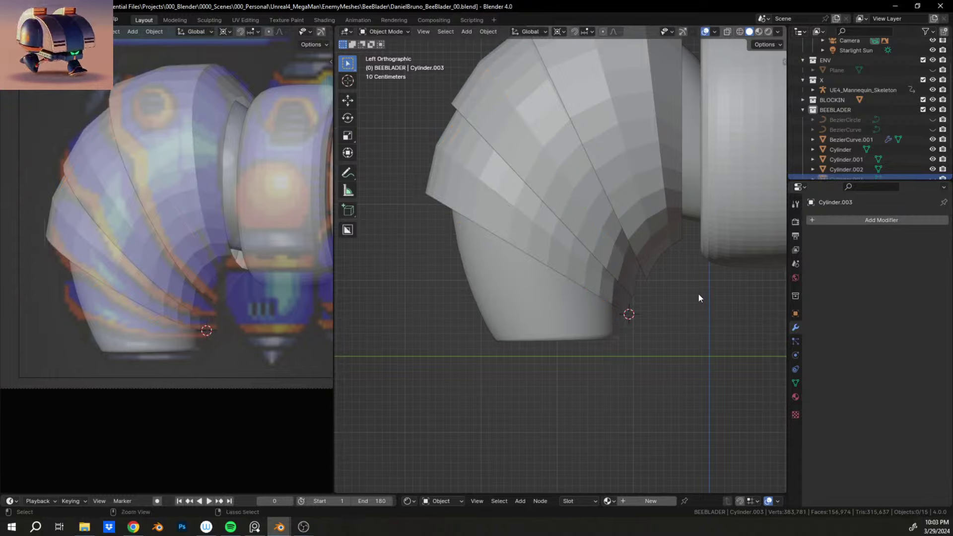
{"action": "key", "text": "ctrl+z"}
Step: Move the duplicated shell about 0.06 m along Y, away from the round body segments
{"action": "key", "text": "g"}
{"action": "key", "text": "y"}
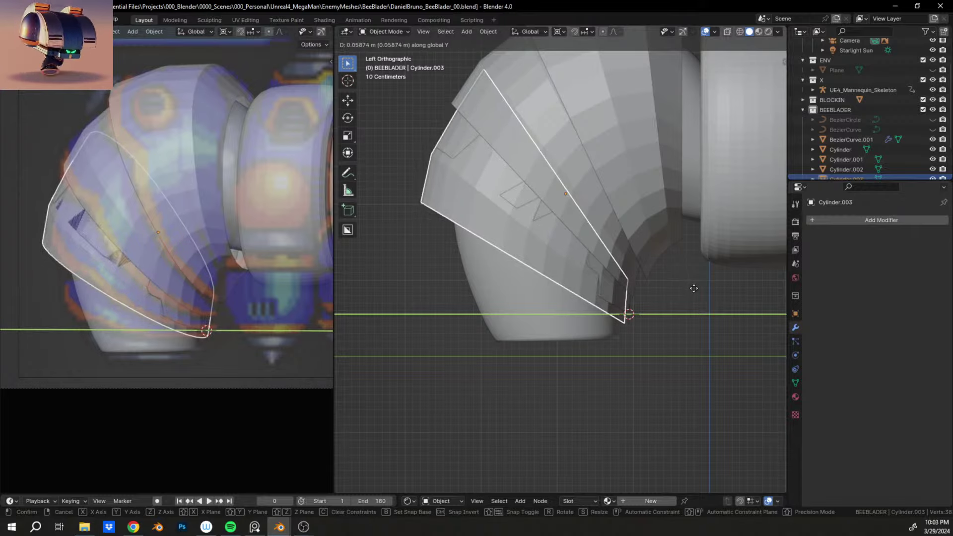
{"action": "left_click", "coordinate": [694, 288]}
Step: Place the 3D cursor at the duplicated shell's lower end and rotate the shell outward around it in the side view
{"action": "middle_click_drag", "start_coordinate": [528, 288], "coordinate": [460, 237], "text": "shift"}
{"action": "scroll", "coordinate": [507, 264], "scroll_direction": "up", "scroll_amount": 6}
{"action": "middle_click_drag", "start_coordinate": [508, 264], "coordinate": [401, 260]}
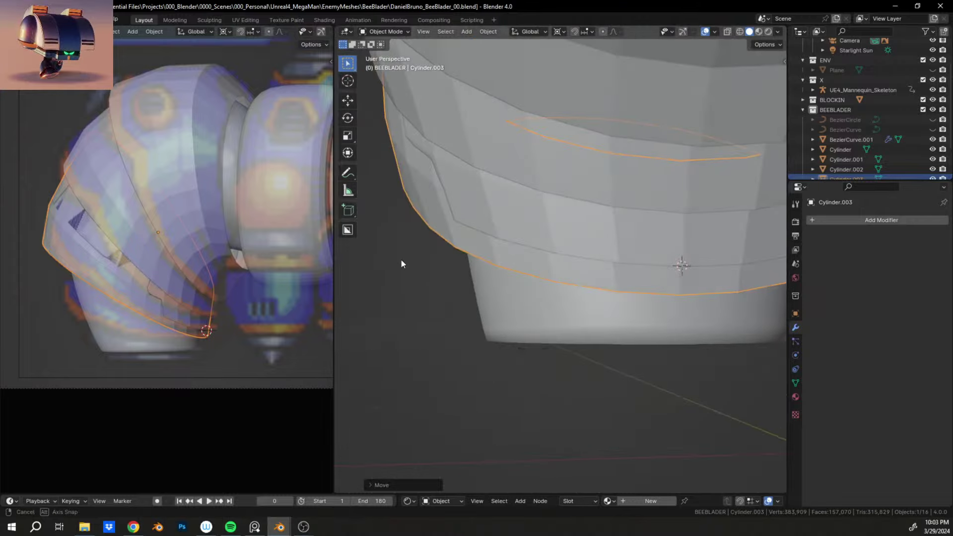
{"action": "key", "text": "KP_1"}
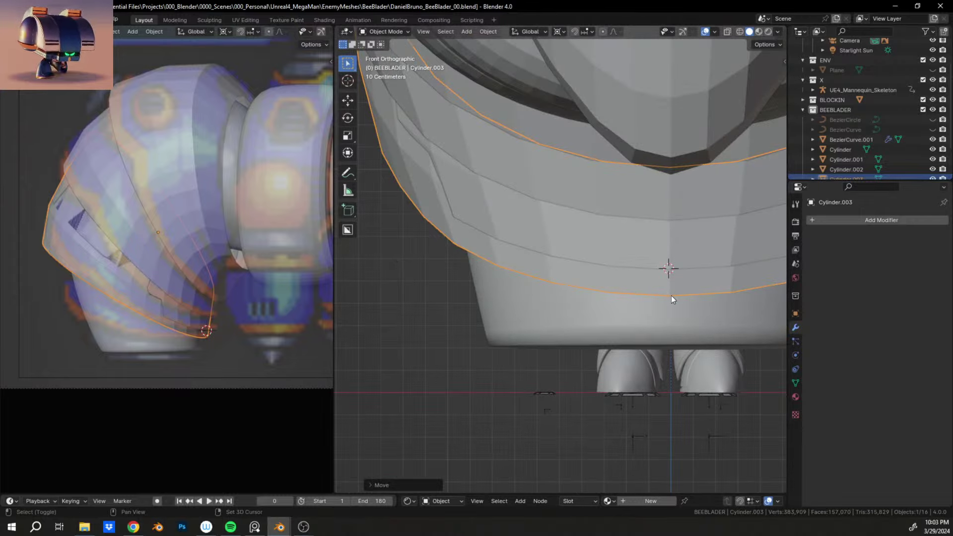
{"action": "middle_click_drag", "start_coordinate": [669, 294], "coordinate": [436, 263]}
{"action": "scroll", "coordinate": [483, 269], "scroll_direction": "up", "scroll_amount": 3}
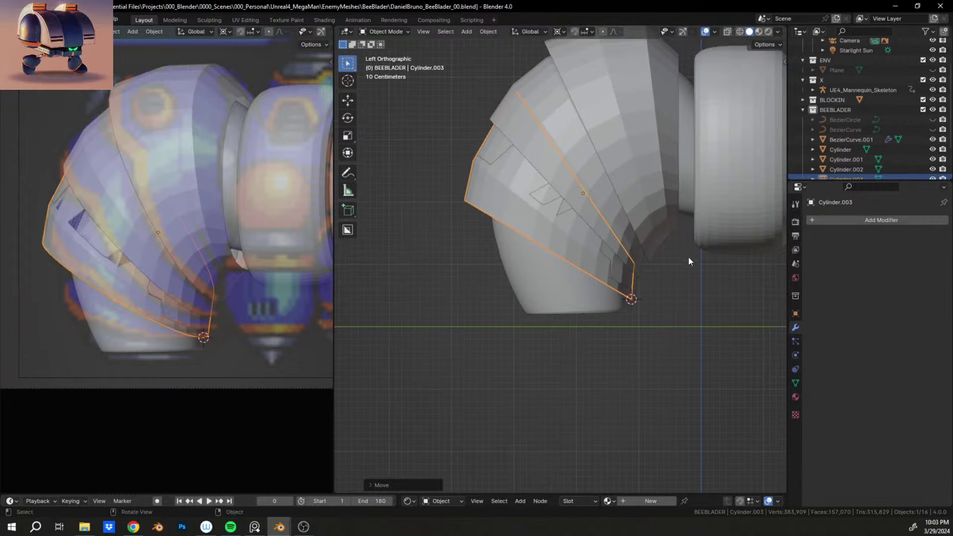
{"action": "key", "text": "r"}
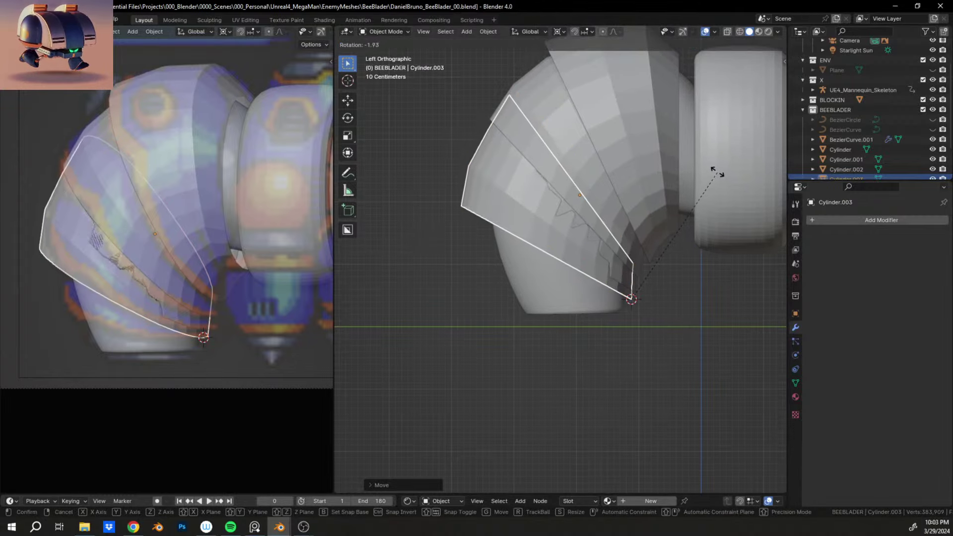
{"action": "left_click", "coordinate": [696, 147]}
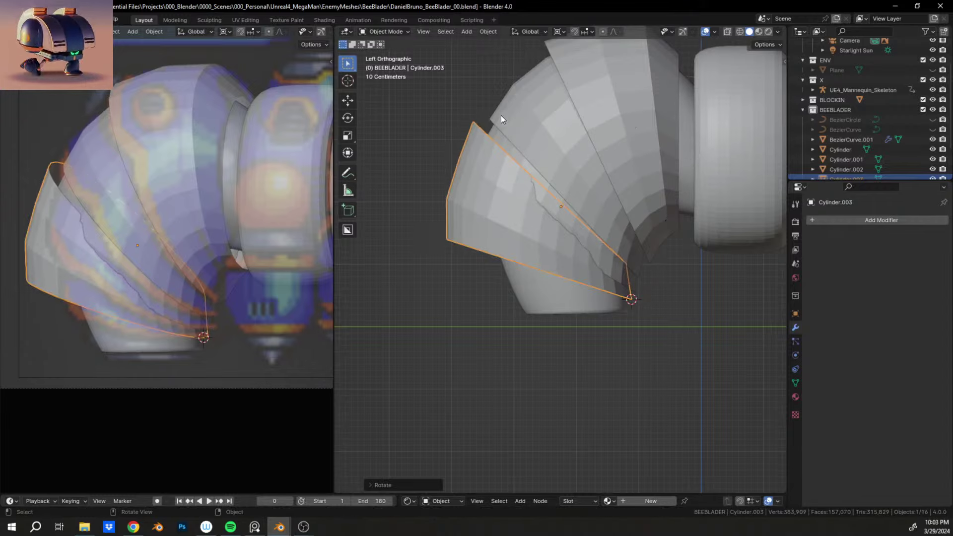
Step: Scale Cylinder.003 down uniformly to just under 0.9, and scale it again to about 0.975 excluding X
{"action": "key", "text": "s"}
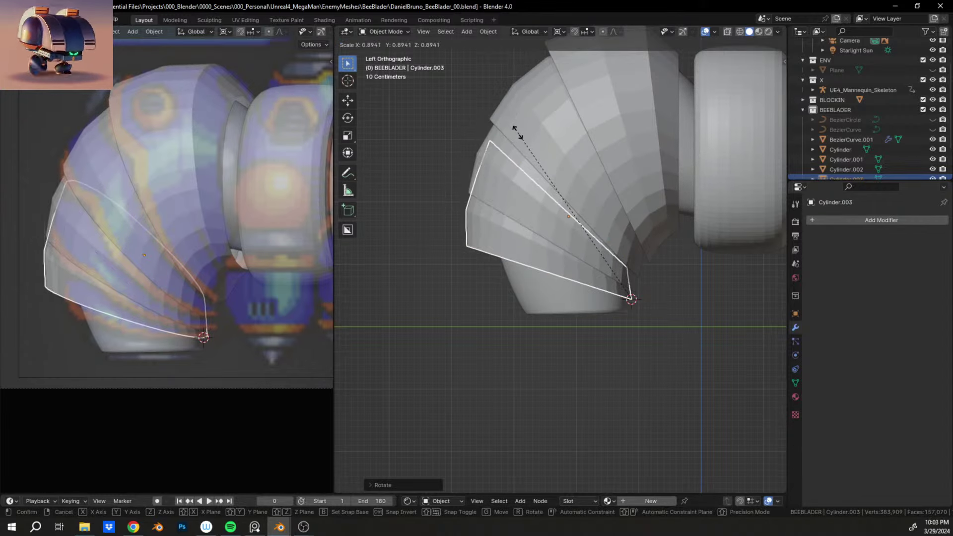
{"action": "left_click", "coordinate": [524, 135]}
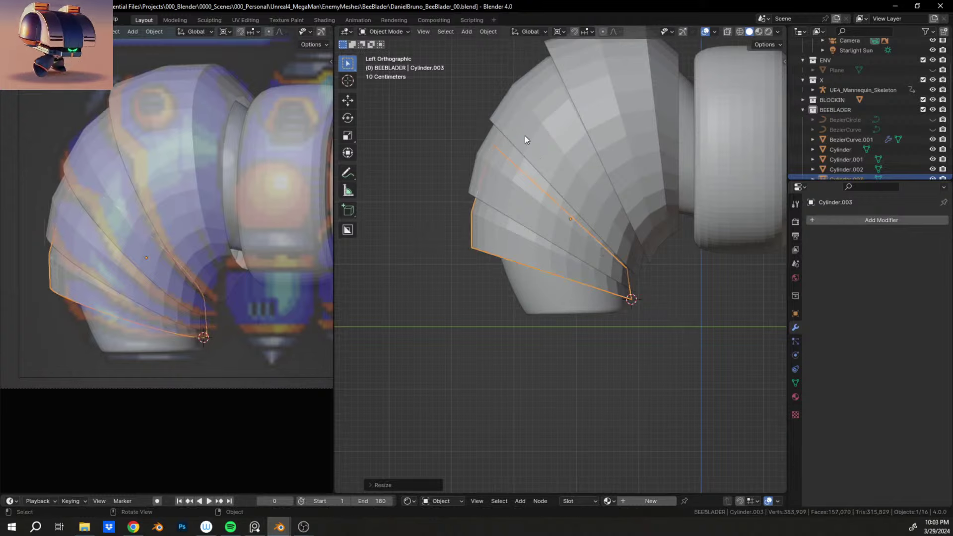
{"action": "key", "text": "s"}
{"action": "key", "text": "shift+x"}
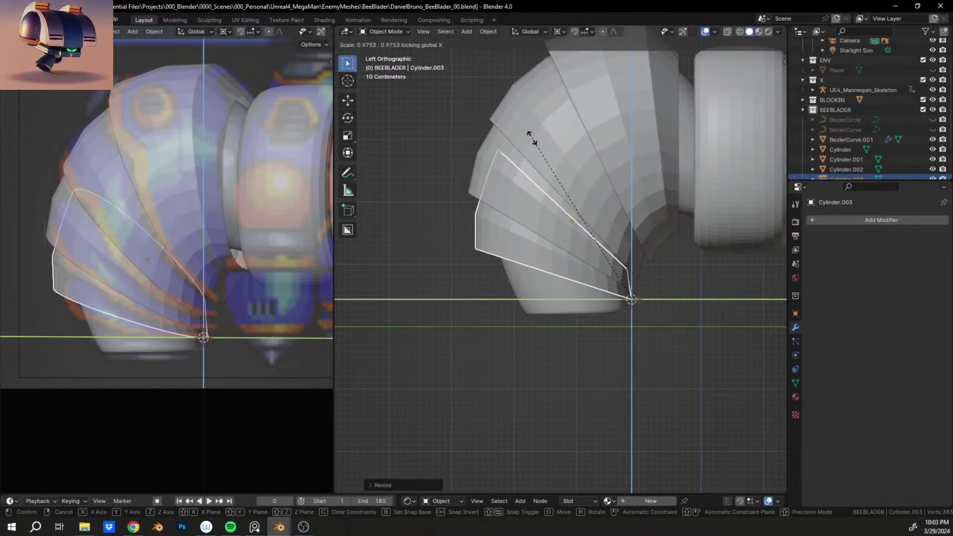
{"action": "left_click", "coordinate": [532, 140]}
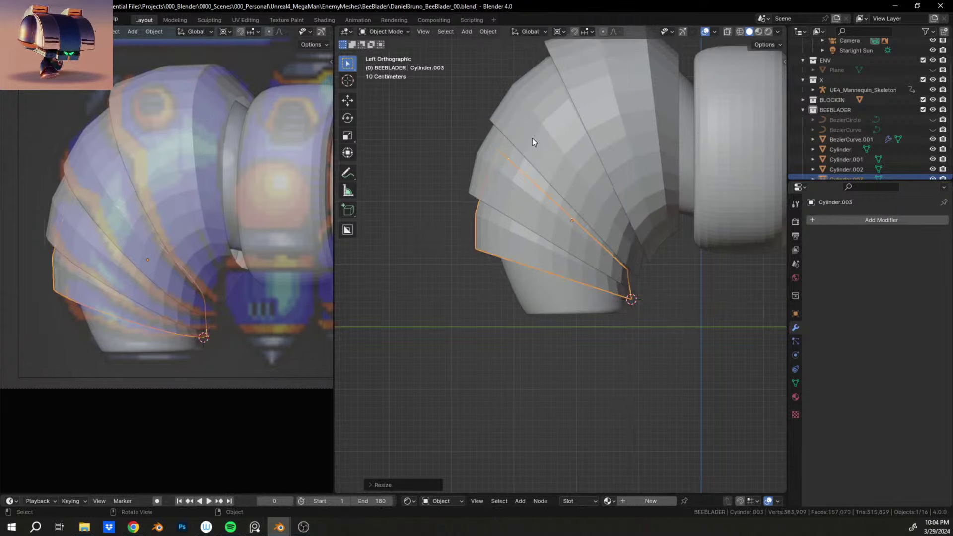
Step: Rotate Cylinder.003 by about -3 degrees around the 3D cursor at its lower end
{"action": "key", "text": "r"}
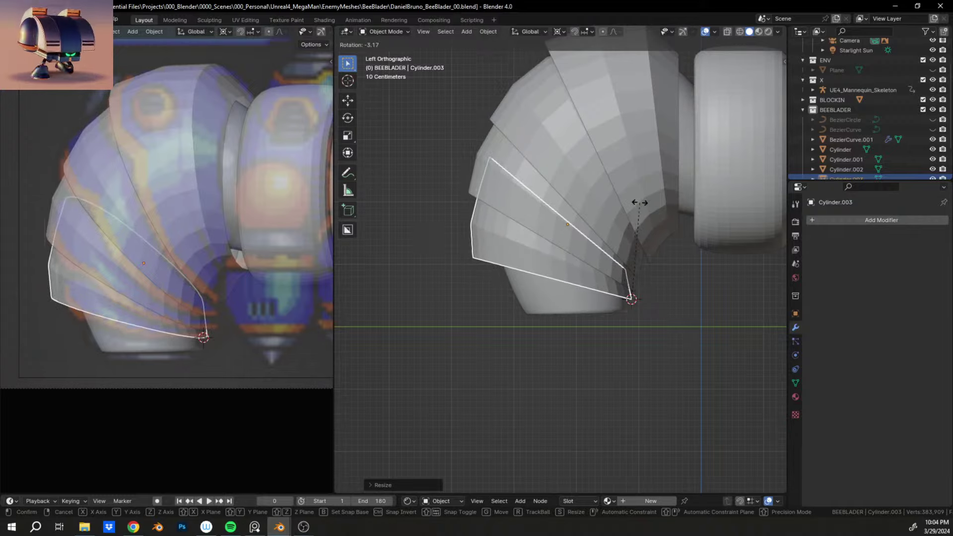
{"action": "left_click", "coordinate": [641, 203]}
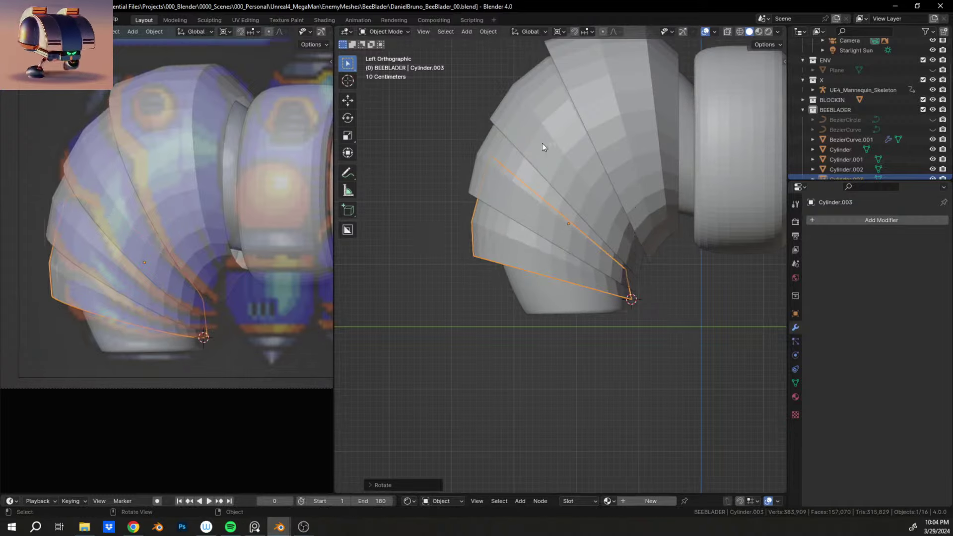
{"action": "middle_click_drag", "start_coordinate": [542, 145], "coordinate": [396, 244]}
Step: Open Cylinder.003 for mesh editing, select its two upper edge loops and isolate the shell in local view
{"action": "key", "text": "Tab"}
{"action": "middle_click_drag", "start_coordinate": [651, 233], "coordinate": [712, 80]}
{"action": "scroll", "coordinate": [711, 31], "scroll_direction": "down", "scroll_amount": 4}
{"action": "middle_click_drag", "start_coordinate": [687, 342], "coordinate": [641, 286], "text": "shift"}
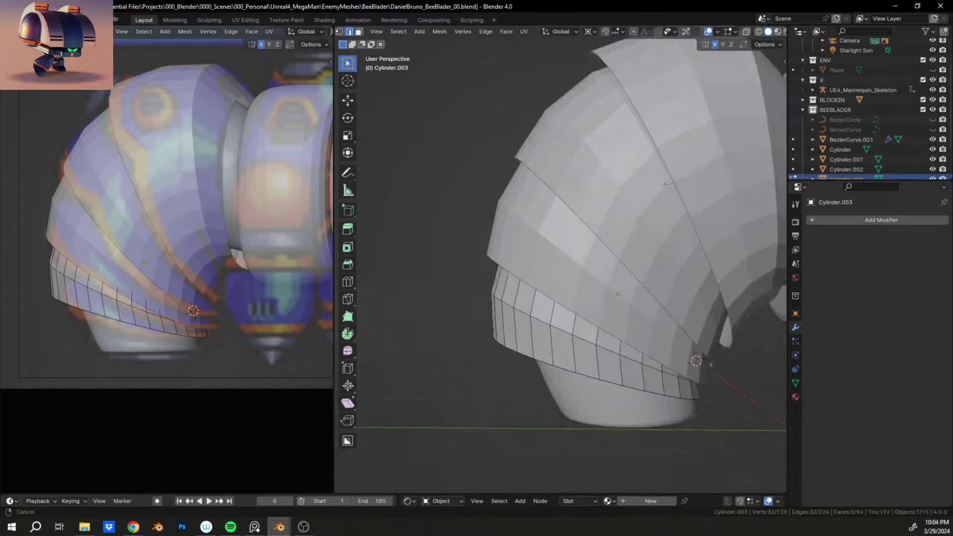
{"action": "middle_click_drag", "start_coordinate": [640, 318], "coordinate": [757, 269]}
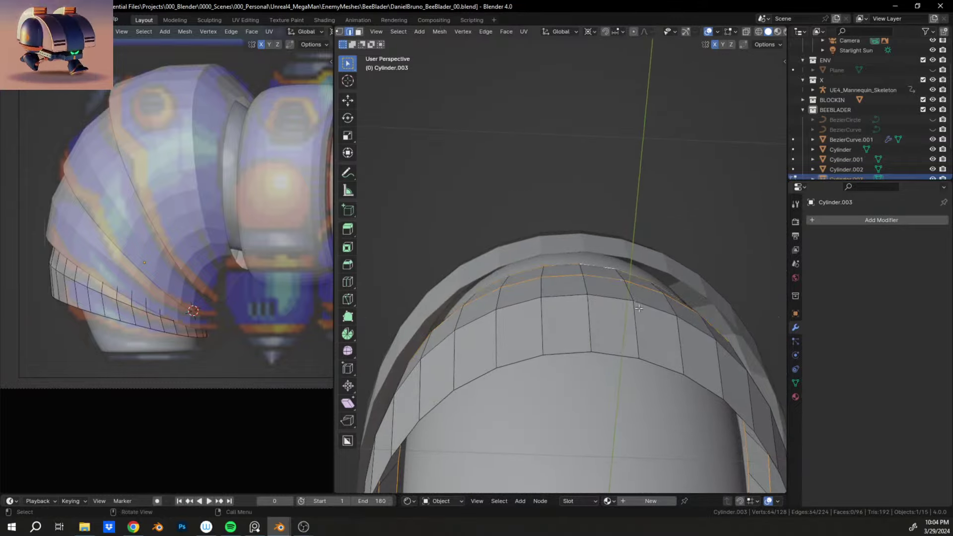
{"action": "middle_click_drag", "start_coordinate": [639, 308], "coordinate": [438, 264]}
{"action": "middle_click_drag", "start_coordinate": [448, 271], "coordinate": [461, 268]}
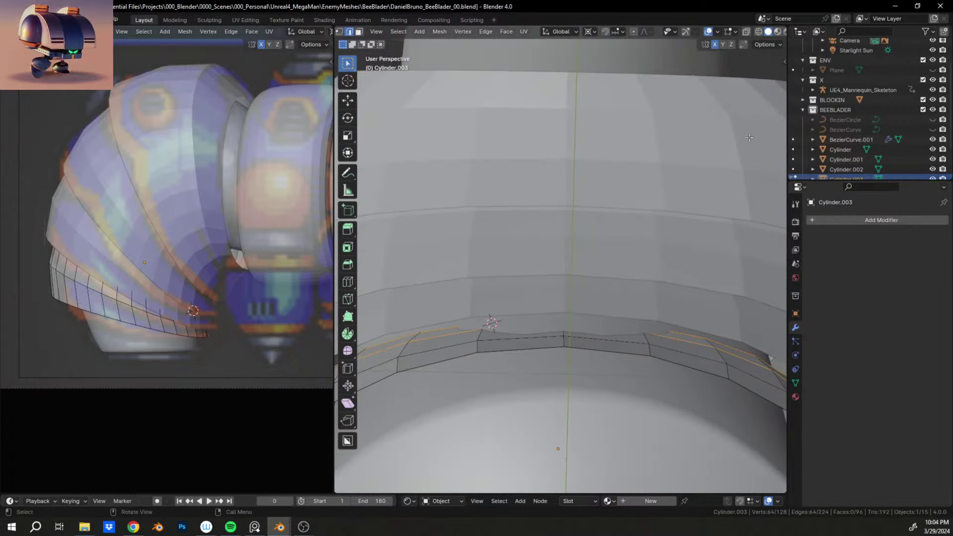
{"action": "key", "text": "KP_Divide"}
Step: Place the 3D cursor at the lower end of Cylinder.003's two selected loops and scale them to about 1.06 excluding X
{"action": "middle_click_drag", "start_coordinate": [586, 125], "coordinate": [595, 326]}
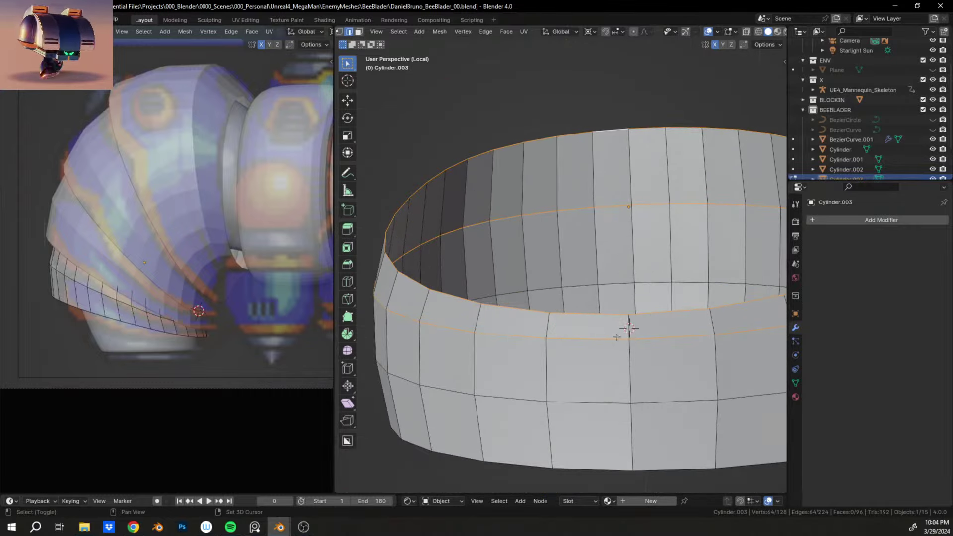
{"action": "middle_click_drag", "start_coordinate": [617, 337], "coordinate": [685, 209]}
{"action": "key", "text": "s"}
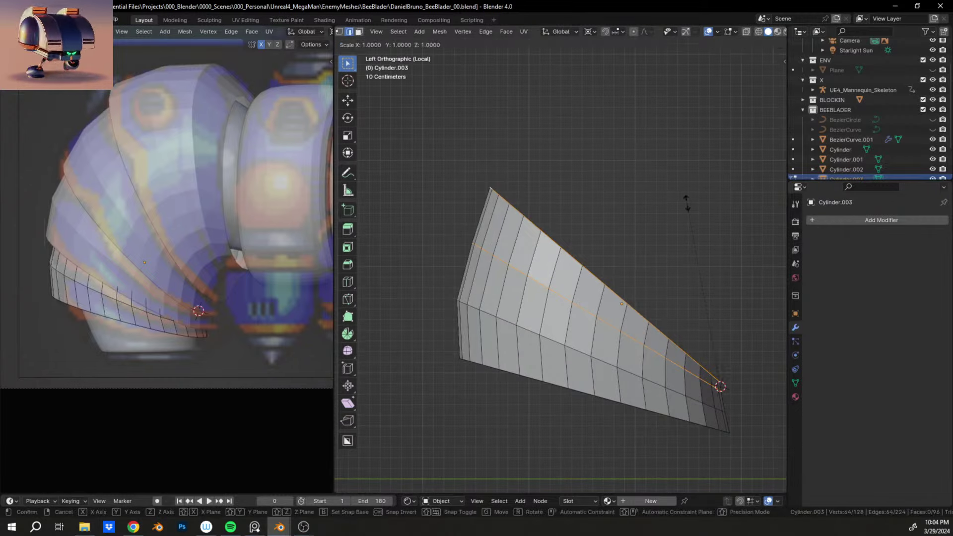
{"action": "key", "text": "shift+x"}
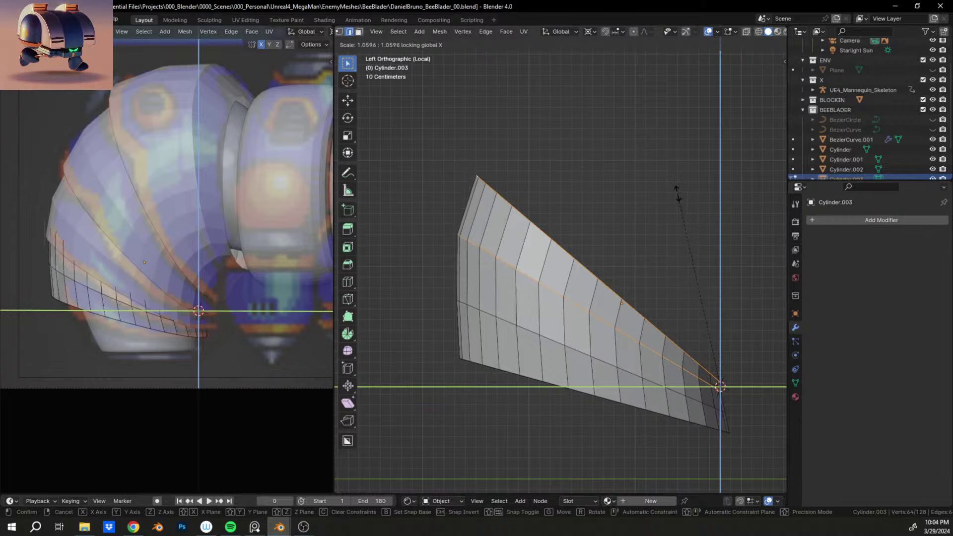
{"action": "left_click", "coordinate": [676, 192]}
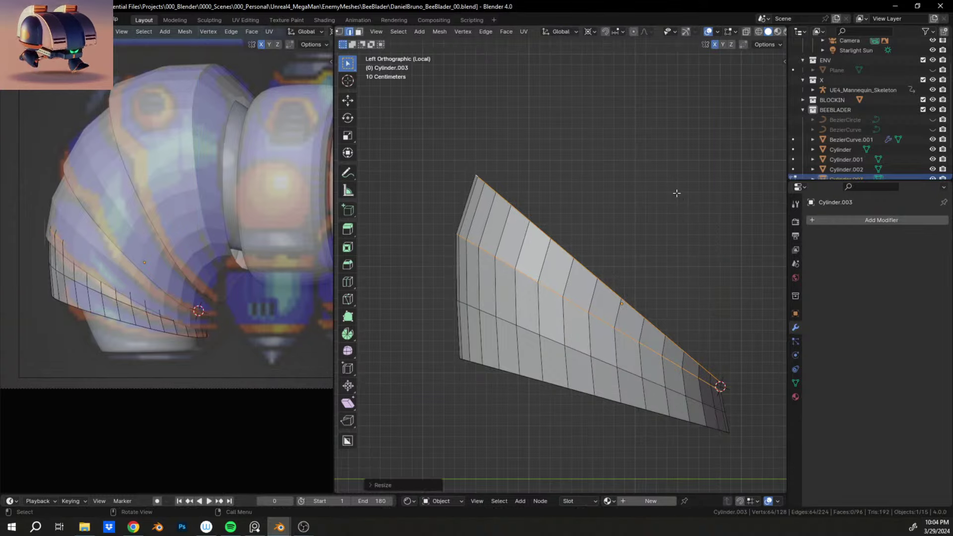
Step: Keep only Cylinder.003's uppermost edge loop selected and scale it to about 0.977 around the 3D cursor, excluding X
{"action": "left_click", "coordinate": [580, 307], "text": "alt+shift"}
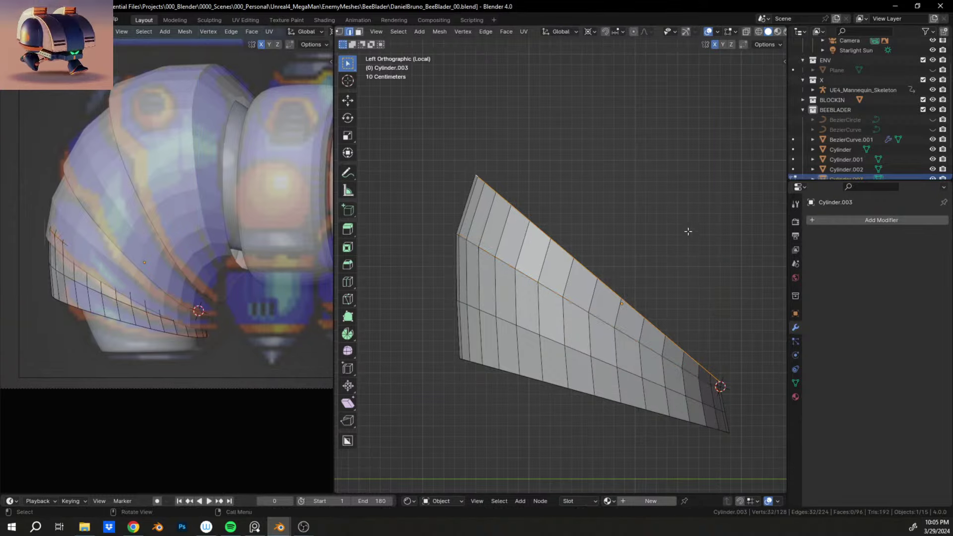
{"action": "key", "text": "s"}
{"action": "key", "text": "shift+x"}
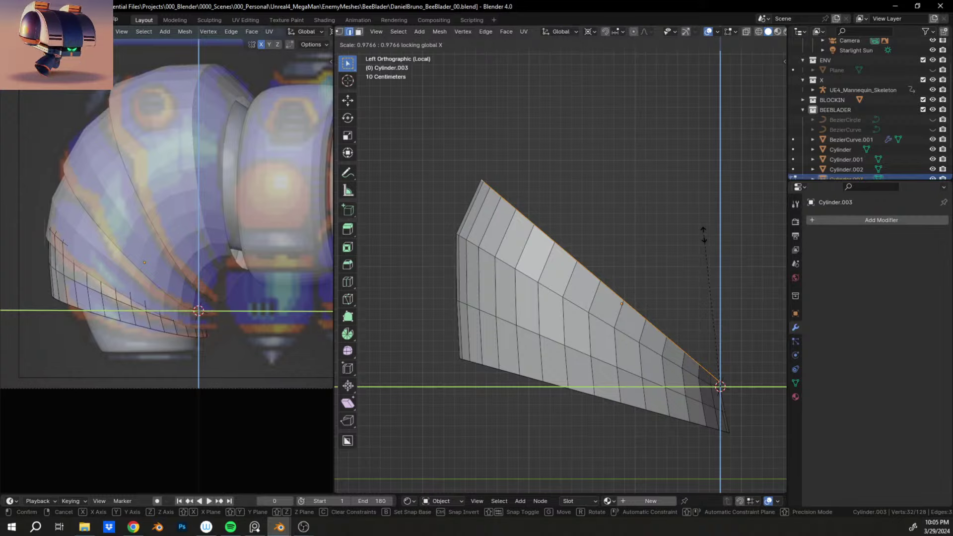
{"action": "left_click", "coordinate": [703, 234]}
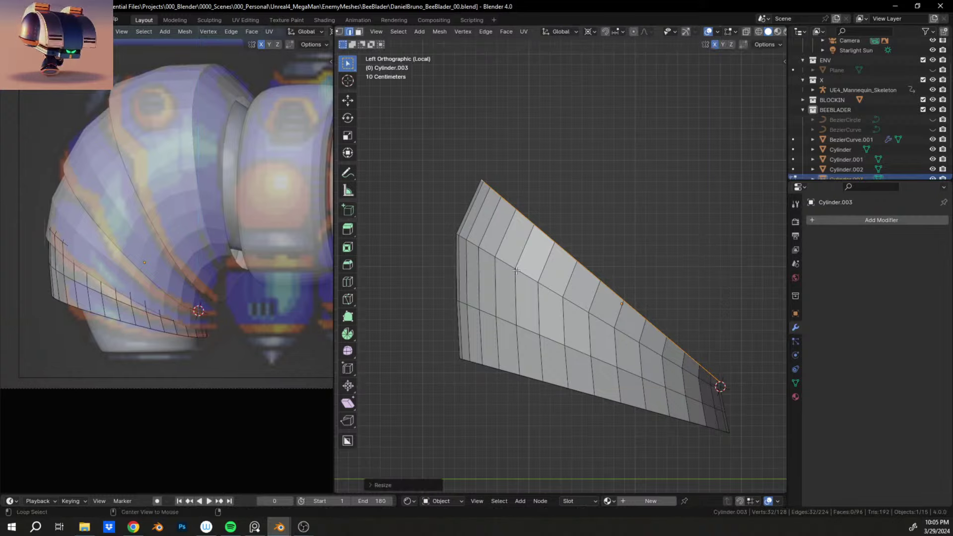
Step: Scale the second edge loop from the top of Cylinder.003 down slightly around the 3D cursor, excluding X
{"action": "left_click", "coordinate": [503, 263], "text": "alt"}
{"action": "key", "text": "s"}
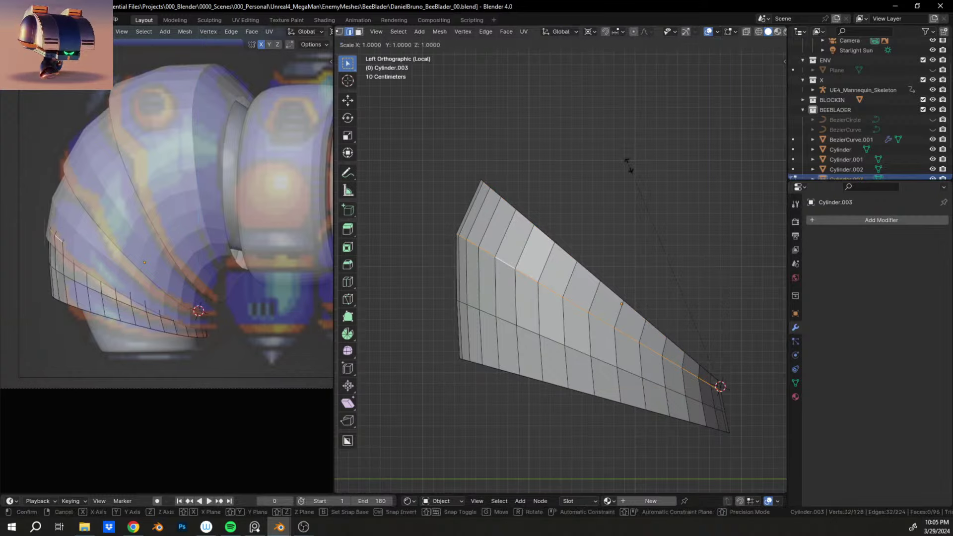
{"action": "key", "text": "shift+x"}
{"action": "left_click", "coordinate": [627, 166]}
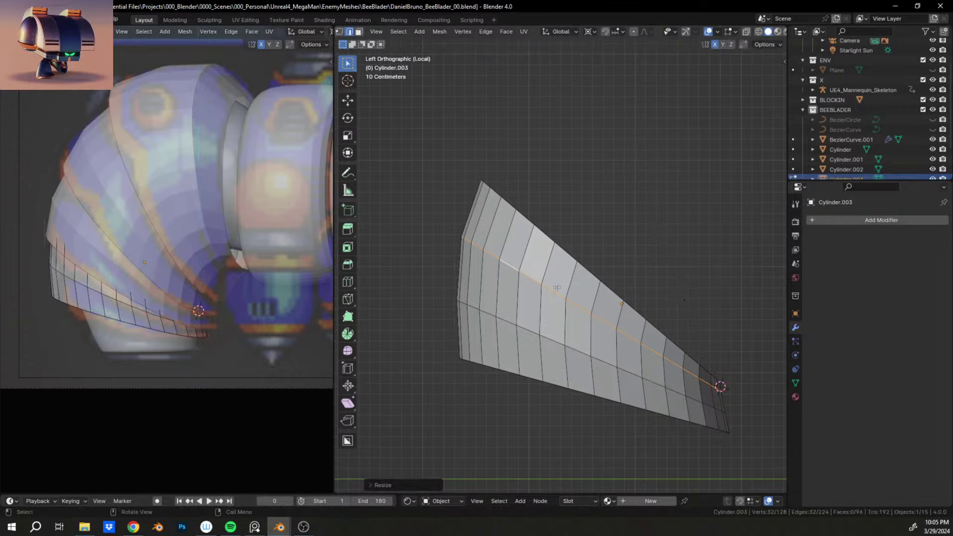
Step: Select Cylinder.003's bottom edge loop, place the 3D cursor at its lower end and scale the loop uniformly to about 0.95
{"action": "middle_click_drag", "start_coordinate": [575, 278], "coordinate": [535, 294]}
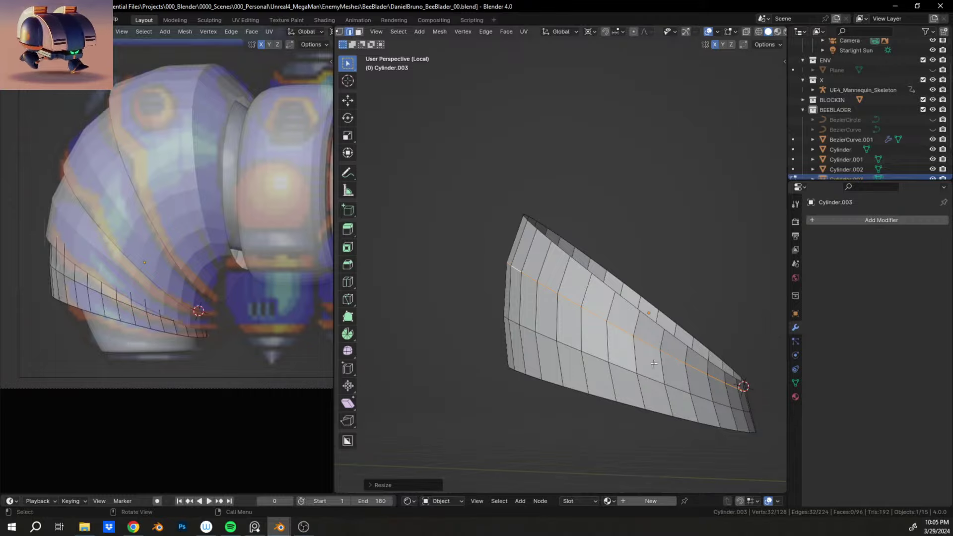
{"action": "middle_click_drag", "start_coordinate": [588, 371], "coordinate": [596, 302], "text": "shift"}
{"action": "scroll", "coordinate": [600, 288], "scroll_direction": "up", "scroll_amount": 4}
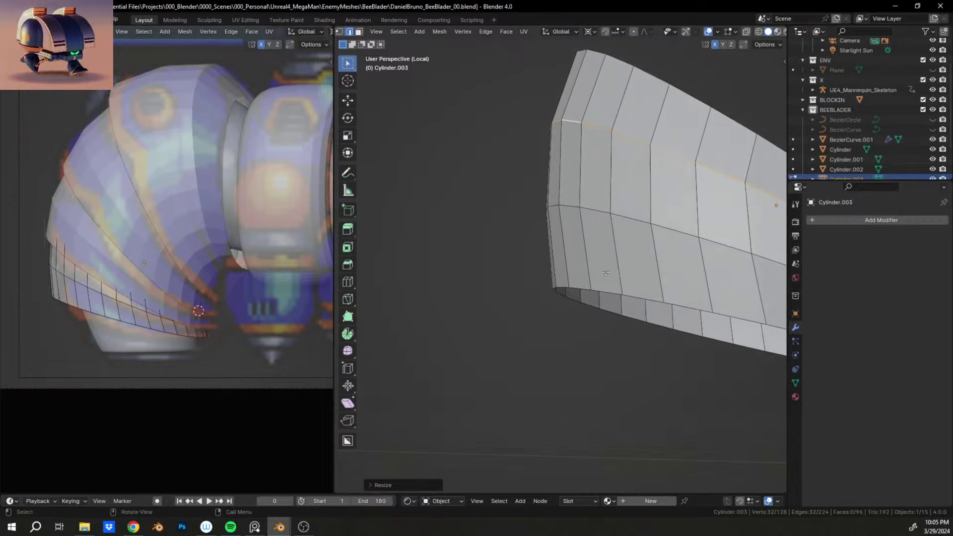
{"action": "left_click", "coordinate": [584, 286], "text": "alt"}
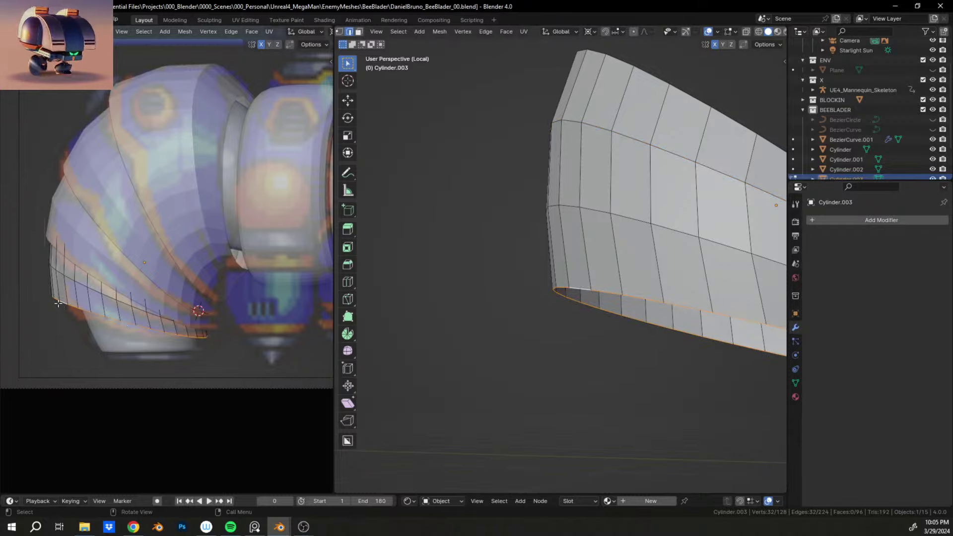
{"action": "scroll", "coordinate": [63, 301], "scroll_direction": "down", "scroll_amount": 3}
{"action": "scroll", "coordinate": [603, 308], "scroll_direction": "down", "scroll_amount": 3}
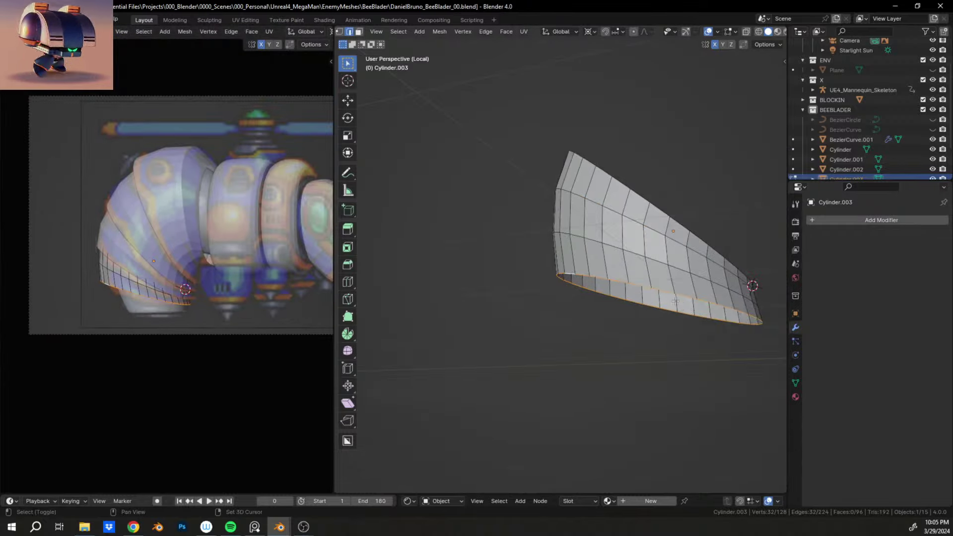
{"action": "middle_click_drag", "start_coordinate": [744, 355], "coordinate": [526, 202], "text": "shift"}
{"action": "scroll", "coordinate": [586, 303], "scroll_direction": "up", "scroll_amount": 4}
{"action": "key", "text": "s"}
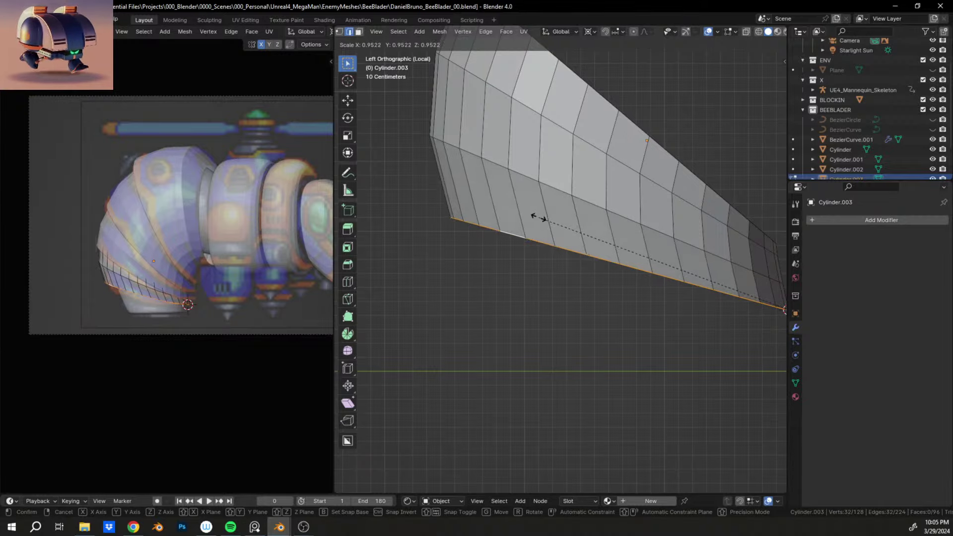
{"action": "left_click", "coordinate": [538, 218]}
Step: Select the edge loop just above the bottom one and place the 3D cursor at that loop's lower end
{"action": "left_click", "coordinate": [516, 173], "text": "alt"}
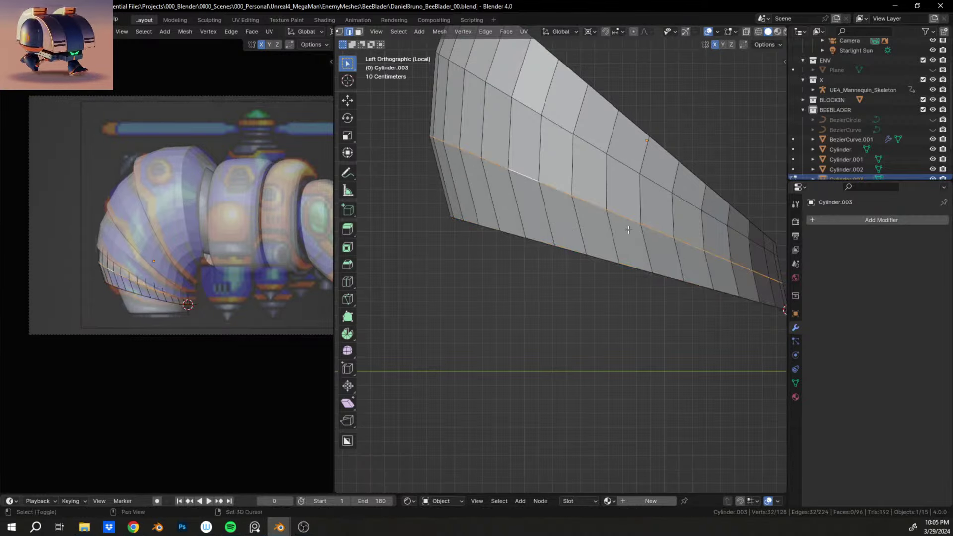
{"action": "middle_click_drag", "start_coordinate": [769, 296], "coordinate": [387, 235], "text": "shift"}
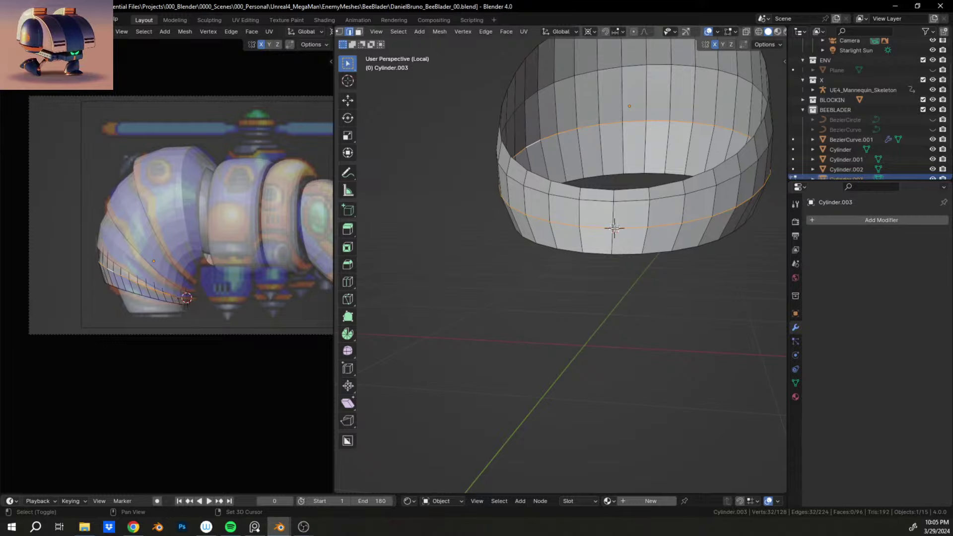
{"action": "middle_click_drag", "start_coordinate": [563, 203], "coordinate": [530, 210]}
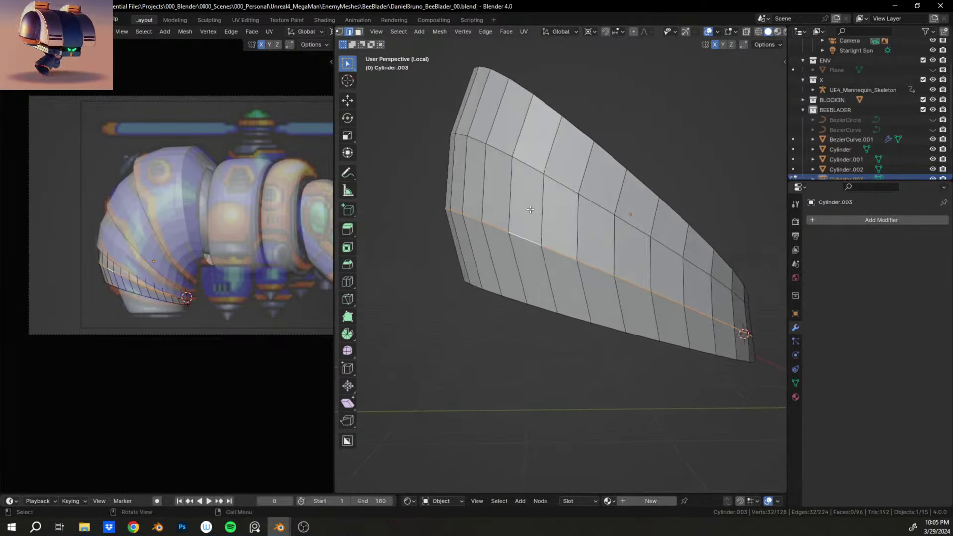
Step: Try scaling the selected loop around the 3D cursor, first along X and then uniformly to about 0.63
{"action": "key", "text": "s"}
{"action": "key", "text": "x"}
{"action": "left_click", "coordinate": [497, 185]}
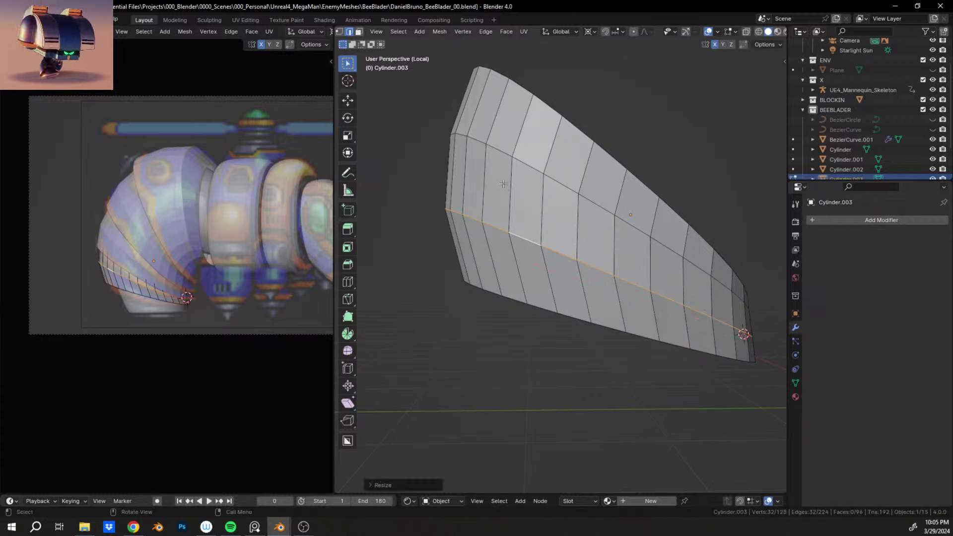
{"action": "key", "text": "s"}
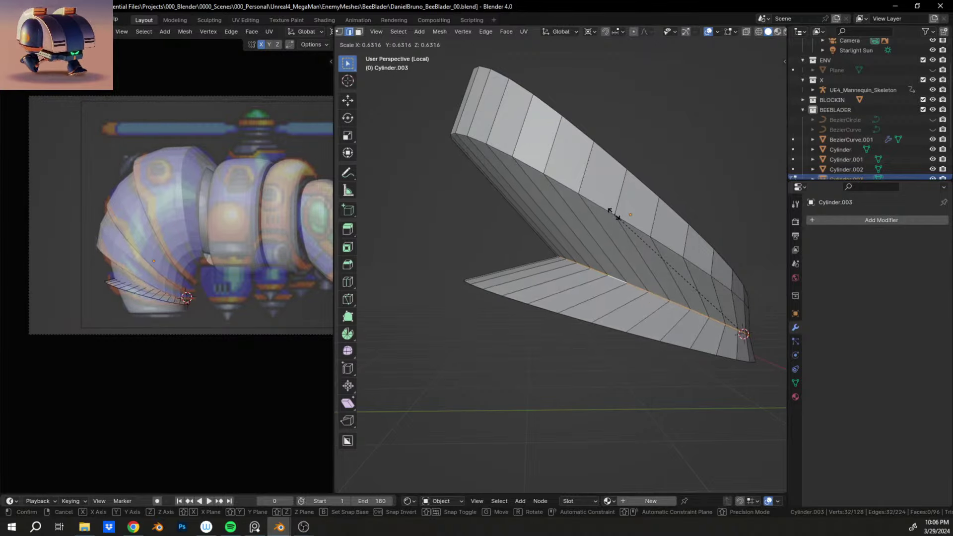
{"action": "key", "text": "Escape"}
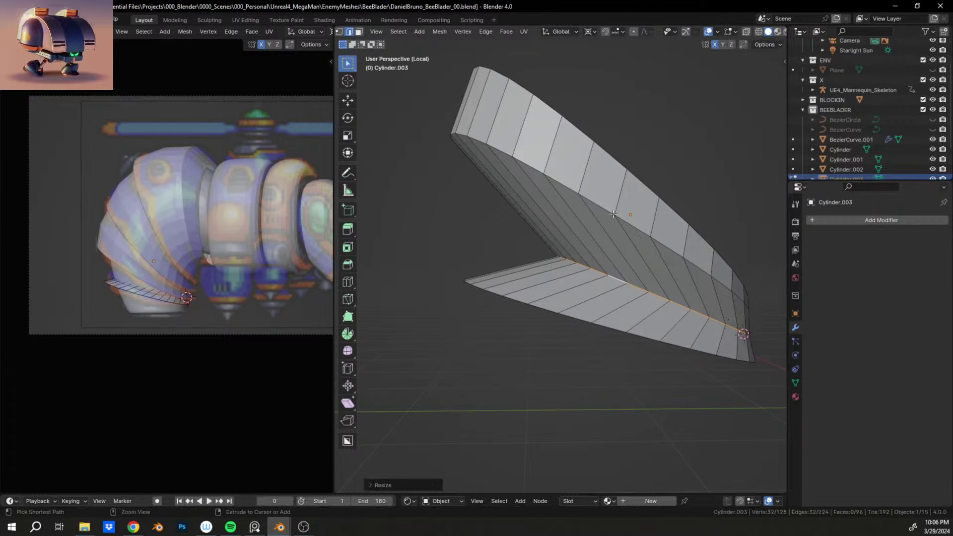
Step: Switch to the reference board, examine the overlapping abdomen segments in the pixel art, and return to Blender
{"action": "left_click", "coordinate": [255, 527]}
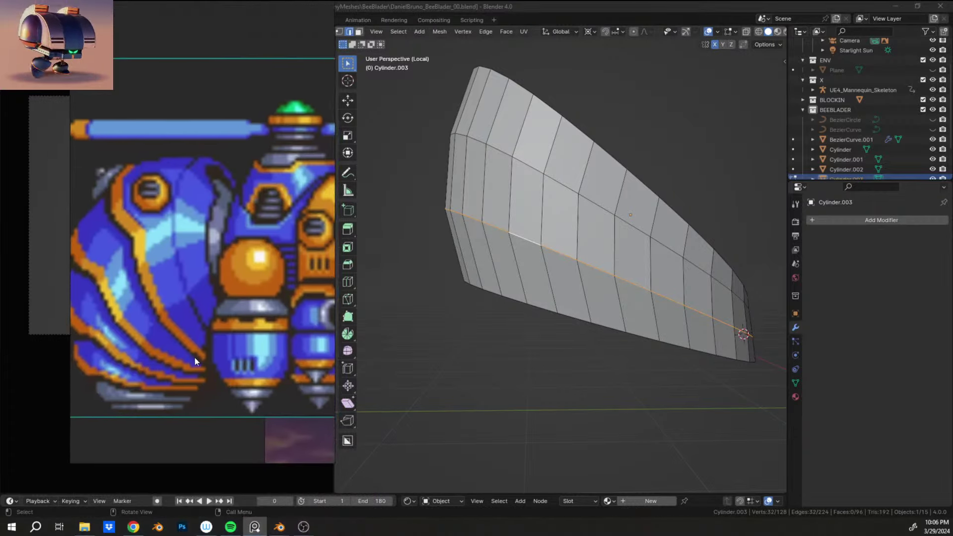
{"action": "scroll", "coordinate": [195, 357], "scroll_direction": "up", "scroll_amount": 4}
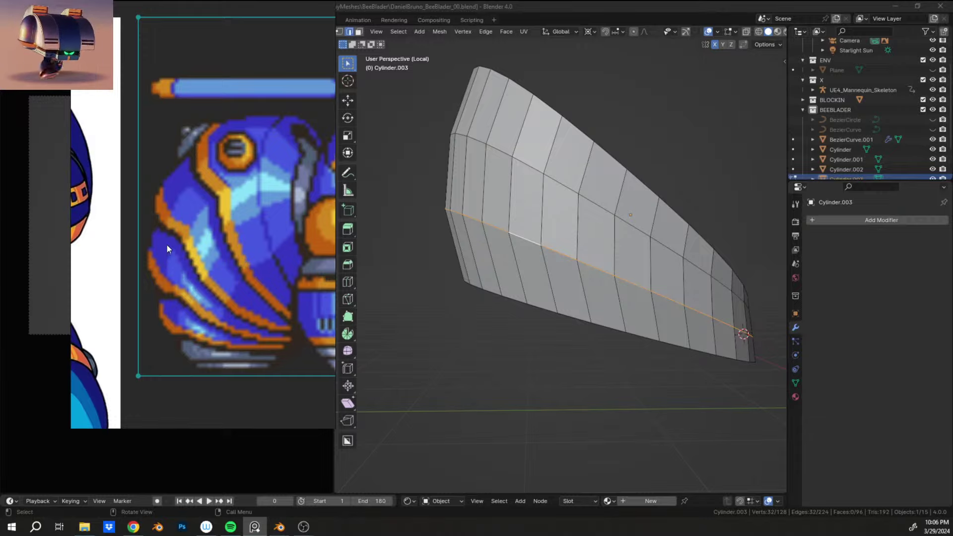
{"action": "scroll", "coordinate": [199, 300], "scroll_direction": "down", "scroll_amount": 2}
{"action": "scroll", "coordinate": [224, 278], "scroll_direction": "up", "scroll_amount": 1}
{"action": "scroll", "coordinate": [214, 284], "scroll_direction": "up", "scroll_amount": 1}
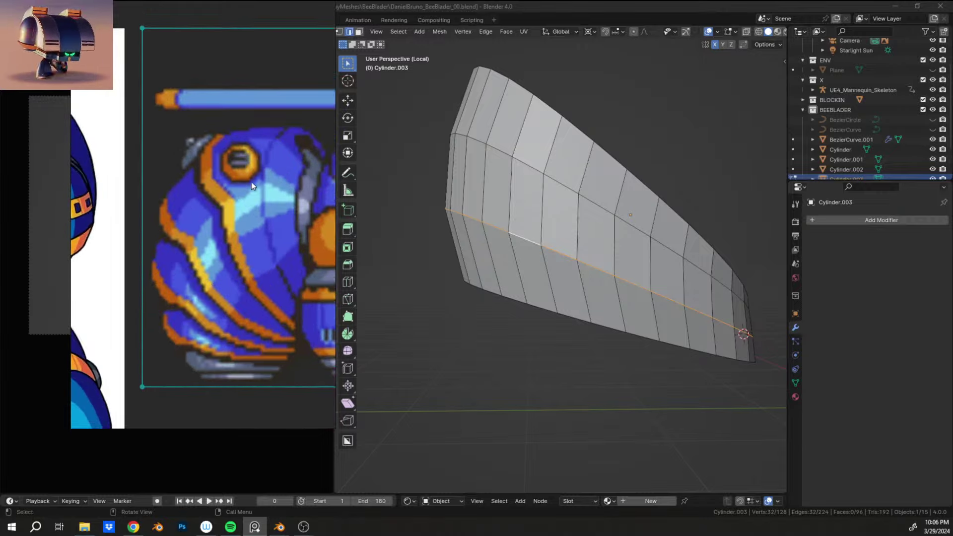
{"action": "left_click", "coordinate": [255, 527]}
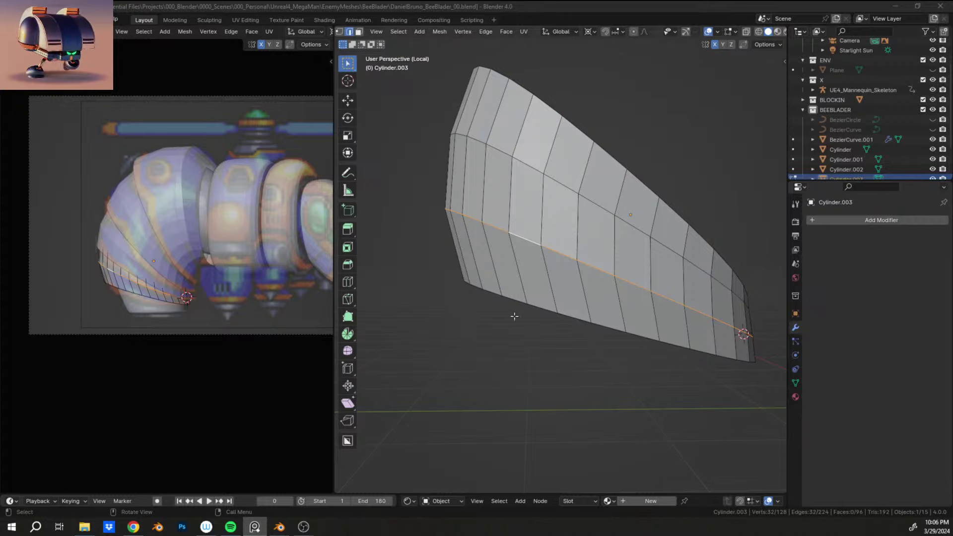
Step: In left view, scale the selected lower middle loop uniformly to about 0.96 around the 3D cursor
{"action": "middle_click_drag", "start_coordinate": [571, 201], "coordinate": [574, 250]}
{"action": "key", "text": "s"}
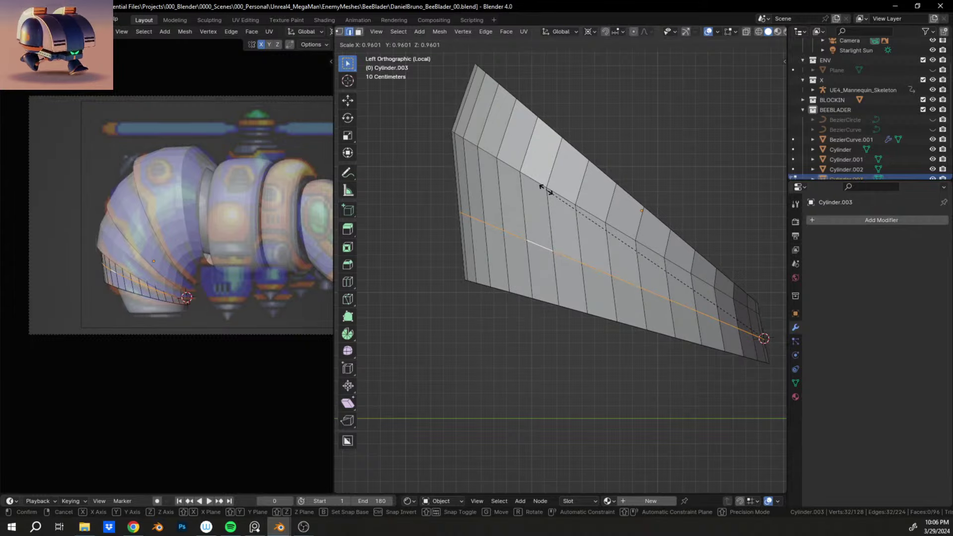
{"action": "left_click", "coordinate": [544, 188]}
Step: Select the upper middle loop, place the 3D cursor at its lower end and scale it uniformly to about 0.98
{"action": "left_click", "coordinate": [561, 196], "text": "alt"}
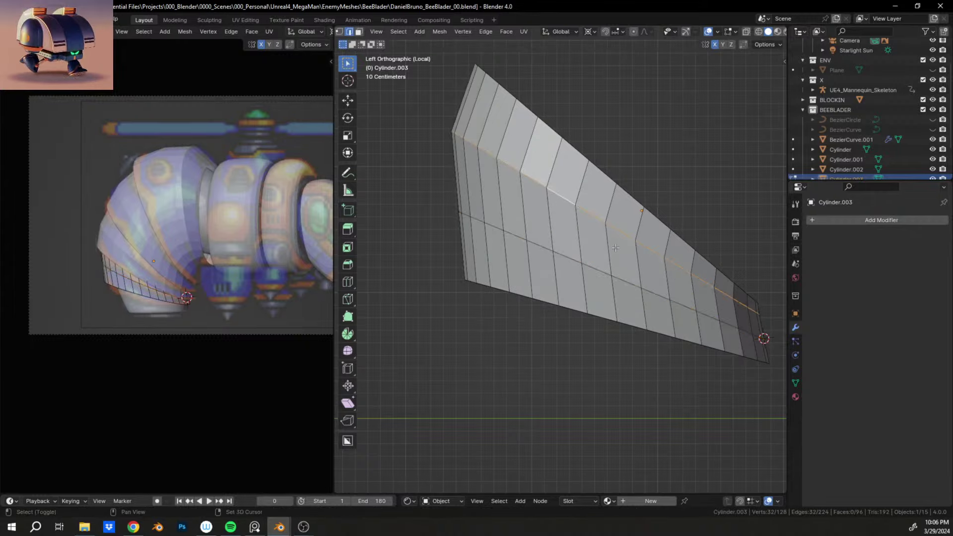
{"action": "middle_click_drag", "start_coordinate": [733, 305], "coordinate": [537, 269]}
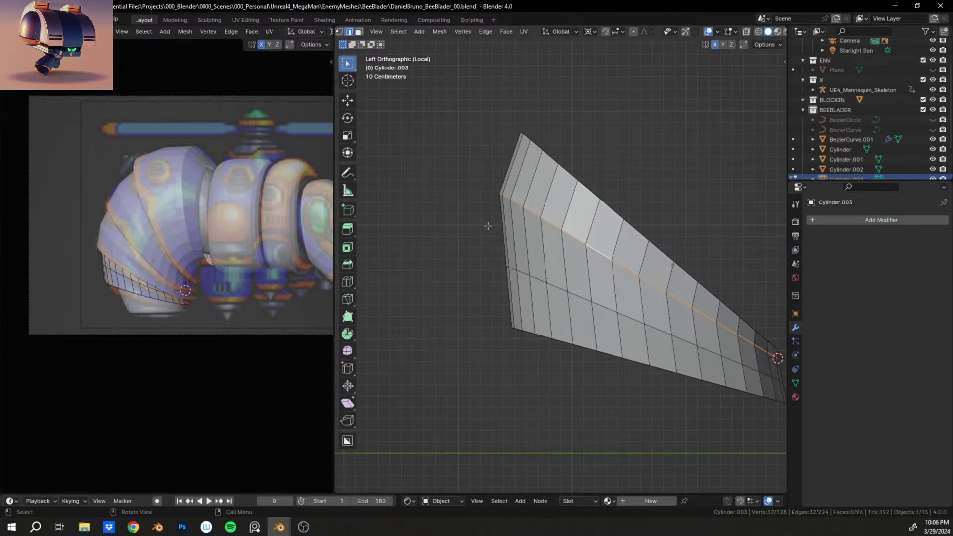
{"action": "key", "text": "s"}
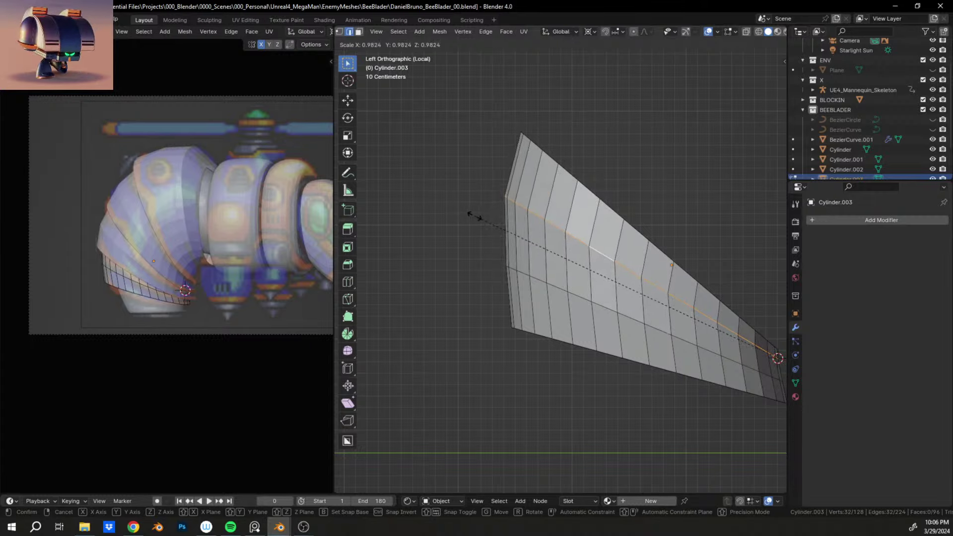
{"action": "left_click", "coordinate": [478, 216]}
Step: Select two opposite side edges of the Cylinder.003 ring and turn on proportional editing
{"action": "middle_click_drag", "start_coordinate": [561, 256], "coordinate": [575, 392]}
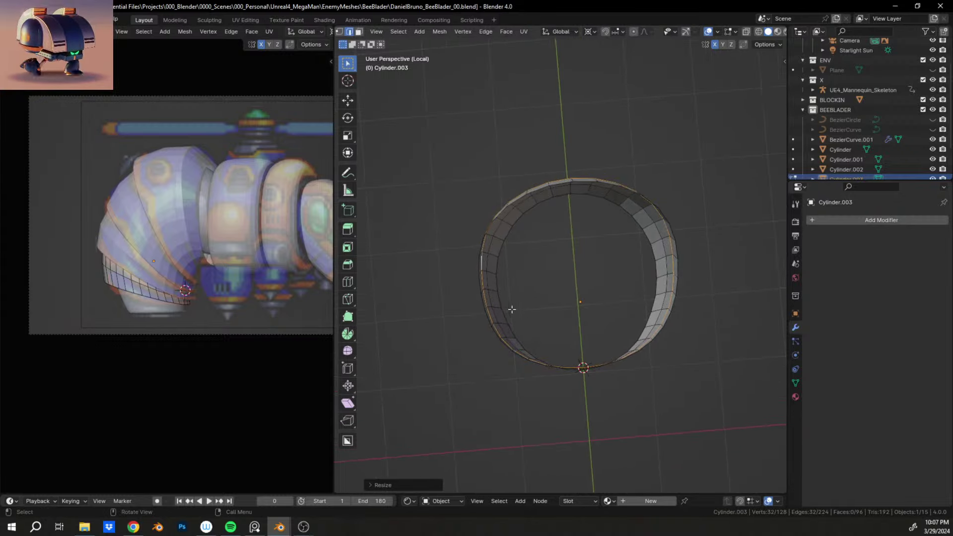
{"action": "left_click", "coordinate": [494, 290]}
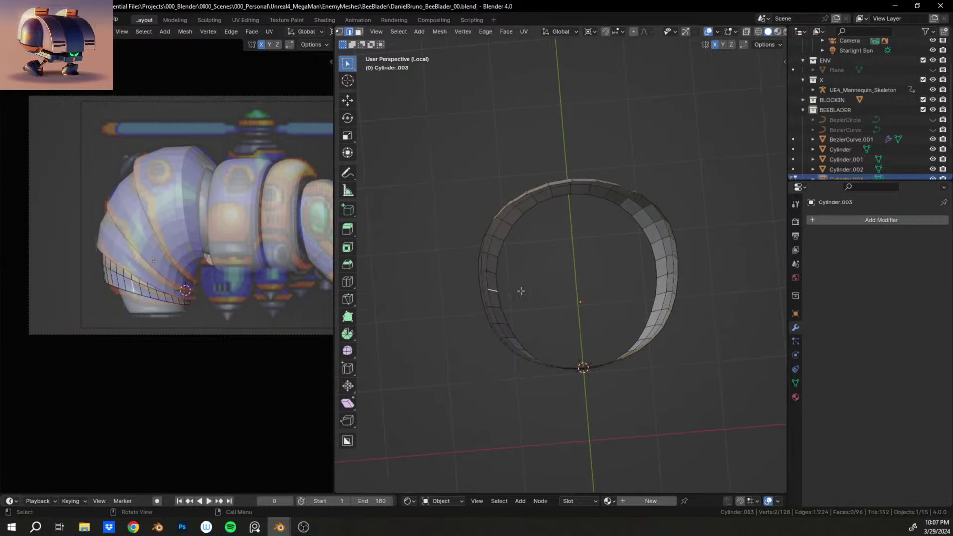
{"action": "left_click", "coordinate": [663, 275], "text": "shift"}
{"action": "middle_click_drag", "start_coordinate": [663, 275], "coordinate": [656, 201]}
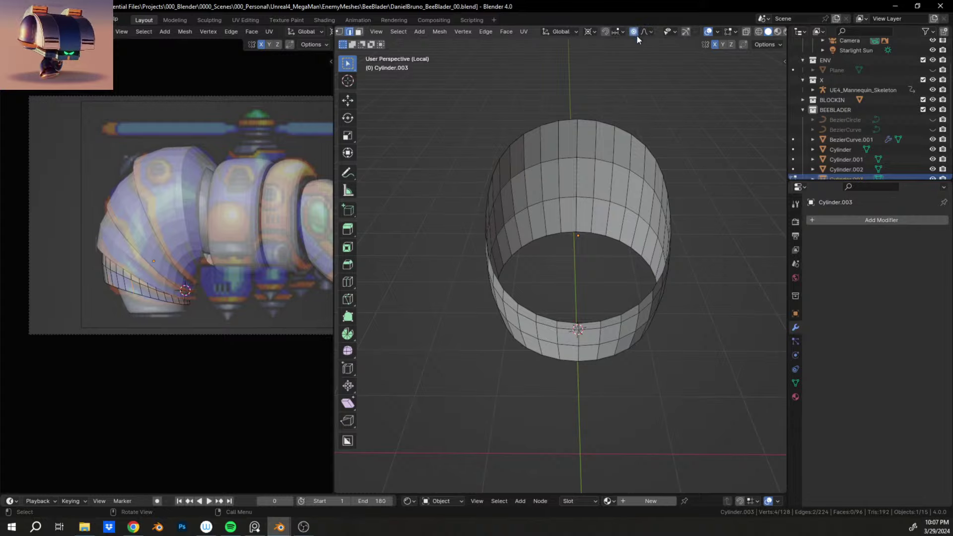
{"action": "middle_click_drag", "start_coordinate": [615, 252], "coordinate": [585, 353]}
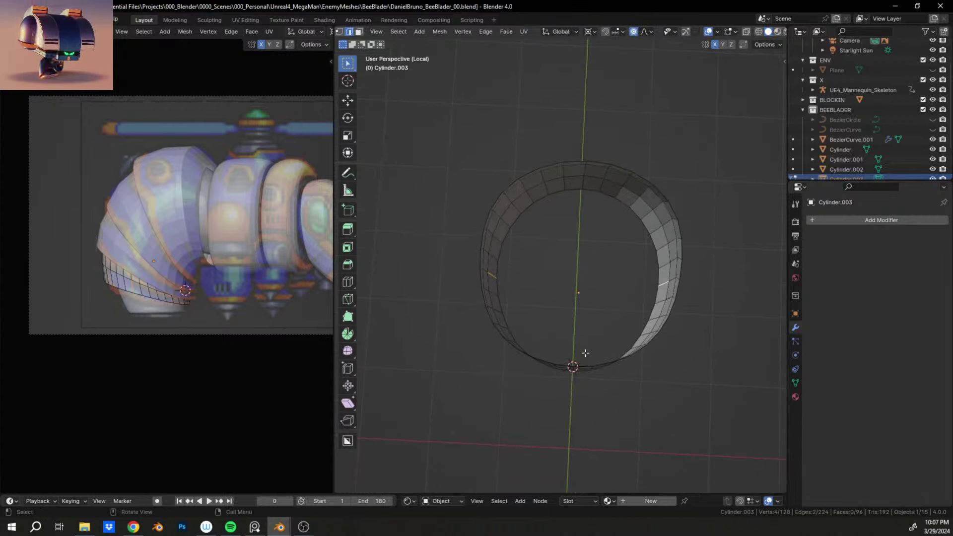
Step: Snap the 3D cursor to Cylinder.003's origin and return to mesh editing
{"action": "key", "text": "Tab"}
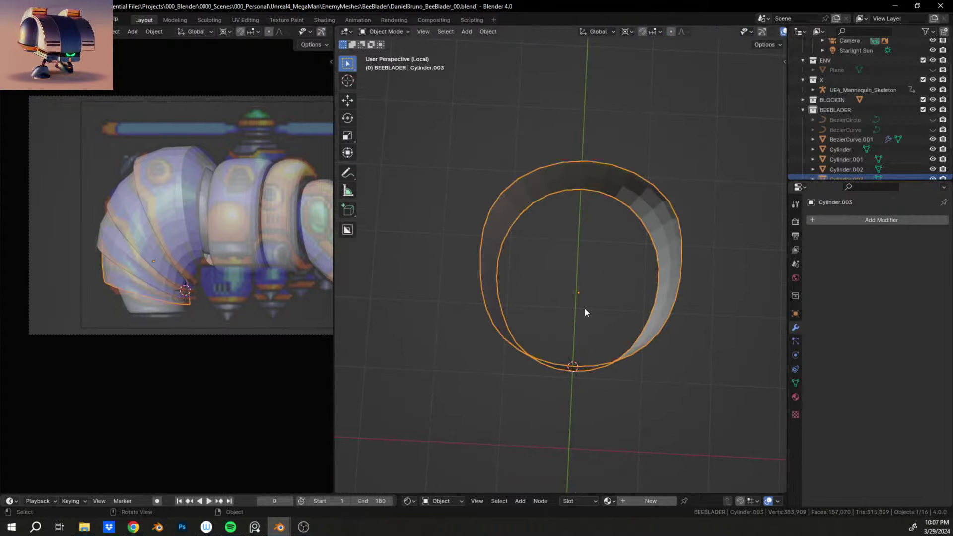
{"action": "key", "text": "shift+s"}
{"action": "left_click", "coordinate": [637, 336]}
{"action": "key", "text": "Tab"}
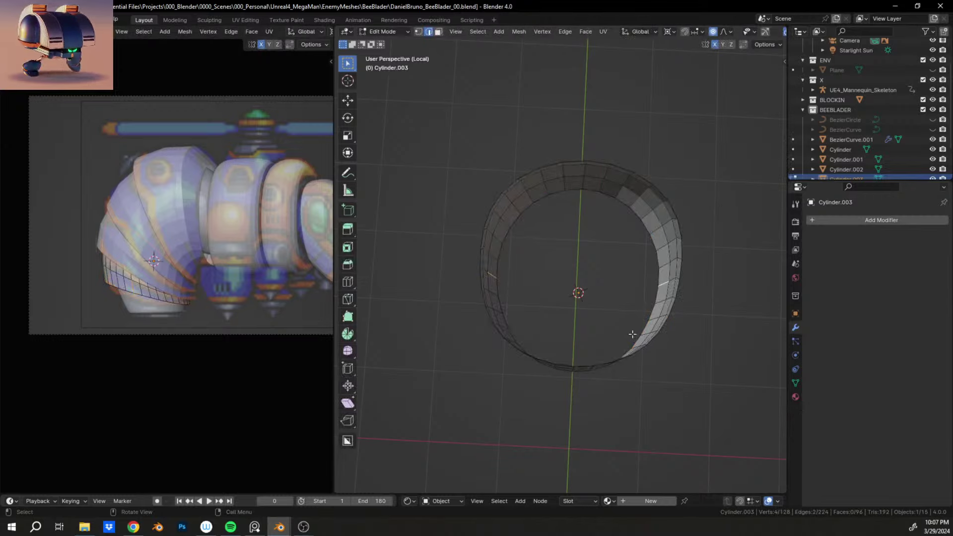
Step: Try widening the two side edges to about 1.12 along X with a smooth proportional size of 1.40
{"action": "key", "text": "s"}
{"action": "key", "text": "x"}
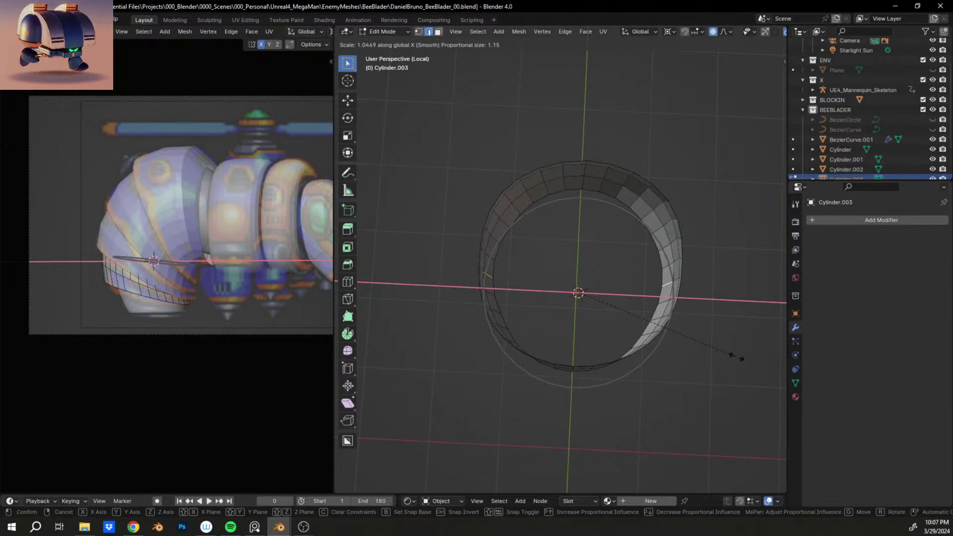
{"action": "scroll", "coordinate": [733, 356], "scroll_direction": "down", "scroll_amount": 2}
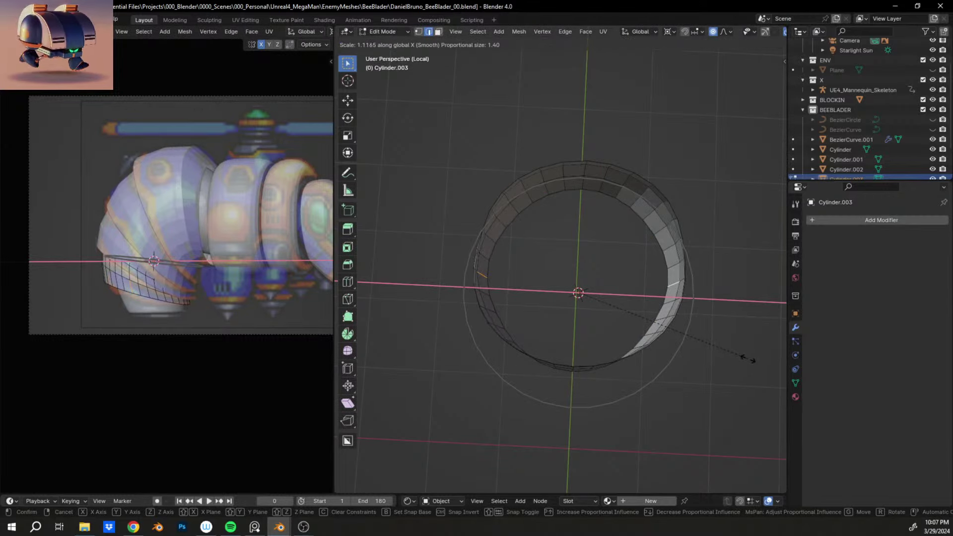
{"action": "left_click", "coordinate": [746, 358]}
Step: Scale the two opposite side edges to about 1.04 along X with a smooth proportional size of 1.27
{"action": "middle_click_drag", "start_coordinate": [488, 299], "coordinate": [516, 331]}
{"action": "key", "text": "s"}
{"action": "key", "text": "x"}
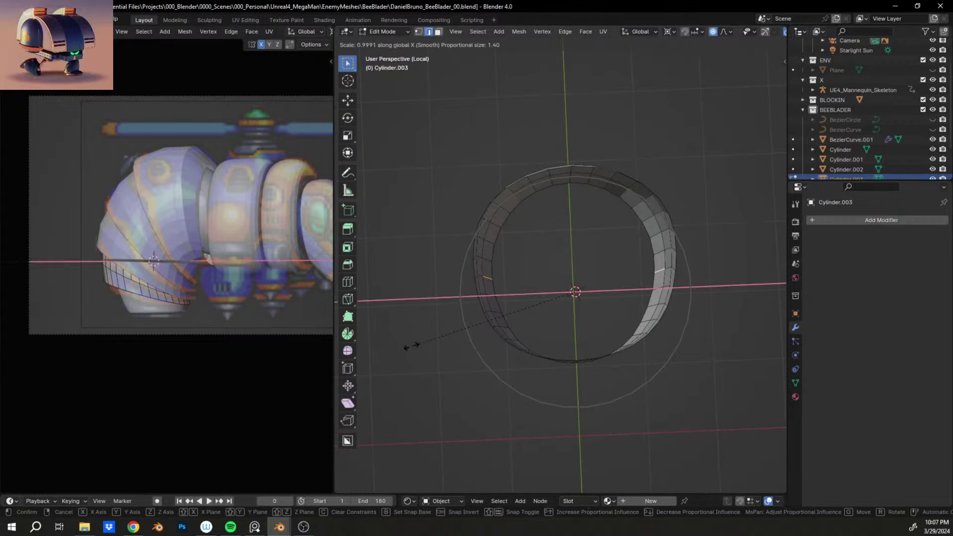
{"action": "scroll", "coordinate": [404, 346], "scroll_direction": "up", "scroll_amount": 1}
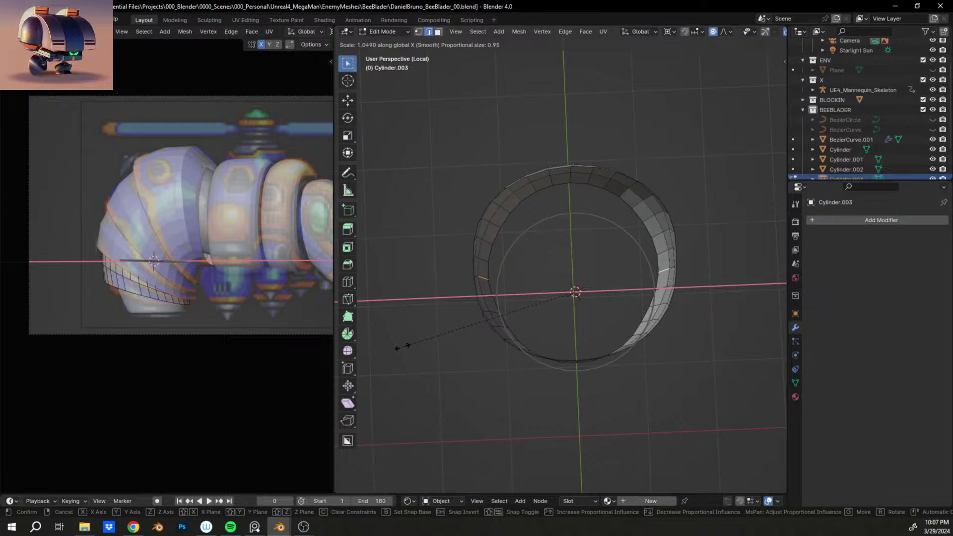
{"action": "scroll", "coordinate": [403, 347], "scroll_direction": "down", "scroll_amount": 3}
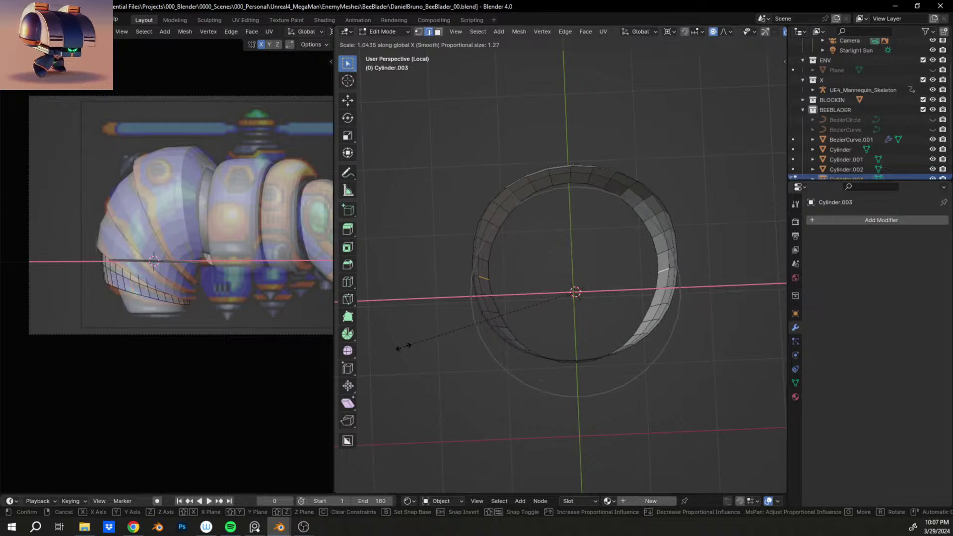
{"action": "left_click", "coordinate": [402, 346]}
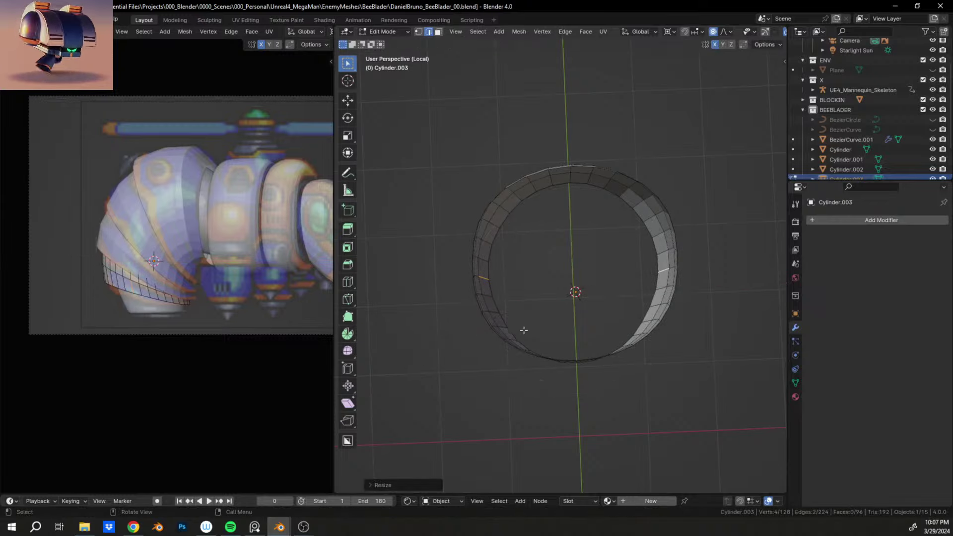
Step: Return Cylinder.003 to object mode and leave local view to bring back the other body segments
{"action": "middle_click_drag", "start_coordinate": [523, 330], "coordinate": [728, 266]}
{"action": "key", "text": "Tab"}
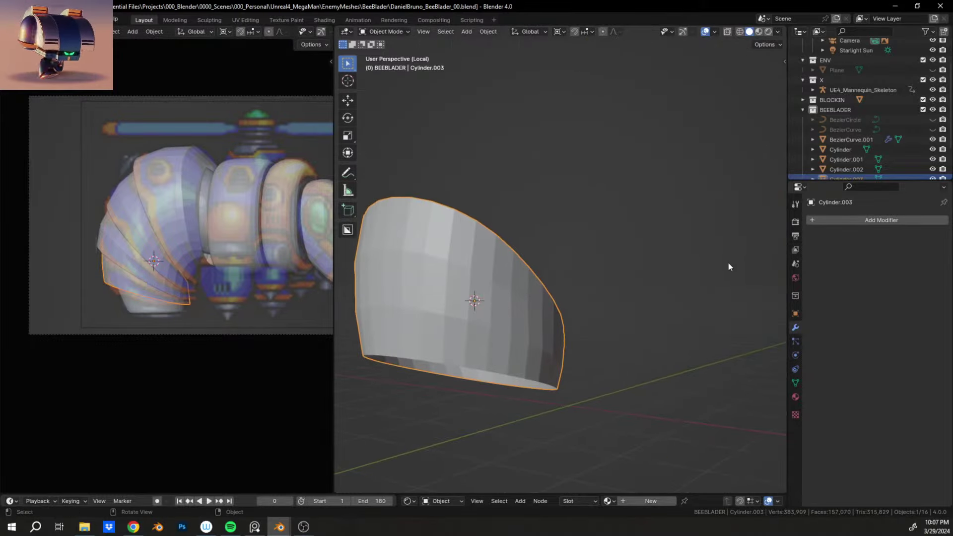
{"action": "key", "text": "KP_Divide"}
{"action": "middle_click_drag", "start_coordinate": [575, 298], "coordinate": [602, 319]}
Step: Lower Cylinder.003's bottom edge loop slightly along Z with proportional editing and finish editing its mesh
{"action": "key", "text": "Tab"}
{"action": "left_click", "coordinate": [568, 303], "text": "alt"}
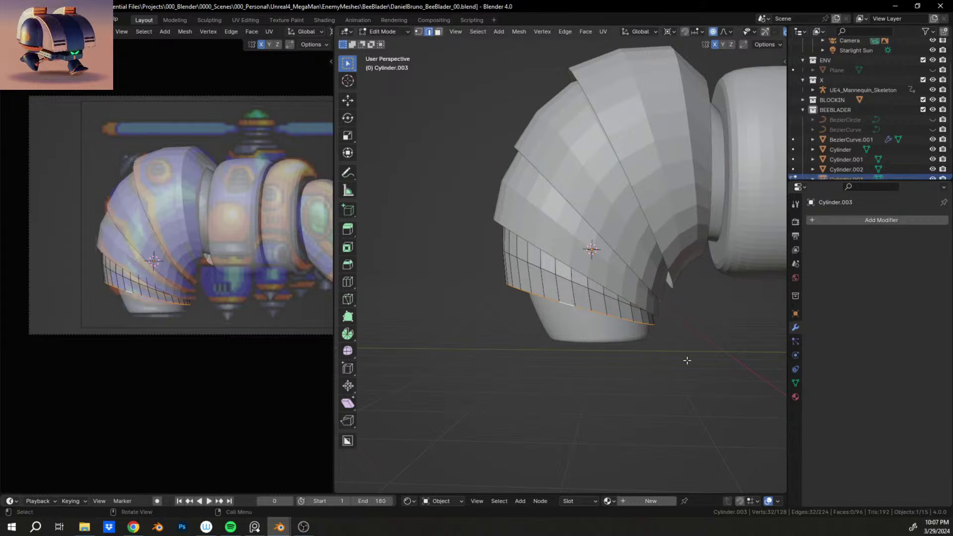
{"action": "key", "text": "g"}
{"action": "key", "text": "z"}
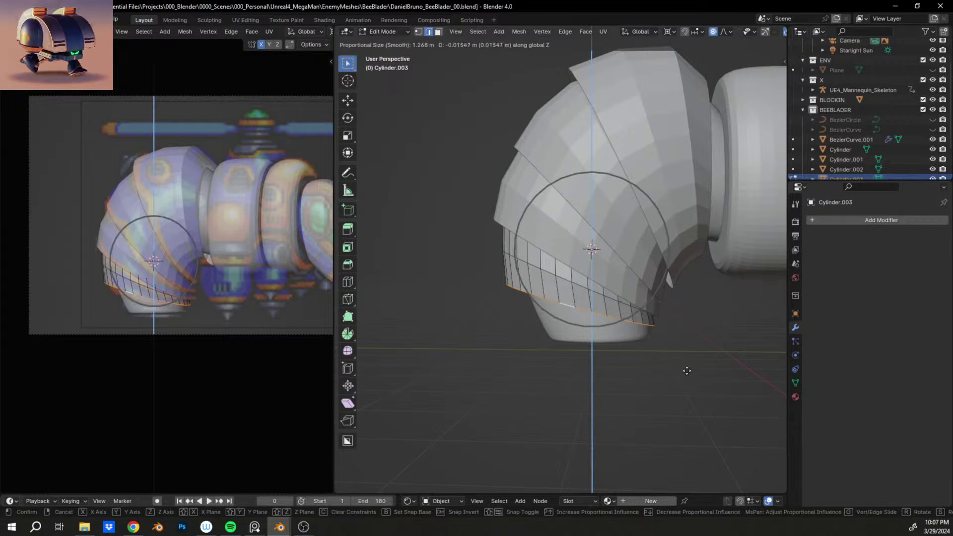
{"action": "left_click", "coordinate": [687, 384]}
{"action": "key", "text": "Tab"}
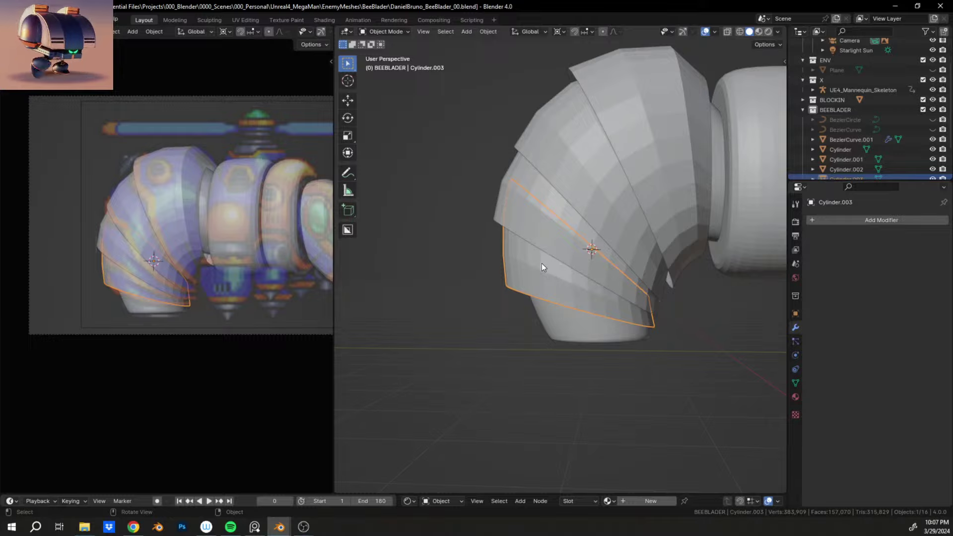
Step: Select the uppermost shell, Cylinder, and scale it to about 0.97 in X and Z, leaving Y locked
{"action": "middle_click_drag", "start_coordinate": [541, 263], "coordinate": [562, 246]}
{"action": "scroll", "coordinate": [561, 242], "scroll_direction": "down", "scroll_amount": 2}
{"action": "middle_click_drag", "start_coordinate": [611, 211], "coordinate": [636, 255], "text": "shift"}
{"action": "middle_click_drag", "start_coordinate": [642, 238], "coordinate": [616, 196]}
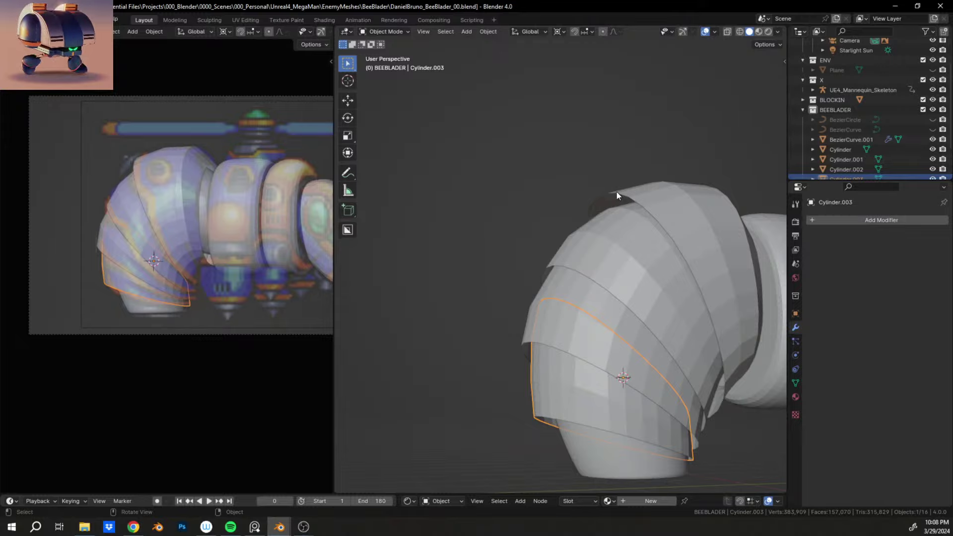
{"action": "left_click", "coordinate": [616, 193]}
{"action": "middle_click_drag", "start_coordinate": [675, 199], "coordinate": [540, 266]}
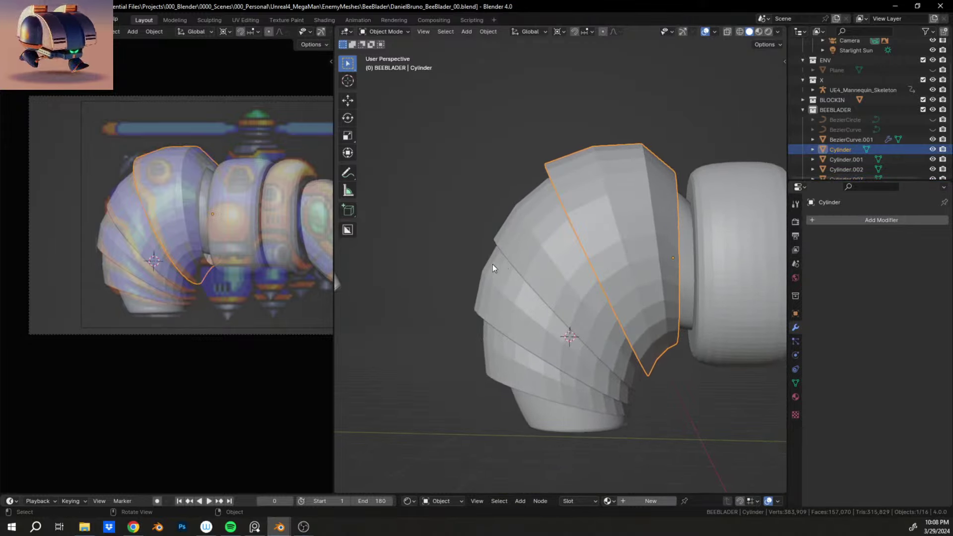
{"action": "key", "text": "s"}
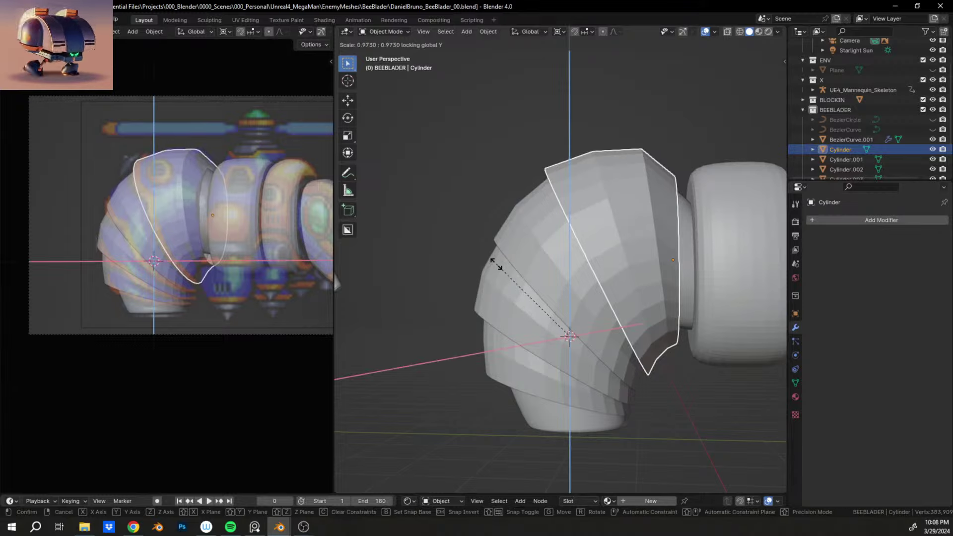
{"action": "left_click", "coordinate": [495, 270]}
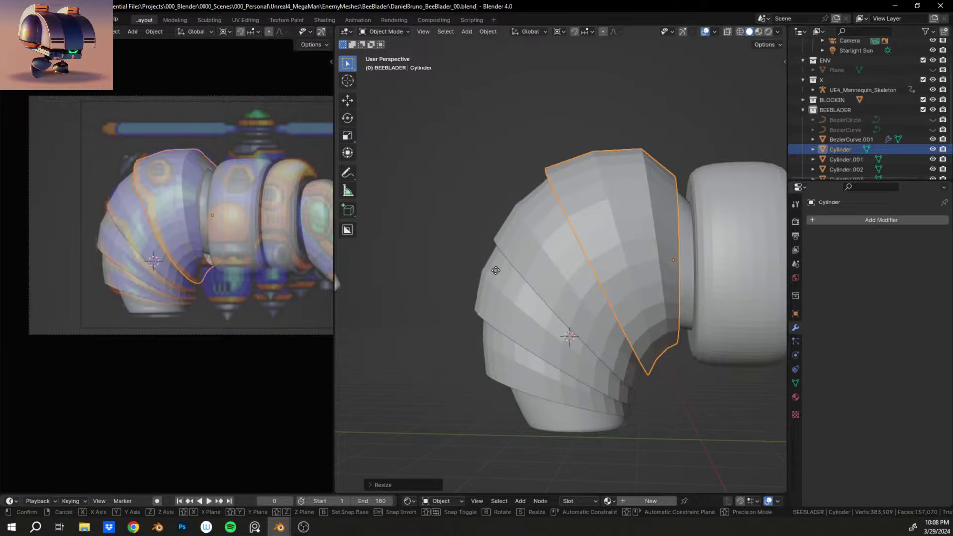
Step: Raise the uppermost shell slightly along the global Z axis
{"action": "key", "text": "g"}
{"action": "key", "text": "z"}
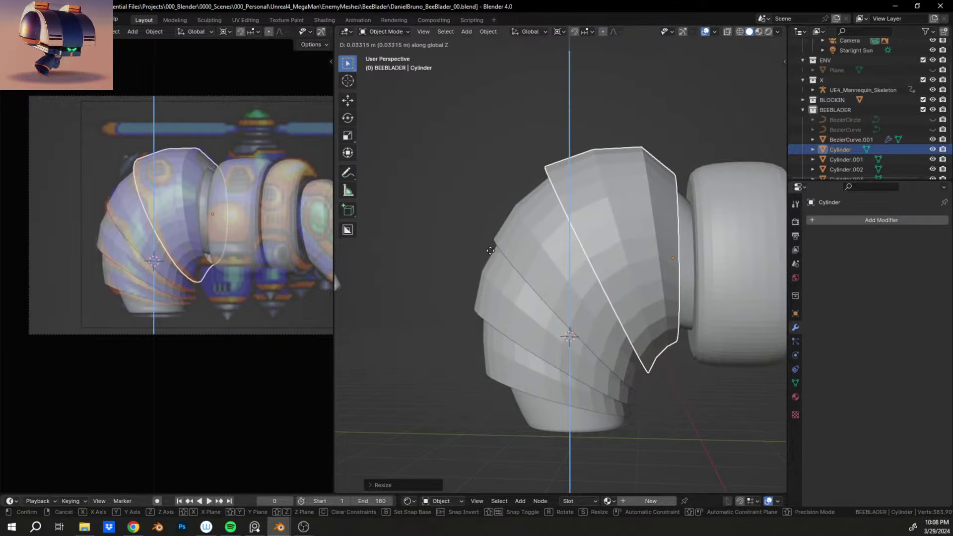
{"action": "left_click", "coordinate": [485, 245]}
Step: Select the second shell, Cylinder.001, and enlarge it slightly in X and Z with the Y axis locked
{"action": "middle_click_drag", "start_coordinate": [535, 233], "coordinate": [581, 219]}
{"action": "left_click", "coordinate": [537, 268]}
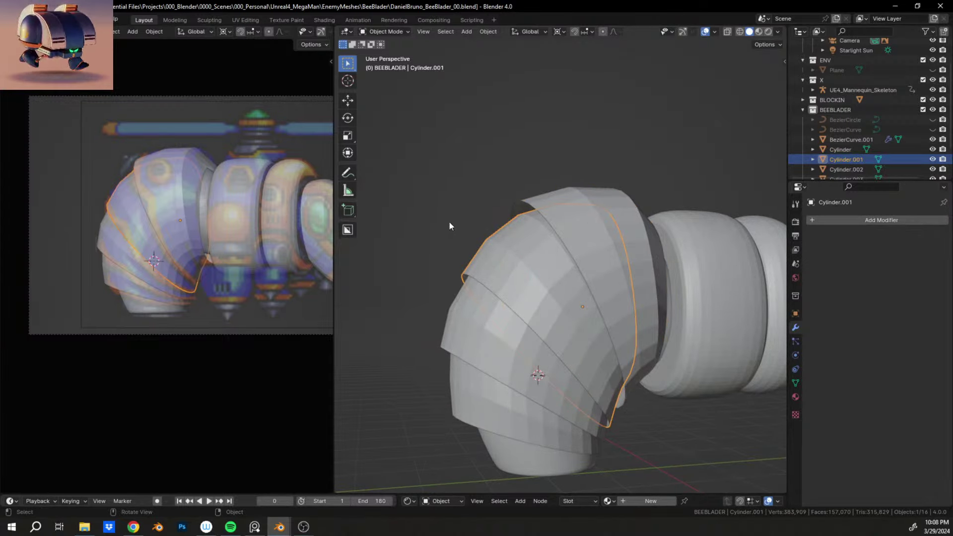
{"action": "key", "text": "s"}
{"action": "key", "text": "shift+y"}
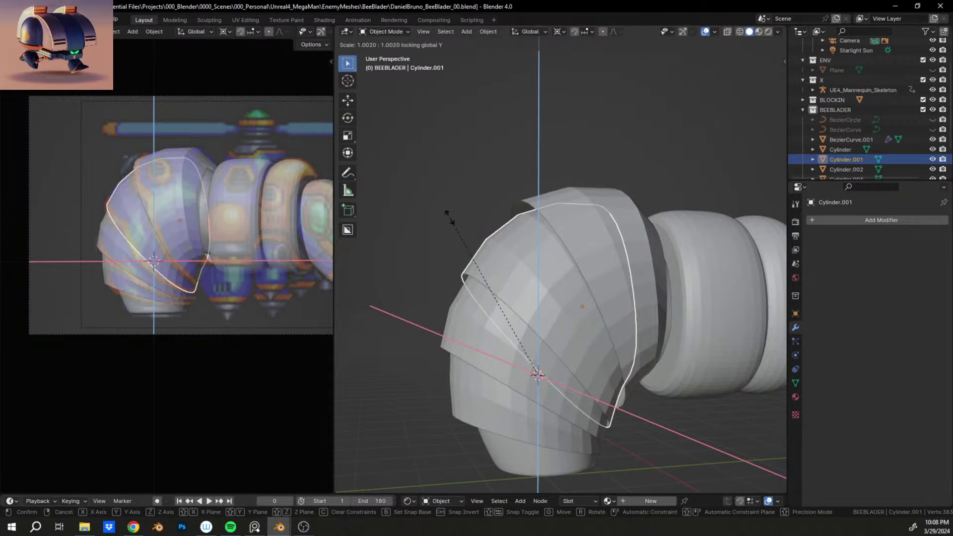
{"action": "left_click", "coordinate": [445, 199]}
Step: Narrow Cylinder.001 along the global X axis to fit between its neighbouring shells
{"action": "middle_click_drag", "start_coordinate": [445, 198], "coordinate": [656, 291]}
{"action": "key", "text": "s"}
{"action": "key", "text": "x"}
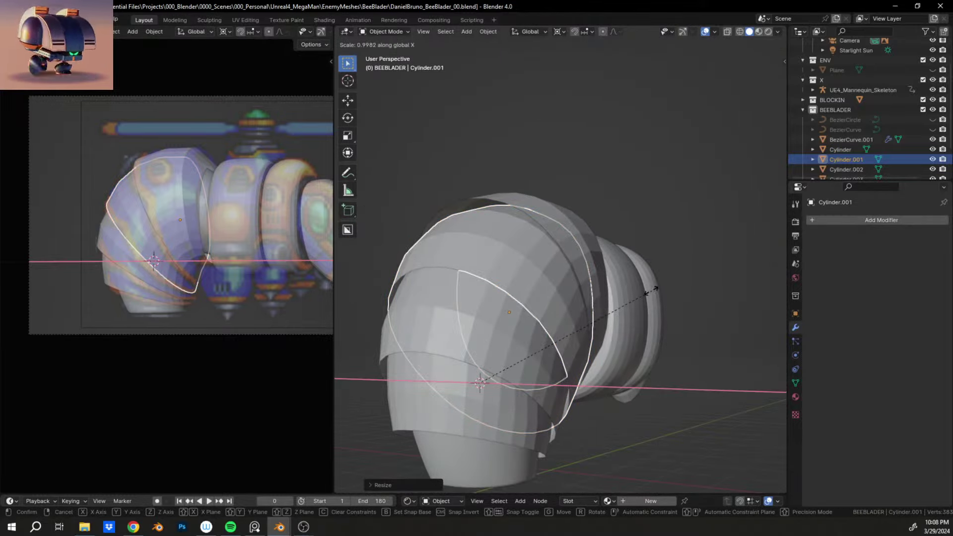
{"action": "left_click", "coordinate": [616, 296]}
Step: Check the fit of the overlapping abdomen shells and save the Blender file
{"action": "middle_click_drag", "start_coordinate": [615, 295], "coordinate": [586, 289]}
{"action": "scroll", "coordinate": [498, 292], "scroll_direction": "up", "scroll_amount": 3}
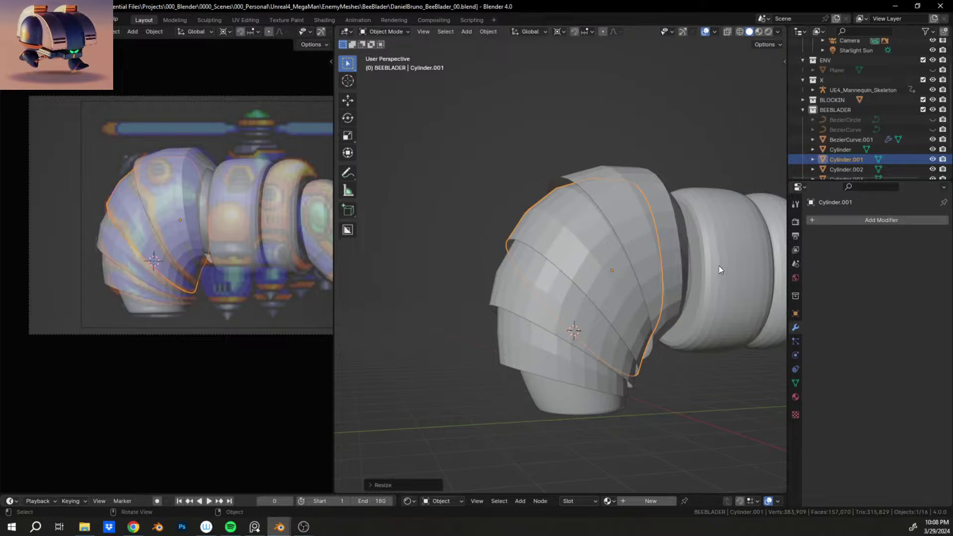
{"action": "key", "text": "ctrl+s"}
Step: Examine the head, middle rings and abdomen shells from several sides against the pixel-art reference
{"action": "middle_click_drag", "start_coordinate": [696, 249], "coordinate": [638, 237]}
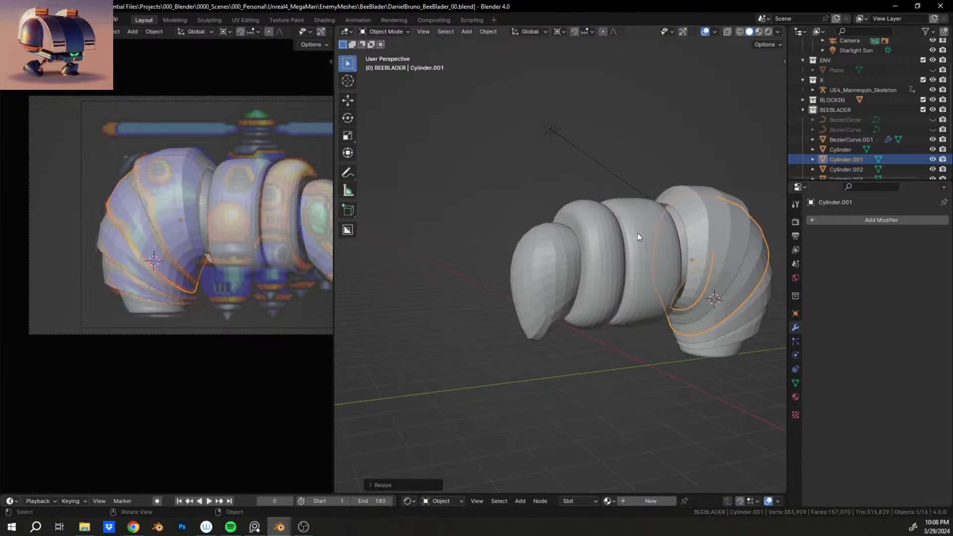
{"action": "scroll", "coordinate": [192, 266], "scroll_direction": "up", "scroll_amount": 3}
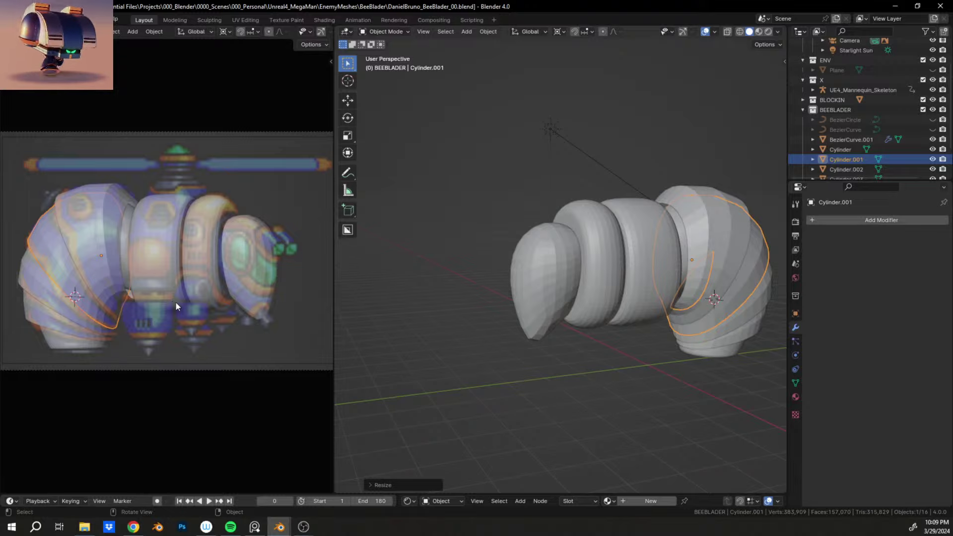
{"action": "scroll", "coordinate": [662, 241], "scroll_direction": "up", "scroll_amount": 1}
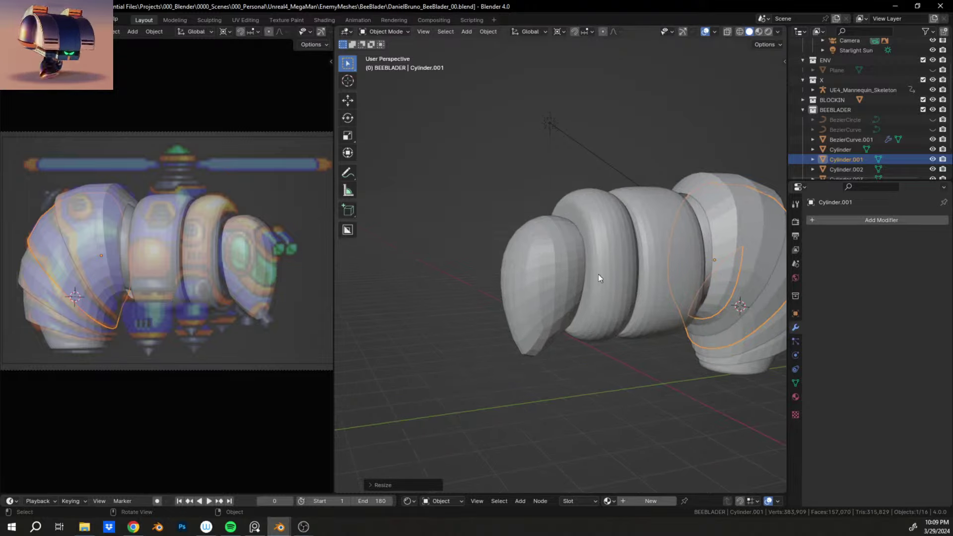
{"action": "scroll", "coordinate": [159, 319], "scroll_direction": "up", "scroll_amount": 2}
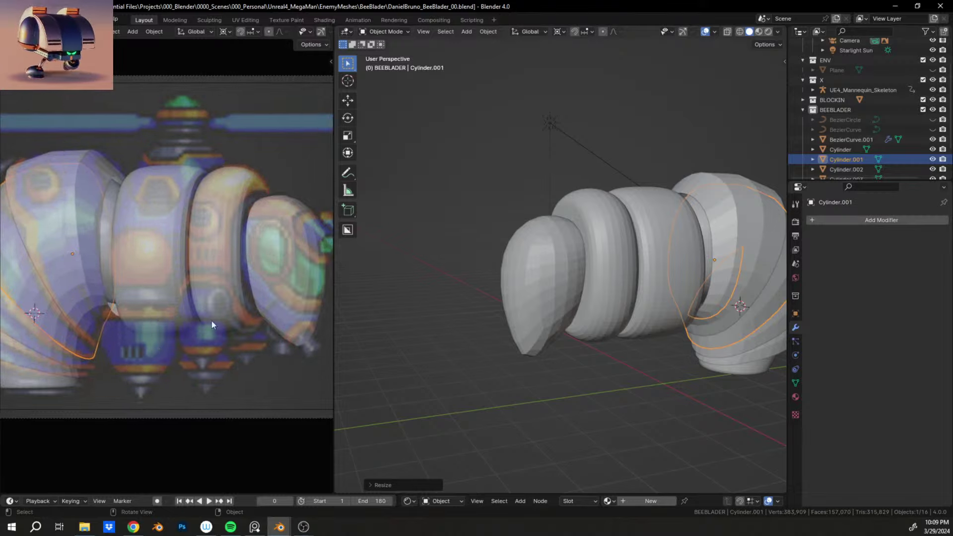
{"action": "middle_click_drag", "start_coordinate": [280, 278], "coordinate": [168, 298], "text": "shift"}
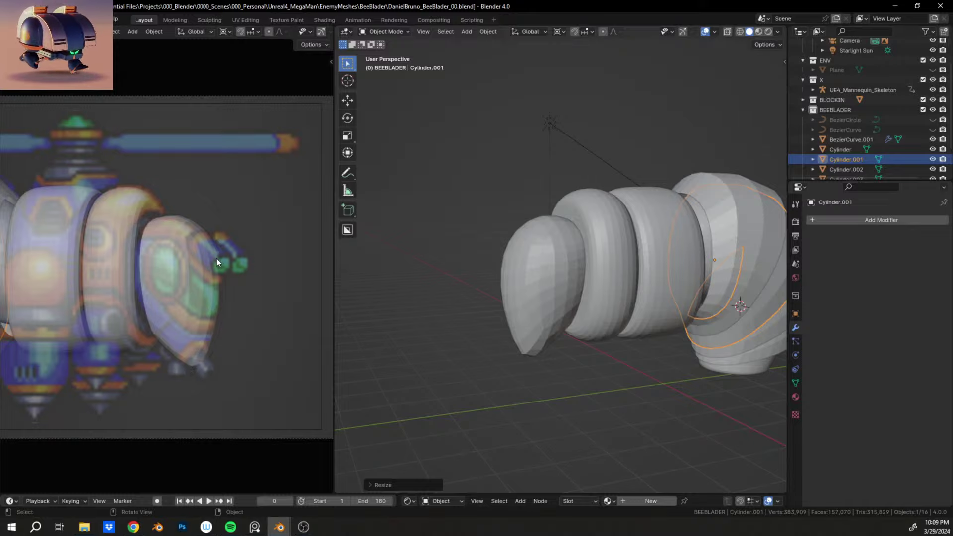
{"action": "middle_click_drag", "start_coordinate": [76, 279], "coordinate": [153, 281], "text": "shift"}
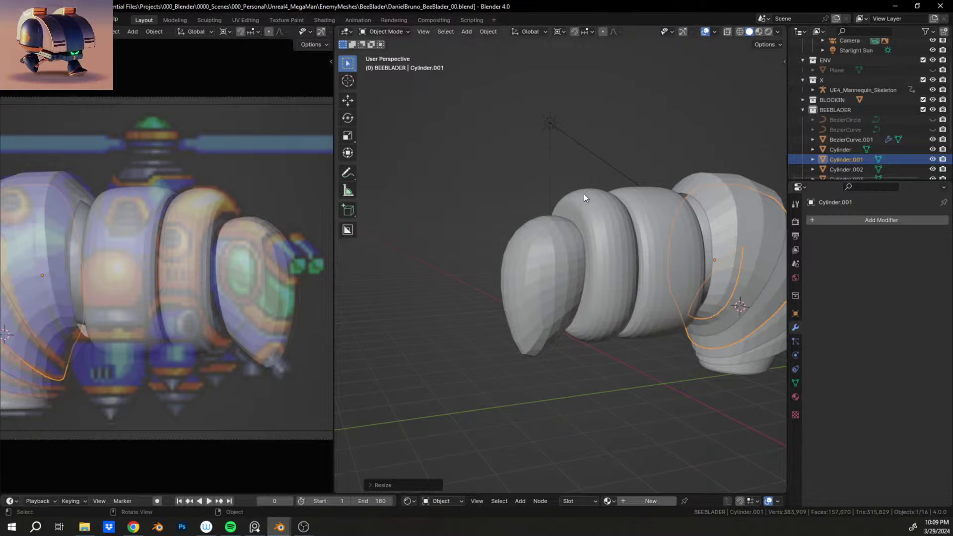
{"action": "middle_click_drag", "start_coordinate": [584, 196], "coordinate": [558, 303]}
{"action": "scroll", "coordinate": [556, 306], "scroll_direction": "up", "scroll_amount": 5}
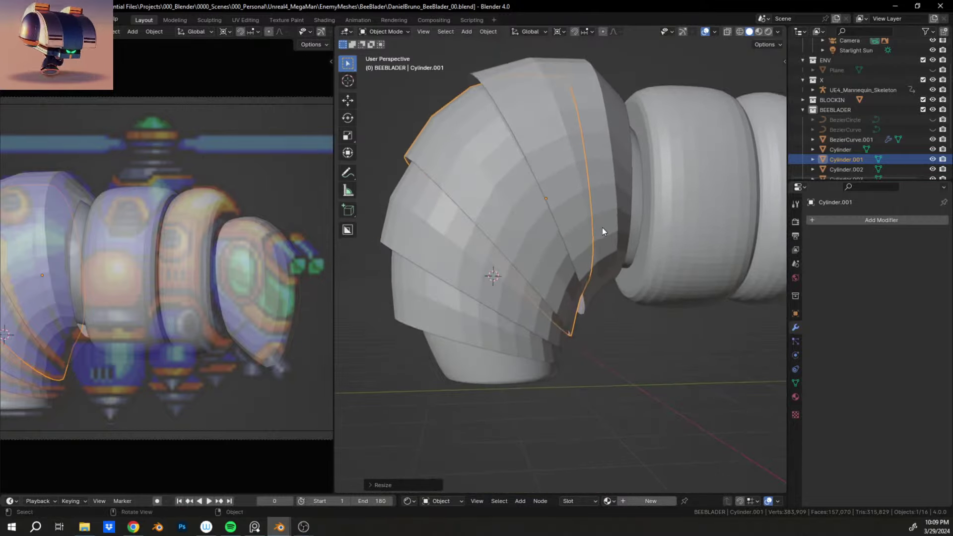
{"action": "middle_click_drag", "start_coordinate": [603, 231], "coordinate": [347, 239]}
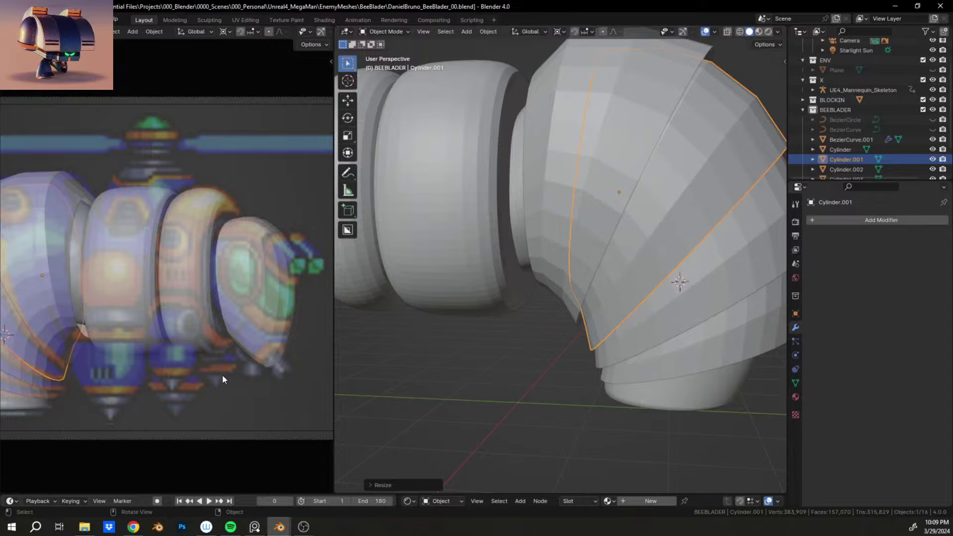
{"action": "scroll", "coordinate": [418, 291], "scroll_direction": "down", "scroll_amount": 5}
{"action": "middle_click_drag", "start_coordinate": [499, 255], "coordinate": [403, 302]}
{"action": "scroll", "coordinate": [501, 211], "scroll_direction": "up", "scroll_amount": 4}
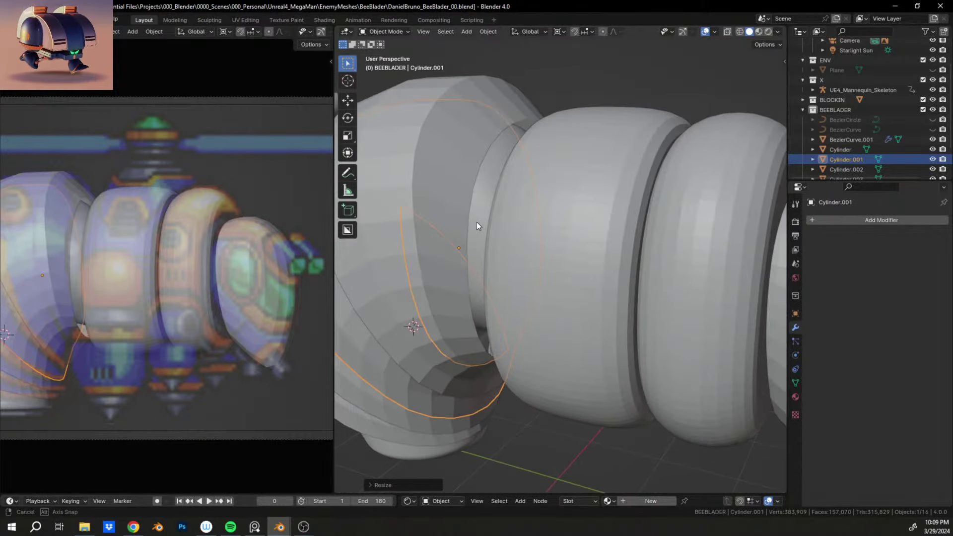
{"action": "scroll", "coordinate": [480, 222], "scroll_direction": "down", "scroll_amount": 6}
{"action": "middle_click_drag", "start_coordinate": [482, 221], "coordinate": [519, 229]}
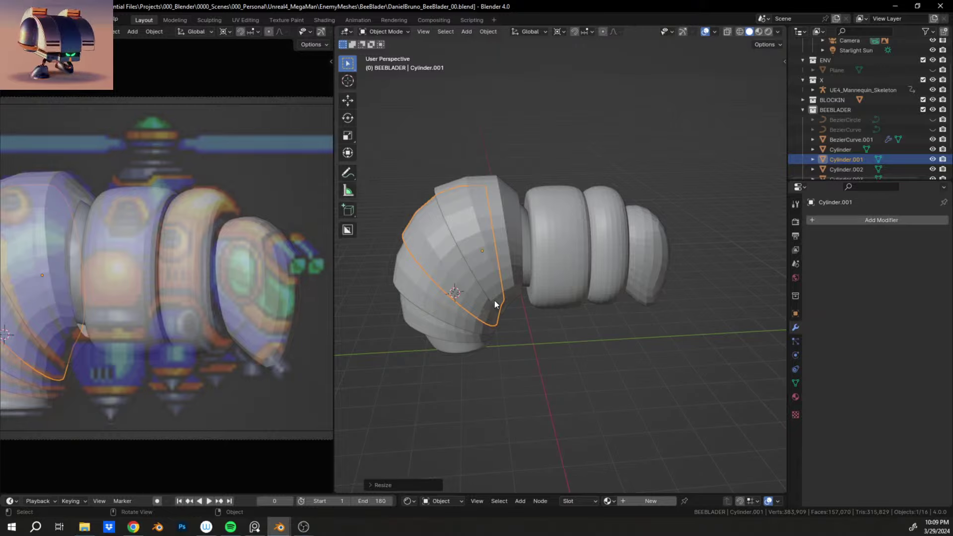
Step: Inspect the humanoid character model up close and compare its scale and detailing with the bee's body
{"action": "middle_click_drag", "start_coordinate": [484, 275], "coordinate": [434, 210], "text": "shift"}
{"action": "scroll", "coordinate": [516, 242], "scroll_direction": "up", "scroll_amount": 2}
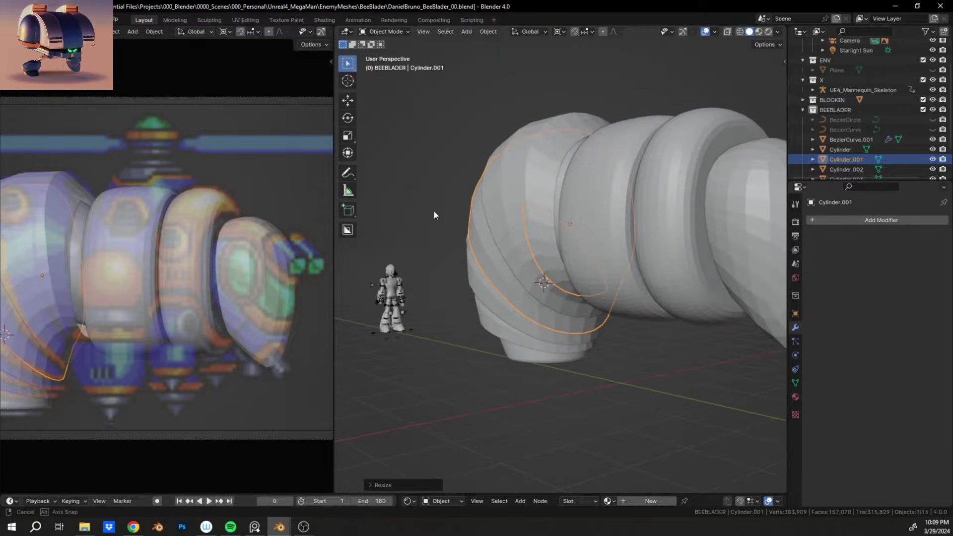
{"action": "middle_click_drag", "start_coordinate": [550, 228], "coordinate": [539, 301]}
{"action": "scroll", "coordinate": [513, 262], "scroll_direction": "up", "scroll_amount": 2}
{"action": "scroll", "coordinate": [497, 342], "scroll_direction": "up", "scroll_amount": 3}
{"action": "scroll", "coordinate": [540, 263], "scroll_direction": "up", "scroll_amount": 4}
{"action": "scroll", "coordinate": [535, 294], "scroll_direction": "up", "scroll_amount": 3}
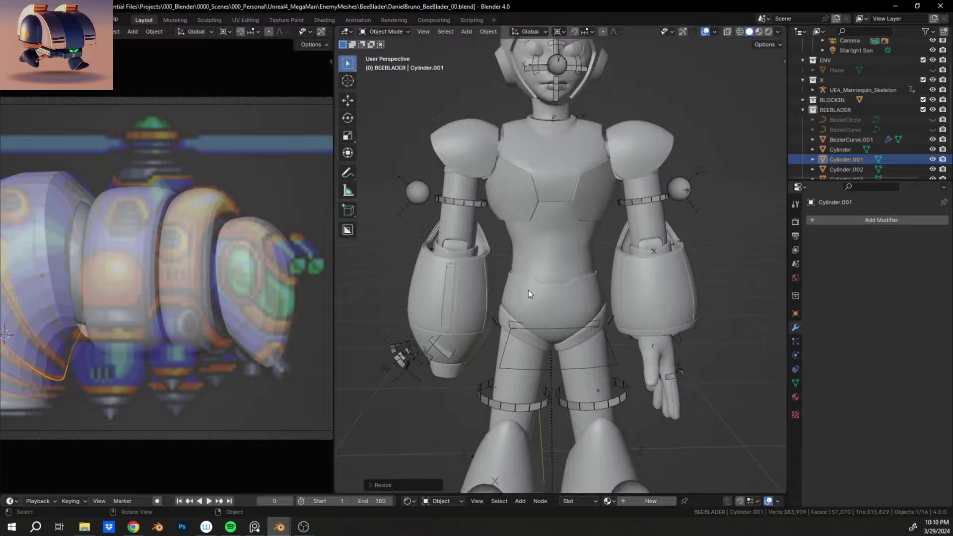
{"action": "middle_click_drag", "start_coordinate": [528, 289], "coordinate": [606, 298]}
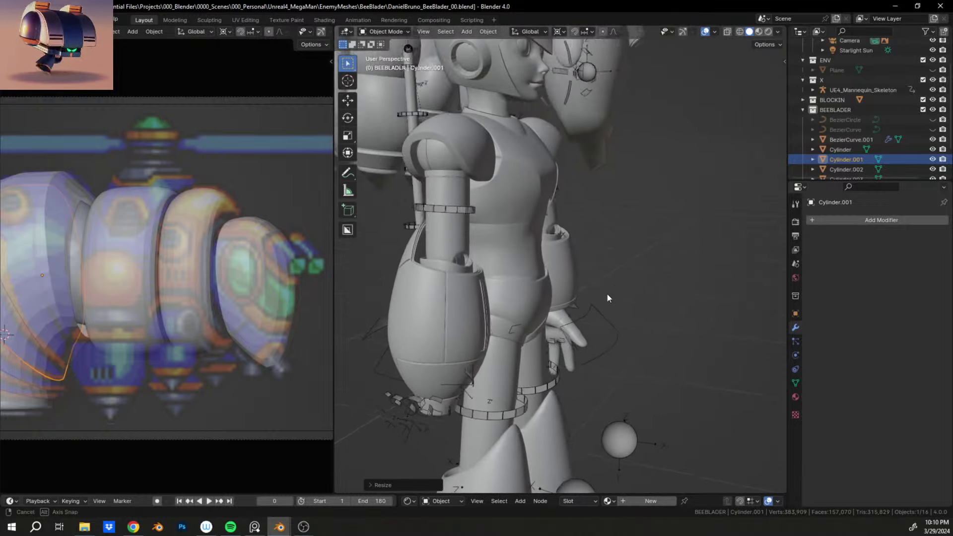
{"action": "scroll", "coordinate": [536, 284], "scroll_direction": "down", "scroll_amount": 6}
{"action": "middle_click_drag", "start_coordinate": [536, 284], "coordinate": [486, 331]}
{"action": "scroll", "coordinate": [604, 282], "scroll_direction": "up", "scroll_amount": 2}
{"action": "scroll", "coordinate": [603, 283], "scroll_direction": "down", "scroll_amount": 1}
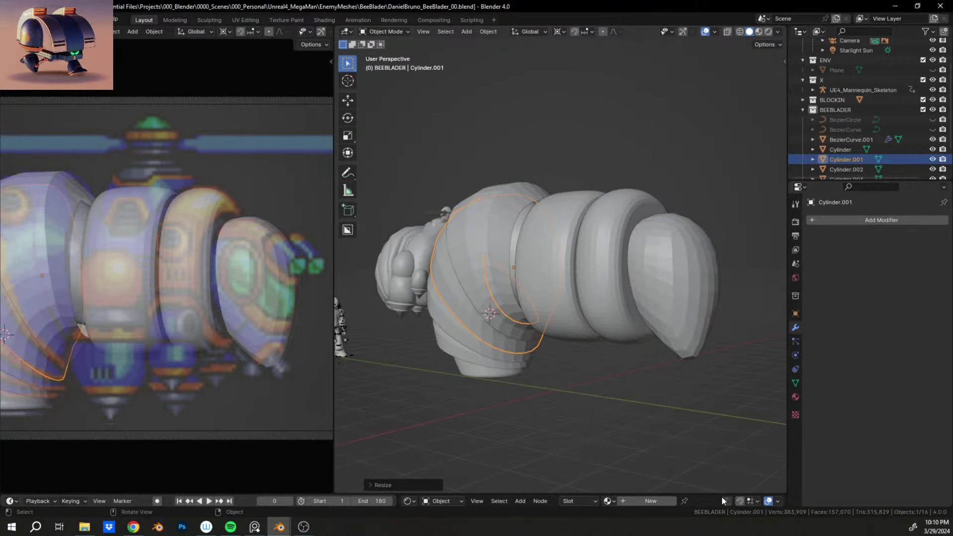